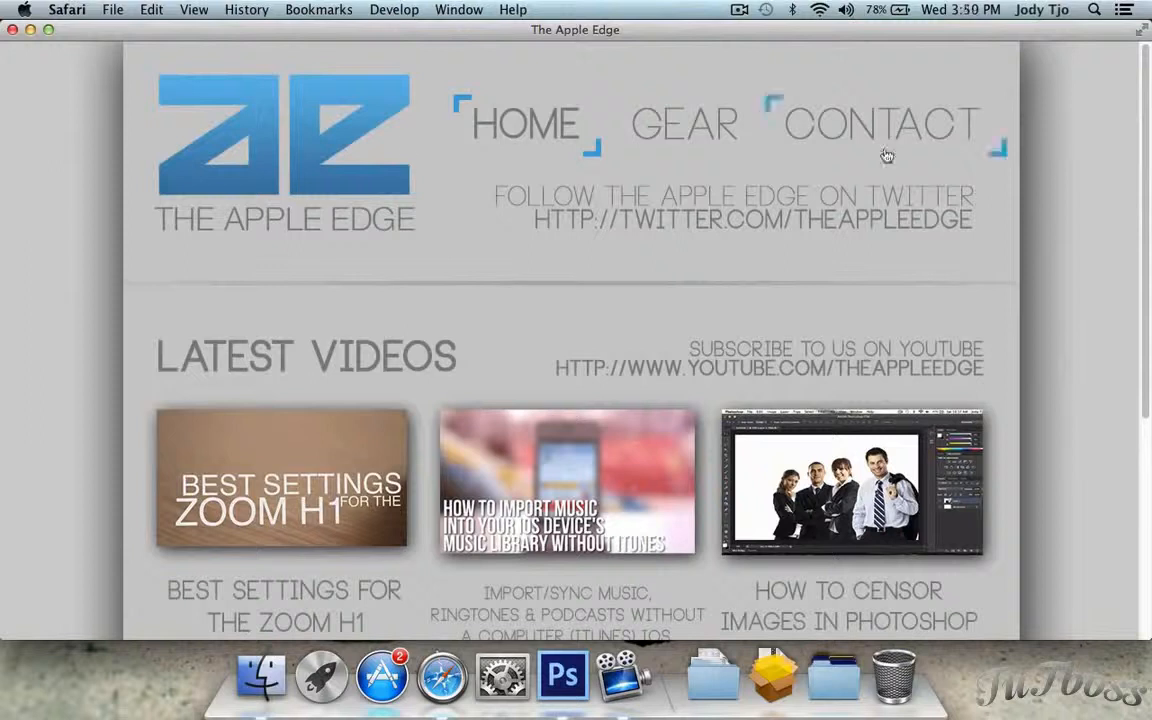
Step: Examine the finished Apple Edge website from its header to the video thumbnails at its end
{"action": "scroll", "coordinate": [729, 274], "scroll_direction": "down", "scroll_amount": 5}
{"action": "scroll", "coordinate": [729, 274], "scroll_direction": "up", "scroll_amount": 5}
{"action": "scroll", "coordinate": [729, 275], "scroll_direction": "down", "scroll_amount": 5}
{"action": "scroll", "coordinate": [720, 288], "scroll_direction": "up", "scroll_amount": 5}
Step: Open TheAppleEdge website copy 3.psd in Photoshop without updating its text layers
{"action": "key", "text": "F11"}
{"action": "double_click", "coordinate": [1078, 480]}
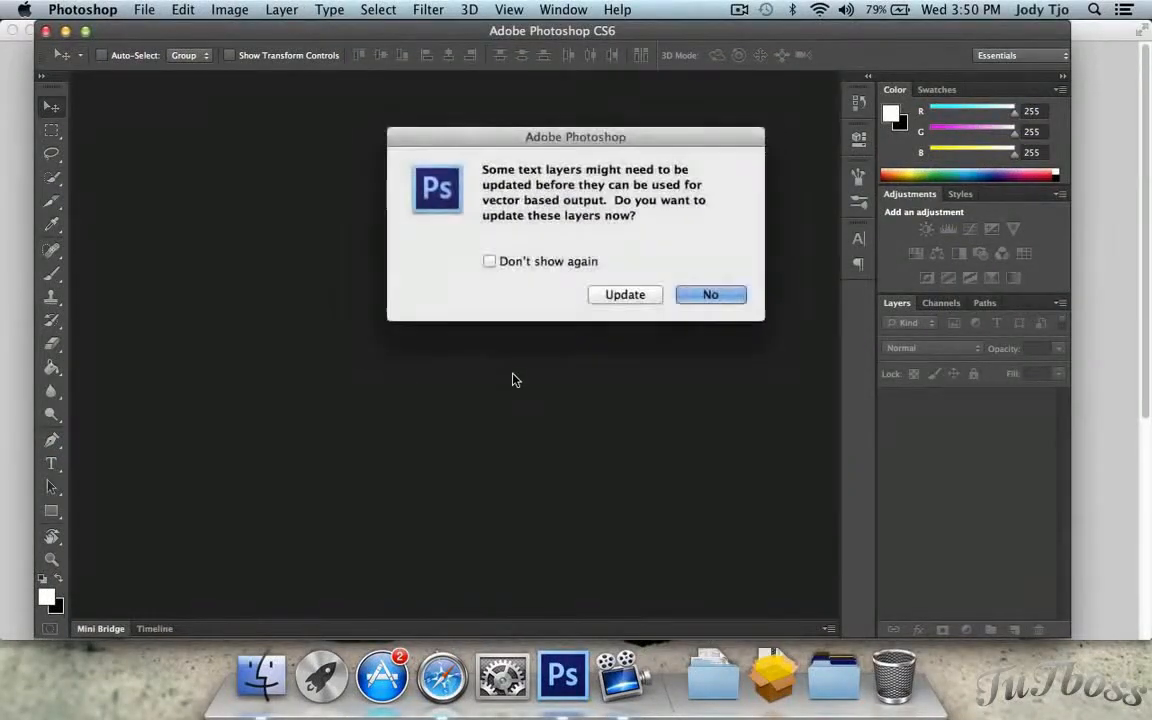
{"action": "left_click", "coordinate": [708, 291]}
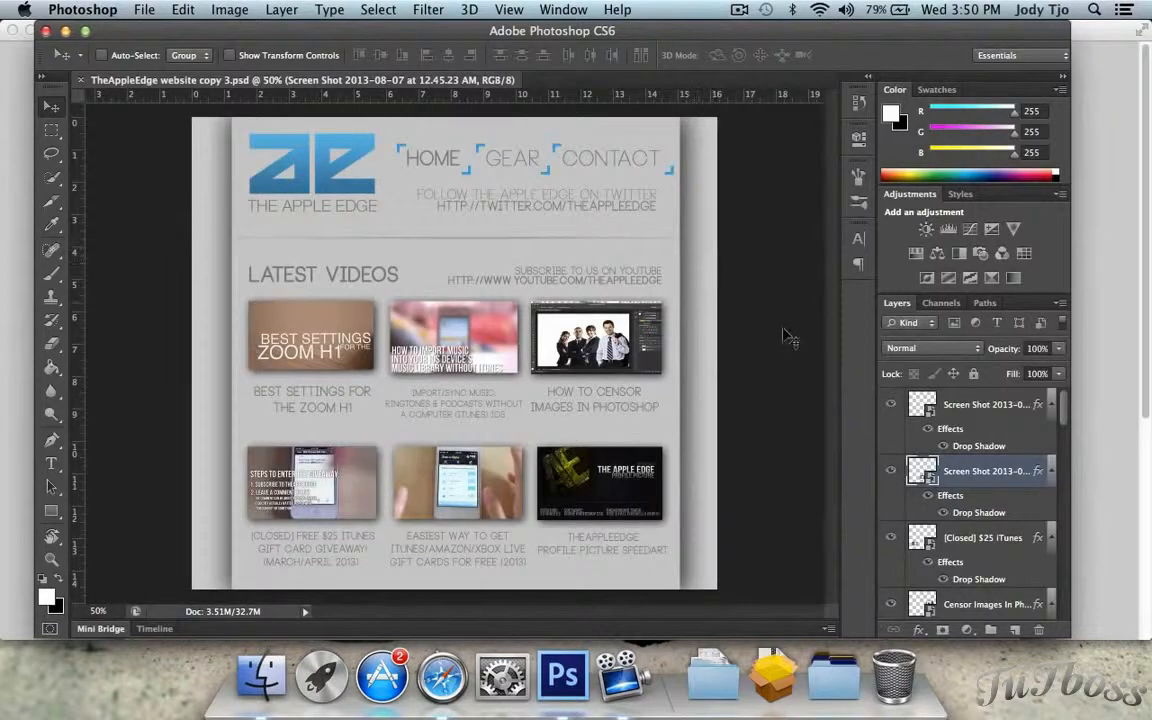
Step: Inspect the mockup's lowest layers, comparing the Border layer with the Layer 4 background
{"action": "scroll", "coordinate": [937, 437], "scroll_direction": "down", "scroll_amount": 5}
{"action": "scroll", "coordinate": [937, 437], "scroll_direction": "down", "scroll_amount": 8}
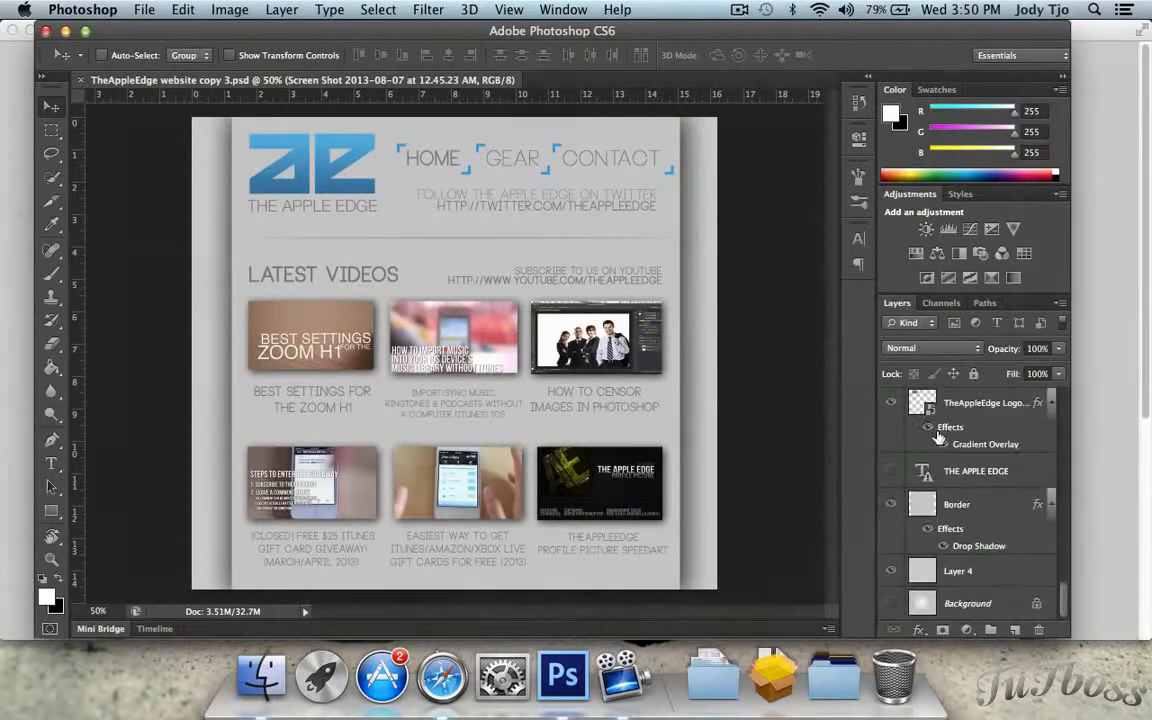
{"action": "left_click", "coordinate": [990, 571]}
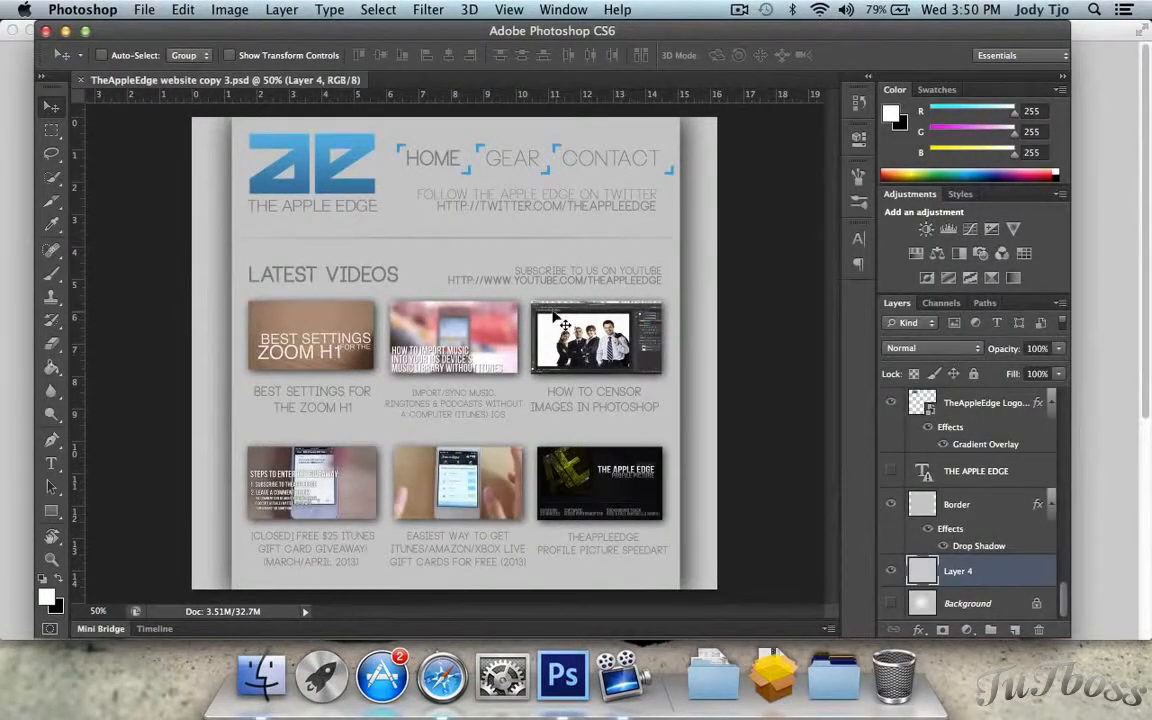
{"action": "left_click", "coordinate": [977, 502]}
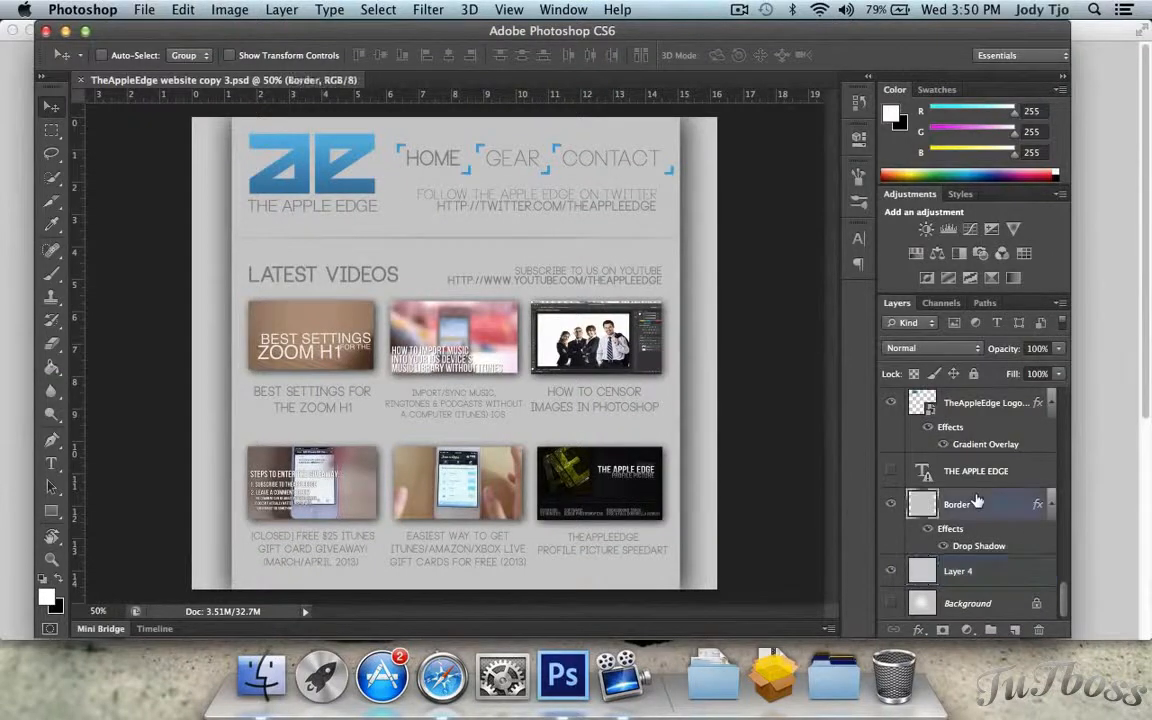
{"action": "left_click", "coordinate": [989, 568]}
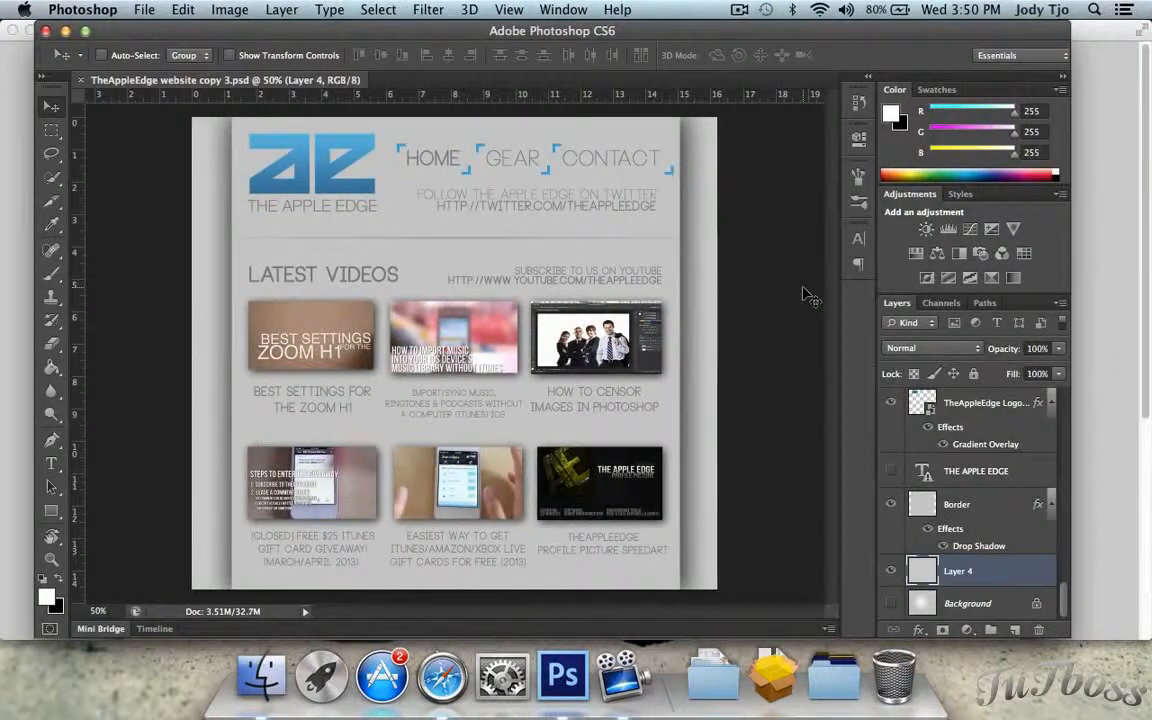
{"action": "left_click", "coordinate": [966, 516]}
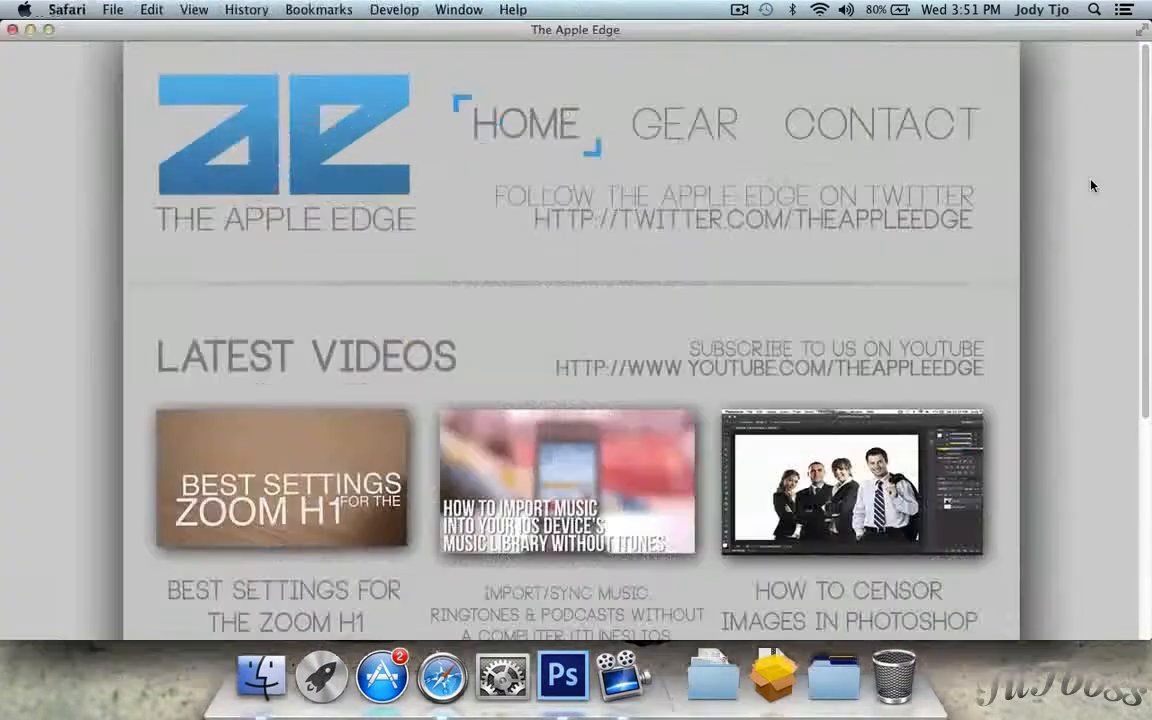
Step: Review the live website's header and all six video thumbnails again
{"action": "scroll", "coordinate": [1091, 185], "scroll_direction": "down", "scroll_amount": 7}
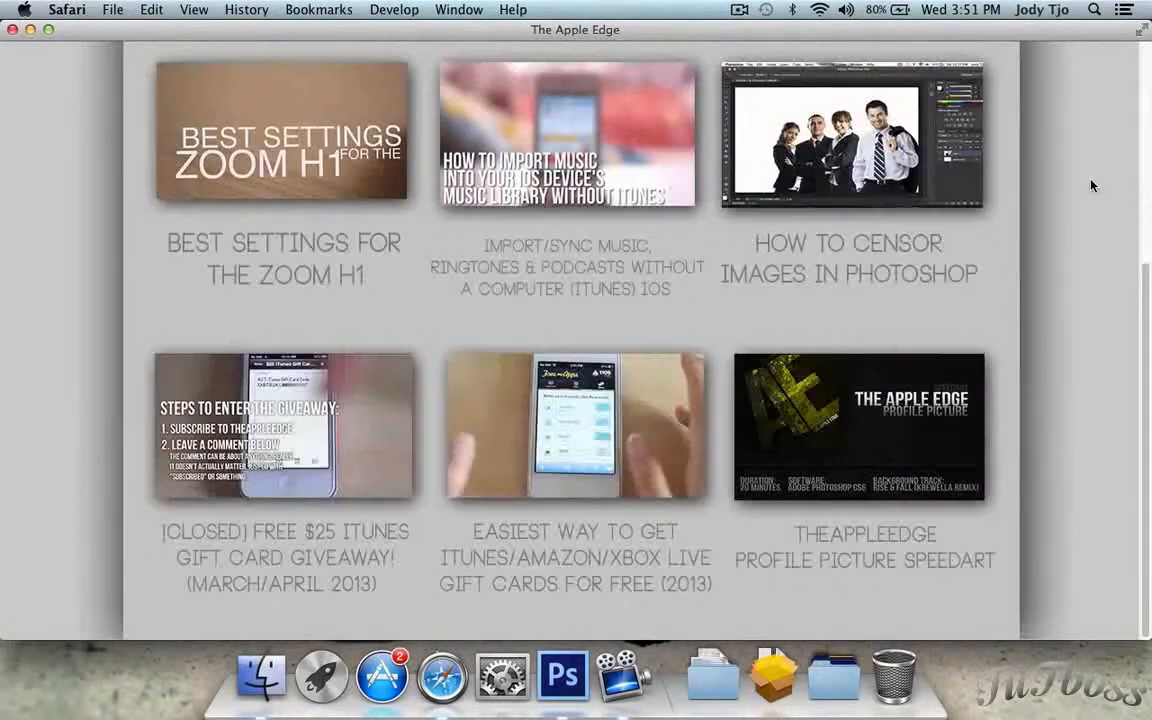
{"action": "scroll", "coordinate": [1091, 185], "scroll_direction": "up", "scroll_amount": 6}
{"action": "scroll", "coordinate": [1091, 185], "scroll_direction": "up", "scroll_amount": 2}
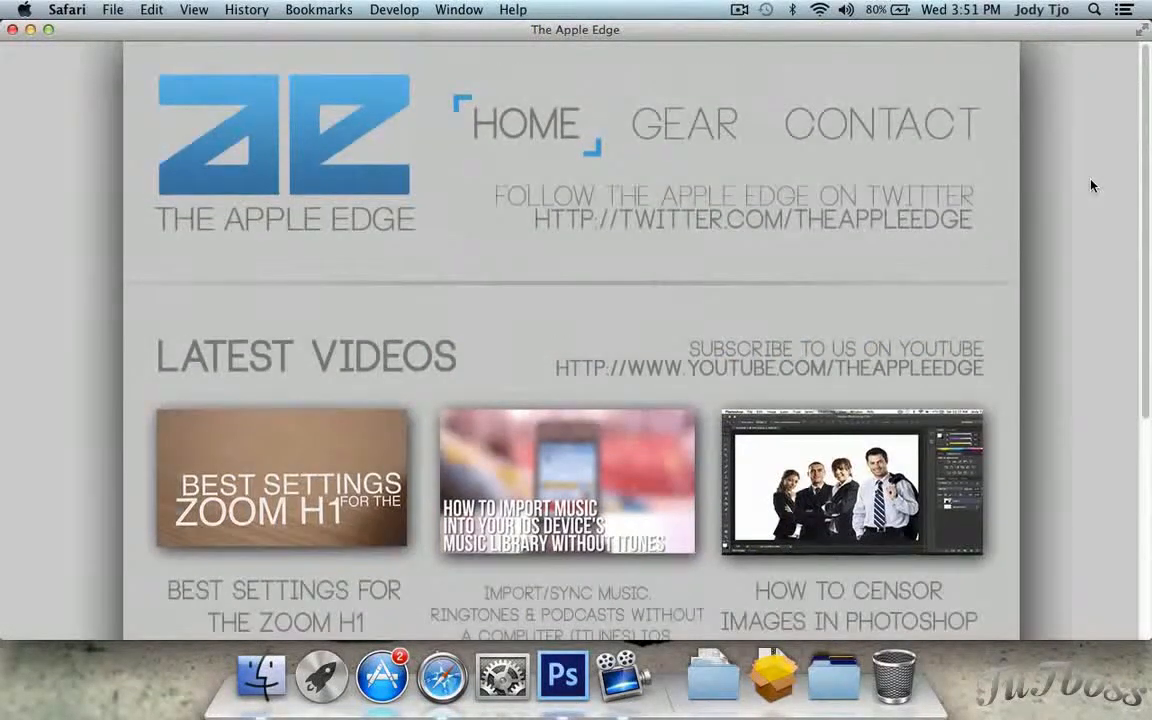
Step: Switch to Photoshop, close the website mockup, and create a new 1200 × 1050 pixel document
{"action": "left_click", "coordinate": [563, 676]}
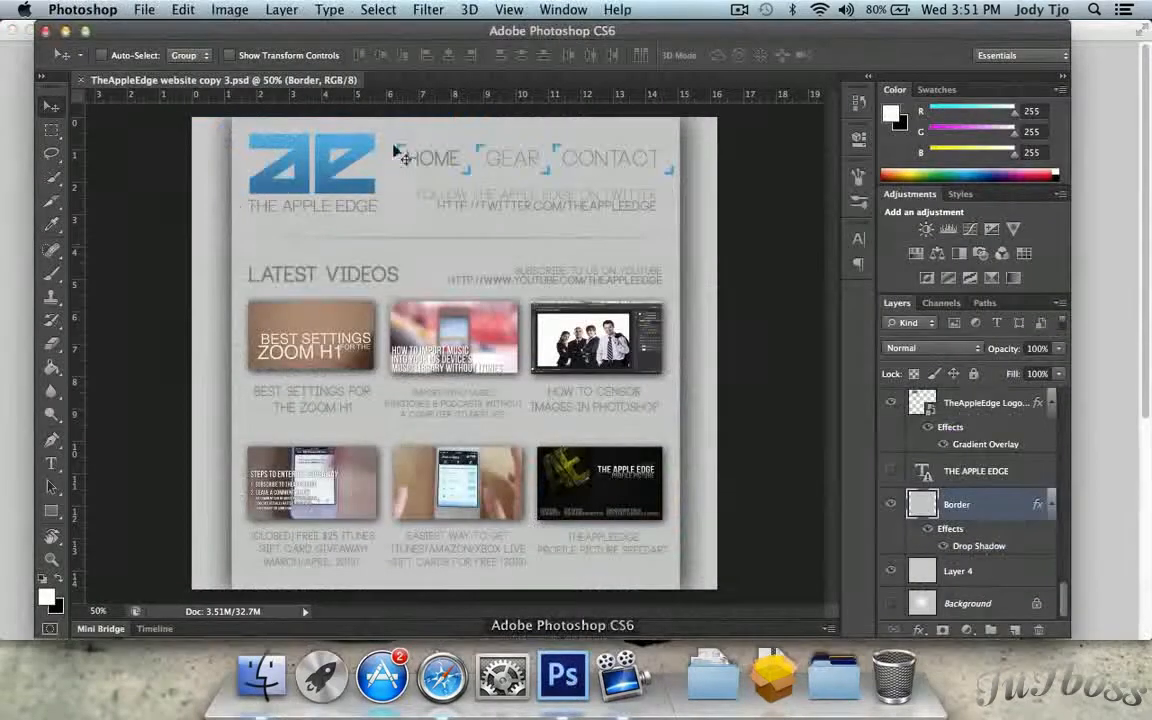
{"action": "left_click", "coordinate": [81, 80]}
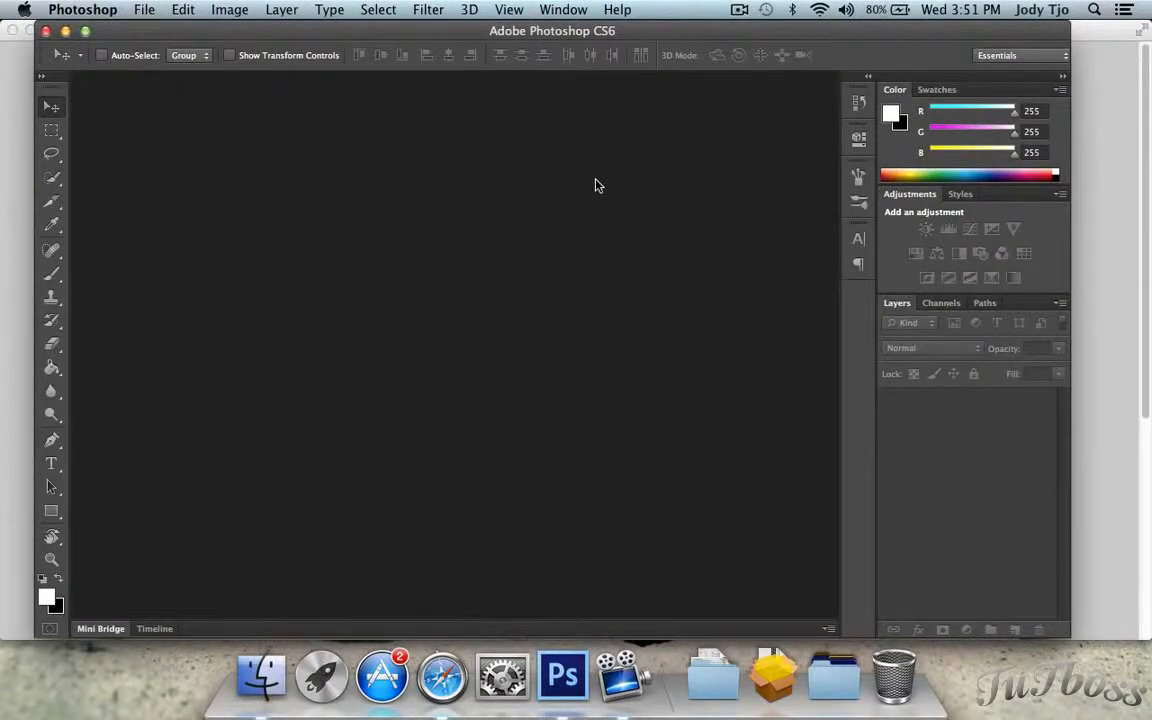
{"action": "key", "text": "super+n"}
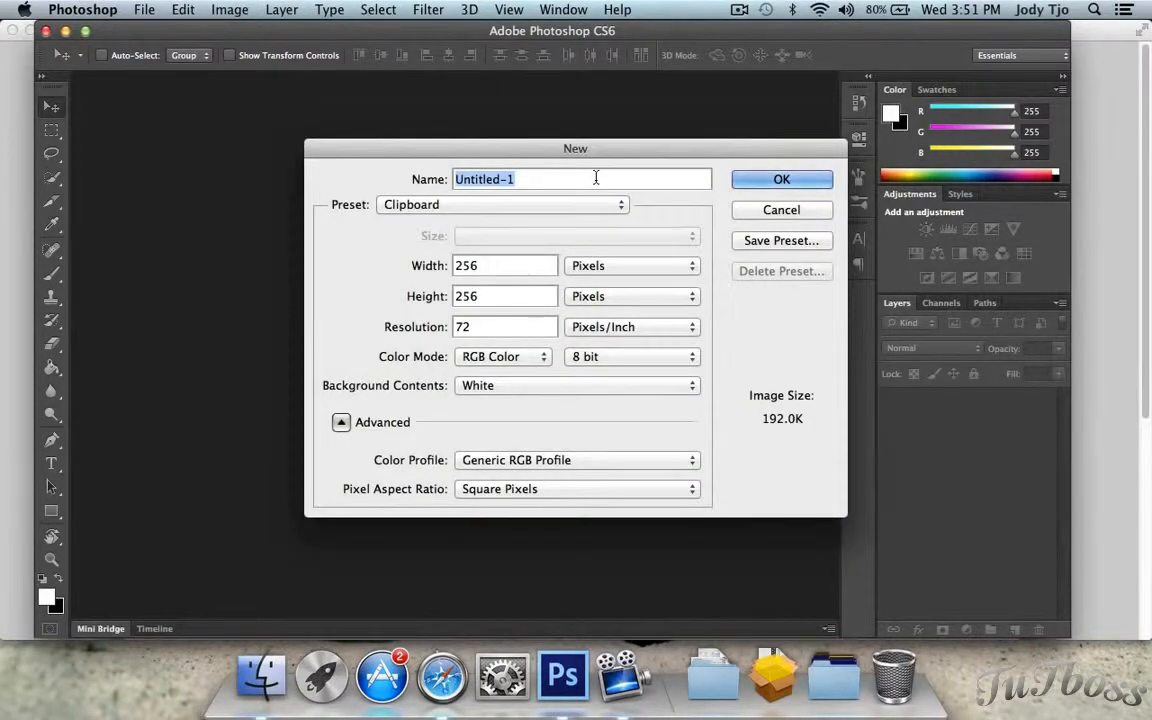
{"action": "double_click", "coordinate": [517, 260]}
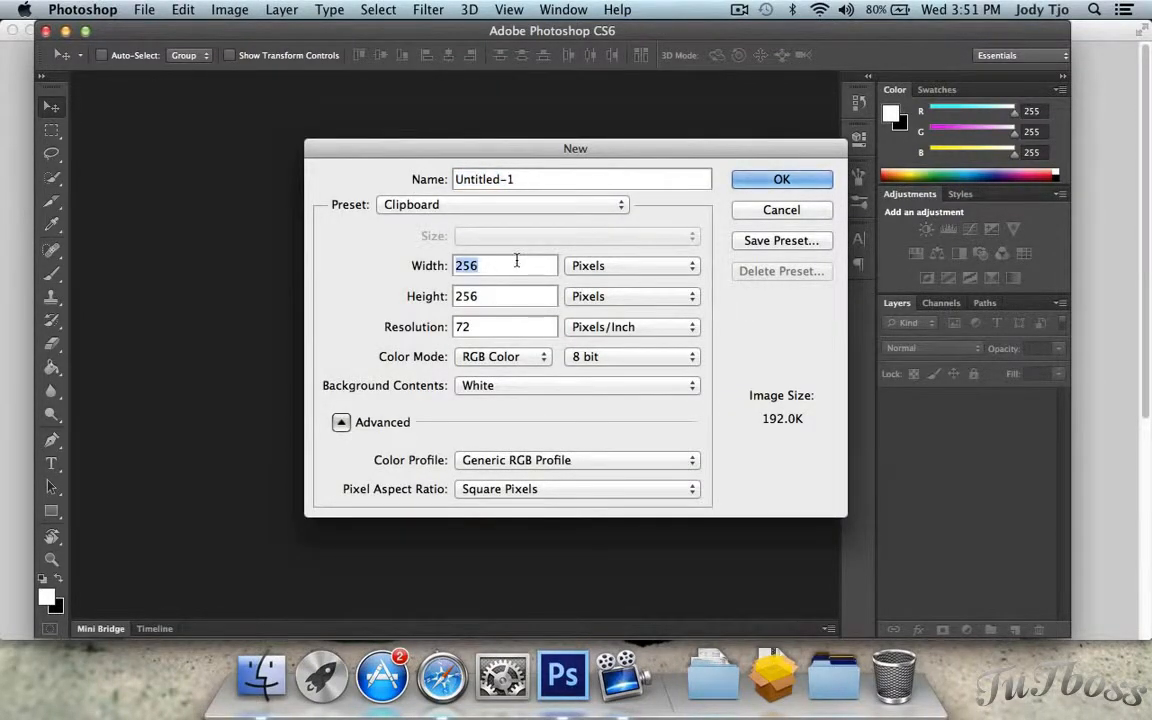
{"action": "type", "text": "1200"}
{"action": "key", "text": "Tab"}
{"action": "type", "text": "1050"}
{"action": "key", "text": "Return"}
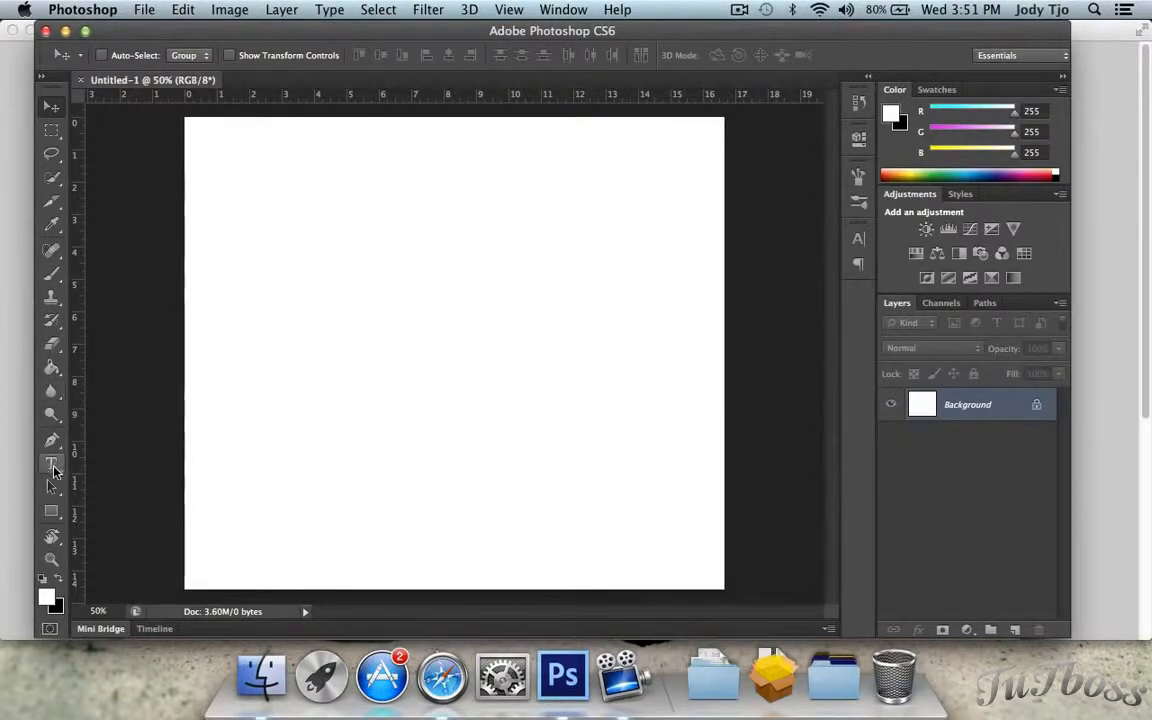
Step: Convert the locked Background into a regular layer named Layer 0
{"action": "double_click", "coordinate": [985, 410]}
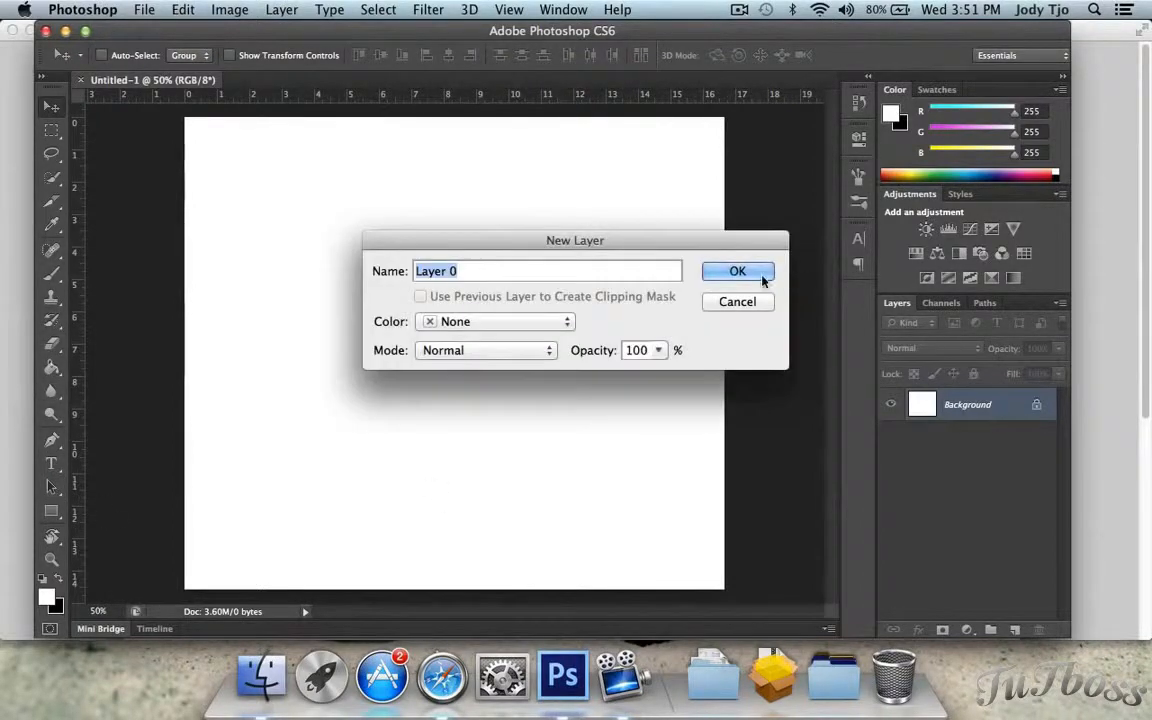
{"action": "left_click", "coordinate": [702, 250]}
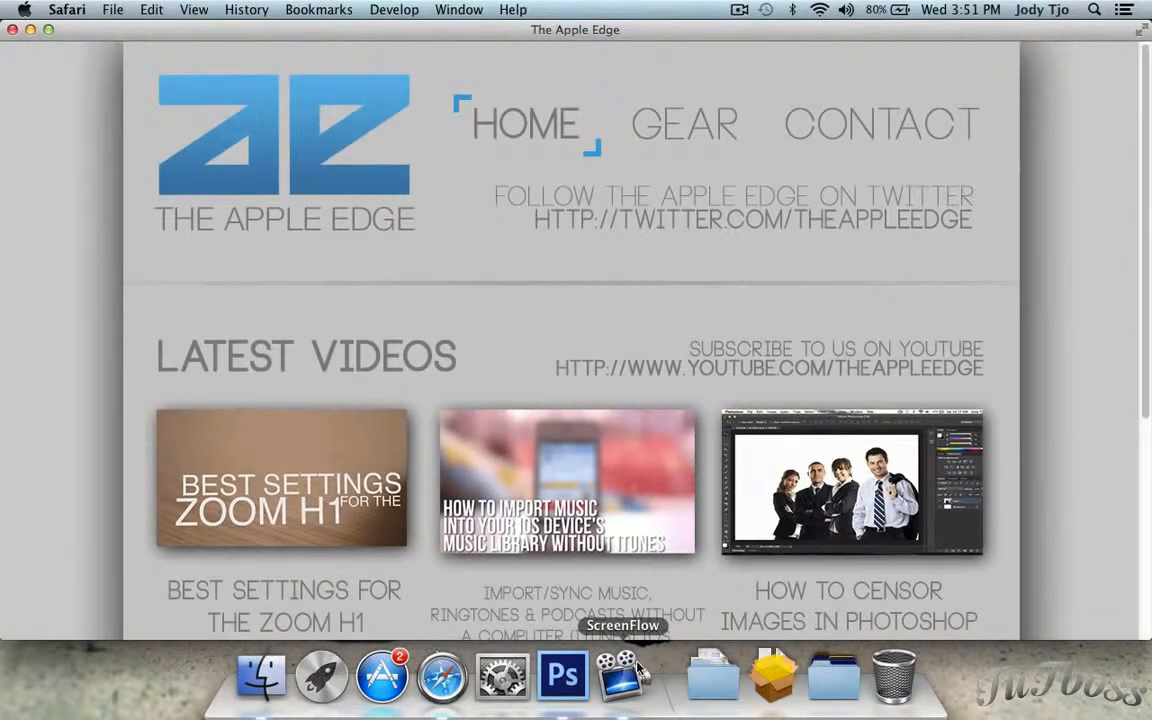
{"action": "left_click", "coordinate": [563, 675]}
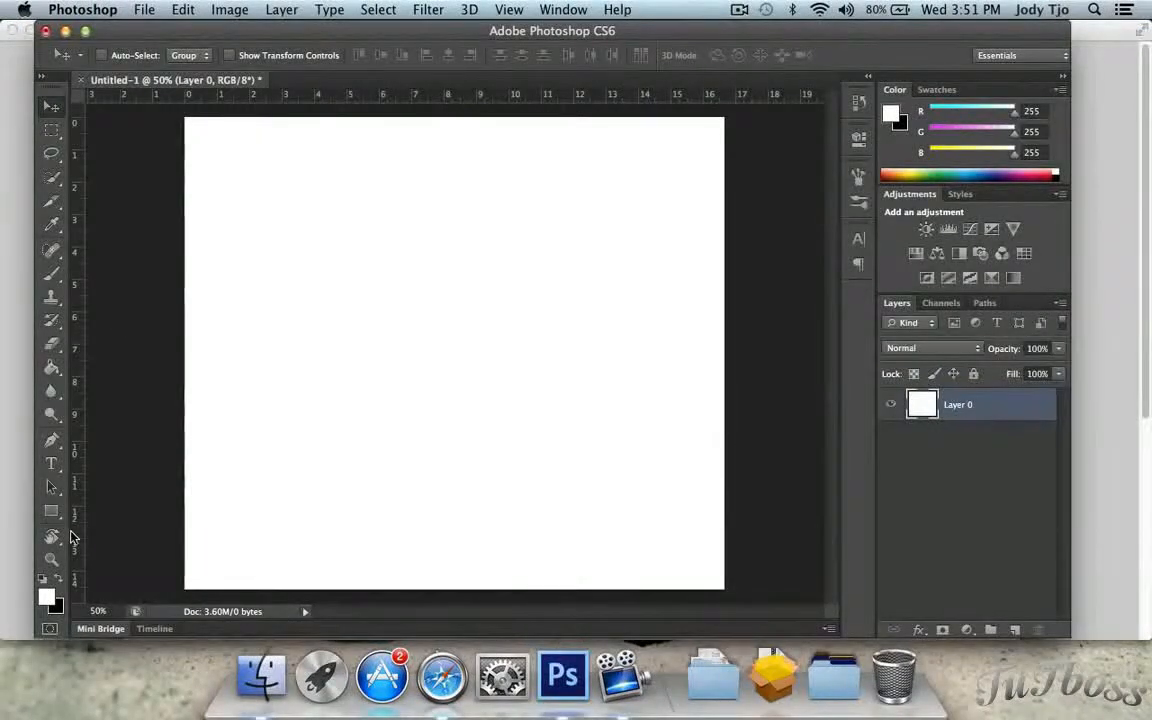
Step: Fill Layer 0 with black using the Paint Bucket, and restore white as the foreground colour
{"action": "left_click", "coordinate": [52, 367]}
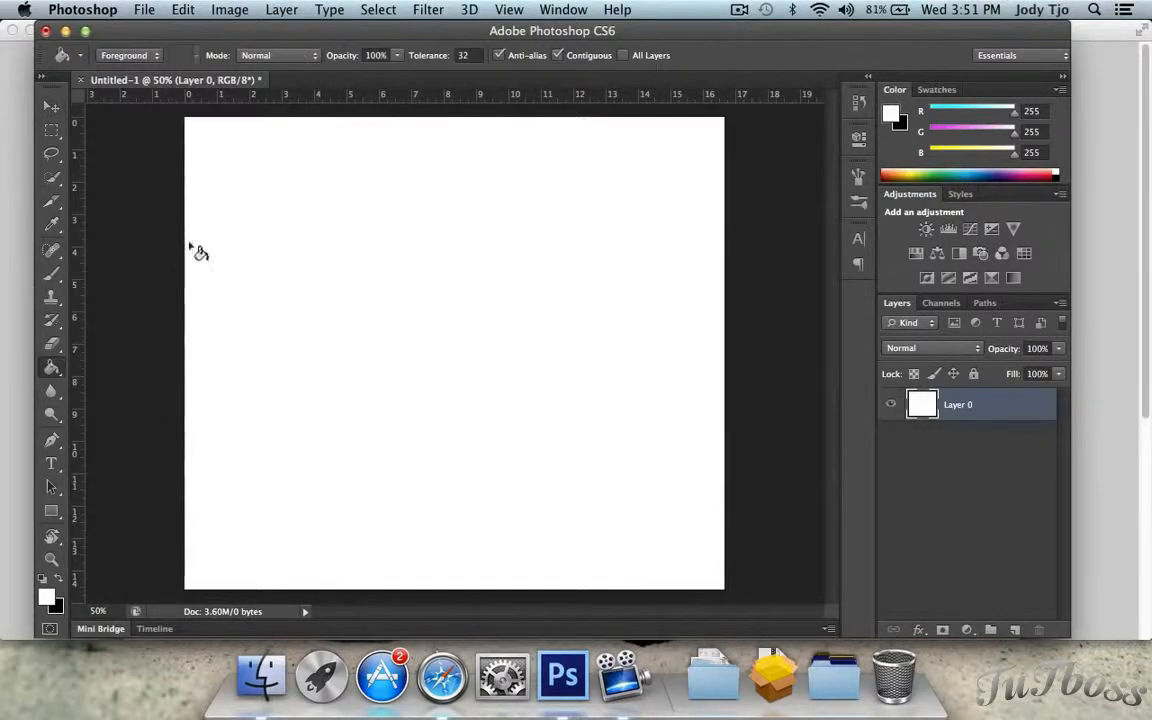
{"action": "left_click", "coordinate": [57, 580]}
{"action": "left_click", "coordinate": [334, 404]}
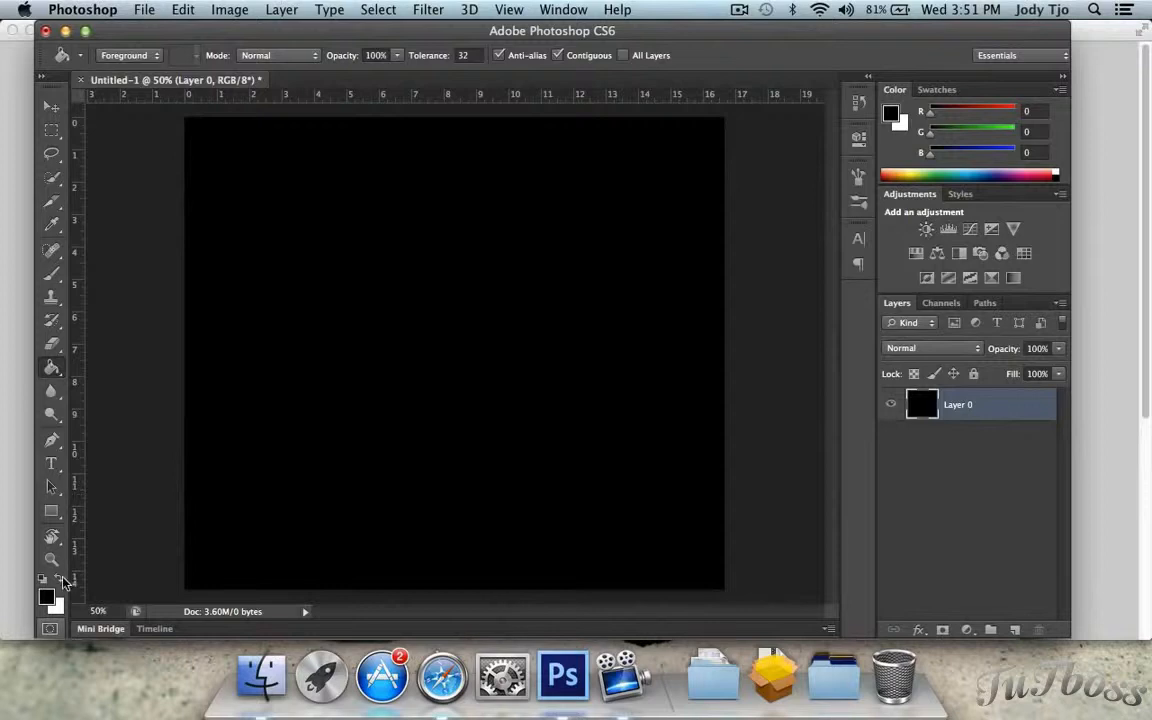
{"action": "key", "text": "x"}
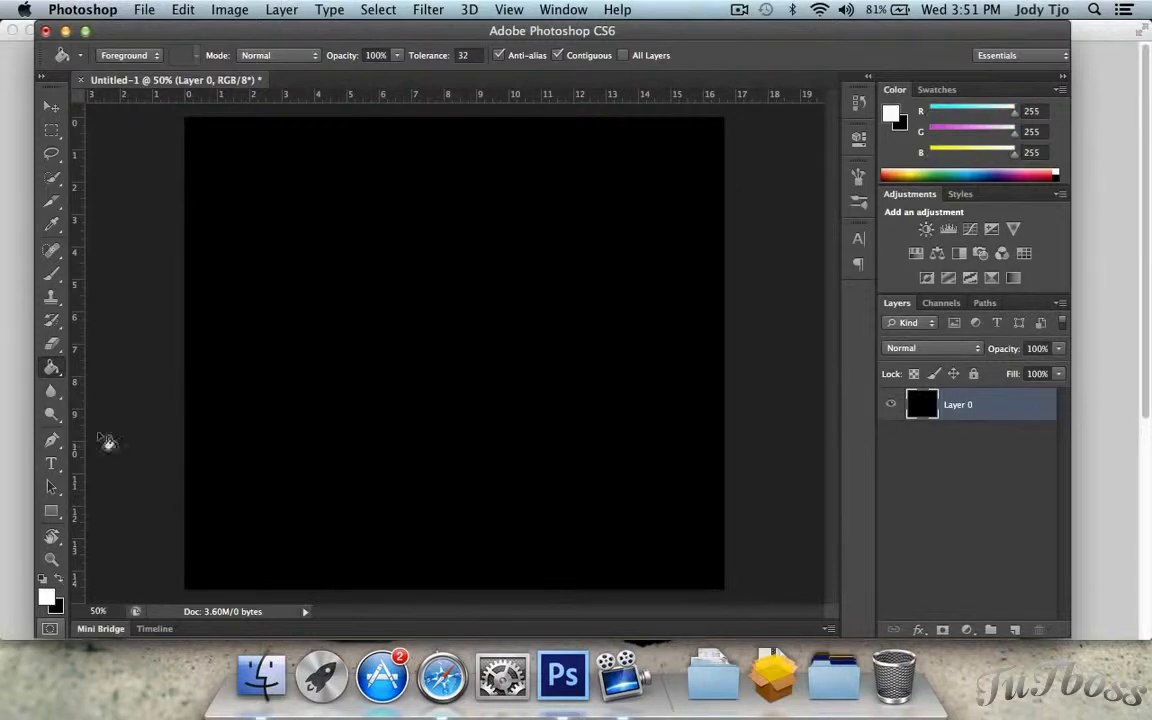
Step: Add a new layer and place the AE Intro 2k text only logo from the TheAppleEdge Image Resources folder
{"action": "left_click", "coordinate": [1014, 630]}
{"action": "left_click", "coordinate": [260, 676]}
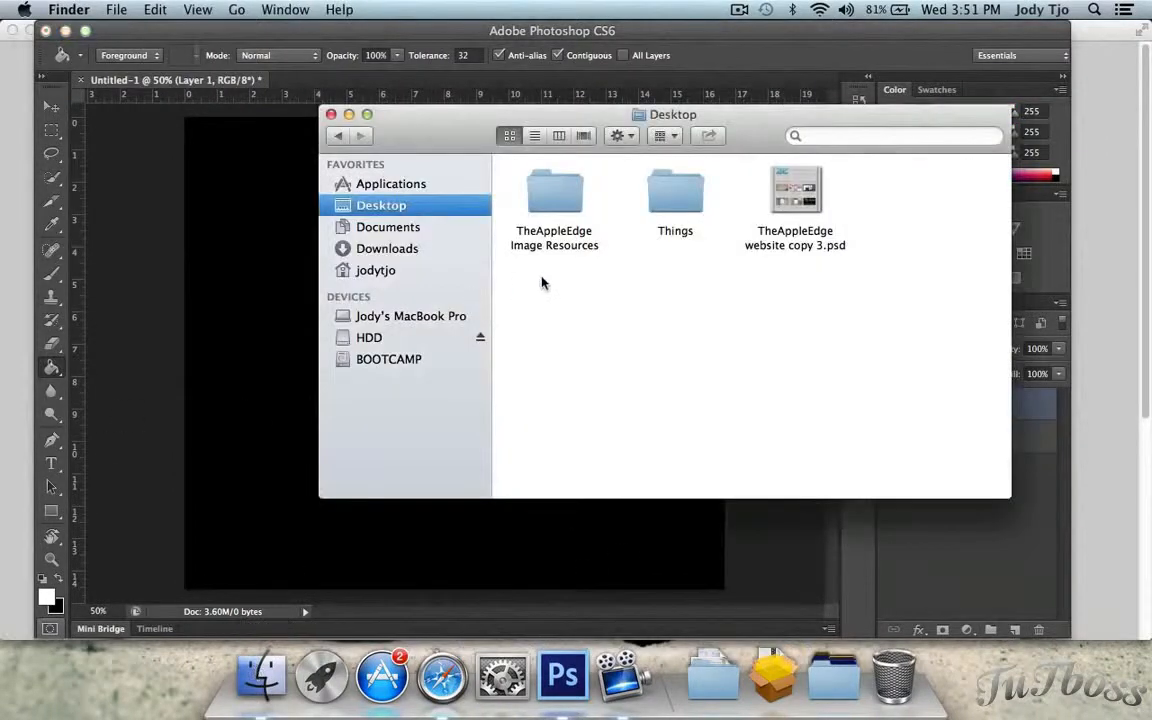
{"action": "double_click", "coordinate": [554, 190]}
{"action": "left_click", "coordinate": [553, 192]}
{"action": "left_click_drag", "start_coordinate": [553, 192], "coordinate": [278, 206]}
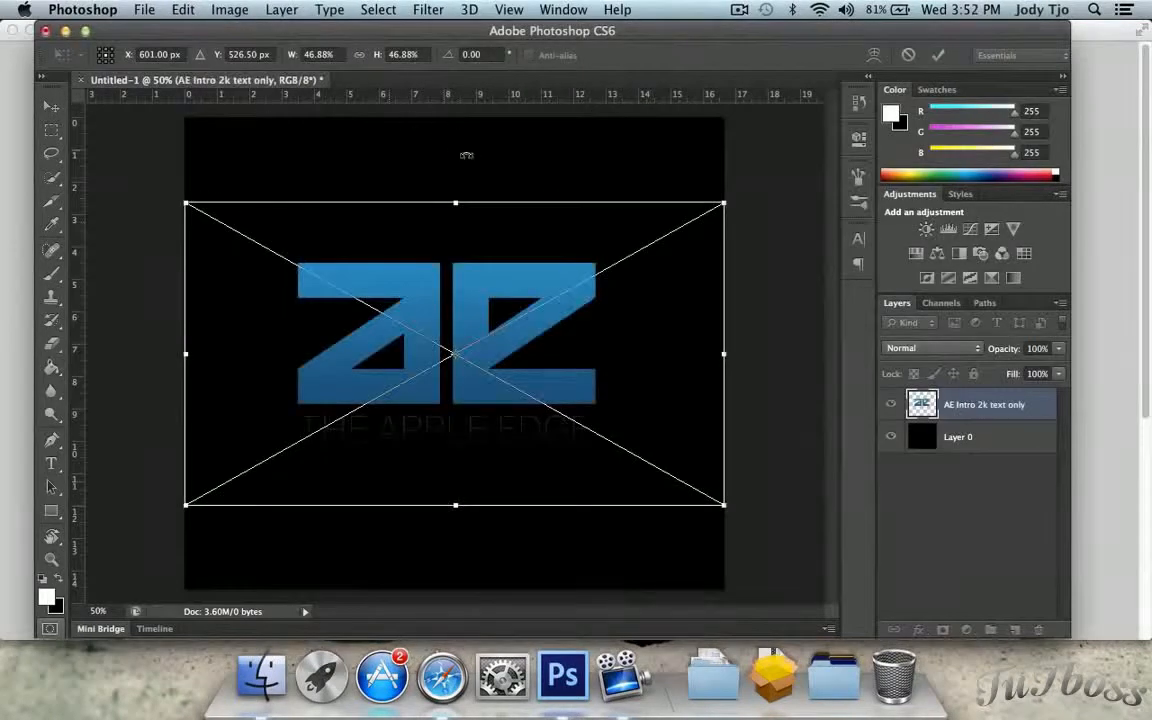
Step: Scale the placed logo down and move it to the canvas's upper-left corner
{"action": "mouse_move", "coordinate": [724, 203]}
{"action": "left_mouse_down"}
{"action": "mouse_move", "coordinate": [412, 330]}
{"action": "mouse_move", "coordinate": [347, 373]}
{"action": "left_mouse_up"}
{"action": "key", "text": "Return"}
{"action": "key", "text": "g"}
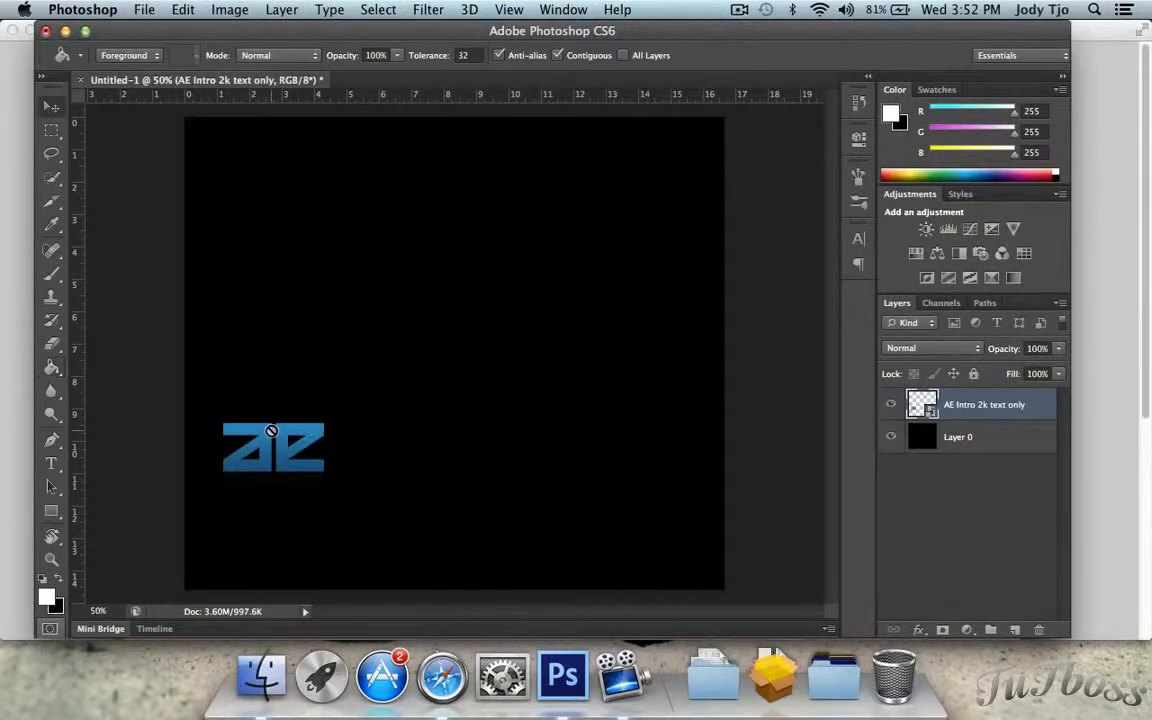
{"action": "key", "text": "v"}
{"action": "mouse_move", "coordinate": [270, 430]}
{"action": "left_mouse_down"}
{"action": "mouse_move", "coordinate": [269, 252]}
{"action": "mouse_move", "coordinate": [253, 150]}
{"action": "mouse_move", "coordinate": [264, 160]}
{"action": "left_mouse_up"}
{"action": "left_click", "coordinate": [330, 9]}
{"action": "mouse_move", "coordinate": [236, 11]}
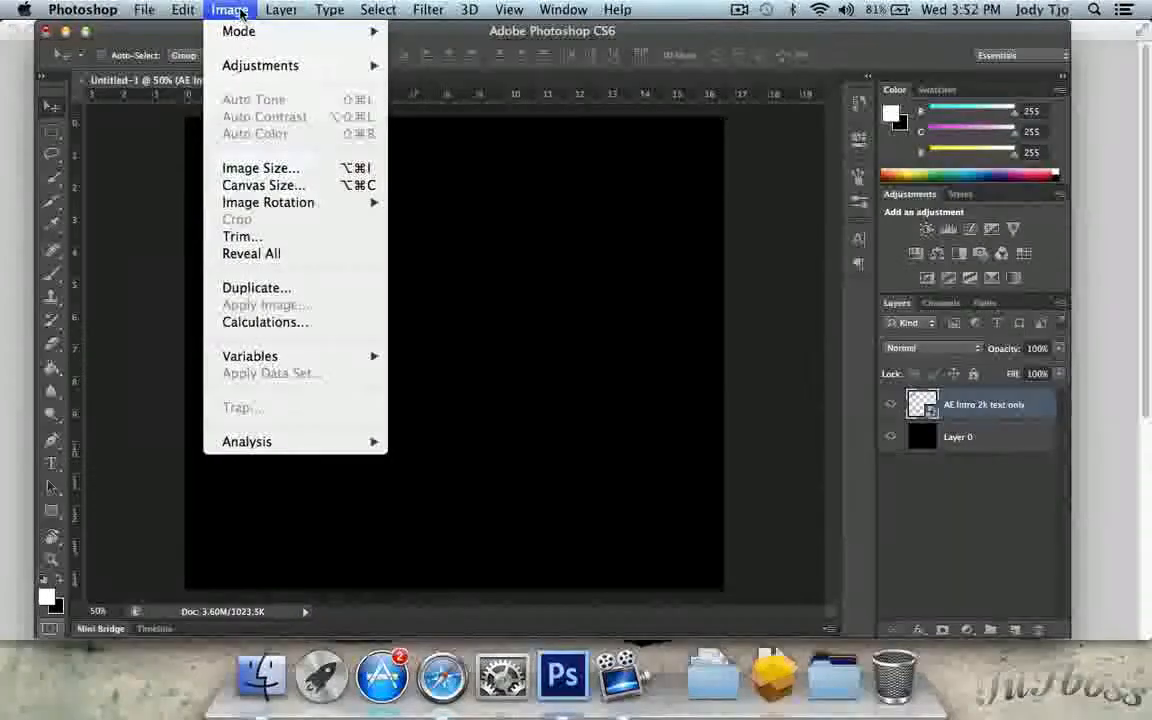
{"action": "mouse_move", "coordinate": [265, 66]}
{"action": "left_click", "coordinate": [770, 246]}
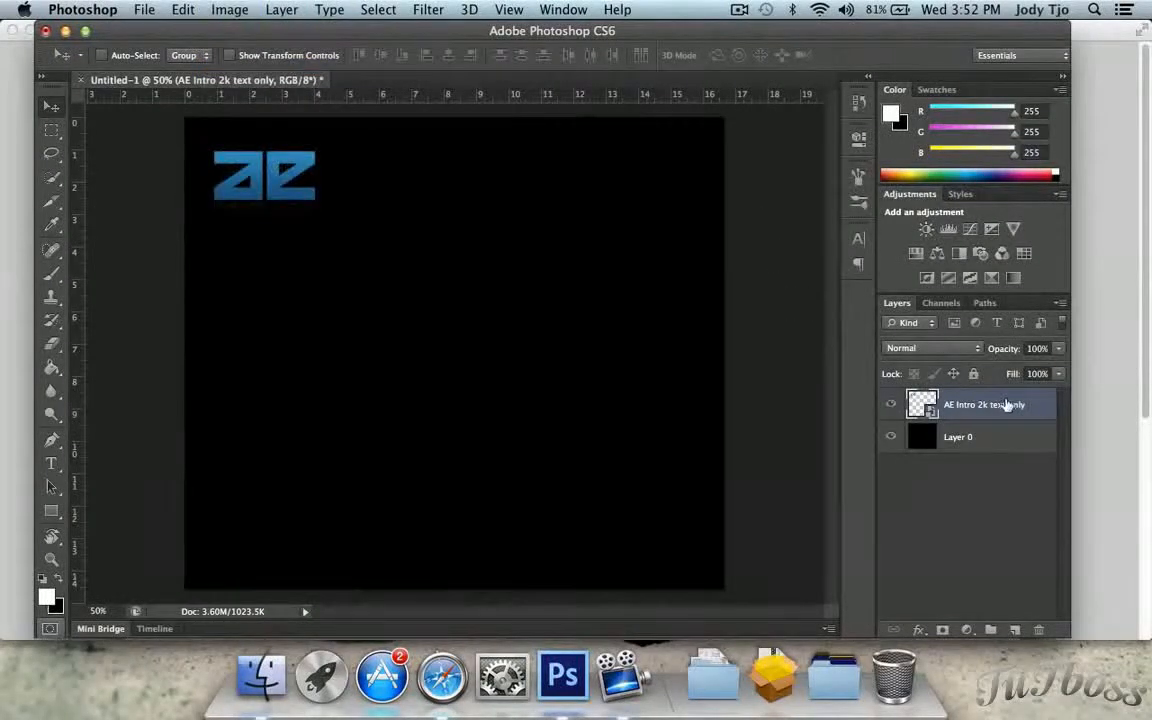
Step: Rasterize the logo layer and turn it white by setting Lightness to +100 in Hue/Saturation
{"action": "right_click", "coordinate": [1008, 404]}
{"action": "left_click", "coordinate": [838, 190]}
{"action": "left_click", "coordinate": [183, 9]}
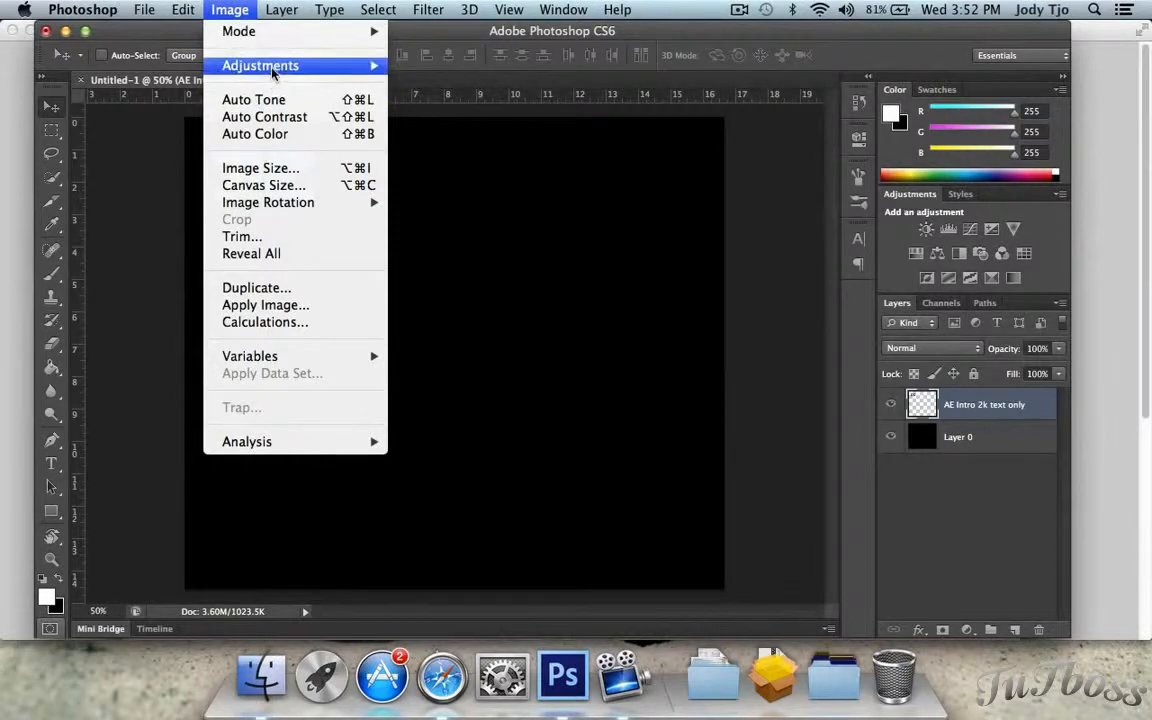
{"action": "mouse_move", "coordinate": [252, 66]}
{"action": "left_click", "coordinate": [503, 168]}
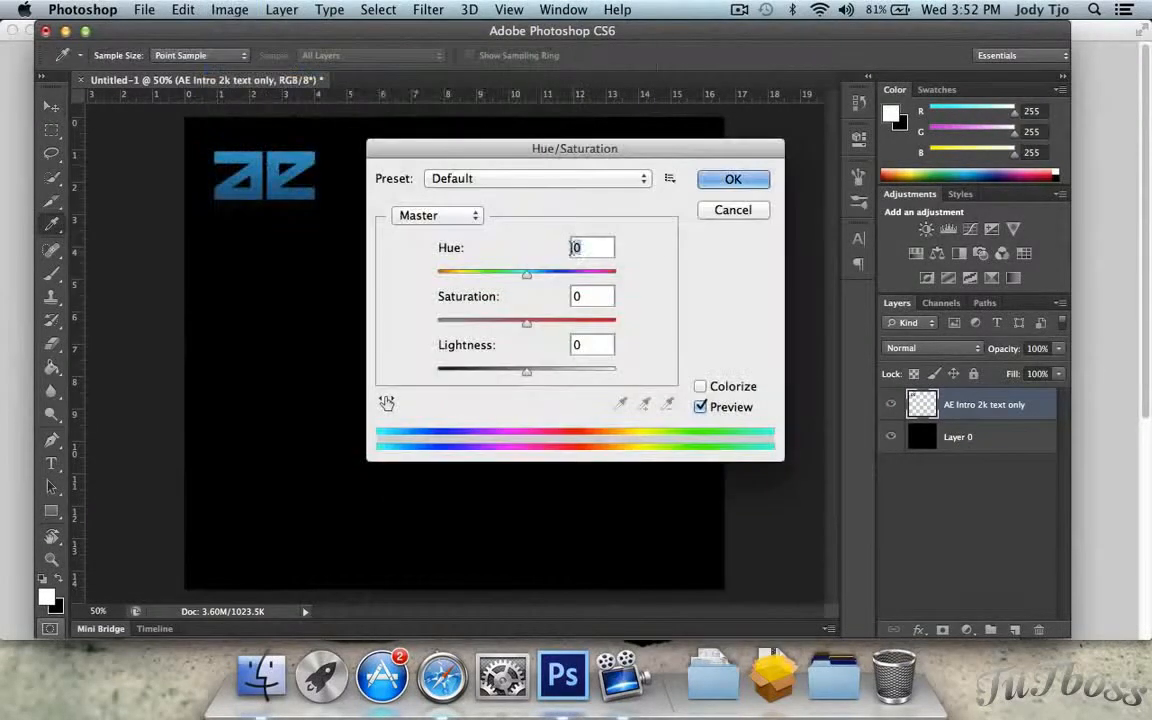
{"action": "left_click_drag", "start_coordinate": [531, 377], "coordinate": [616, 372]}
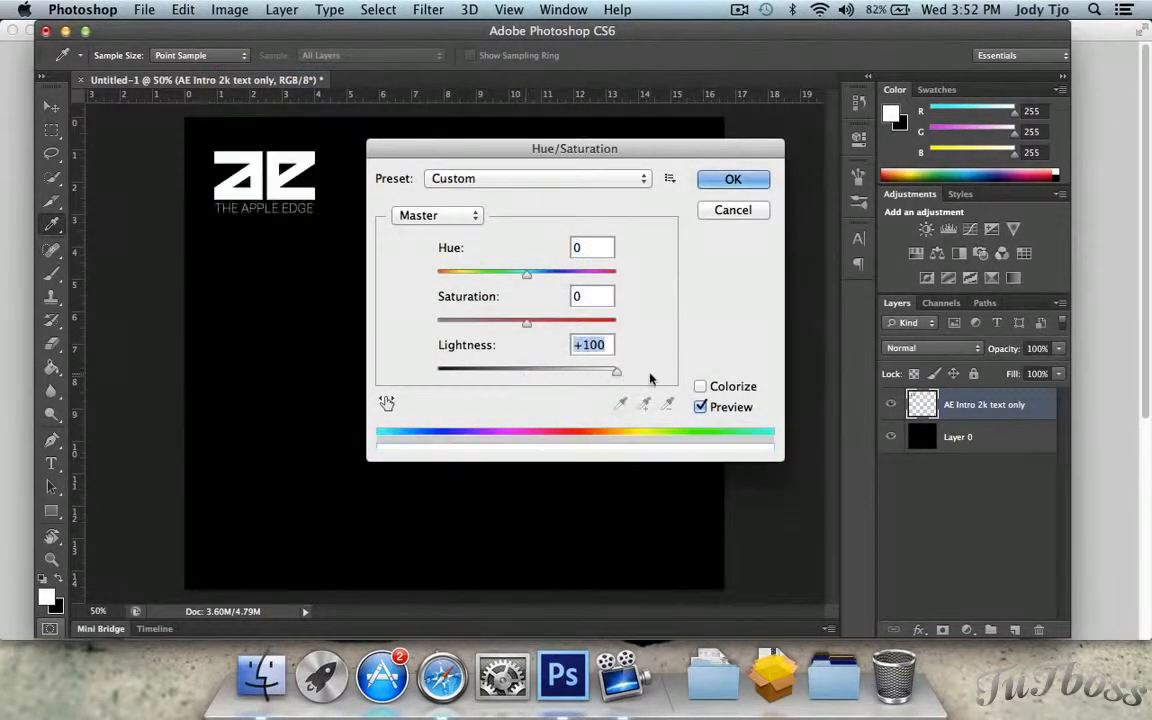
{"action": "left_click", "coordinate": [733, 179]}
{"action": "key", "text": "v"}
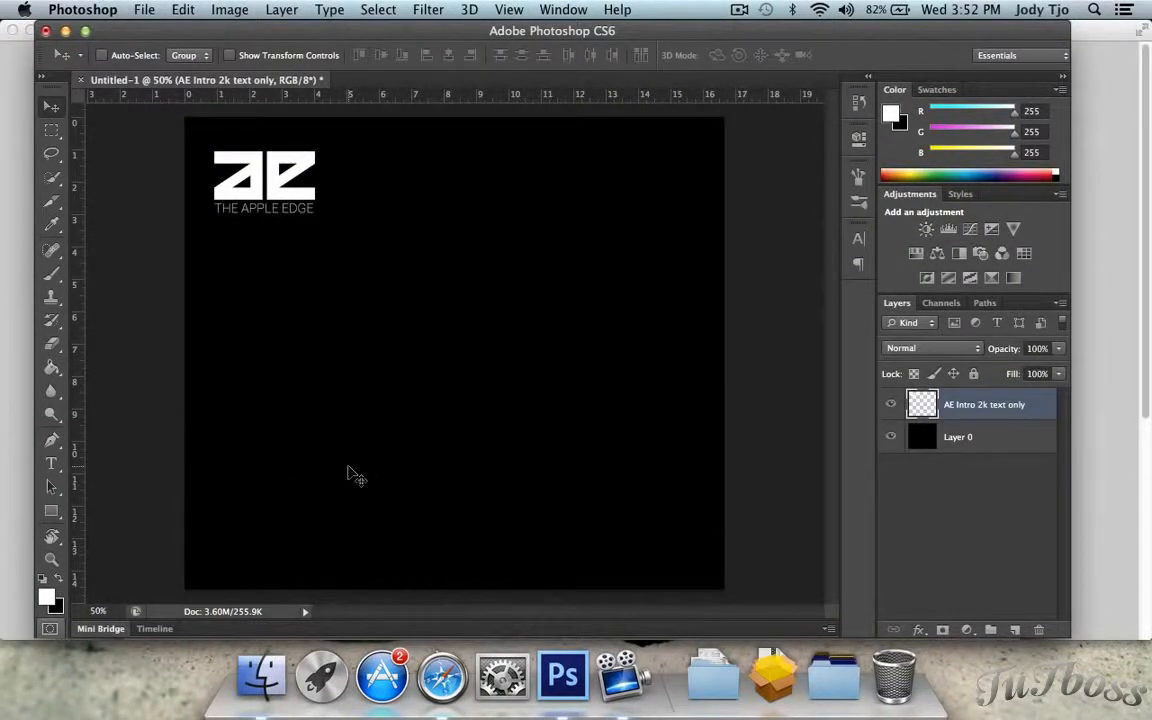
Step: Add a "Home." text on a new layer and move it just right of the logo
{"action": "key", "text": "t"}
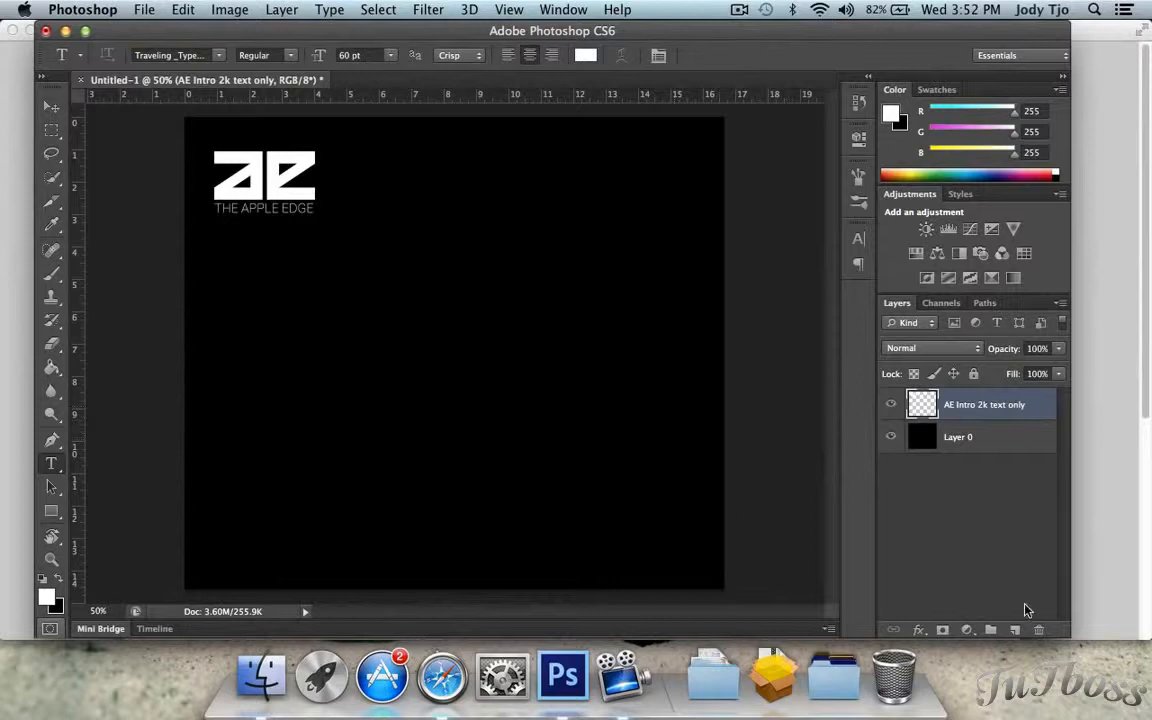
{"action": "left_click", "coordinate": [1014, 630]}
{"action": "left_click", "coordinate": [367, 306]}
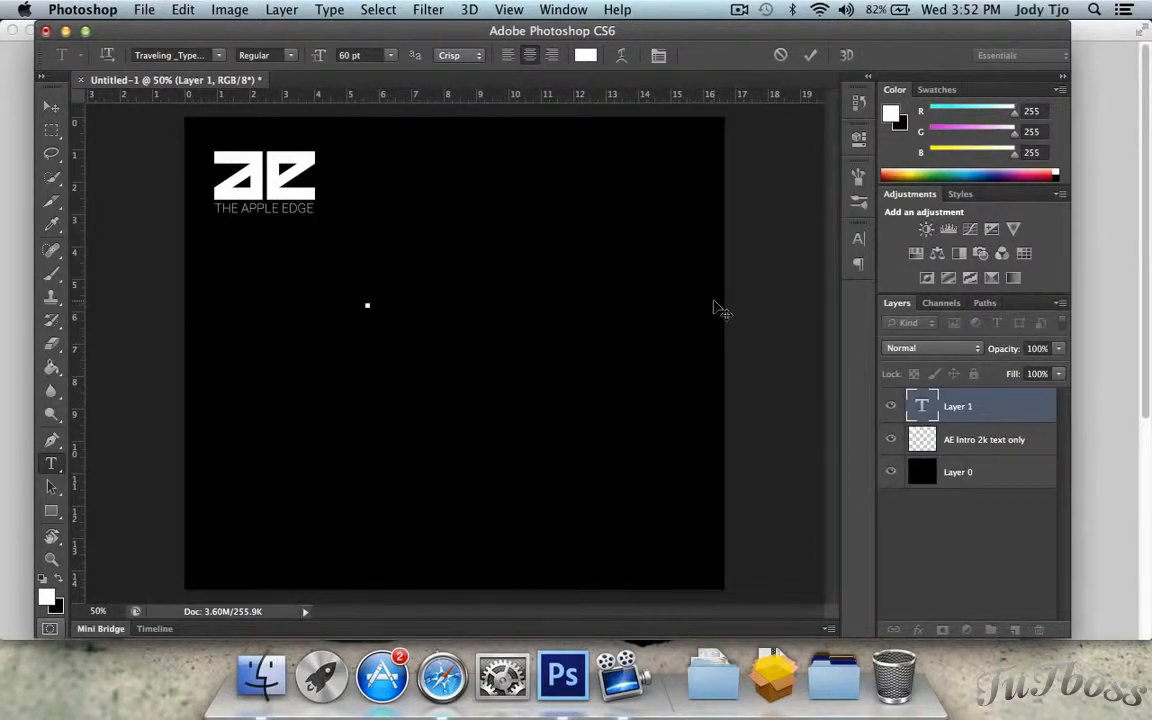
{"action": "type", "text": "Home."}
{"action": "left_click", "coordinate": [51, 105]}
{"action": "left_click_drag", "start_coordinate": [363, 294], "coordinate": [398, 171]}
Step: Add a separate "About" text near the middle of the canvas
{"action": "key", "text": "t"}
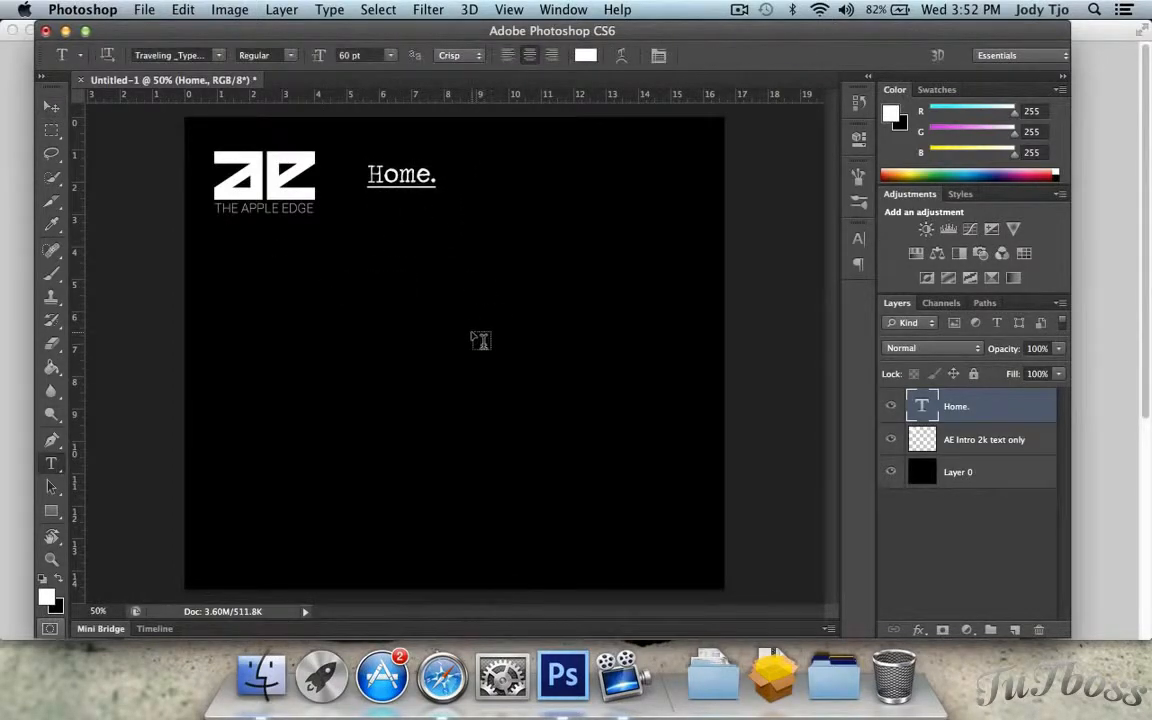
{"action": "left_click", "coordinate": [471, 329]}
{"action": "type", "text": "Anout"}
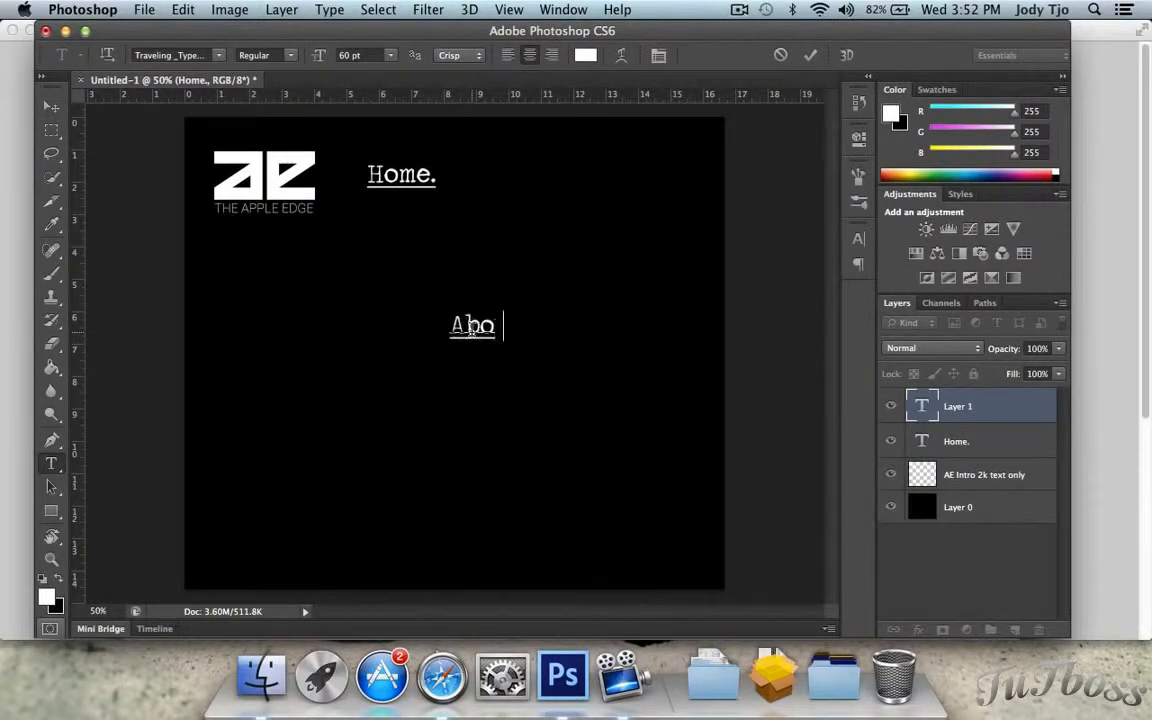
{"action": "left_click", "coordinate": [918, 412]}
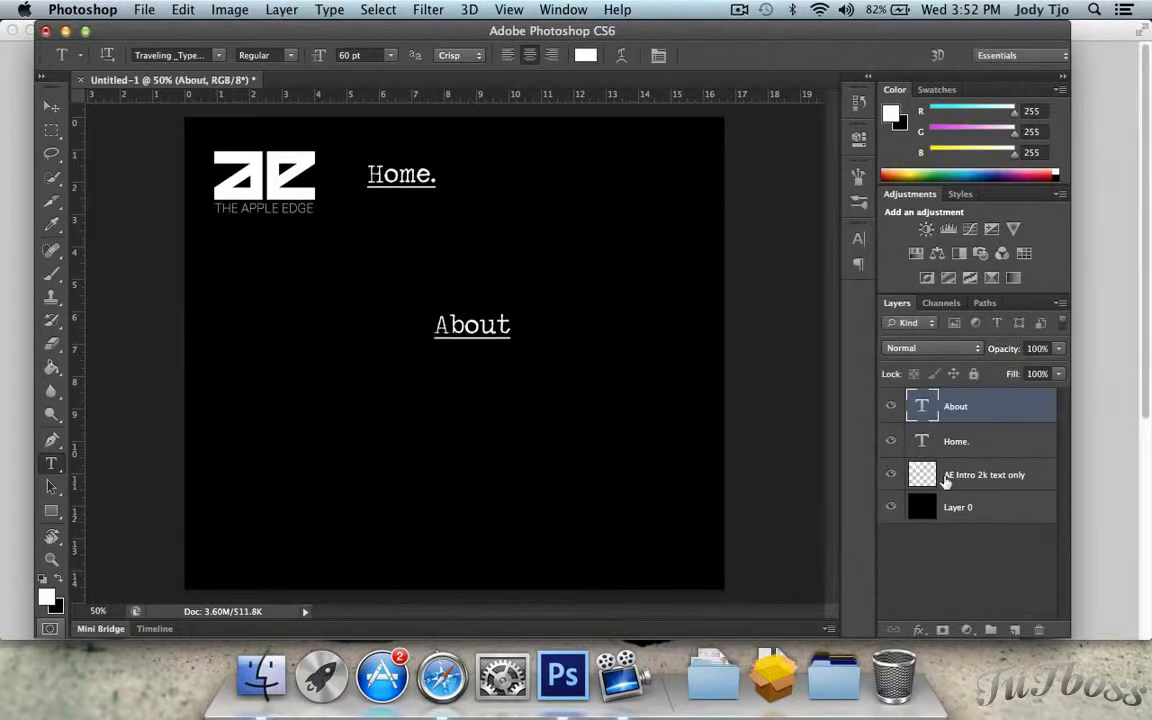
Step: Add a separate "Contact" text on a new layer, below and to the right of "About"
{"action": "left_click", "coordinate": [1005, 630]}
{"action": "left_click", "coordinate": [525, 445]}
{"action": "type", "text": "Con"}
{"action": "key", "text": "BackSpace"}
{"action": "key", "text": "BackSpace"}
{"action": "type", "text": "ona"}
{"action": "key", "text": "BackSpace"}
{"action": "type", "text": "tact"}
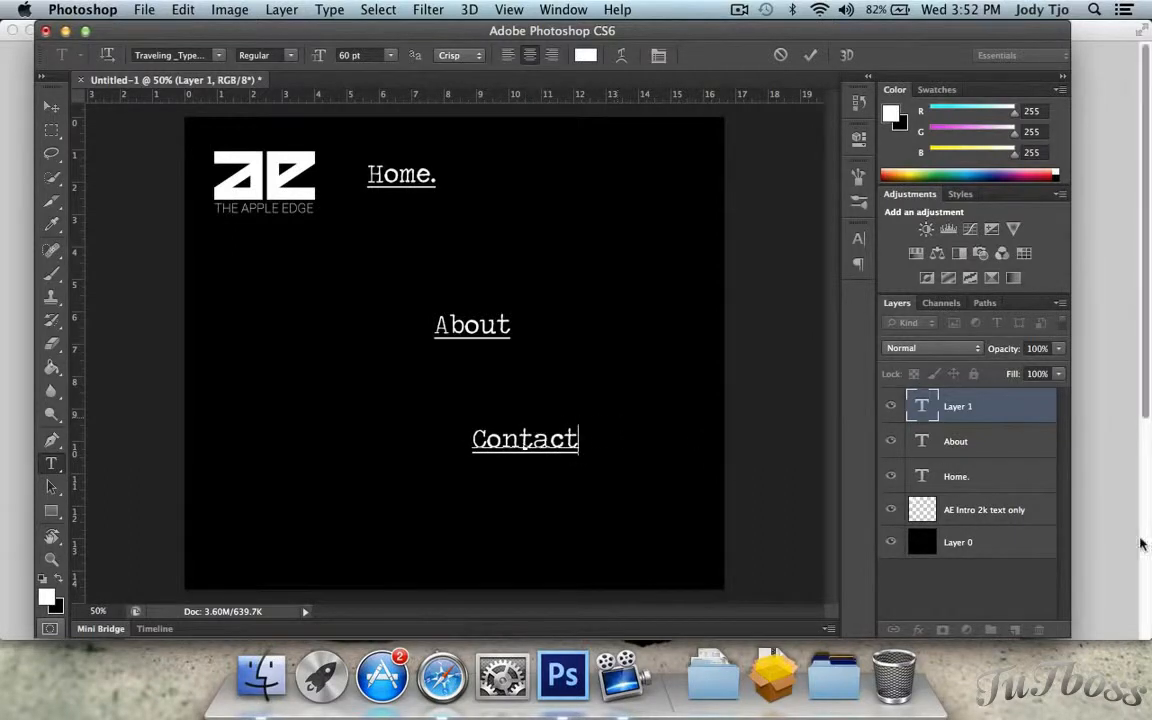
Step: Move the "Contact" and "About" texts up beside "Home." so the three navigation items form one row
{"action": "key", "text": "super+Return"}
{"action": "key", "text": "v"}
{"action": "left_click_drag", "start_coordinate": [493, 316], "coordinate": [600, 66]}
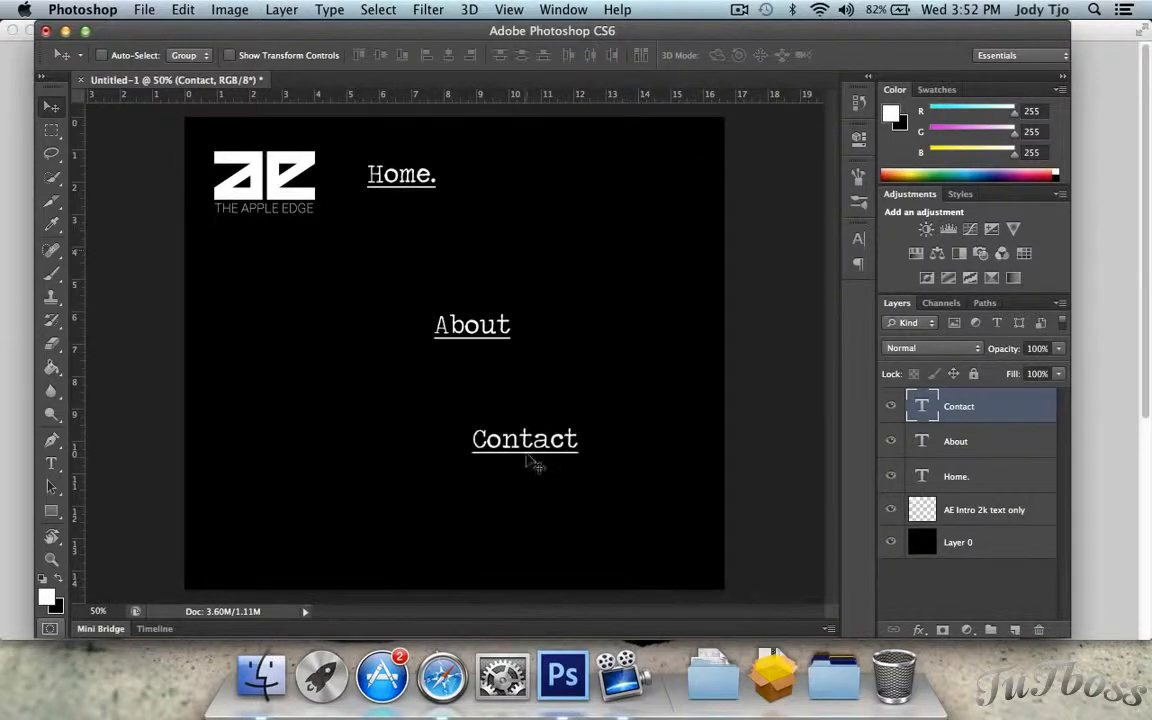
{"action": "left_click_drag", "start_coordinate": [535, 465], "coordinate": [649, 190]}
{"action": "left_click_drag", "start_coordinate": [492, 325], "coordinate": [495, 175]}
{"action": "left_click", "coordinate": [956, 441]}
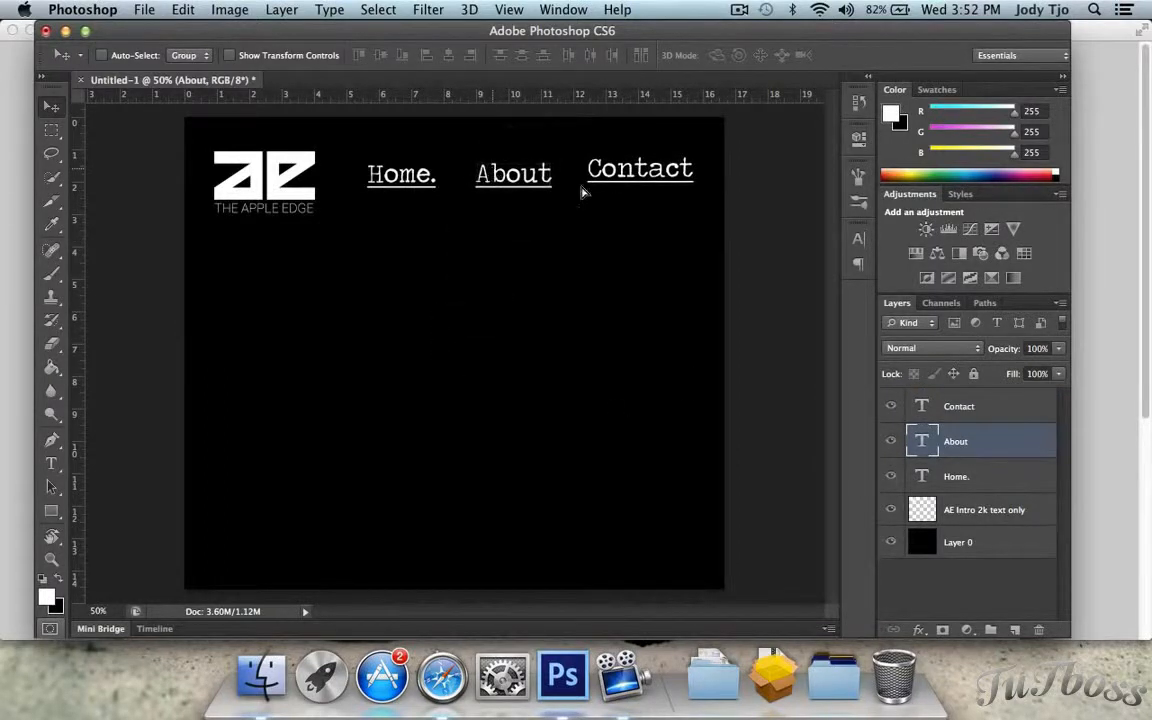
{"action": "left_click", "coordinate": [958, 405]}
{"action": "left_click_drag", "start_coordinate": [643, 181], "coordinate": [632, 187]}
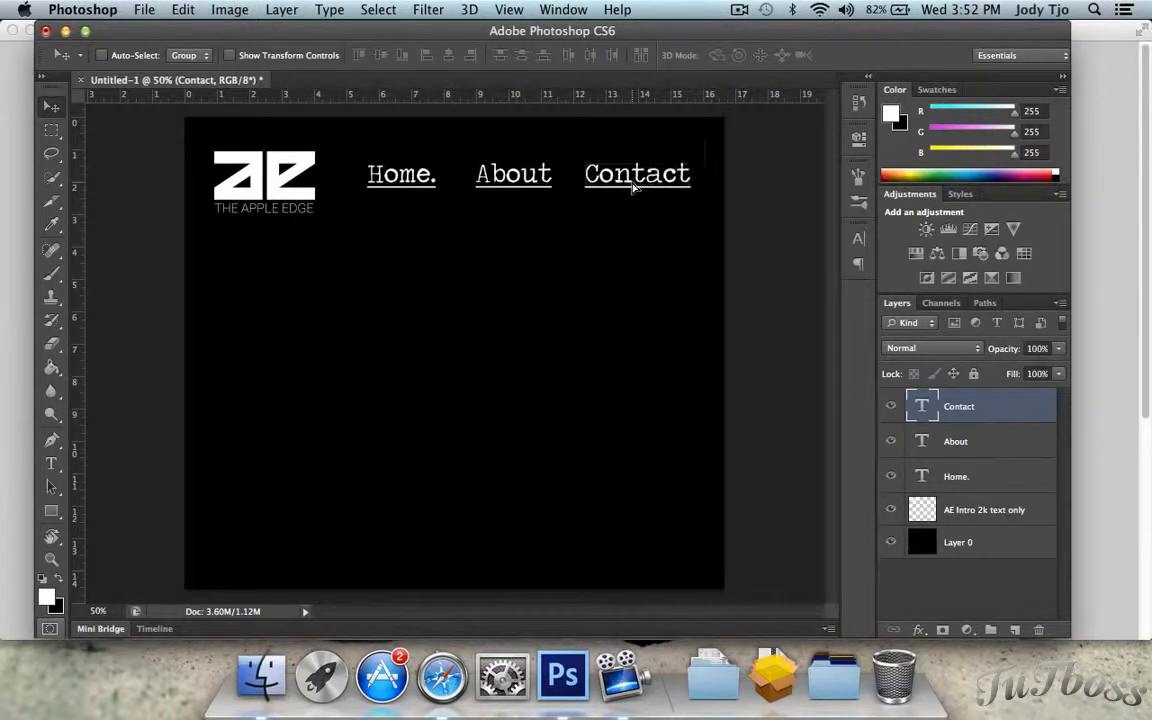
{"action": "key", "text": "Down"}
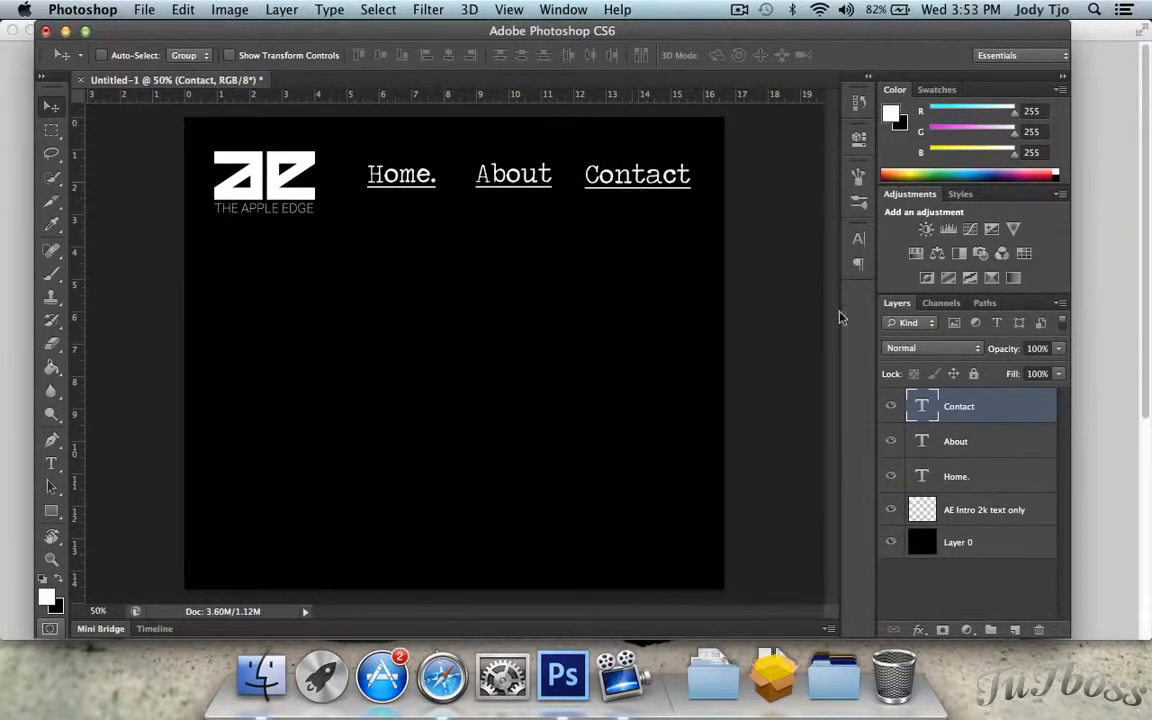
Step: Remove the underline from the "Contact", "About" and "Home." text layers
{"action": "left_click", "coordinate": [857, 238]}
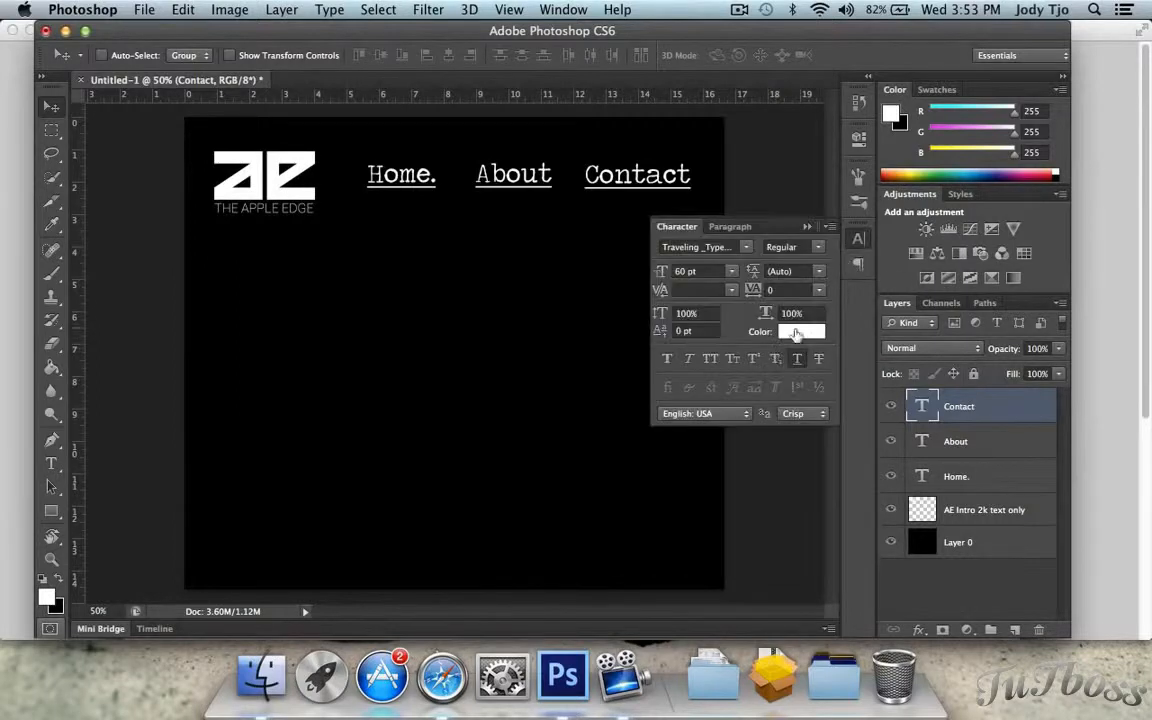
{"action": "left_click", "coordinate": [797, 358]}
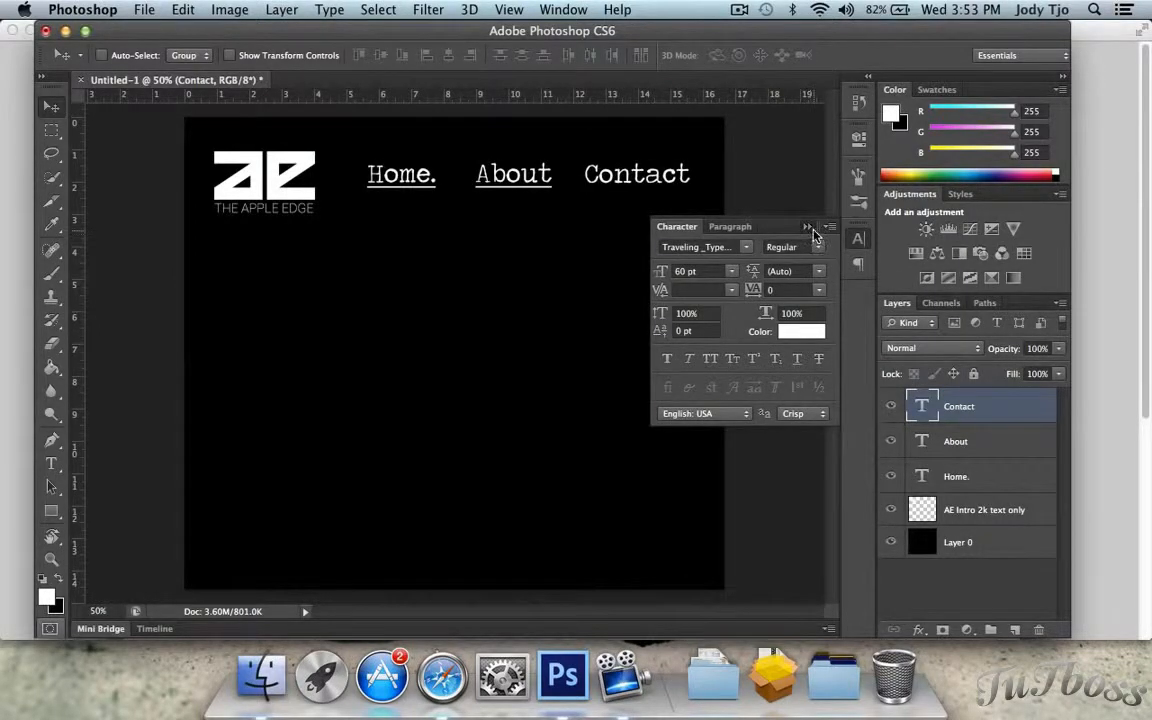
{"action": "left_click", "coordinate": [808, 227]}
{"action": "left_click", "coordinate": [955, 441]}
{"action": "left_click", "coordinate": [857, 238]}
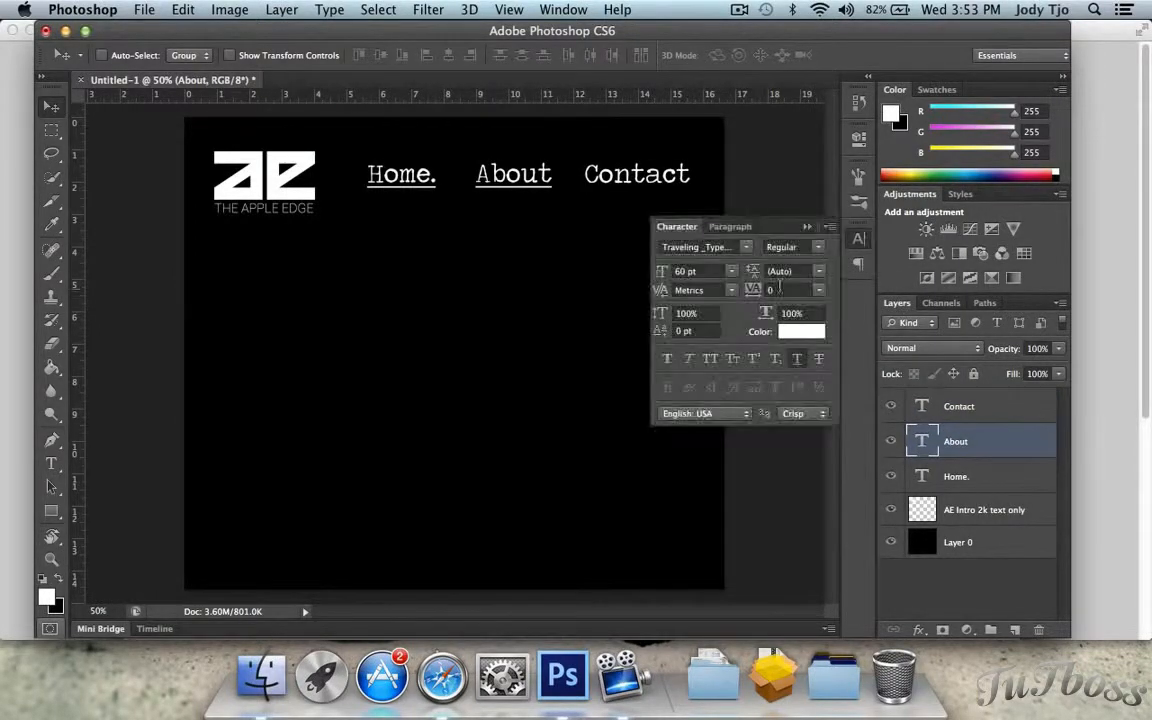
{"action": "left_click", "coordinate": [797, 358]}
{"action": "left_click", "coordinate": [808, 227]}
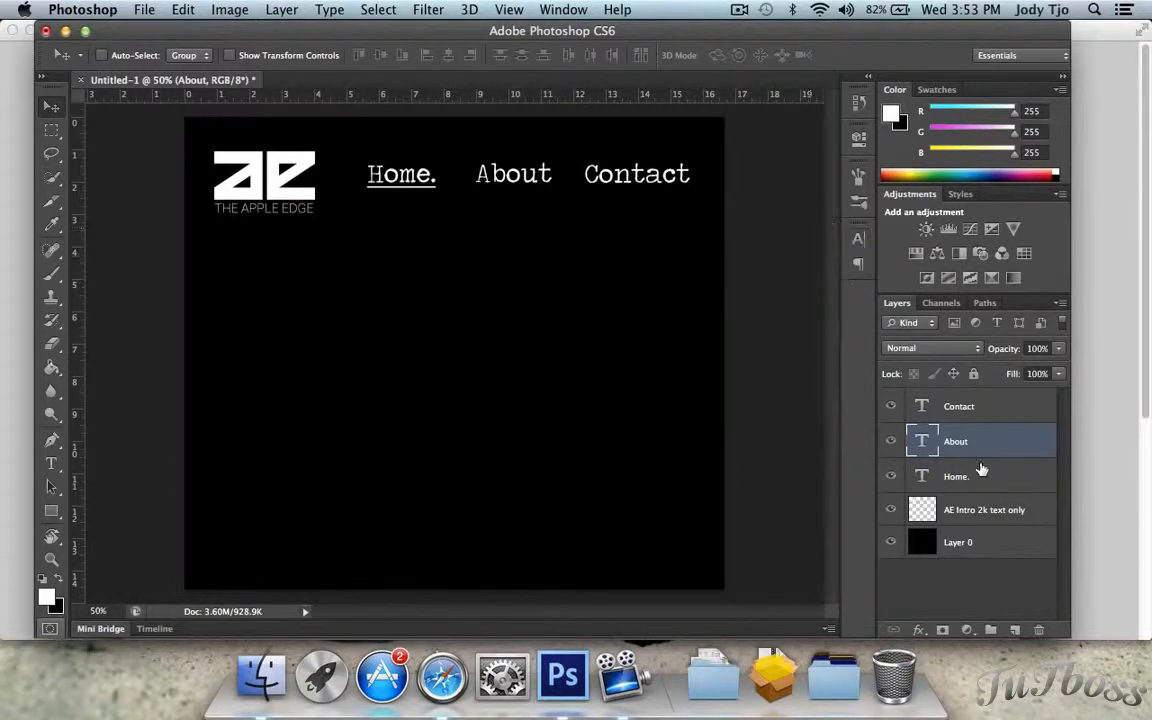
{"action": "left_click", "coordinate": [975, 475]}
{"action": "left_click", "coordinate": [857, 238]}
{"action": "left_click", "coordinate": [799, 358]}
{"action": "left_click", "coordinate": [808, 227]}
Step: Delete the period from the "Home." text so it reads "Home"
{"action": "key", "text": "t"}
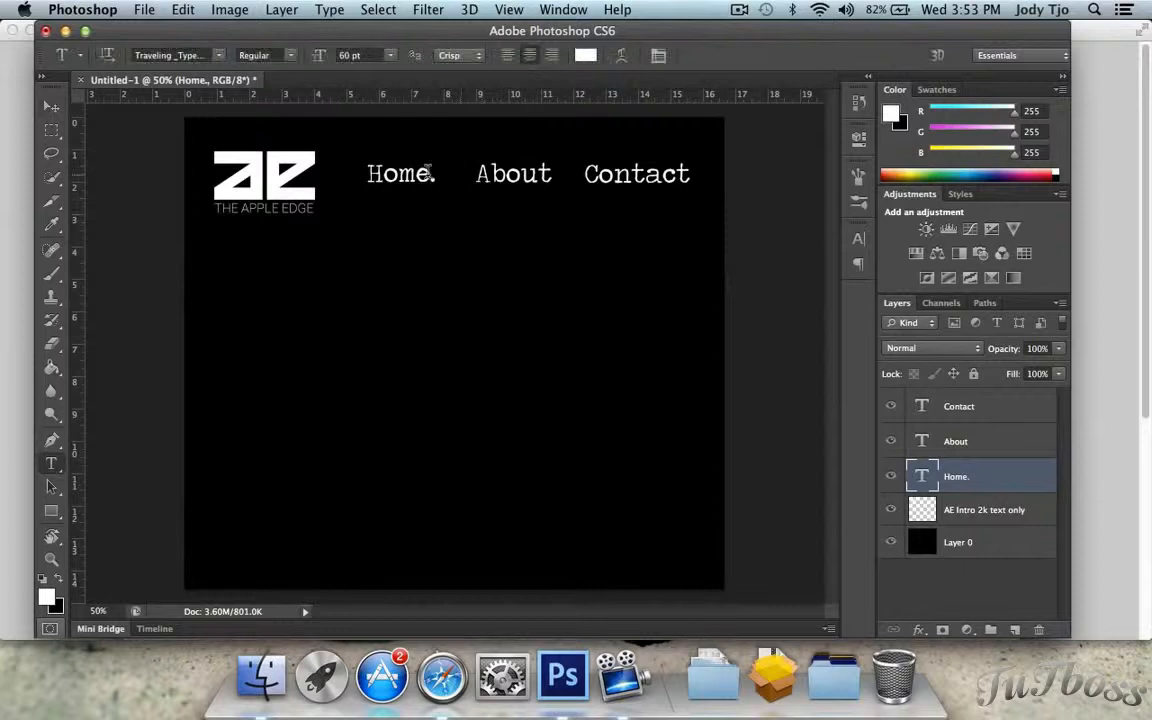
{"action": "left_click", "coordinate": [434, 173]}
{"action": "type", "text": "."}
{"action": "key", "text": "BackSpace"}
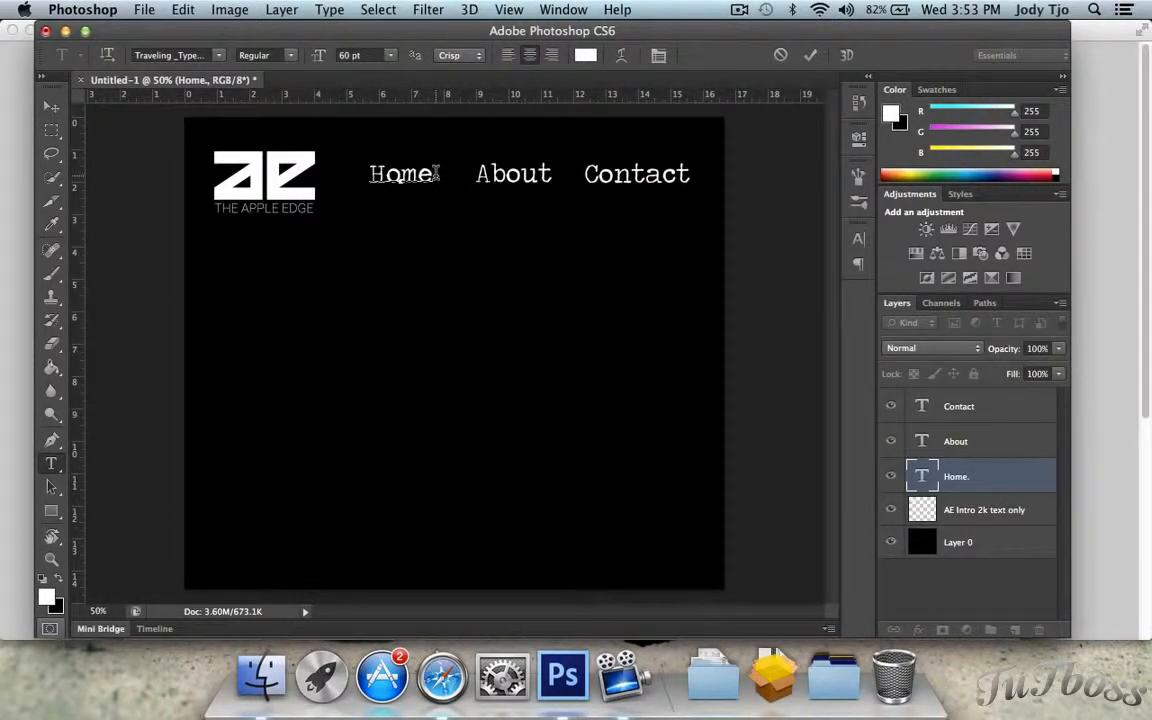
{"action": "left_click", "coordinate": [48, 103]}
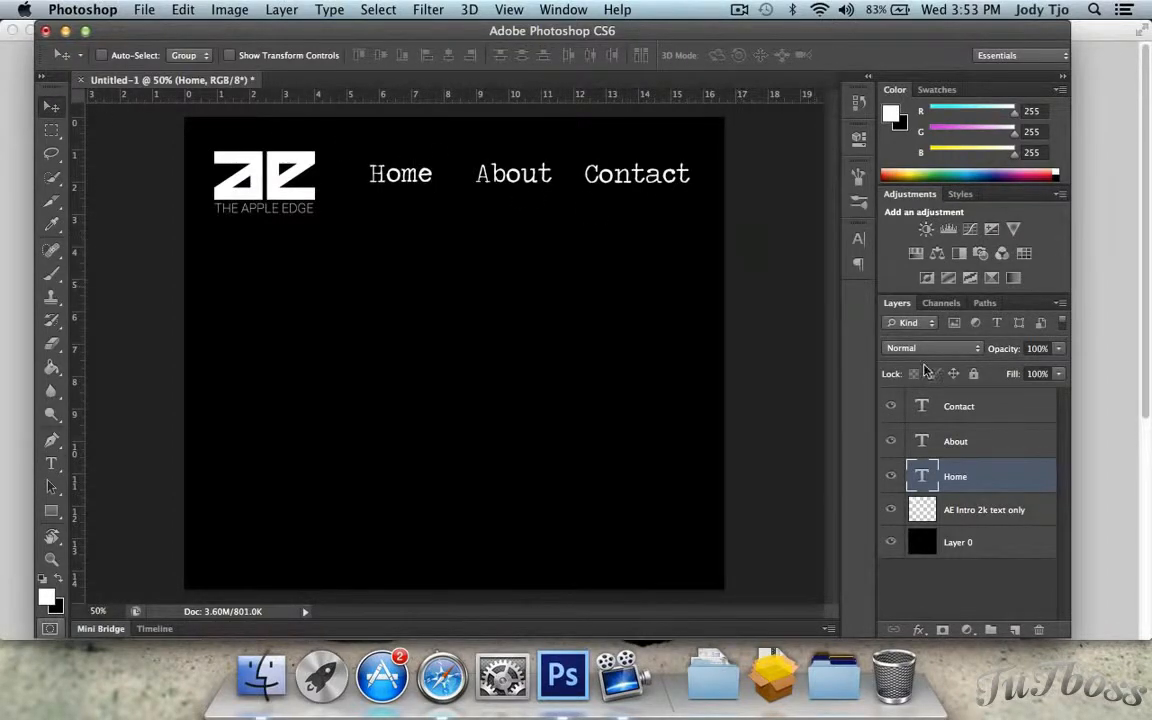
Step: Nudge the "About" text slightly left to even the navigation spacing, using a temporary horizontal guide along the row
{"action": "left_click_drag", "start_coordinate": [540, 84], "coordinate": [545, 184]}
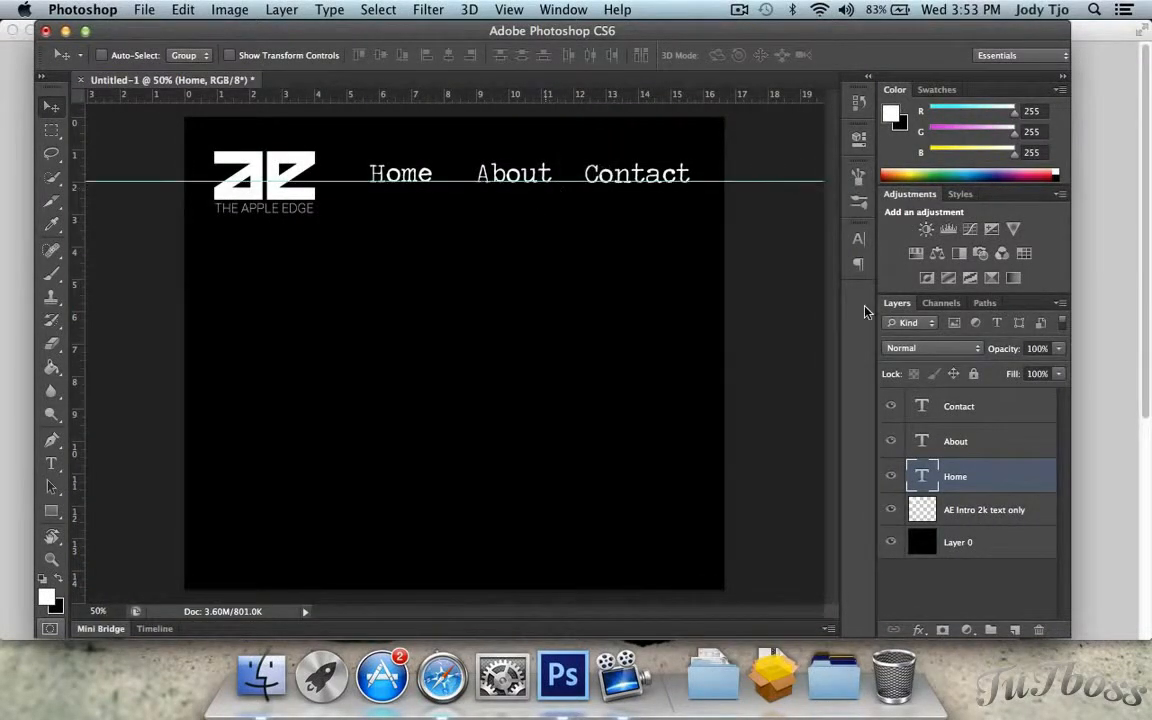
{"action": "left_click", "coordinate": [979, 443]}
{"action": "key", "text": "Left"}
{"action": "key", "text": "Left"}
{"action": "key", "text": "Left"}
{"action": "key", "text": "Left"}
{"action": "key", "text": "Left"}
{"action": "key", "text": "Left"}
{"action": "key", "text": "Left"}
{"action": "key", "text": "Left"}
{"action": "key", "text": "Left"}
{"action": "key", "text": "Left"}
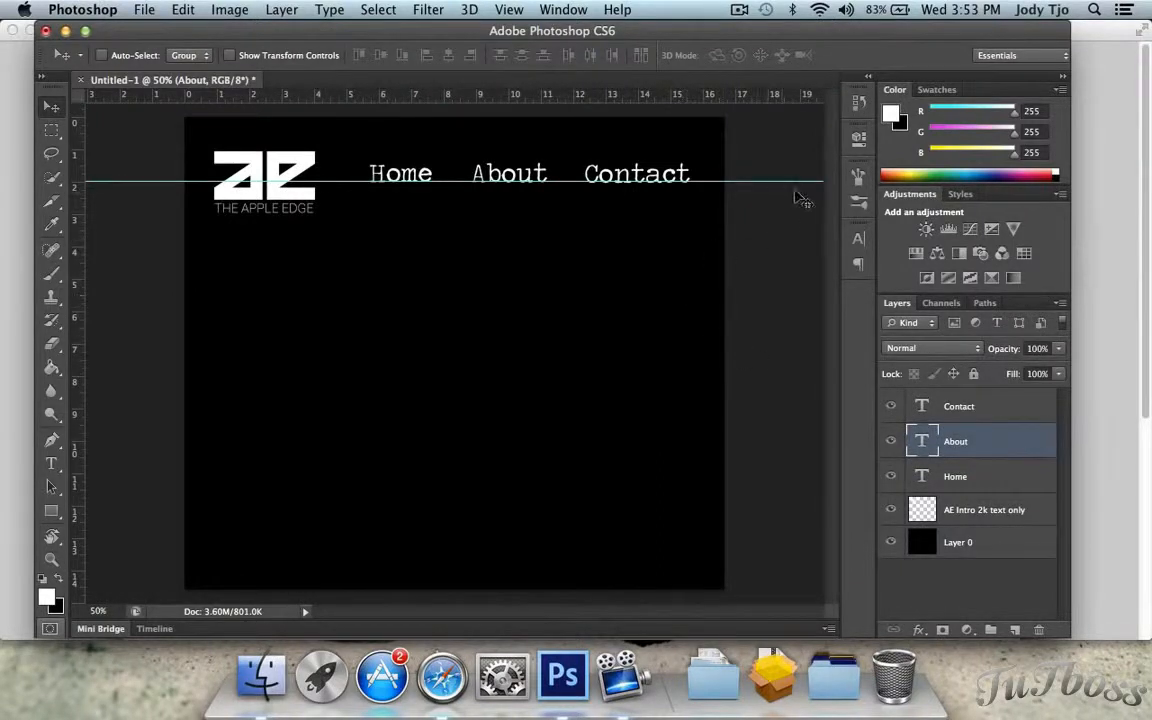
{"action": "left_click_drag", "start_coordinate": [779, 180], "coordinate": [786, 78]}
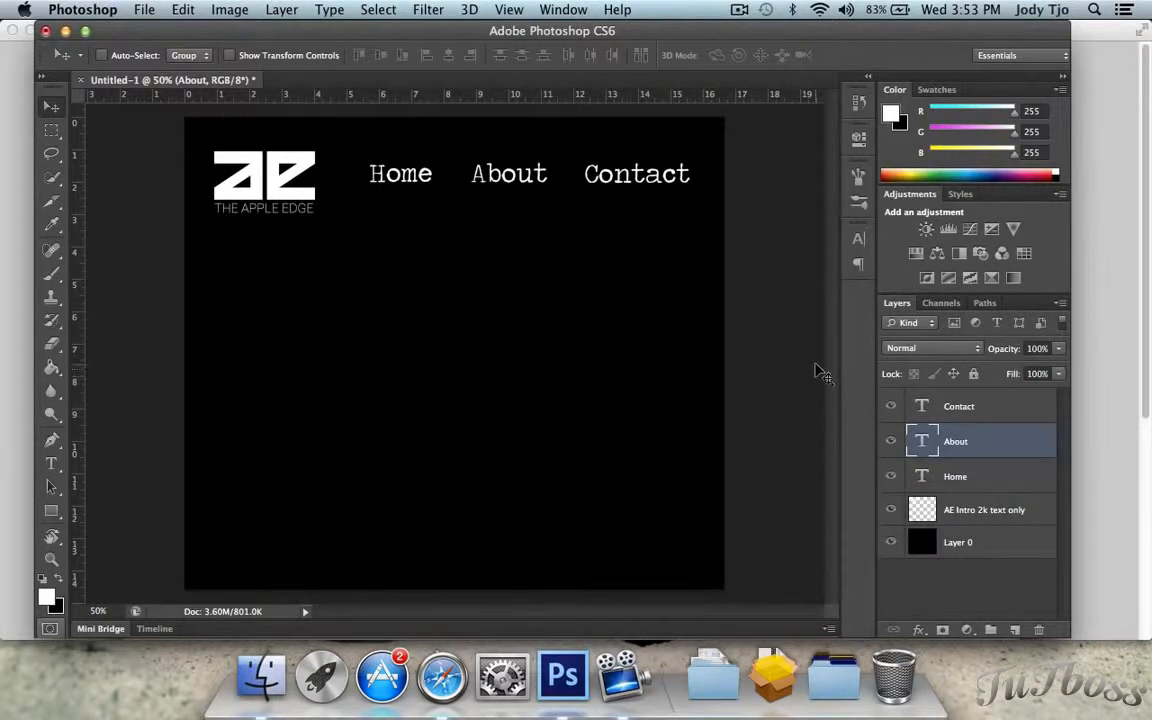
Step: Switch to Finder and create a folder named "Website" on the Desktop
{"action": "left_click", "coordinate": [261, 676]}
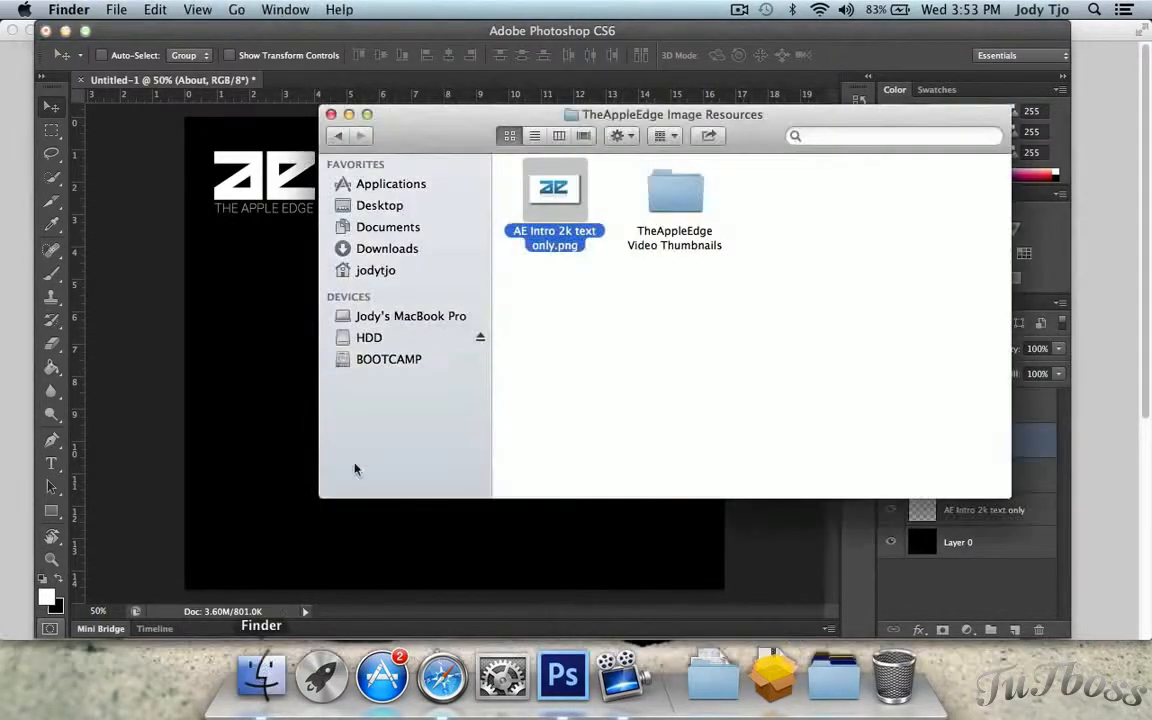
{"action": "left_click", "coordinate": [372, 205]}
{"action": "right_click", "coordinate": [683, 268]}
{"action": "left_click", "coordinate": [733, 274]}
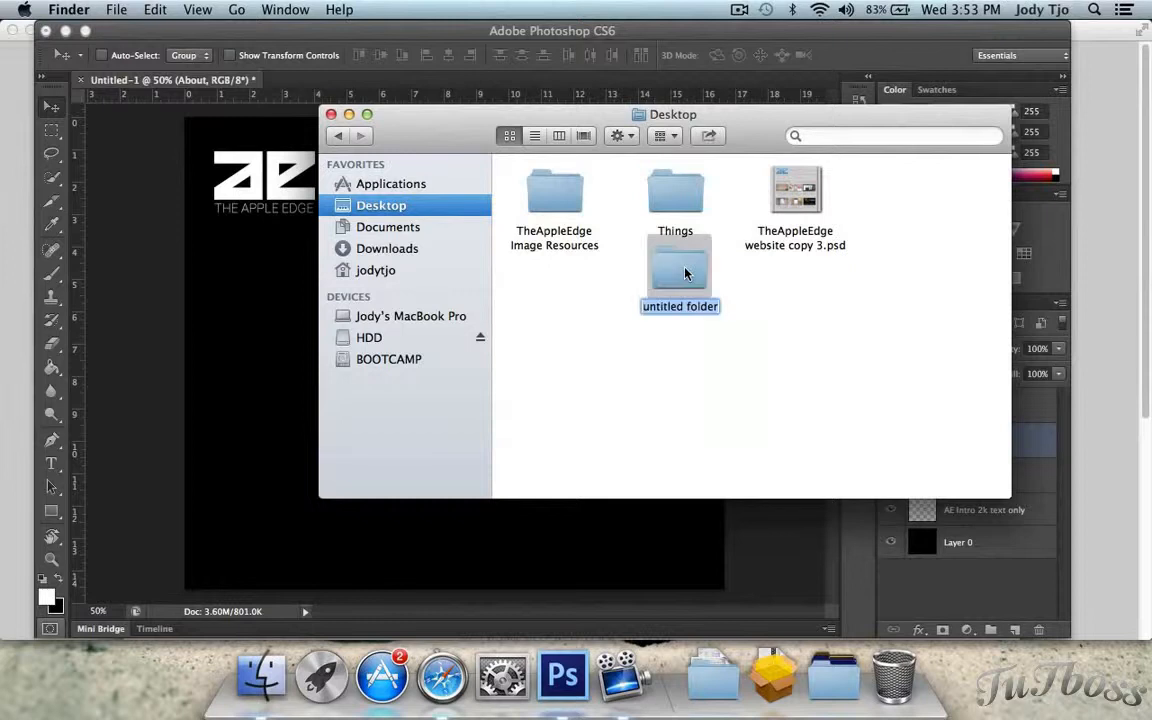
{"action": "type", "text": "Website"}
{"action": "key", "text": "Return"}
Step: Open the Website folder and create a subfolder named "PSDs" in it
{"action": "double_click", "coordinate": [680, 270]}
{"action": "right_click", "coordinate": [607, 218]}
{"action": "left_click", "coordinate": [619, 224]}
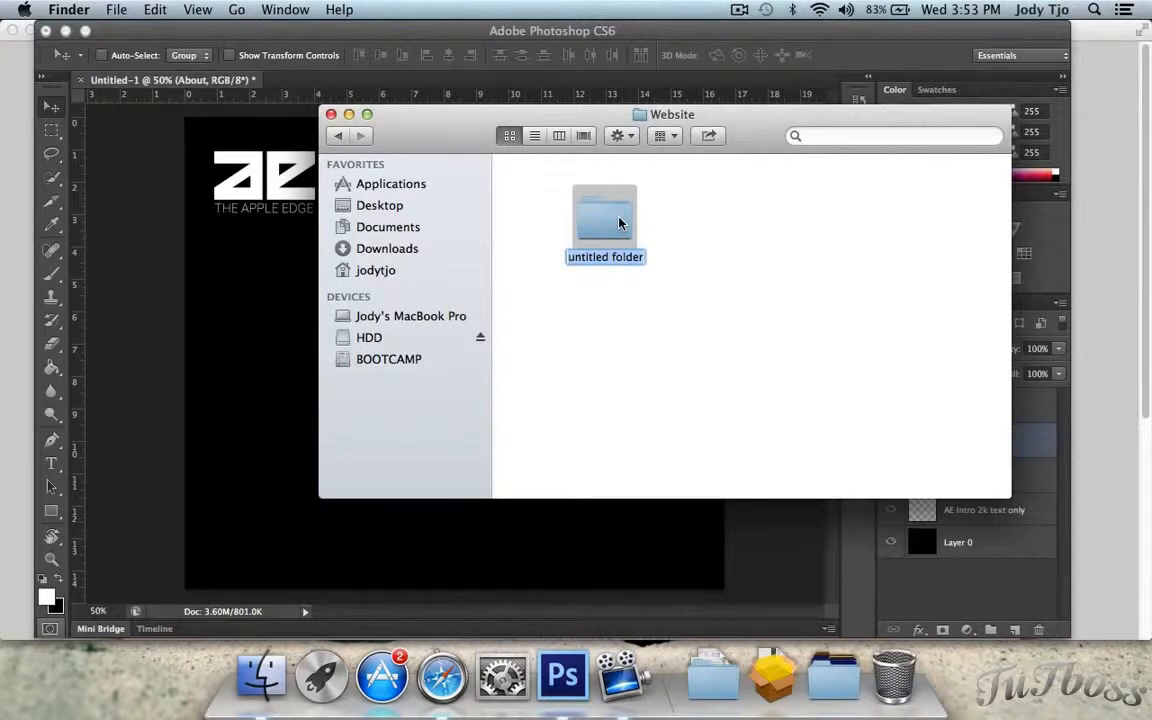
{"action": "type", "text": "PSDs"}
{"action": "key", "text": "Return"}
Step: Create two more subfolders in the Website folder, named "TheAppleEdge" and "Rollover"
{"action": "left_click", "coordinate": [718, 201]}
{"action": "right_click", "coordinate": [720, 200]}
{"action": "left_click", "coordinate": [745, 211]}
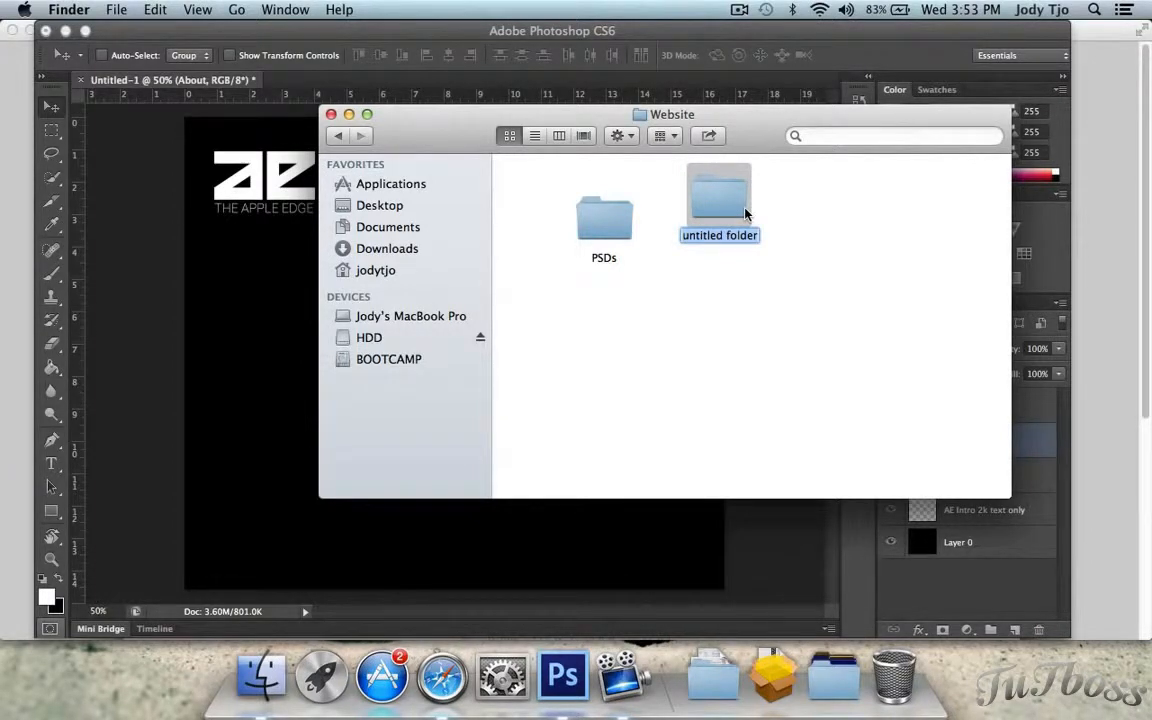
{"action": "type", "text": "TheAppleEdge"}
{"action": "key", "text": "Return"}
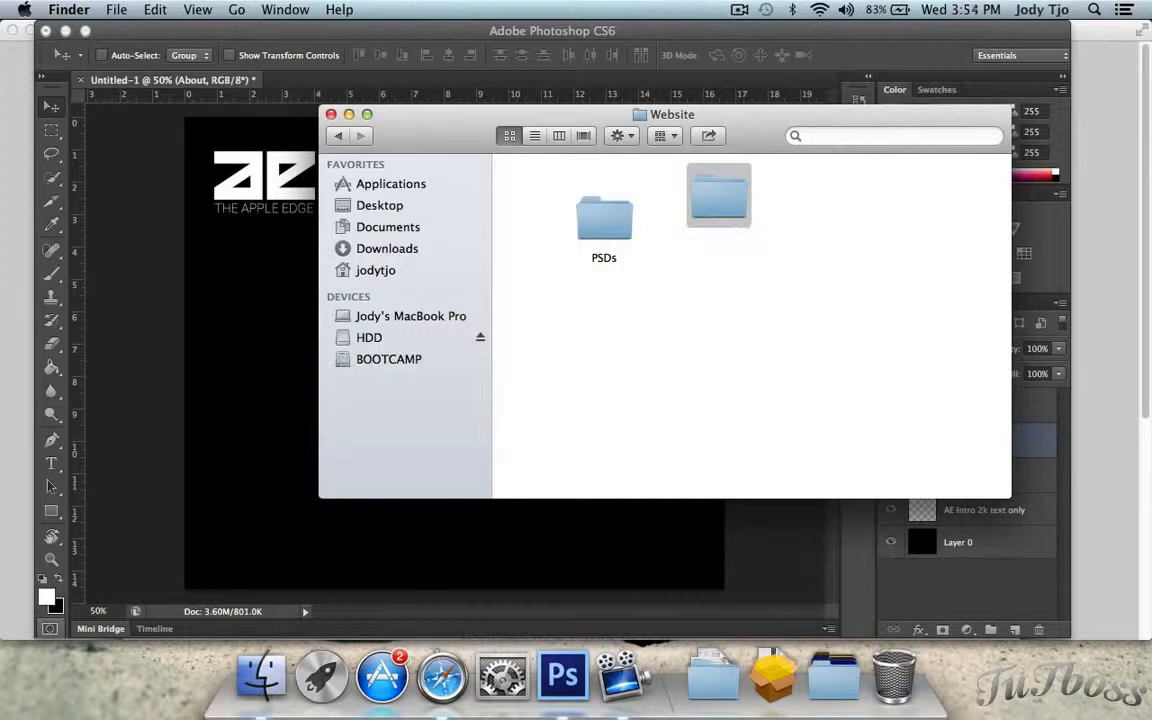
{"action": "right_click", "coordinate": [885, 189]}
{"action": "left_click", "coordinate": [888, 193]}
{"action": "type", "text": "Rollo"}
{"action": "key", "text": "Return"}
{"action": "left_click", "coordinate": [879, 283]}
Step: Switch back to Photoshop and save the document as Template.psd in the PSDs folder, with Maximize Compatibility on
{"action": "left_click", "coordinate": [165, 210]}
{"action": "key", "text": "super+s"}
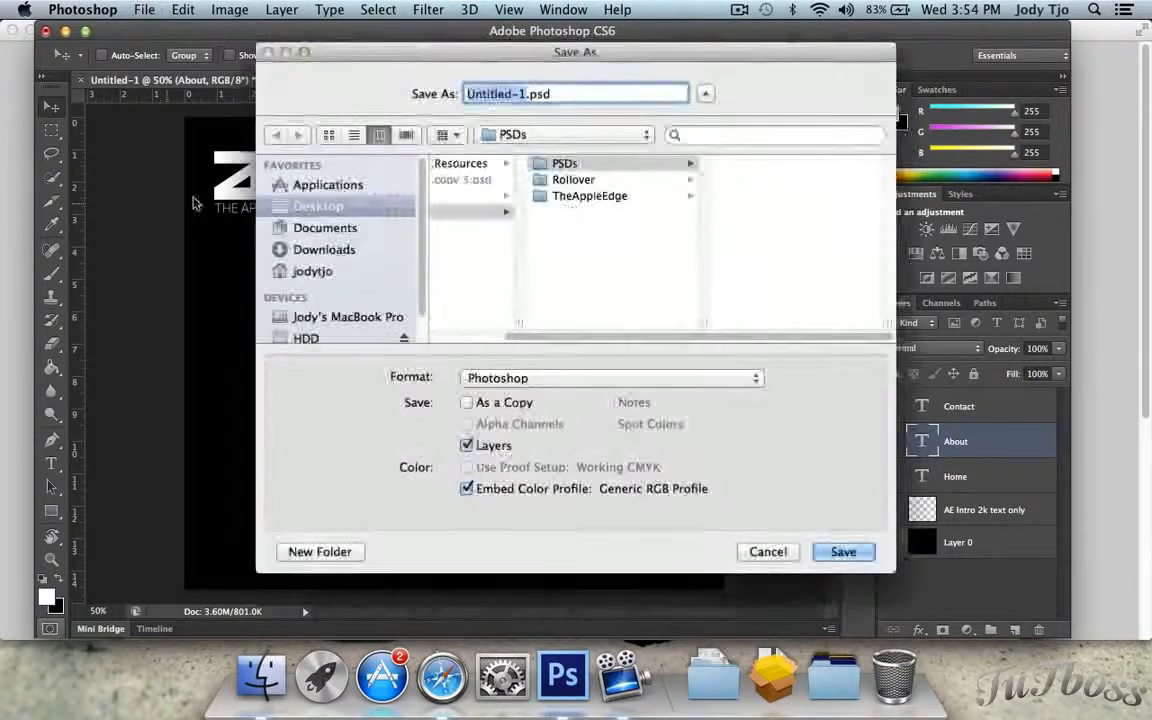
{"action": "type", "text": "Ge"}
{"action": "key", "text": "BackSpace"}
{"action": "key", "text": "BackSpace"}
{"action": "type", "text": "Template"}
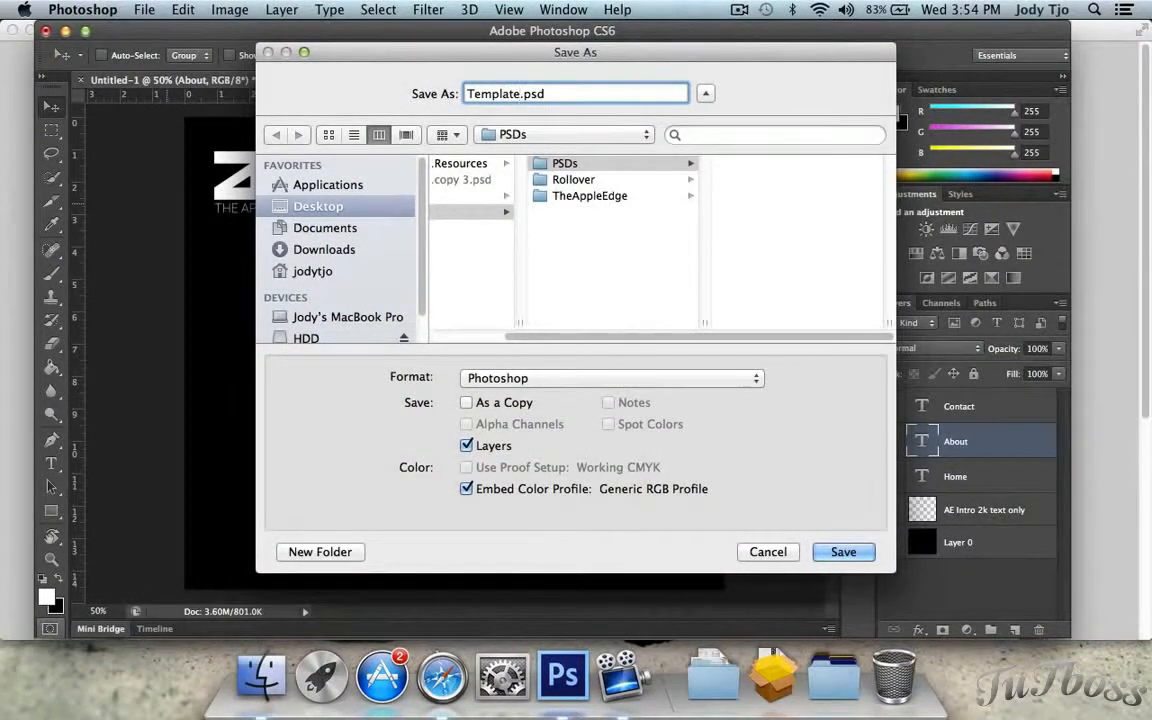
{"action": "left_click_drag", "start_coordinate": [589, 336], "coordinate": [612, 278]}
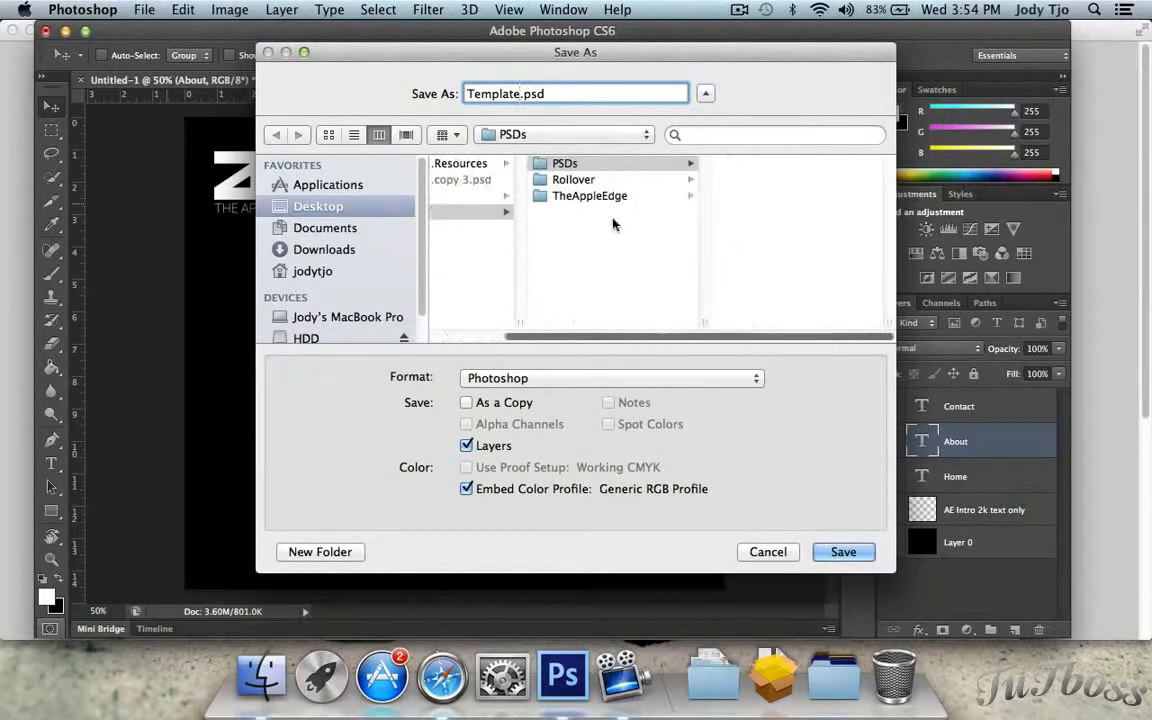
{"action": "left_click", "coordinate": [850, 556]}
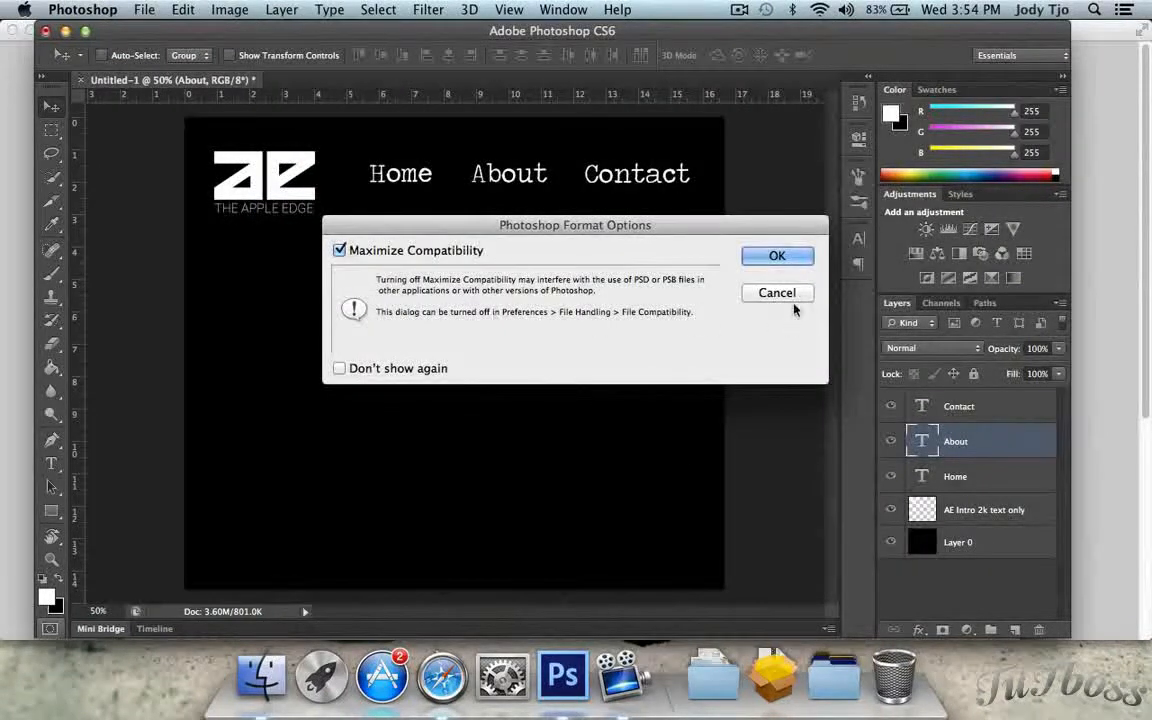
{"action": "left_click", "coordinate": [777, 256]}
Step: Switch to Finder, open the PSDs folder and make three copies of Template.psd
{"action": "left_click", "coordinate": [261, 677]}
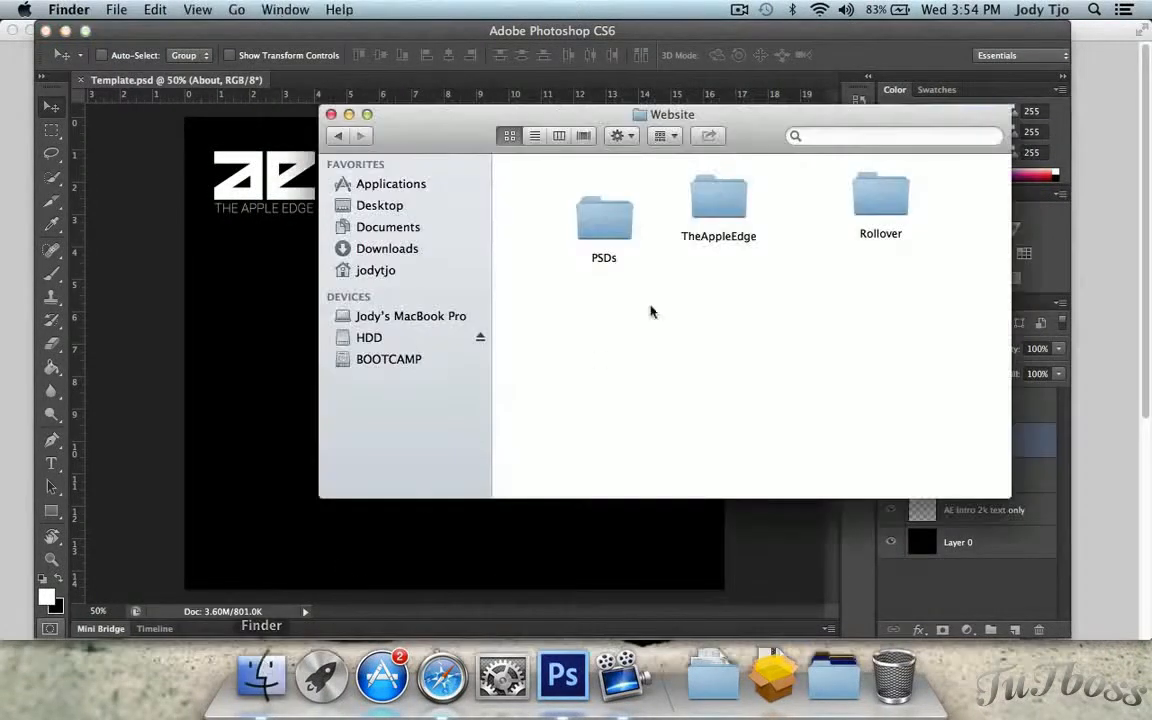
{"action": "double_click", "coordinate": [604, 216]}
{"action": "left_click", "coordinate": [555, 192]}
{"action": "left_click", "coordinate": [757, 240]}
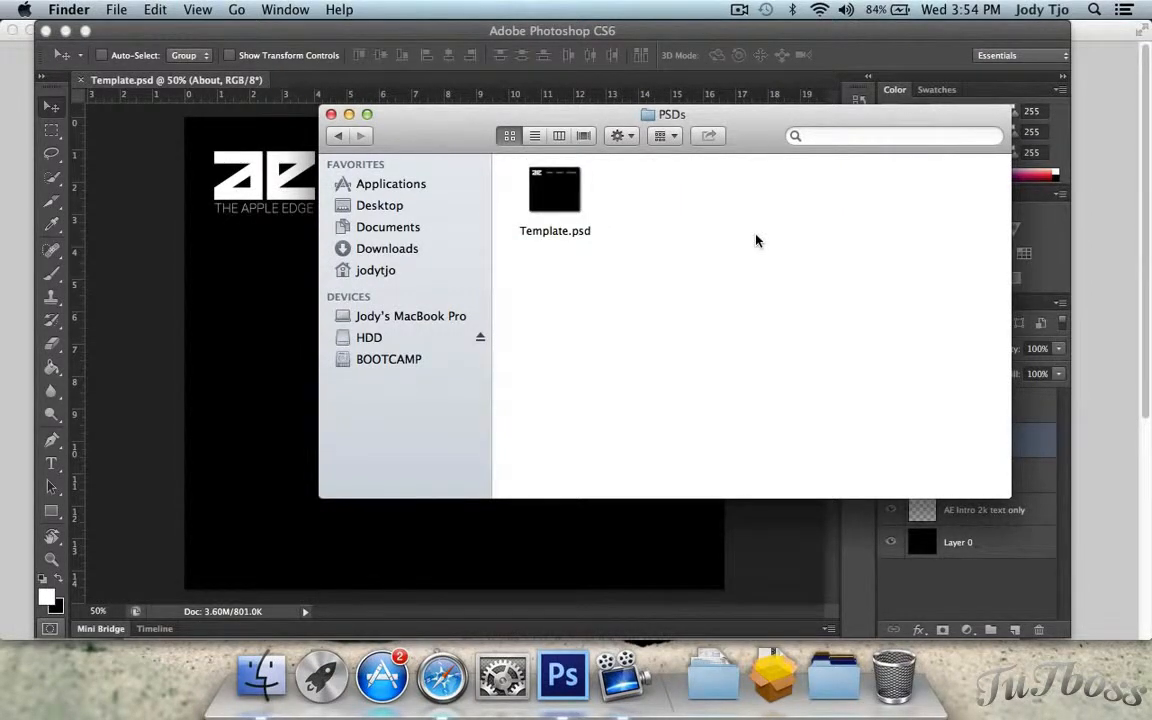
{"action": "key", "text": "super+v"}
{"action": "left_click", "coordinate": [757, 240]}
{"action": "key", "text": "super+v"}
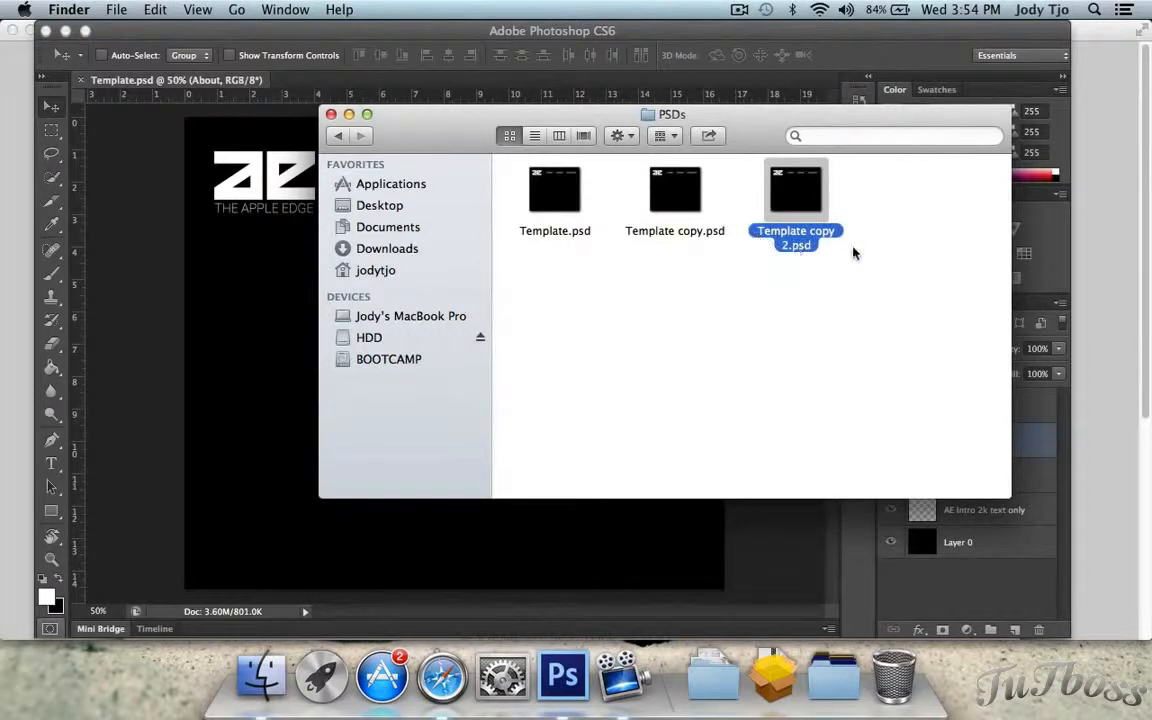
{"action": "key", "text": "super+v"}
Step: Rename the first template copy to Home.psd and the second to About.psd
{"action": "left_click", "coordinate": [672, 195]}
{"action": "key", "text": "Return"}
{"action": "type", "text": "Home"}
{"action": "key", "text": "Return"}
{"action": "left_click", "coordinate": [796, 190]}
{"action": "key", "text": "Return"}
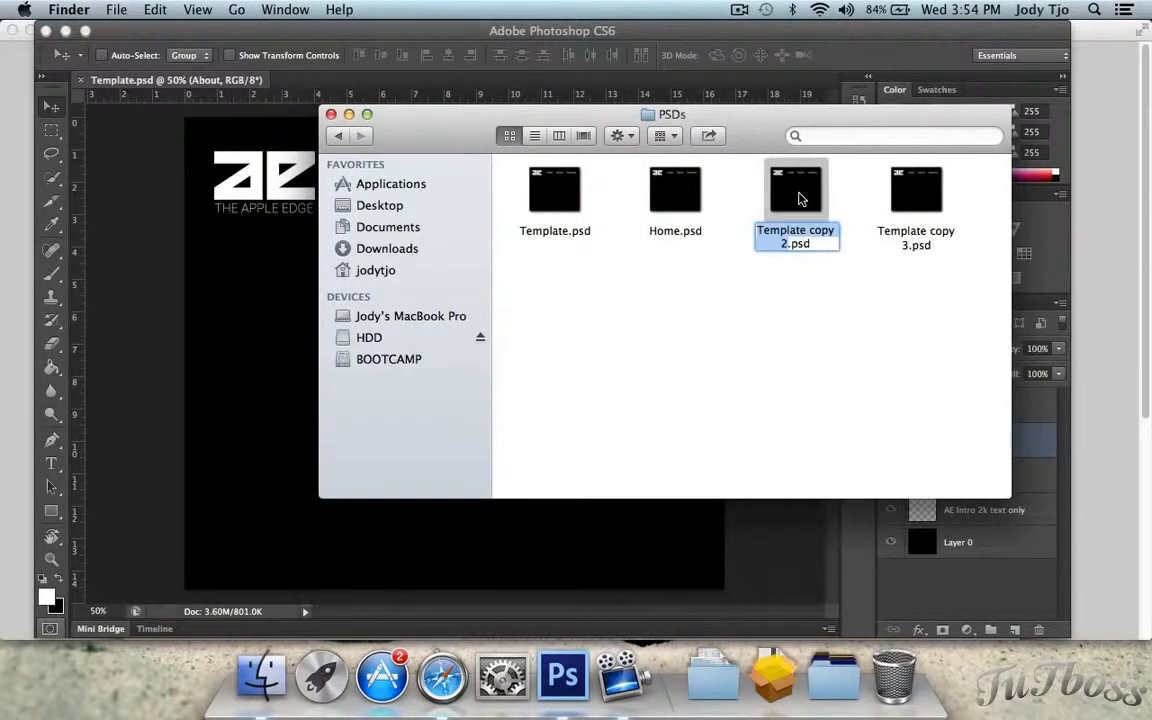
{"action": "type", "text": "About"}
{"action": "key", "text": "Return"}
Step: Rename the third template copy to Contact.psd
{"action": "left_click", "coordinate": [913, 180]}
{"action": "key", "text": "Return"}
{"action": "type", "text": "C"}
{"action": "type", "text": "onata"}
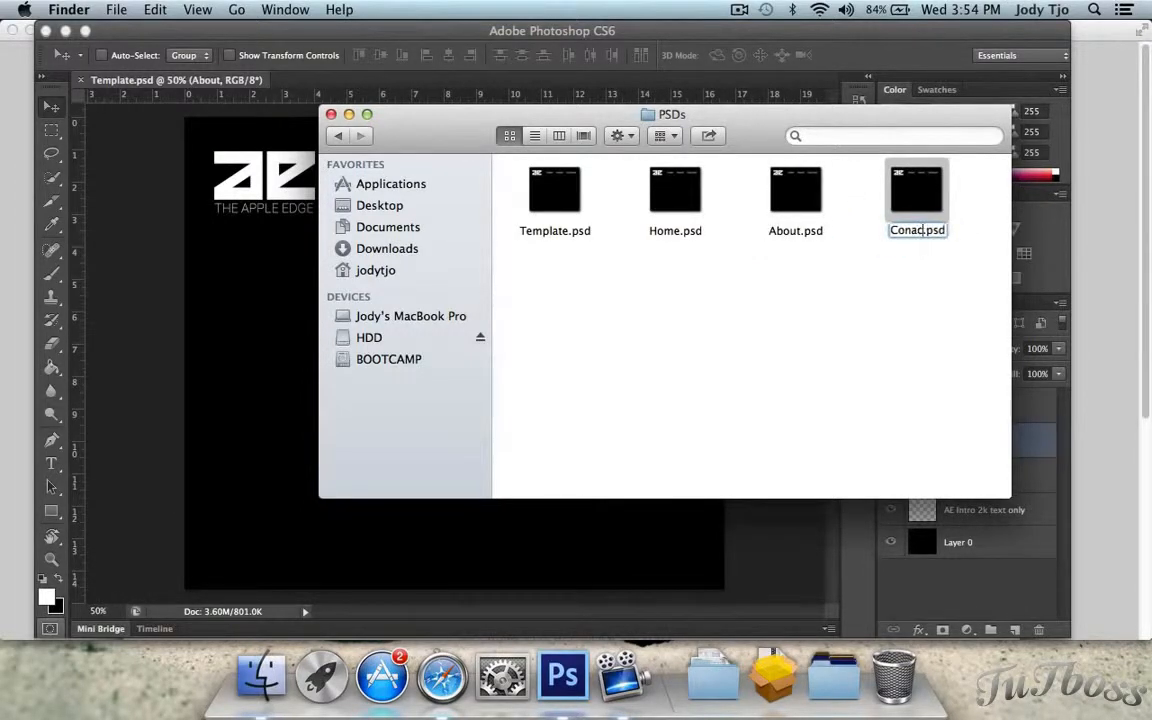
{"action": "key", "text": "BackSpace"}
{"action": "key", "text": "BackSpace"}
{"action": "key", "text": "BackSpace"}
{"action": "key", "text": "BackSpace"}
{"action": "type", "text": "ntact"}
{"action": "key", "text": "Return"}
Step: Open Home.psd in Photoshop and add a period to the "Home" text so it reads "Home."
{"action": "left_click", "coordinate": [784, 248]}
{"action": "double_click", "coordinate": [686, 184]}
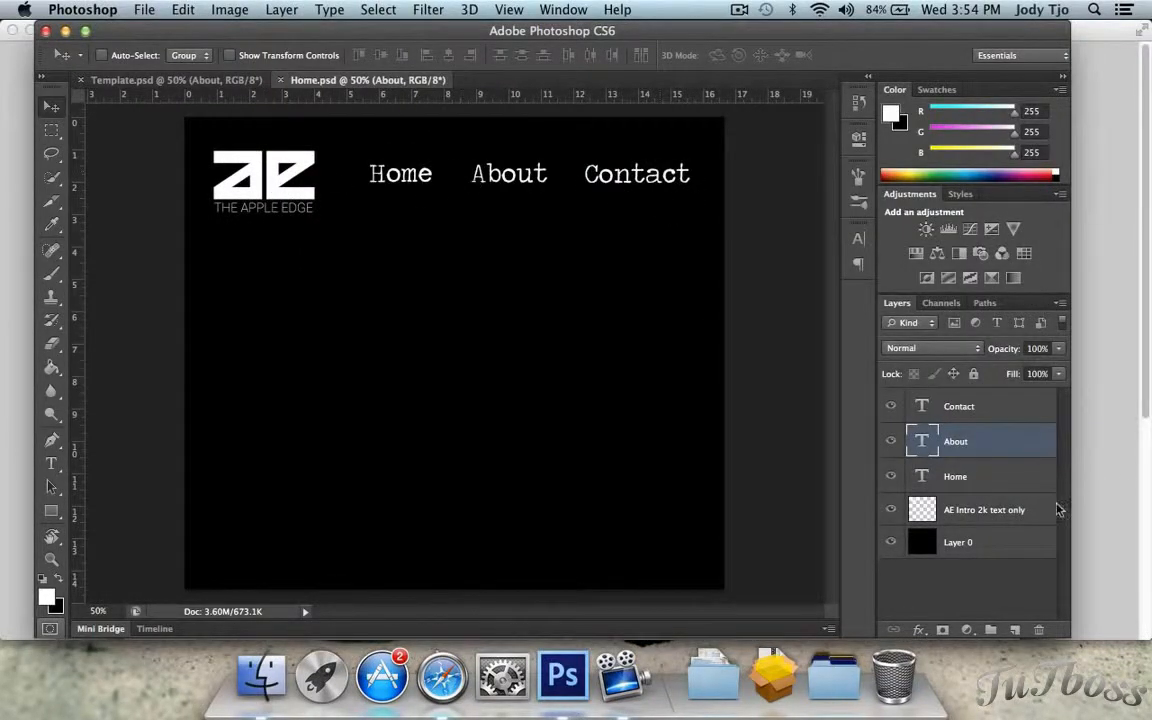
{"action": "left_click", "coordinate": [970, 474]}
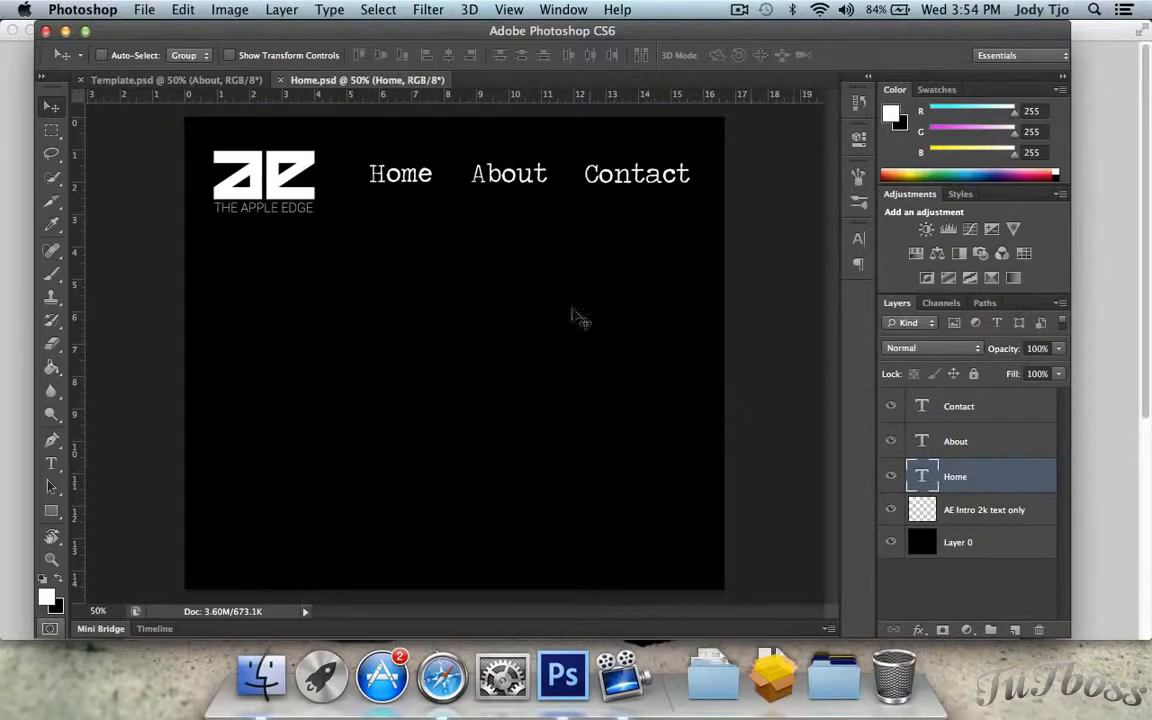
{"action": "key", "text": "t"}
{"action": "left_click", "coordinate": [432, 174]}
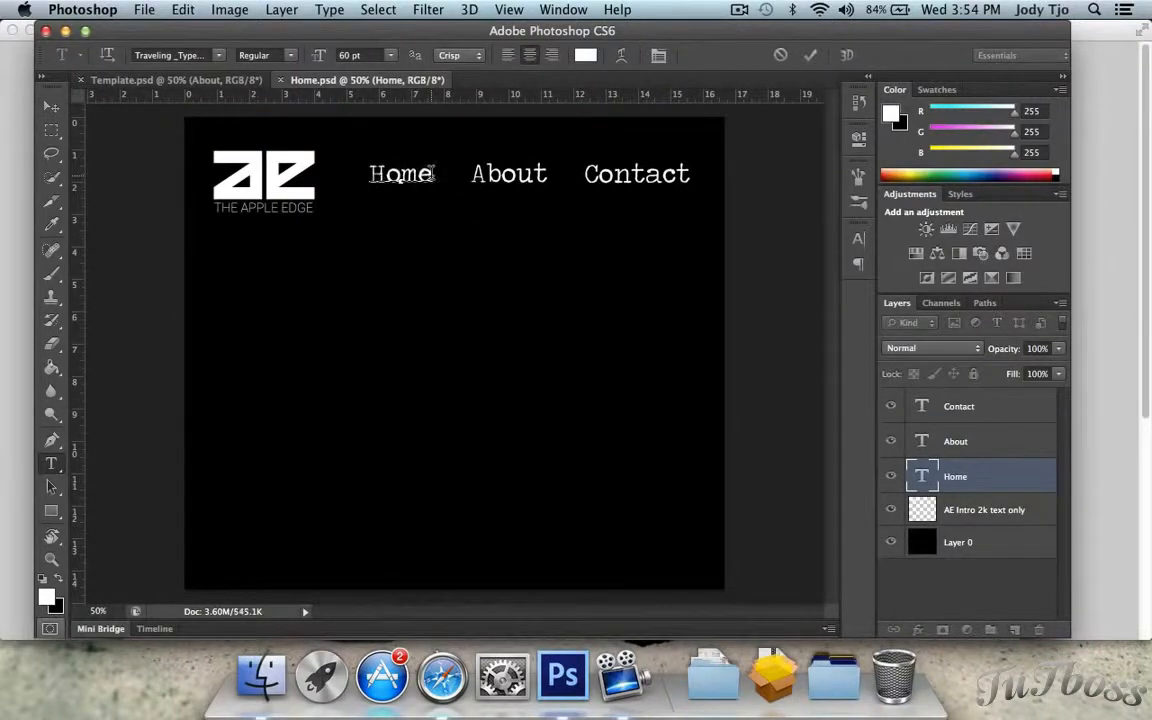
{"action": "type", "text": "."}
{"action": "left_click", "coordinate": [51, 105]}
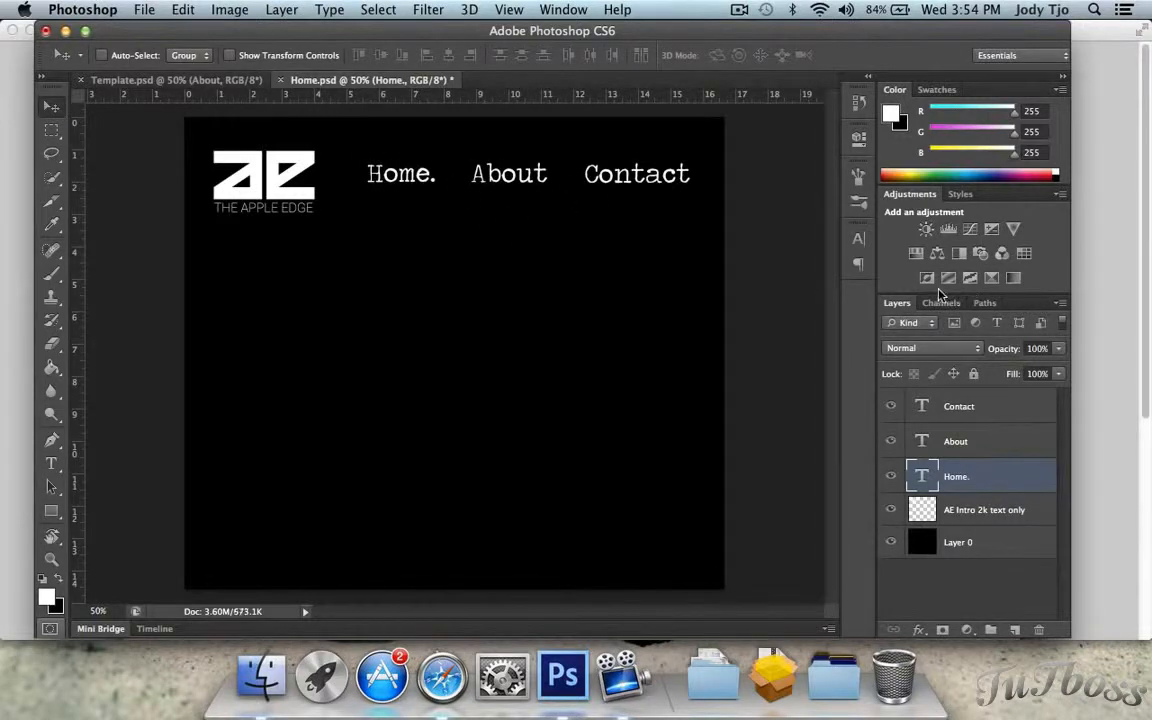
Step: Apply faux bold to the "Home." text layer
{"action": "left_click", "coordinate": [858, 238]}
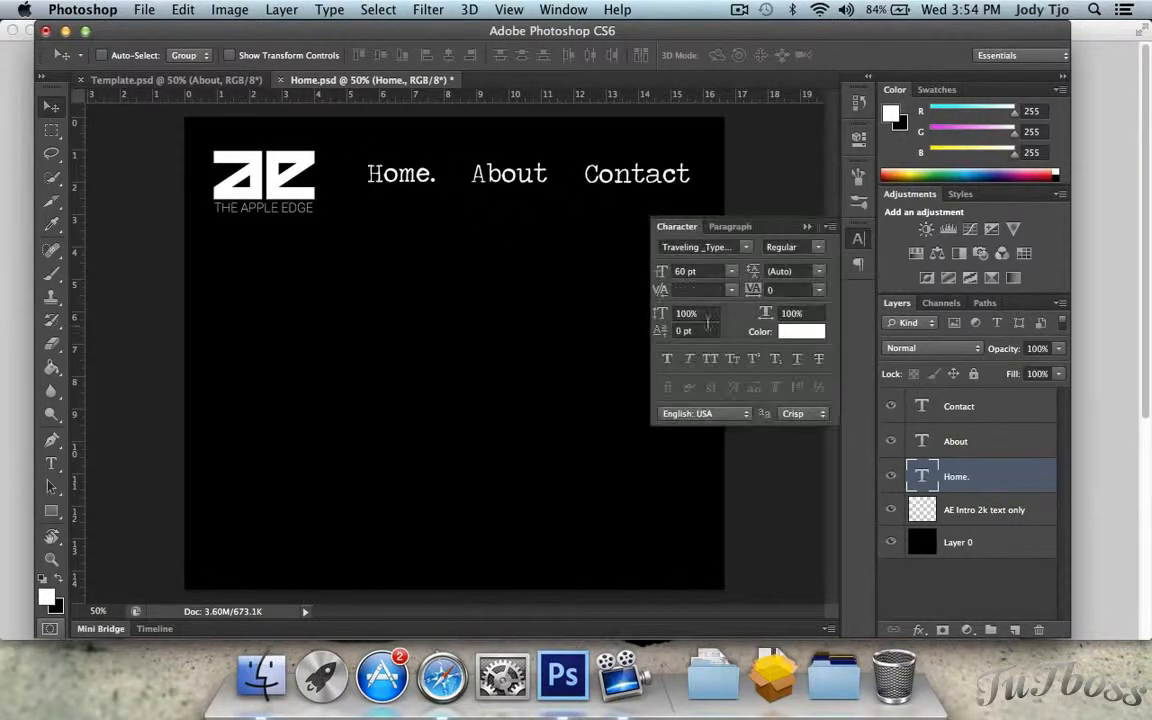
{"action": "left_click", "coordinate": [667, 362]}
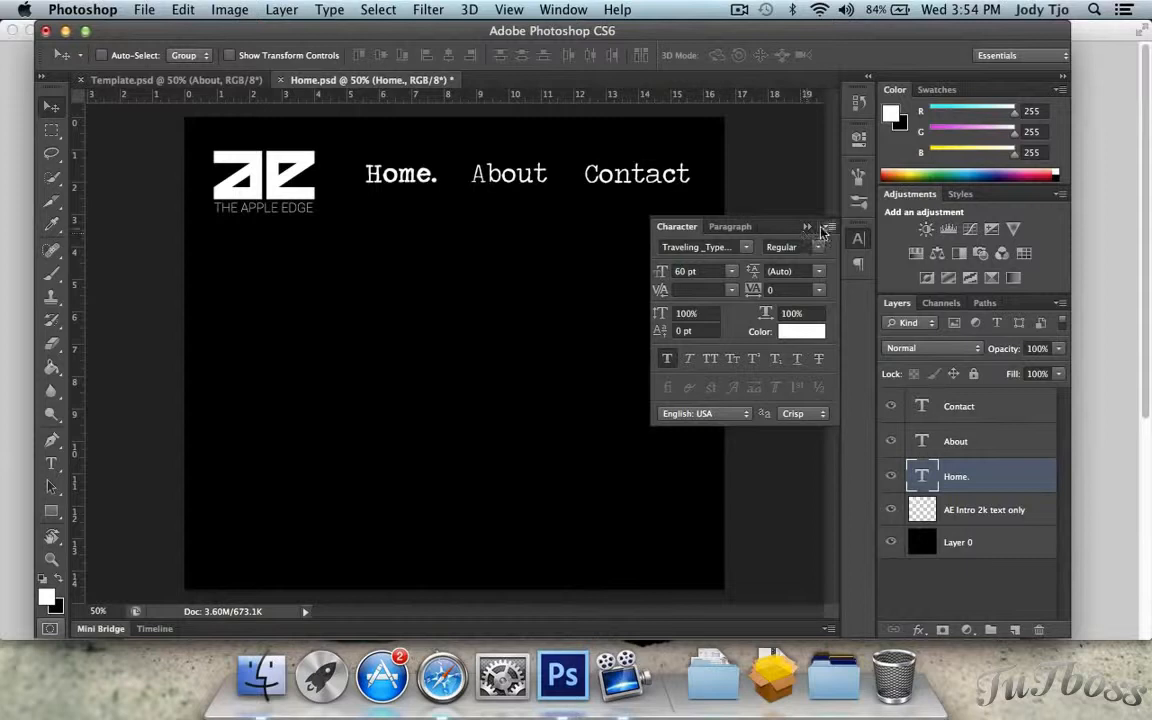
{"action": "left_click", "coordinate": [857, 242]}
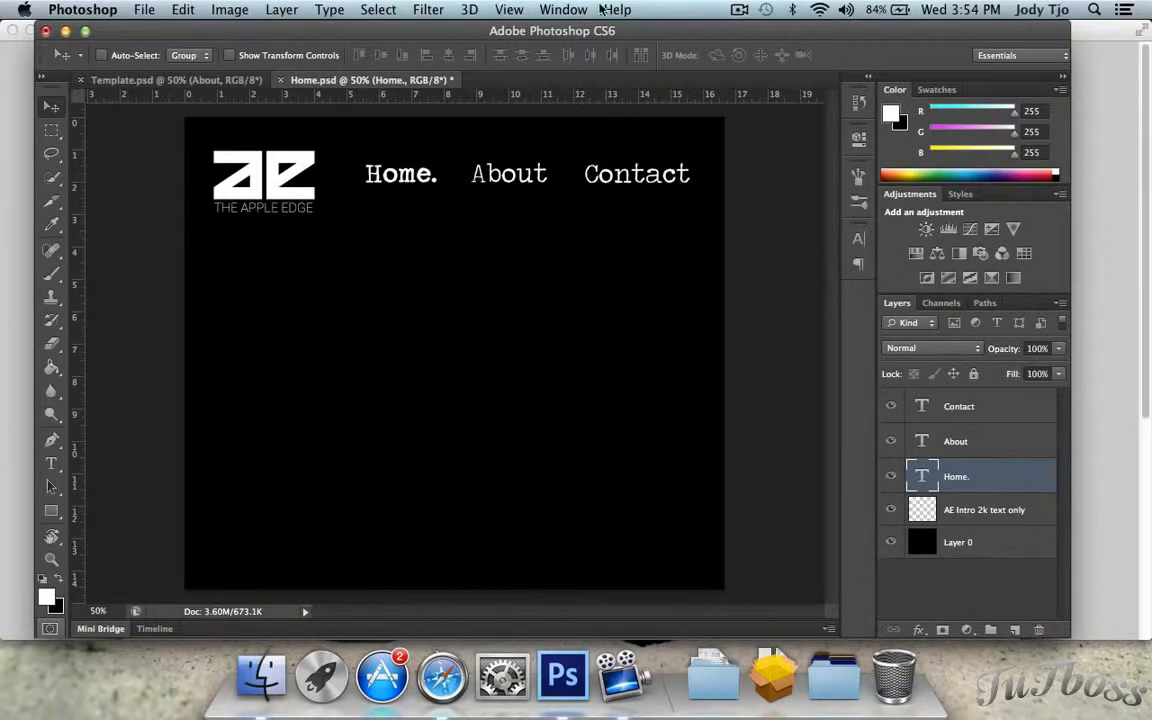
{"action": "left_click", "coordinate": [562, 10]}
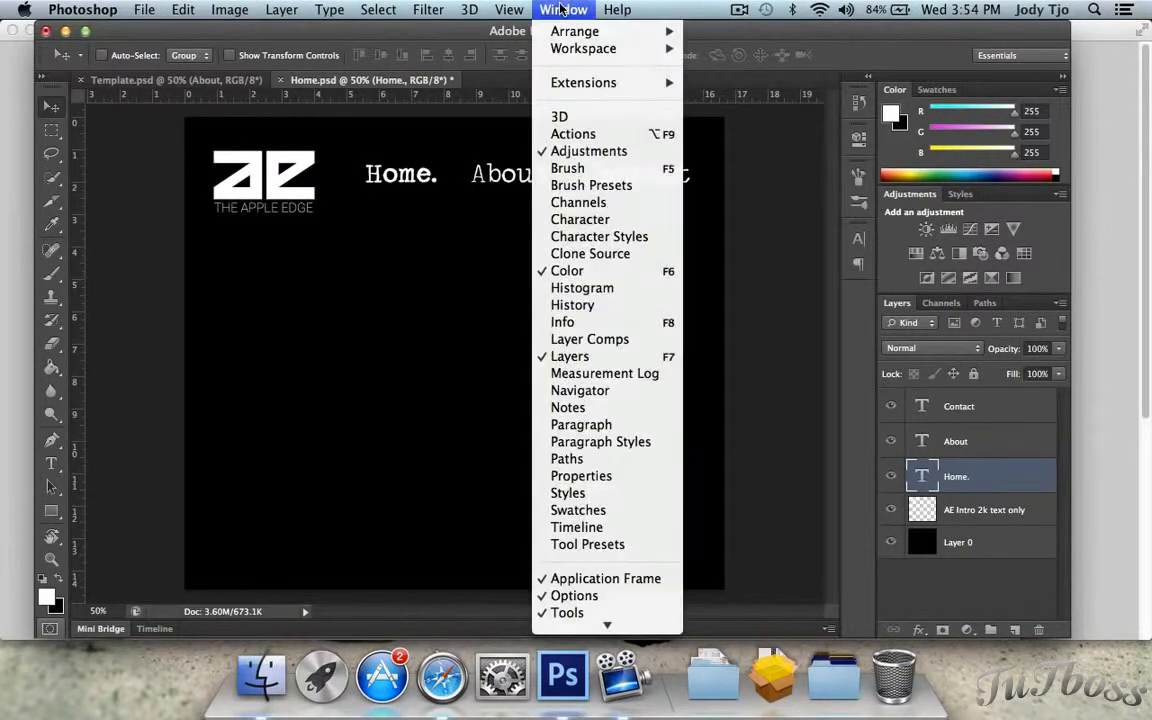
{"action": "left_click", "coordinate": [607, 220]}
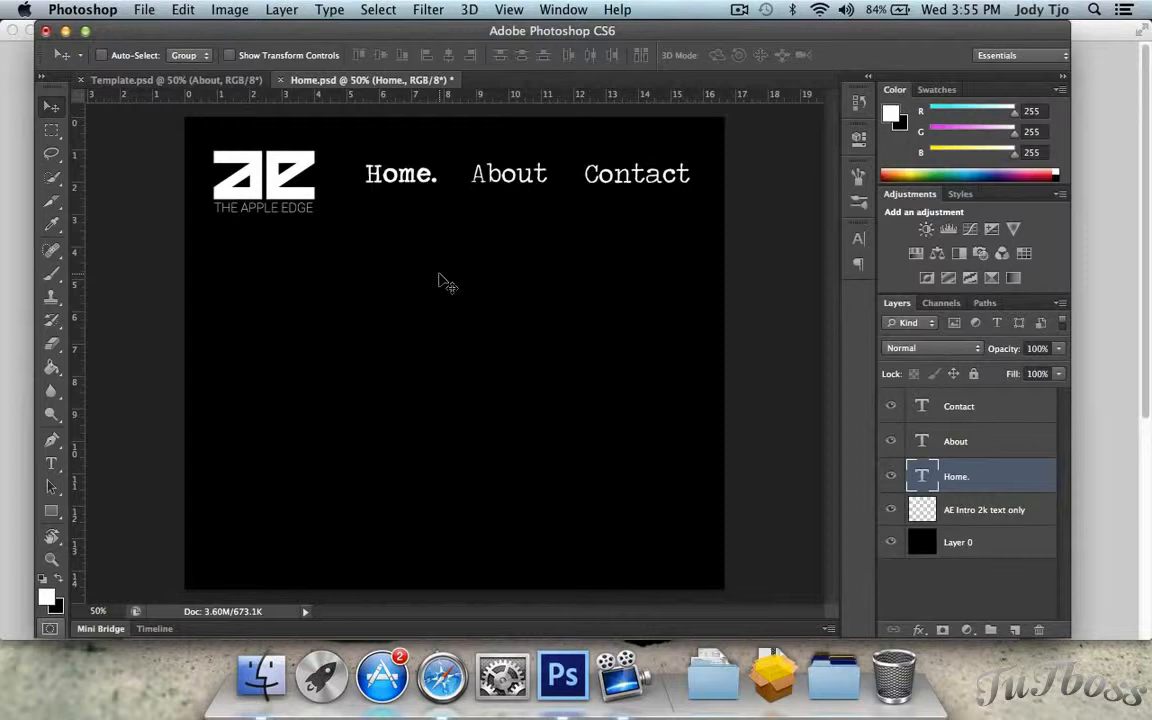
Step: Duplicate the About and Contact text layers in Home.psd
{"action": "left_click", "coordinate": [988, 448]}
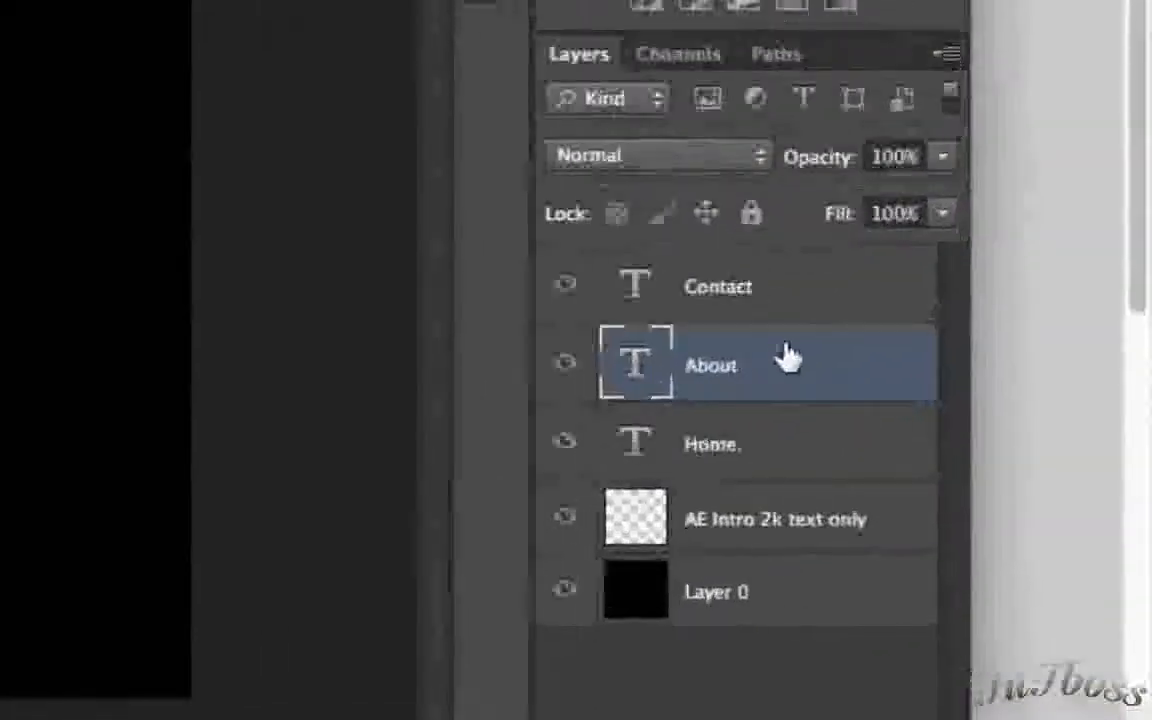
{"action": "key", "text": "super+j"}
{"action": "left_click", "coordinate": [805, 314]}
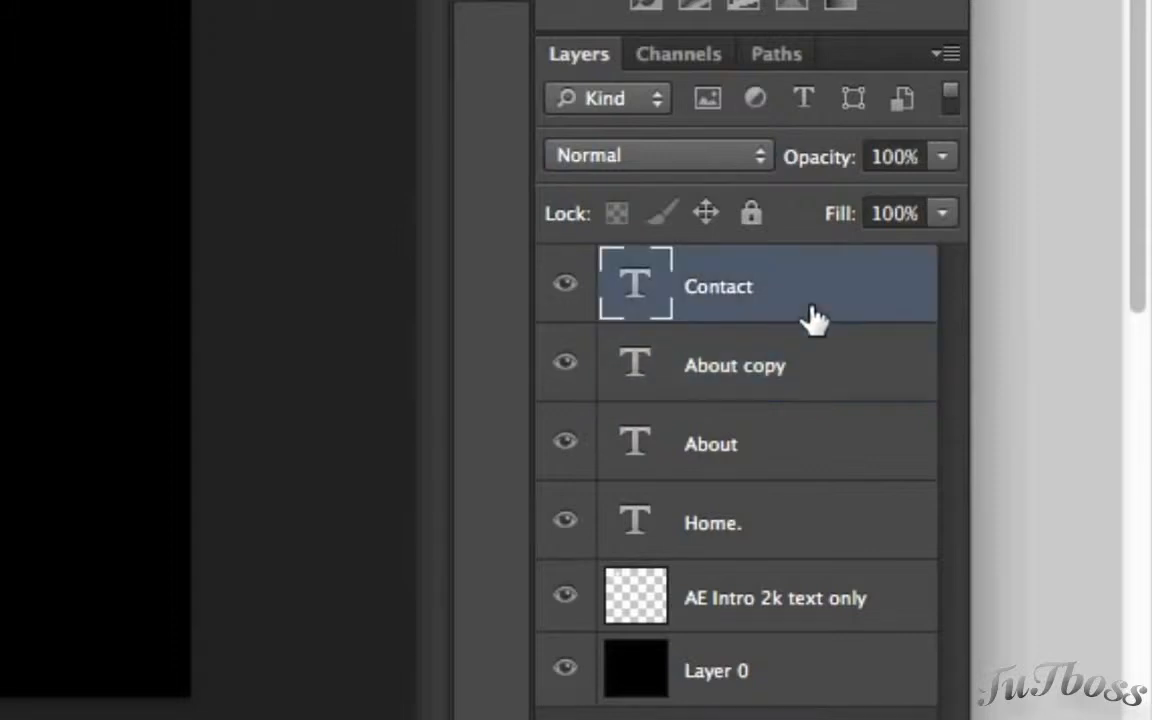
{"action": "key", "text": "super+j"}
Step: Rename the duplicated About text layer as "About rollover"
{"action": "left_click", "coordinate": [780, 440]}
{"action": "double_click", "coordinate": [766, 442]}
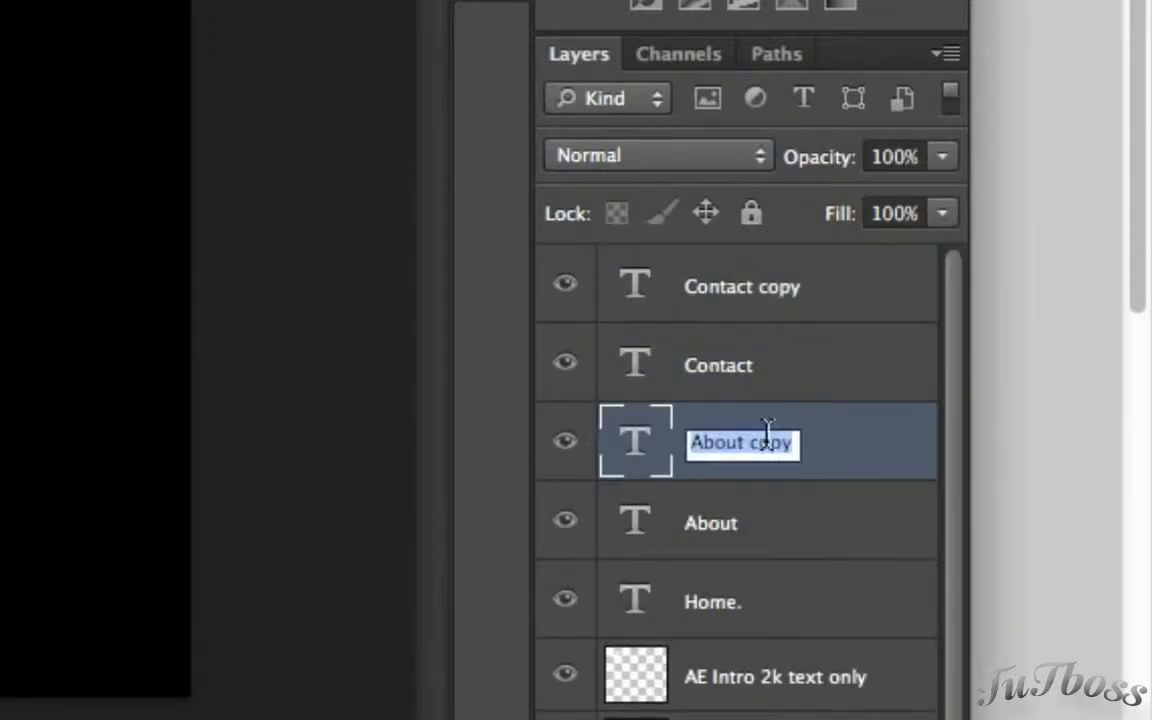
{"action": "left_click_drag", "start_coordinate": [750, 442], "coordinate": [915, 441]}
{"action": "type", "text": "rollover"}
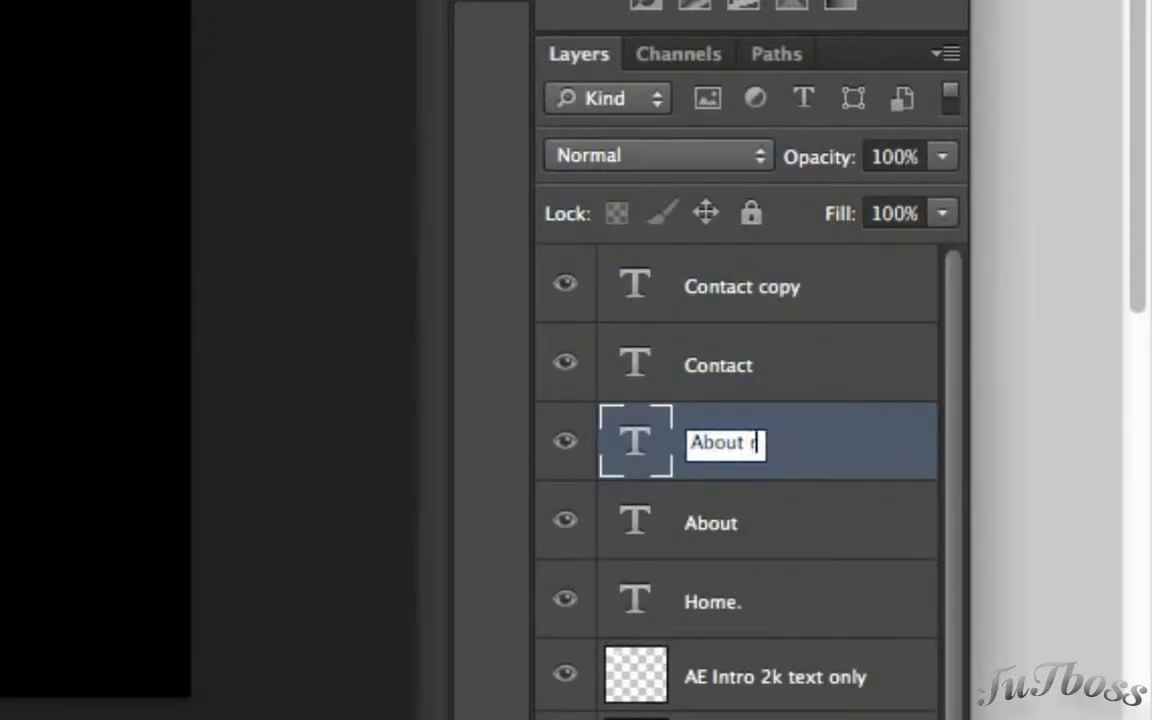
{"action": "key", "text": "Return"}
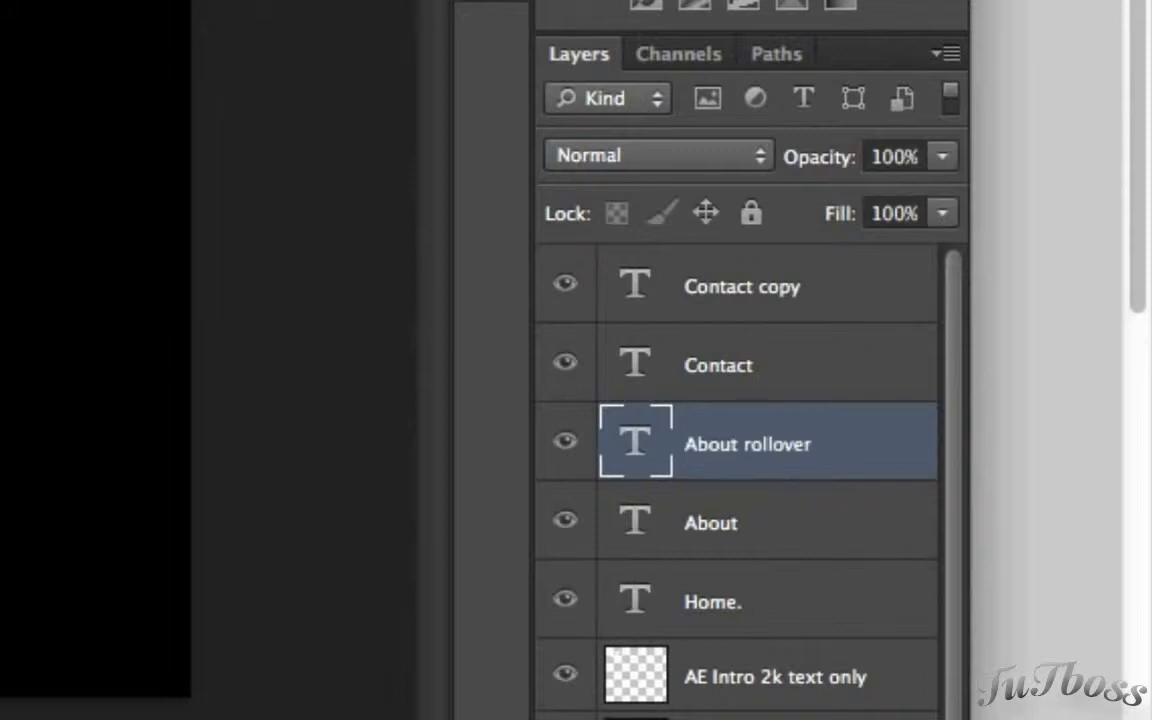
Step: Rename the duplicated Contact text layer as "Contact rollover"
{"action": "double_click", "coordinate": [765, 282]}
{"action": "left_click", "coordinate": [765, 284]}
{"action": "left_click_drag", "start_coordinate": [765, 284], "coordinate": [843, 283]}
{"action": "type", "text": "rollover"}
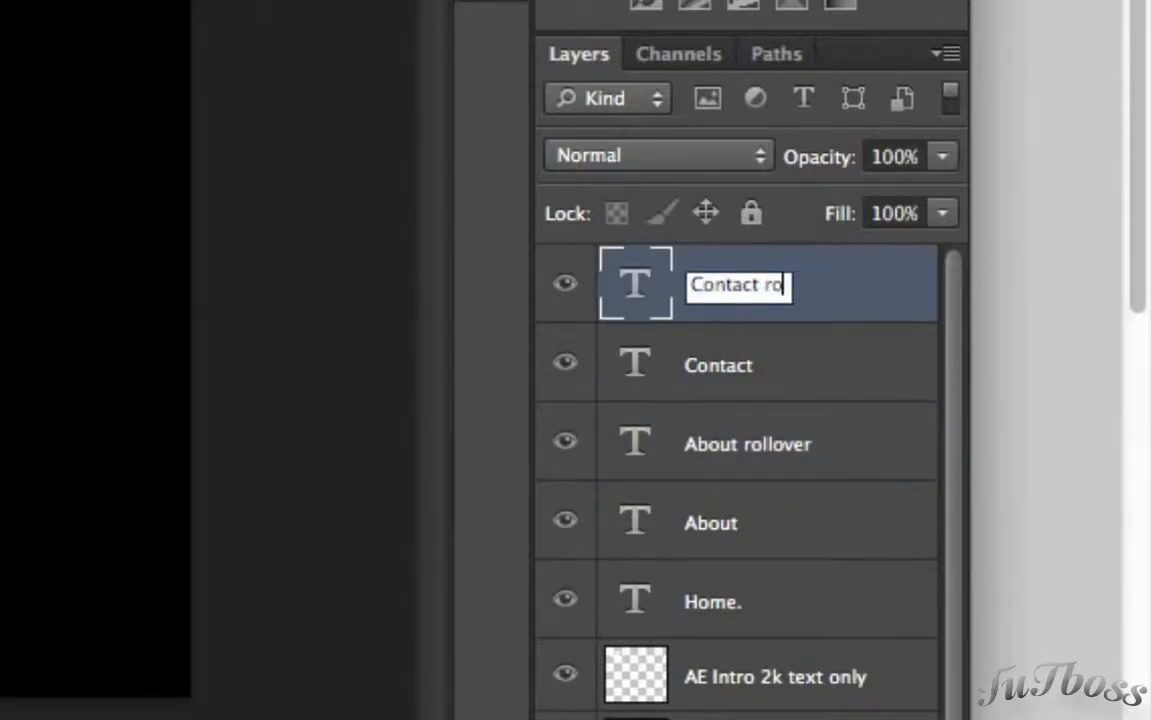
{"action": "key", "text": "Return"}
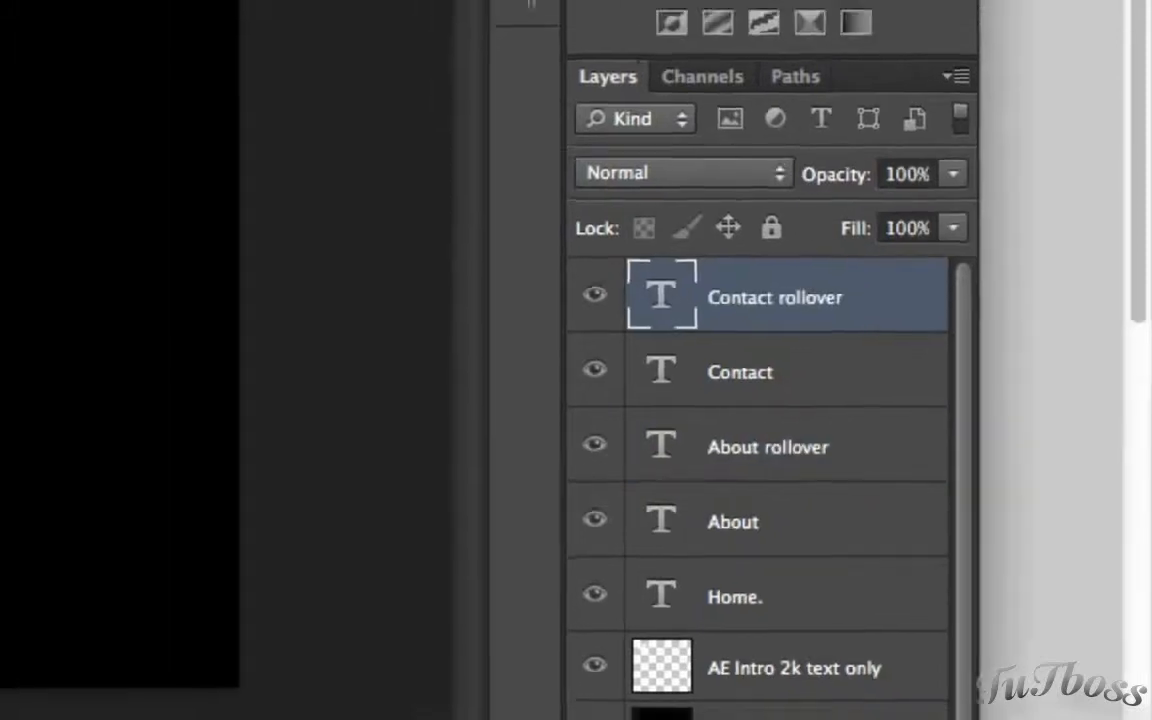
Step: Check the navigation rollover effect on the Apple Edge site in Safari and underline the About rollover text layer in Photoshop
{"action": "left_click", "coordinate": [840, 451]}
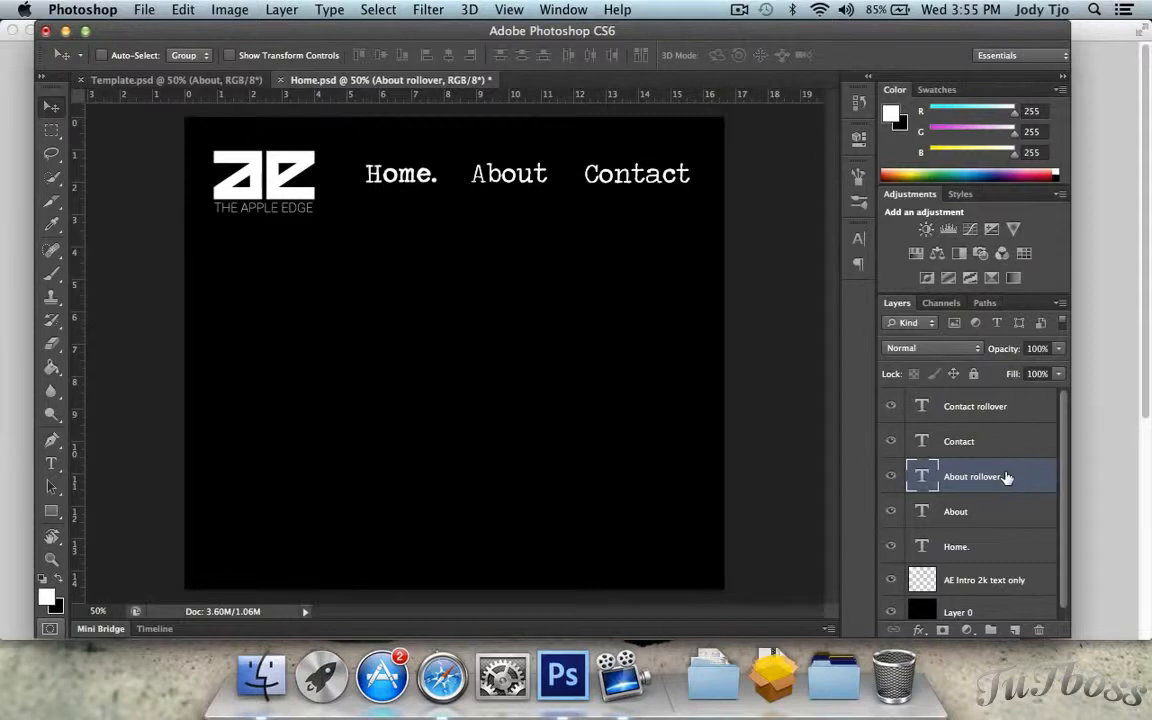
{"action": "left_click", "coordinate": [1091, 359]}
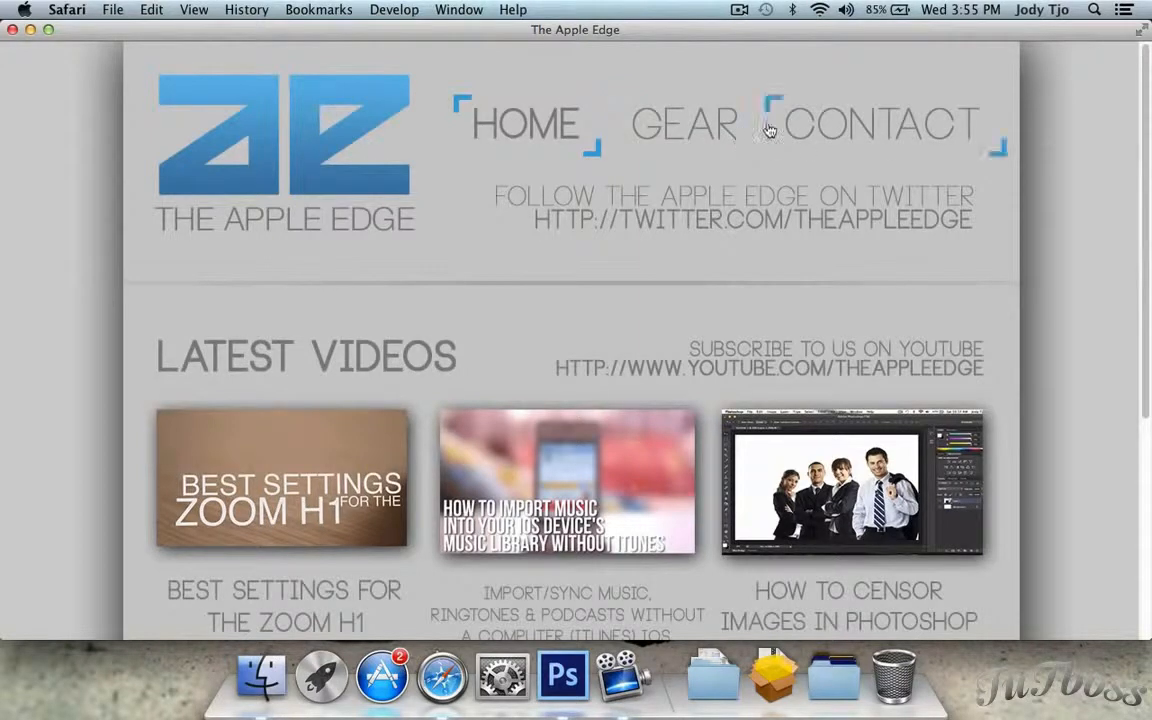
{"action": "left_click", "coordinate": [562, 677]}
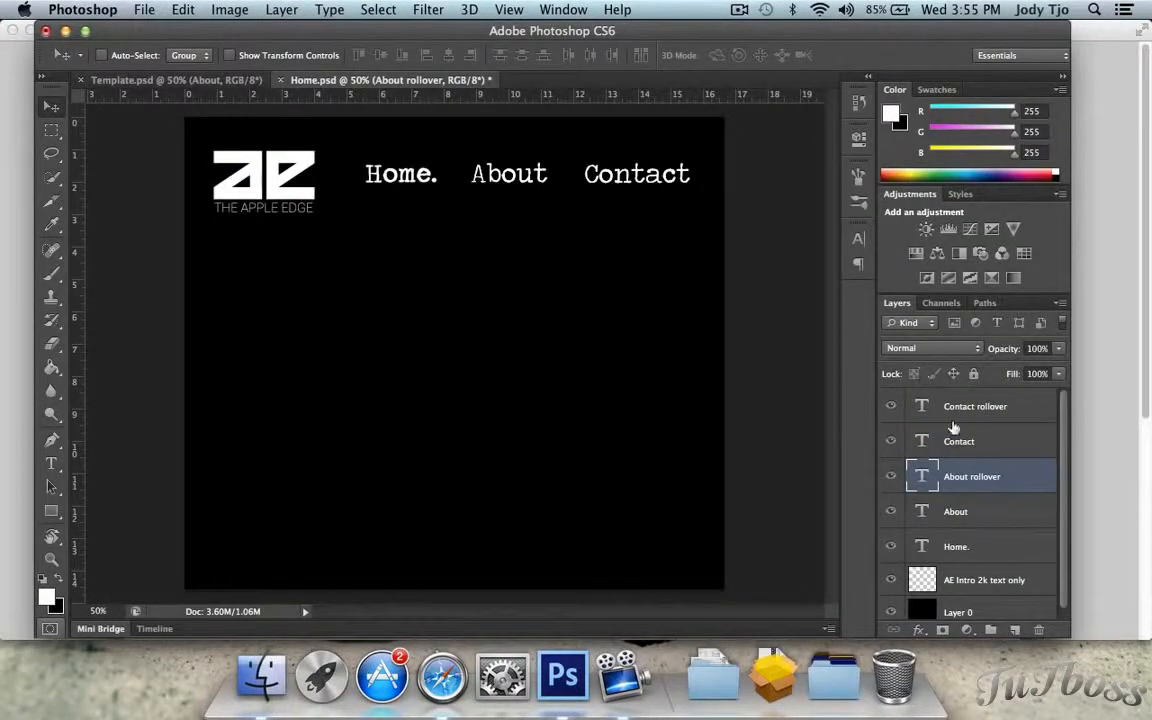
{"action": "left_click", "coordinate": [860, 236]}
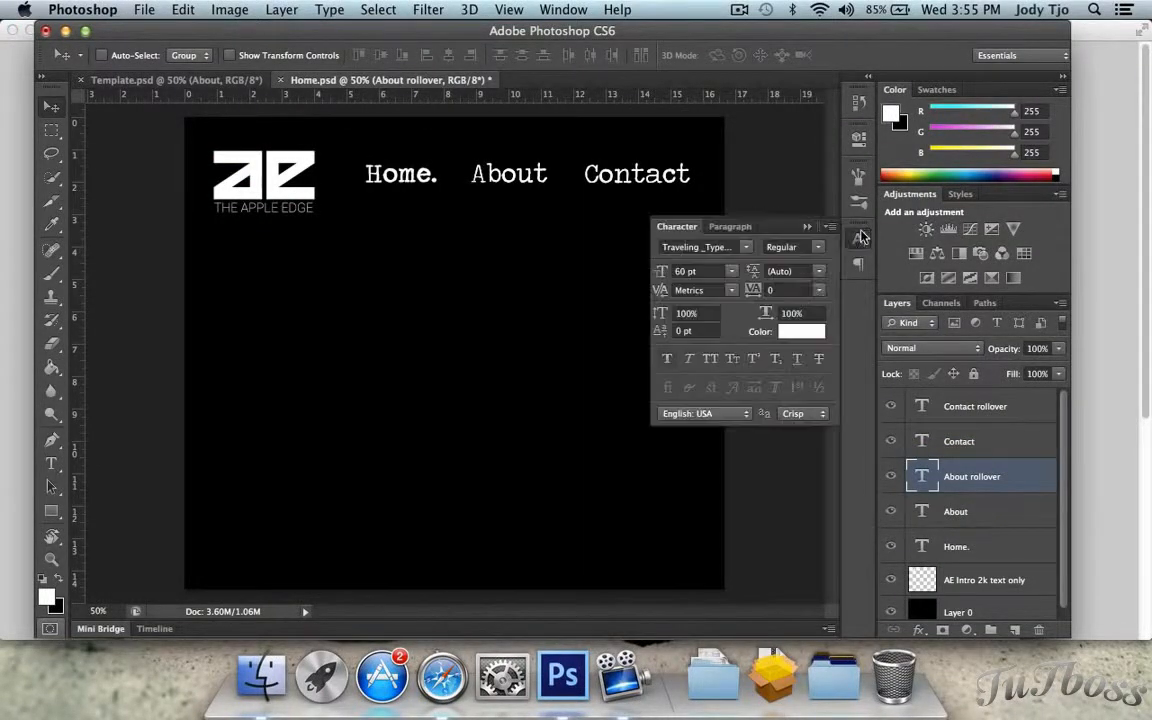
{"action": "left_click", "coordinate": [799, 359]}
{"action": "left_click", "coordinate": [807, 226]}
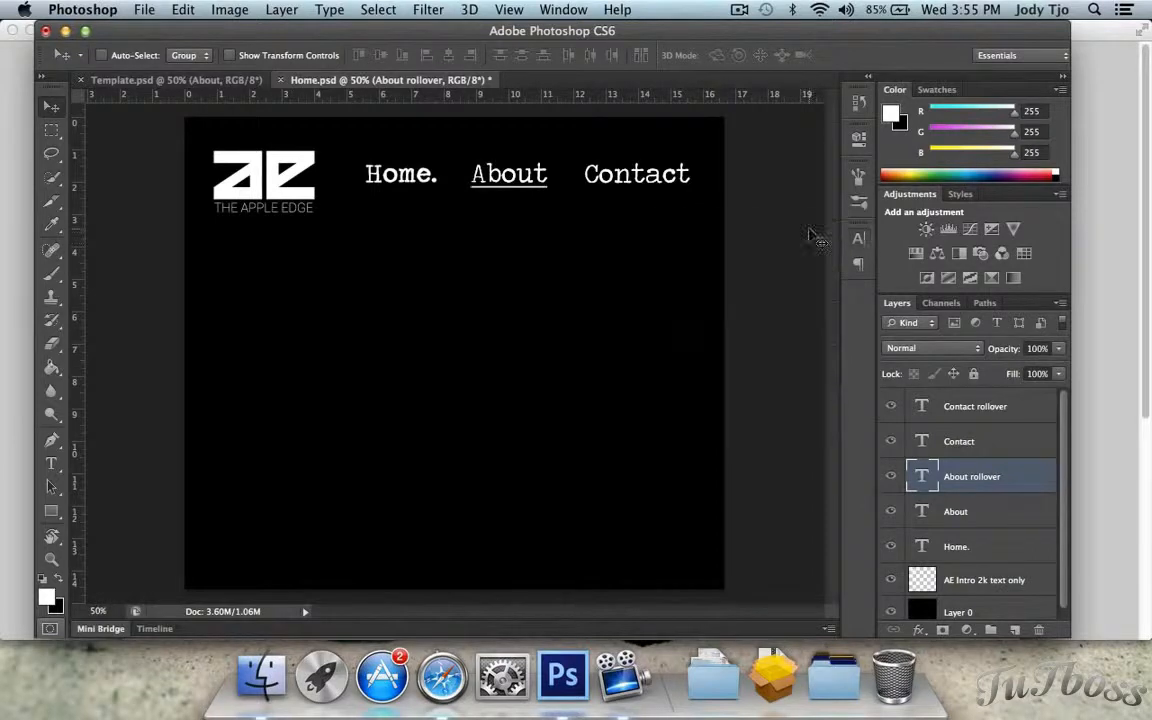
Step: Underline the text of the Contact rollover layer
{"action": "left_click", "coordinate": [990, 412]}
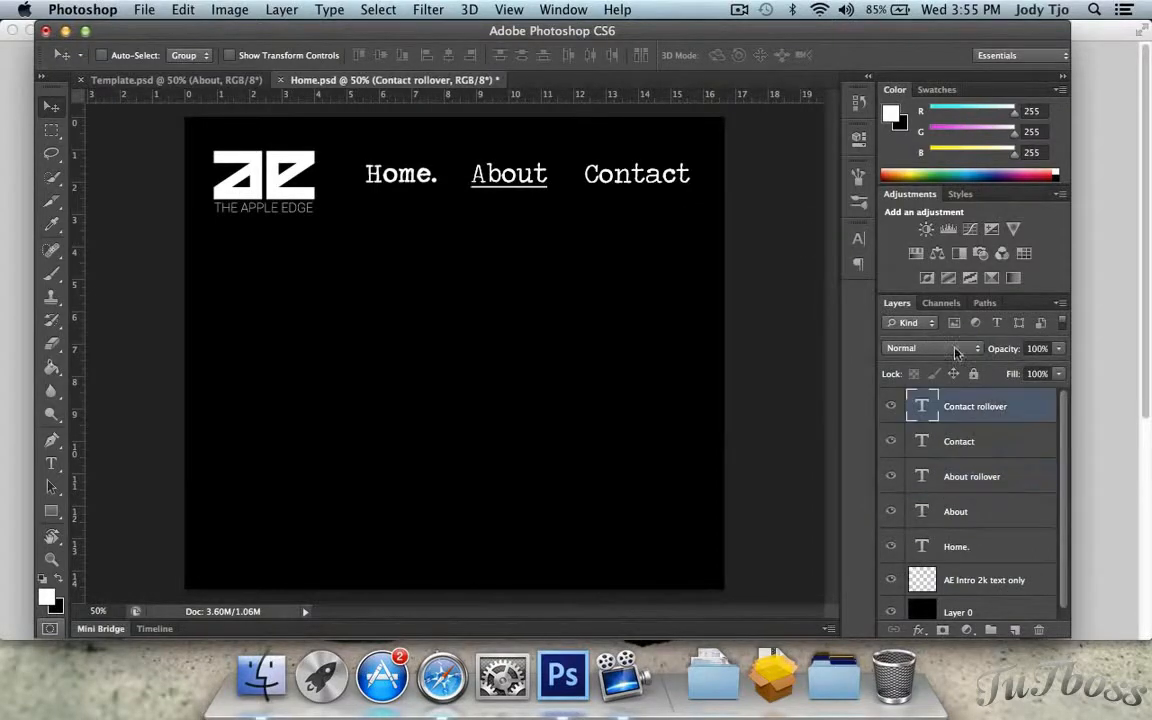
{"action": "left_click", "coordinate": [860, 237]}
{"action": "left_click", "coordinate": [799, 359]}
{"action": "left_click", "coordinate": [807, 226]}
Step: Hide the Contact rollover and About rollover layers in Home.psd
{"action": "left_click", "coordinate": [891, 406]}
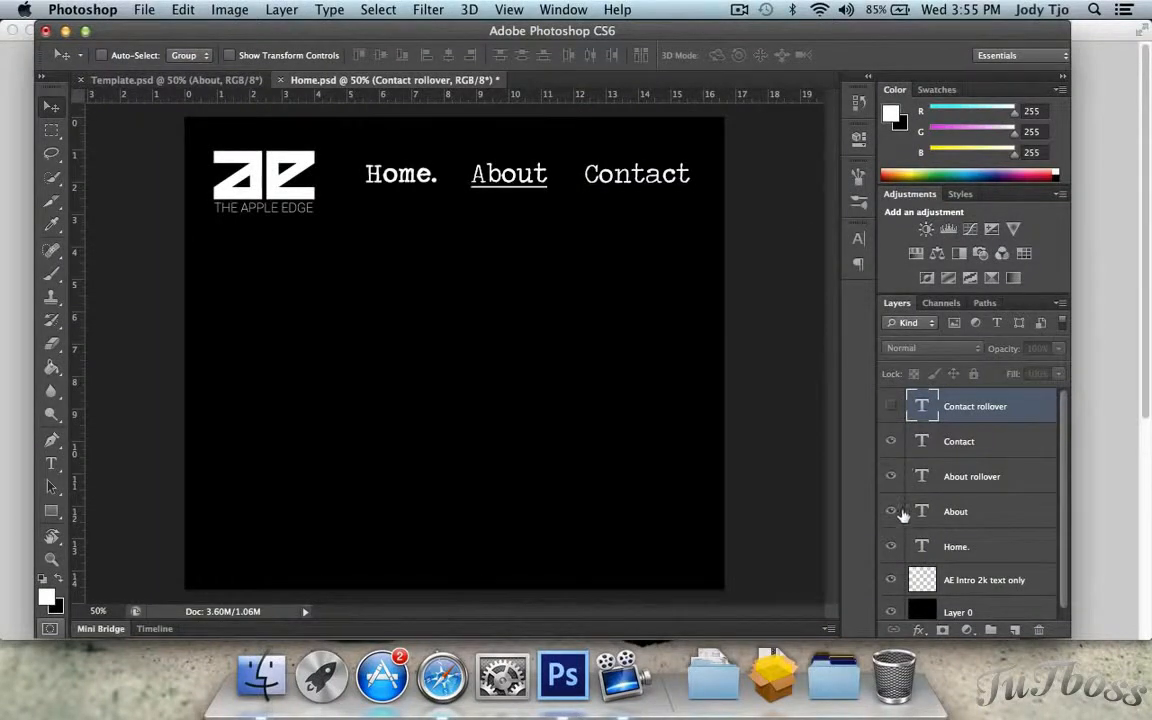
{"action": "left_click", "coordinate": [891, 478]}
{"action": "left_click", "coordinate": [956, 511]}
{"action": "left_click", "coordinate": [950, 441]}
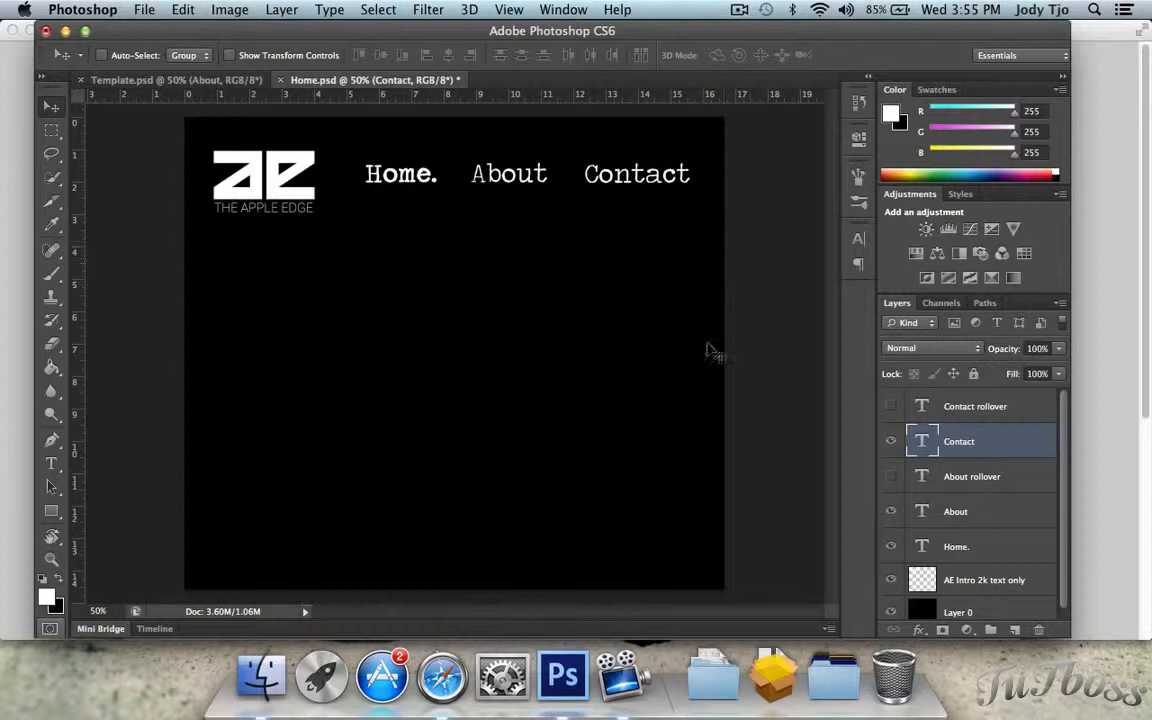
{"action": "left_click", "coordinate": [982, 412]}
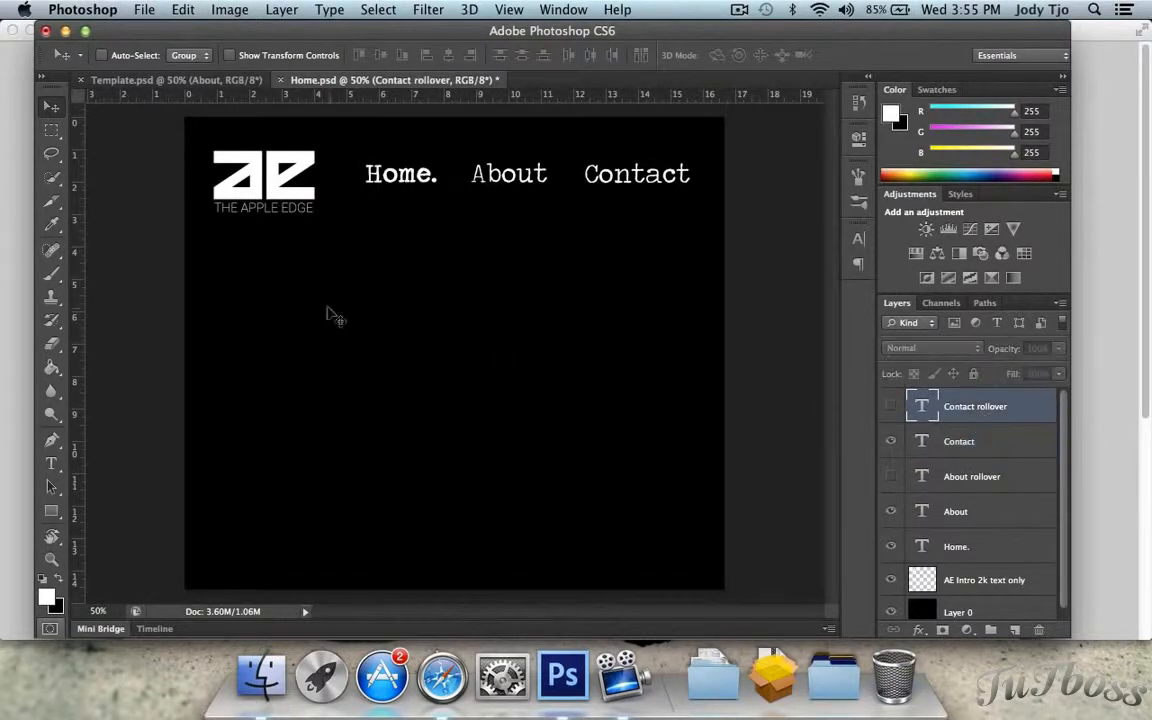
Step: Browse in Finder to the TheAppleEdge Video Thumbnails folder and look over its images before returning to Photoshop
{"action": "left_click", "coordinate": [258, 663]}
{"action": "left_click", "coordinate": [337, 136]}
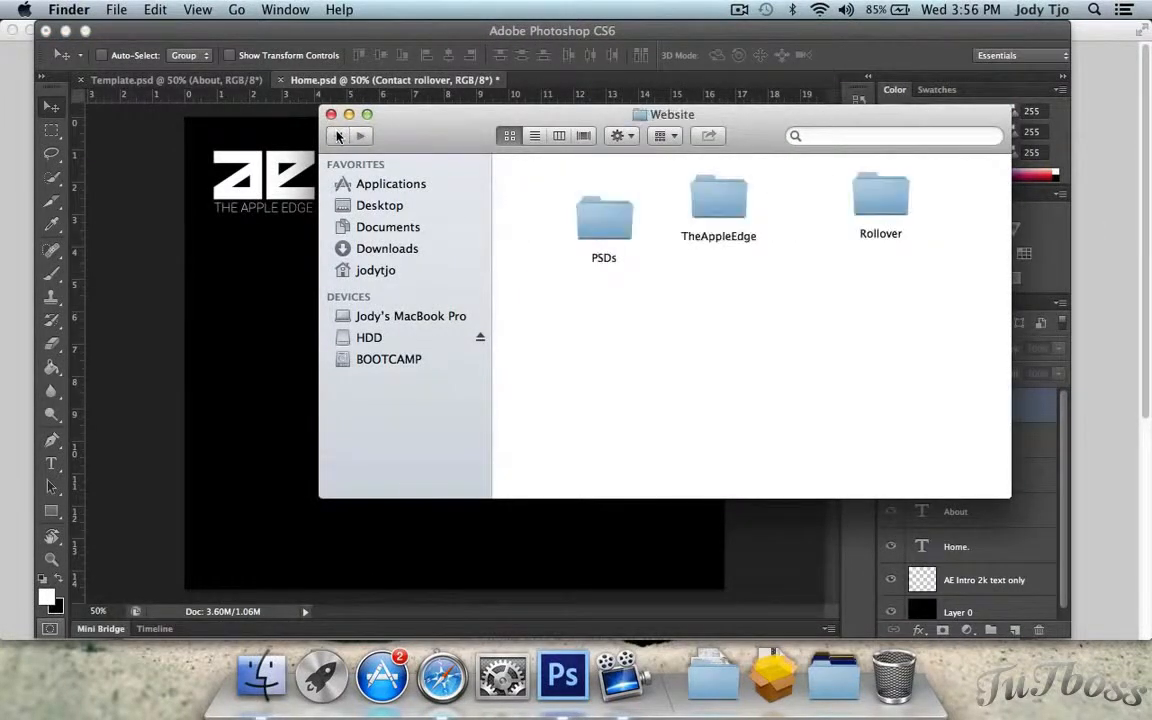
{"action": "left_click", "coordinate": [347, 139]}
{"action": "double_click", "coordinate": [560, 193]}
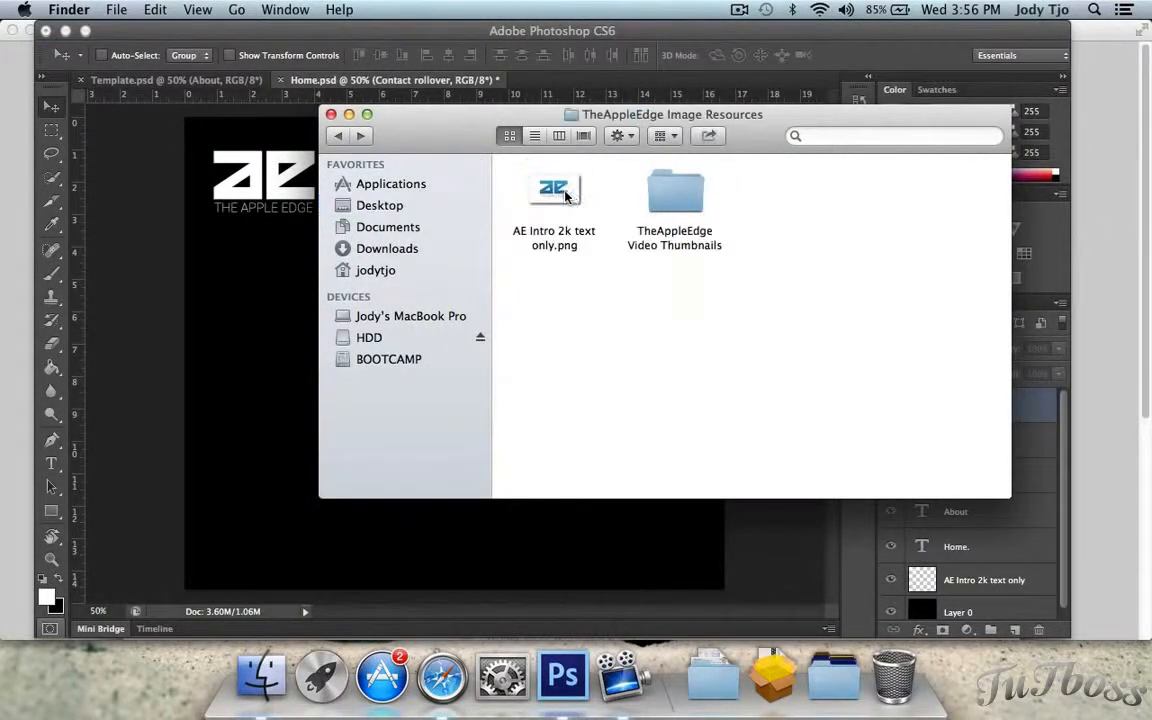
{"action": "double_click", "coordinate": [675, 193]}
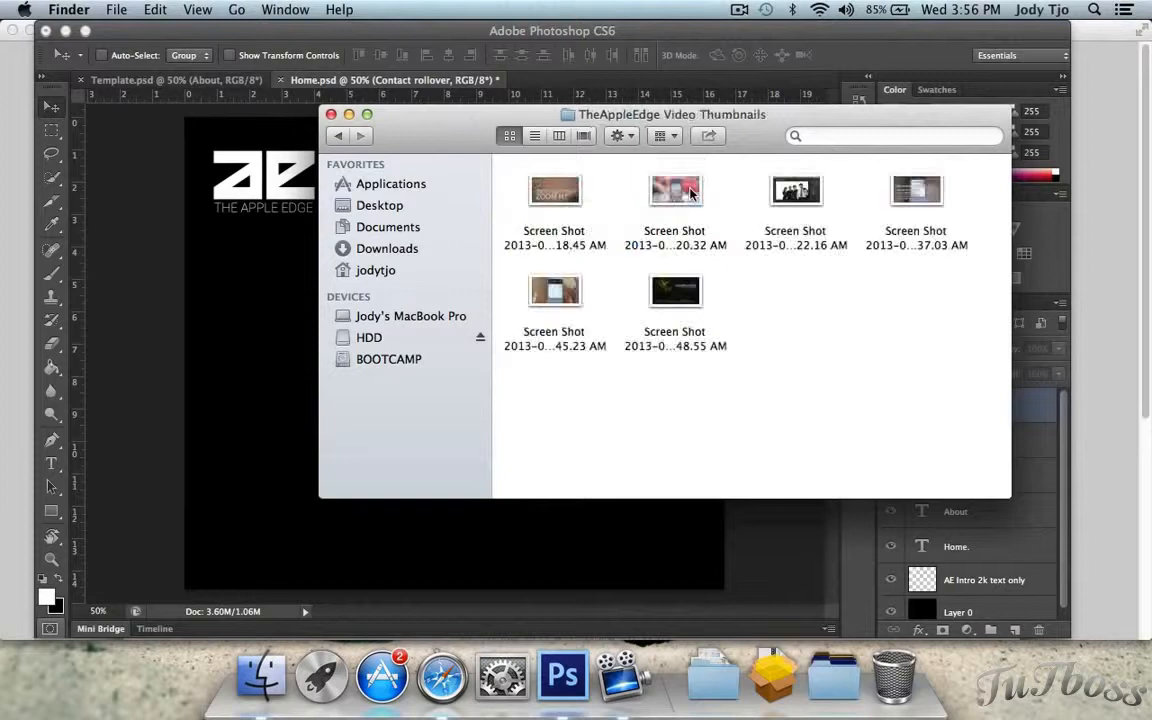
{"action": "left_click", "coordinate": [171, 186]}
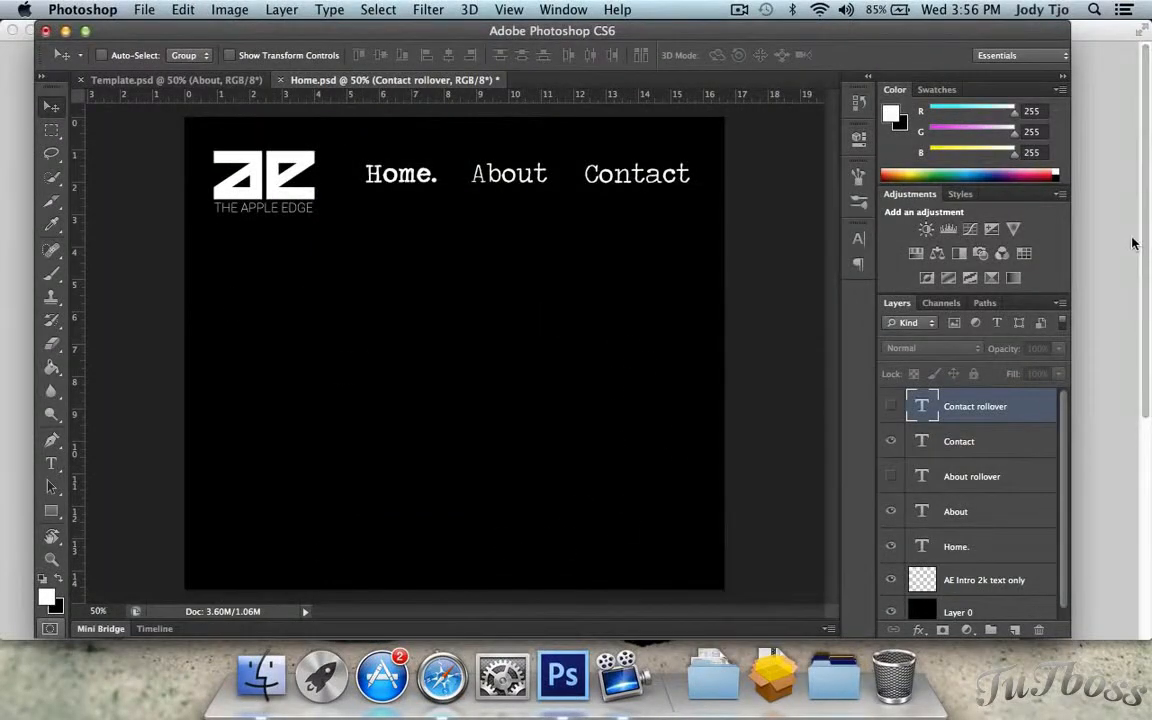
Step: Examine the header and Latest Videos layout of the Apple Edge home page in Safari
{"action": "left_click", "coordinate": [1133, 243]}
{"action": "scroll", "coordinate": [900, 368], "scroll_direction": "up", "scroll_amount": 5}
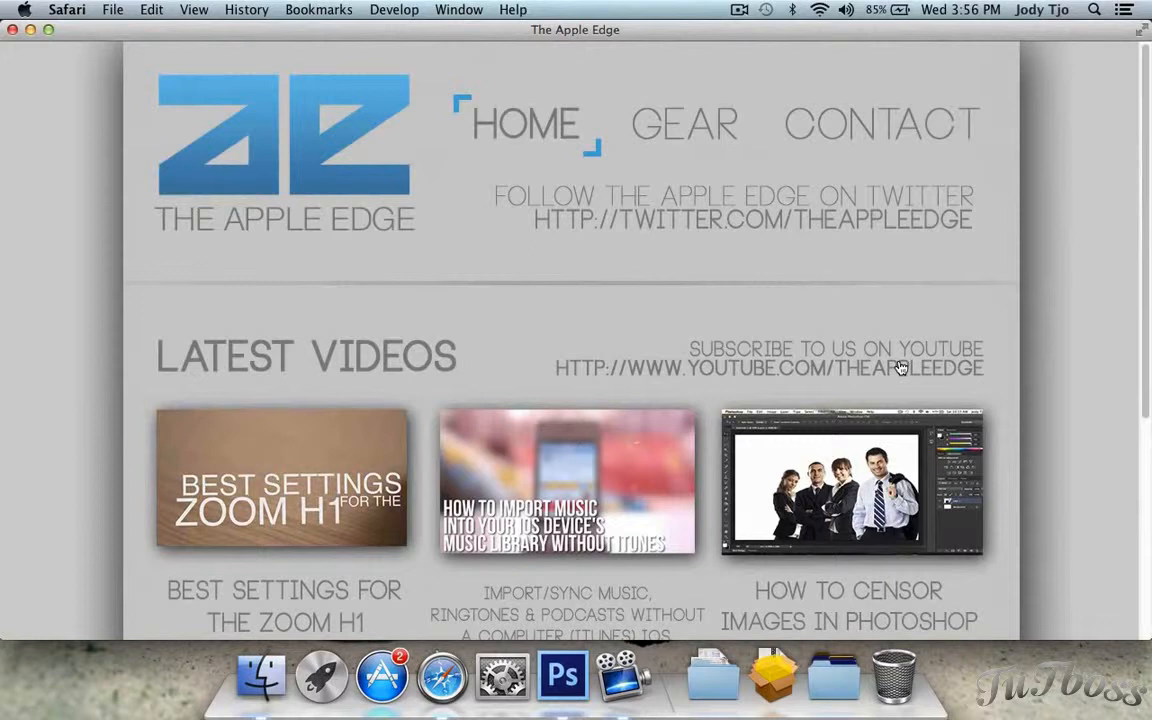
{"action": "scroll", "coordinate": [900, 368], "scroll_direction": "down", "scroll_amount": 3}
{"action": "scroll", "coordinate": [900, 368], "scroll_direction": "up", "scroll_amount": 3}
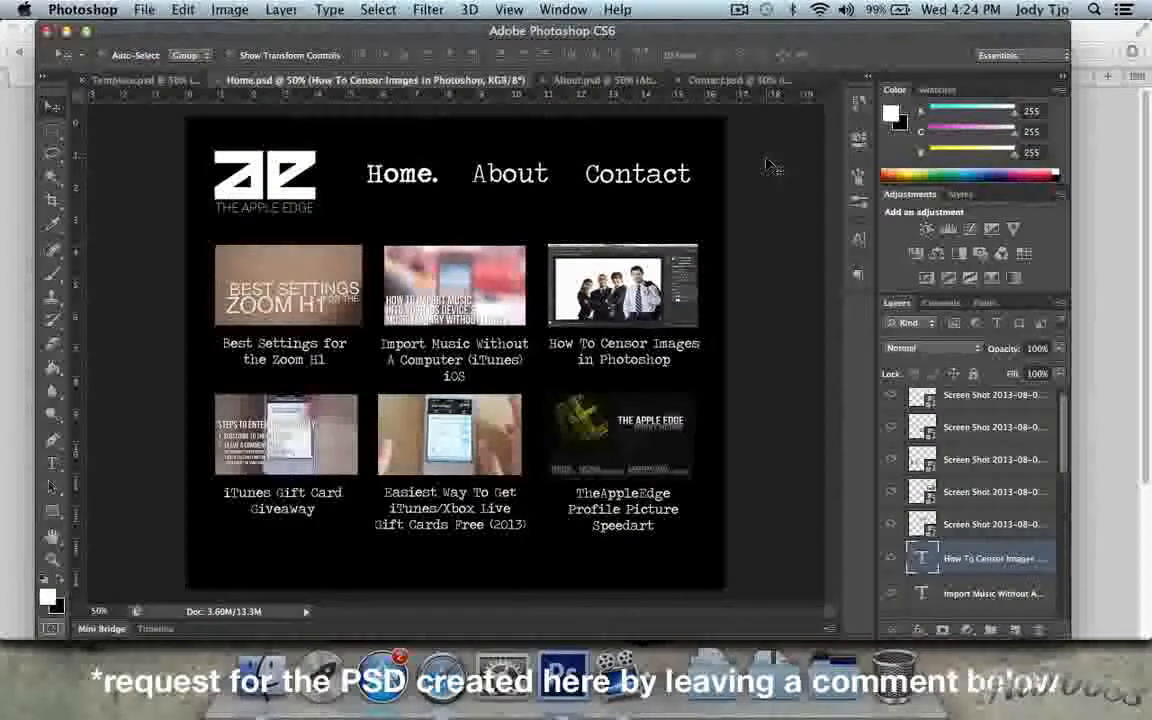
Step: Review the About.psd page in Photoshop and look at the placeholder text source on loremipsum.net in Safari
{"action": "left_click", "coordinate": [590, 80]}
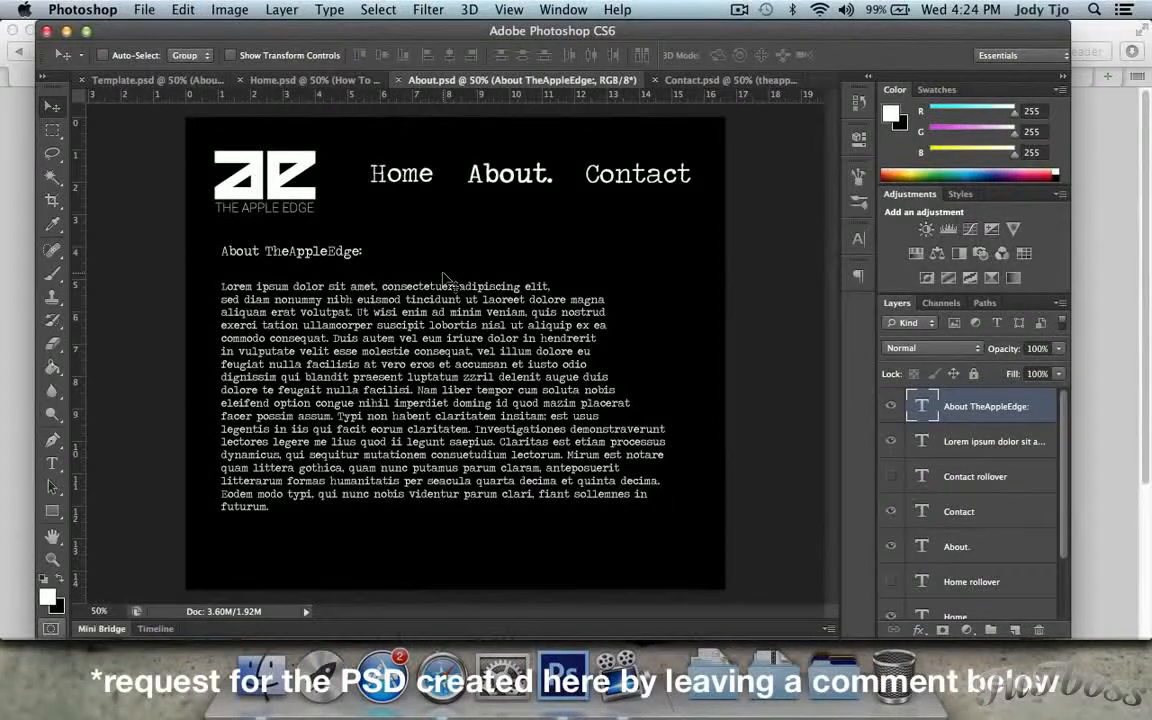
{"action": "left_click", "coordinate": [1095, 163]}
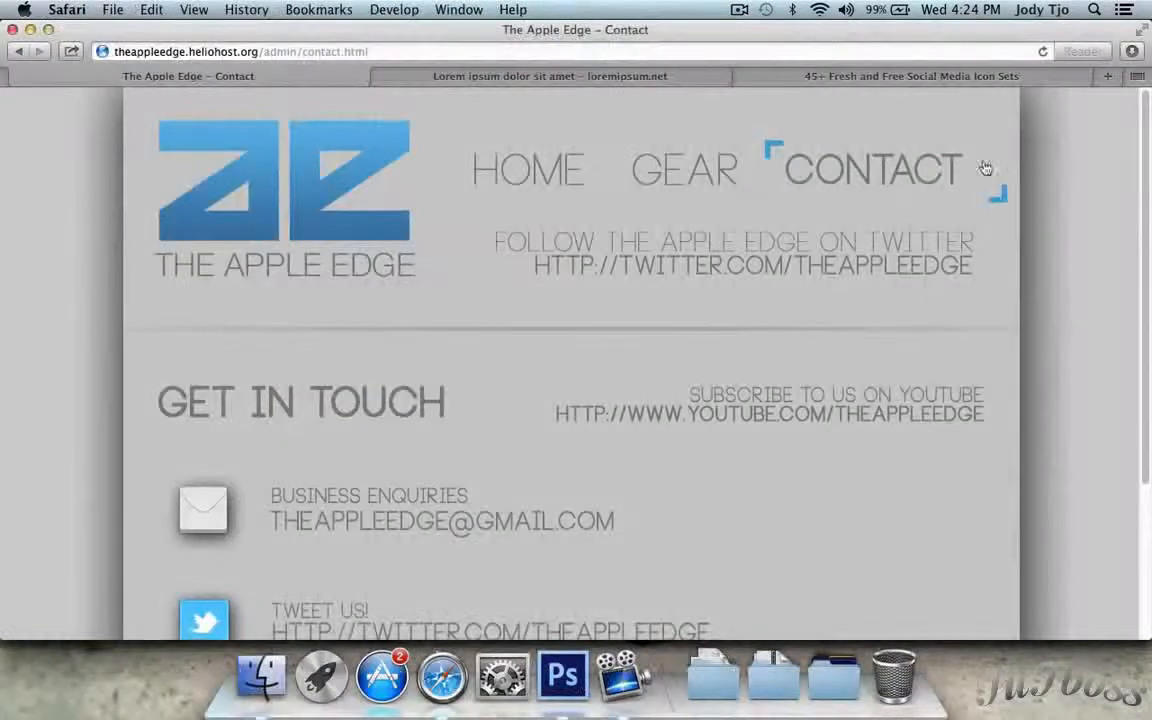
{"action": "left_click", "coordinate": [641, 82]}
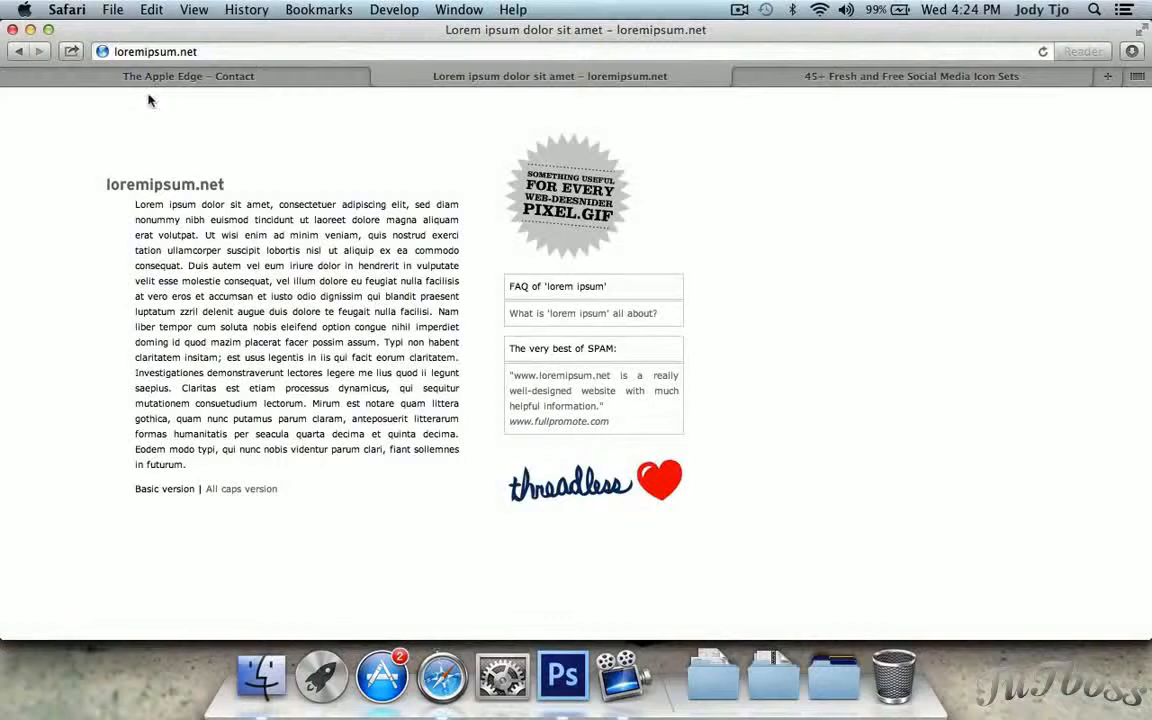
{"action": "left_click", "coordinate": [563, 675]}
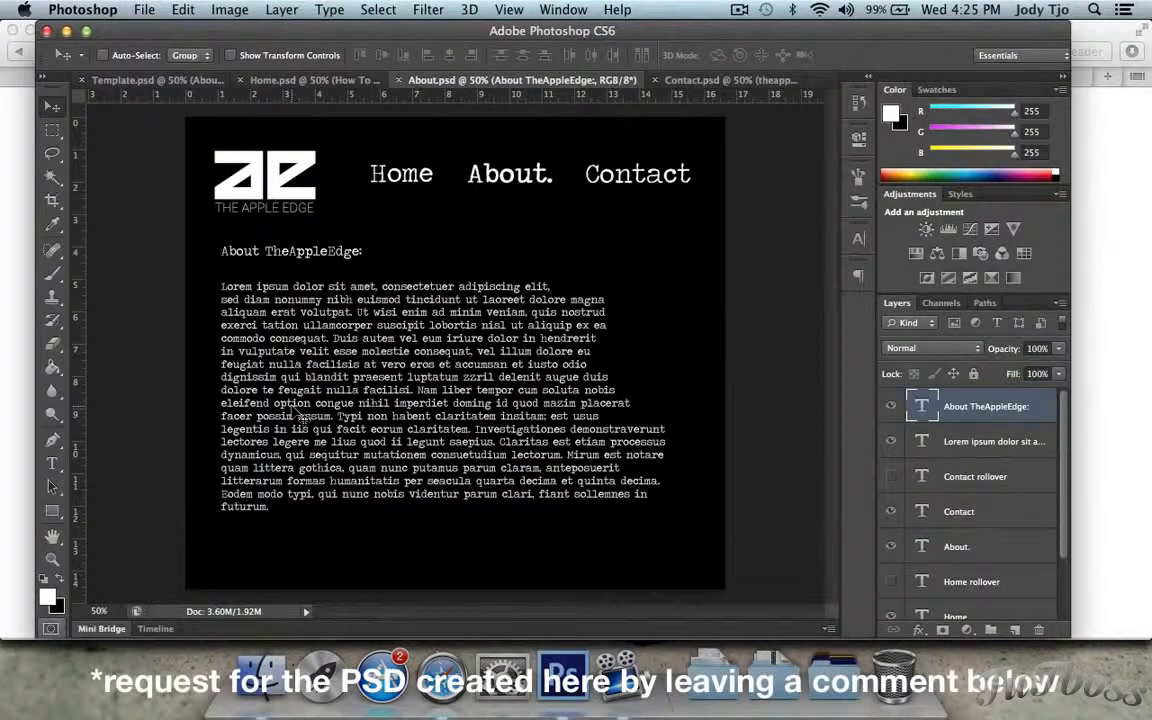
Step: Review the Contact.psd page and browse the "45+ Fresh and Free Social Media Icon Sets" article in Safari for icons
{"action": "left_click", "coordinate": [705, 86]}
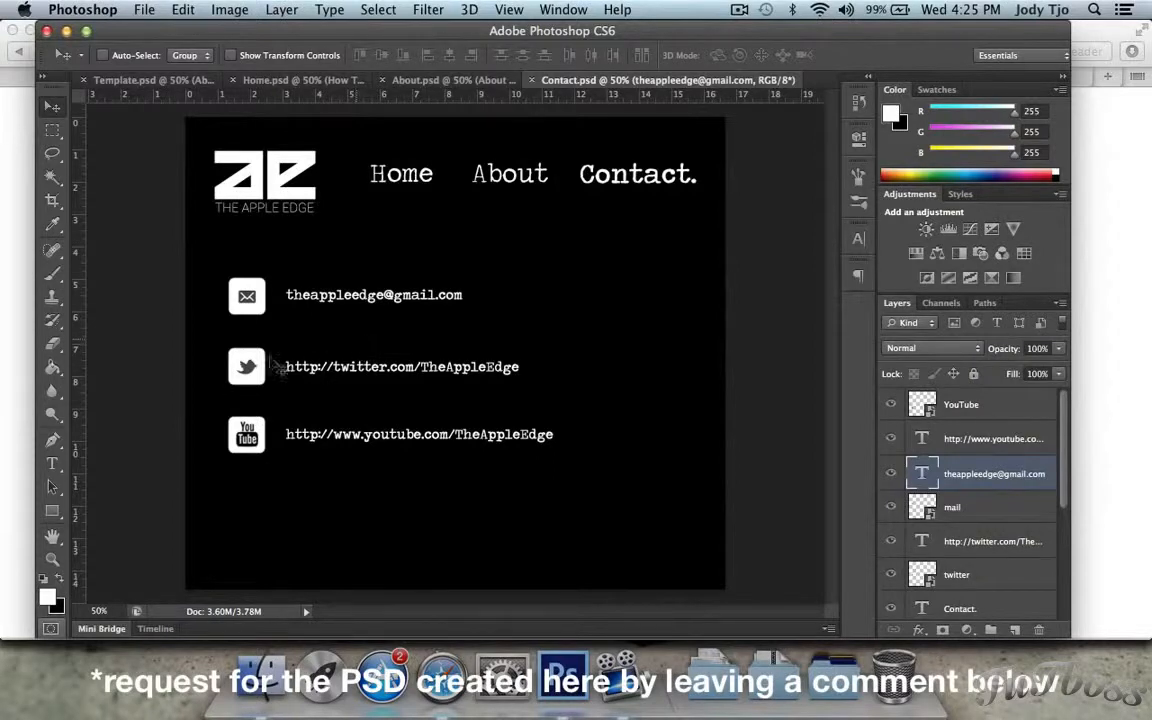
{"action": "left_click", "coordinate": [1122, 177]}
{"action": "left_click", "coordinate": [899, 72]}
{"action": "scroll", "coordinate": [626, 254], "scroll_direction": "down", "scroll_amount": 10}
{"action": "scroll", "coordinate": [626, 254], "scroll_direction": "down", "scroll_amount": 10}
{"action": "scroll", "coordinate": [625, 250], "scroll_direction": "up", "scroll_amount": 15}
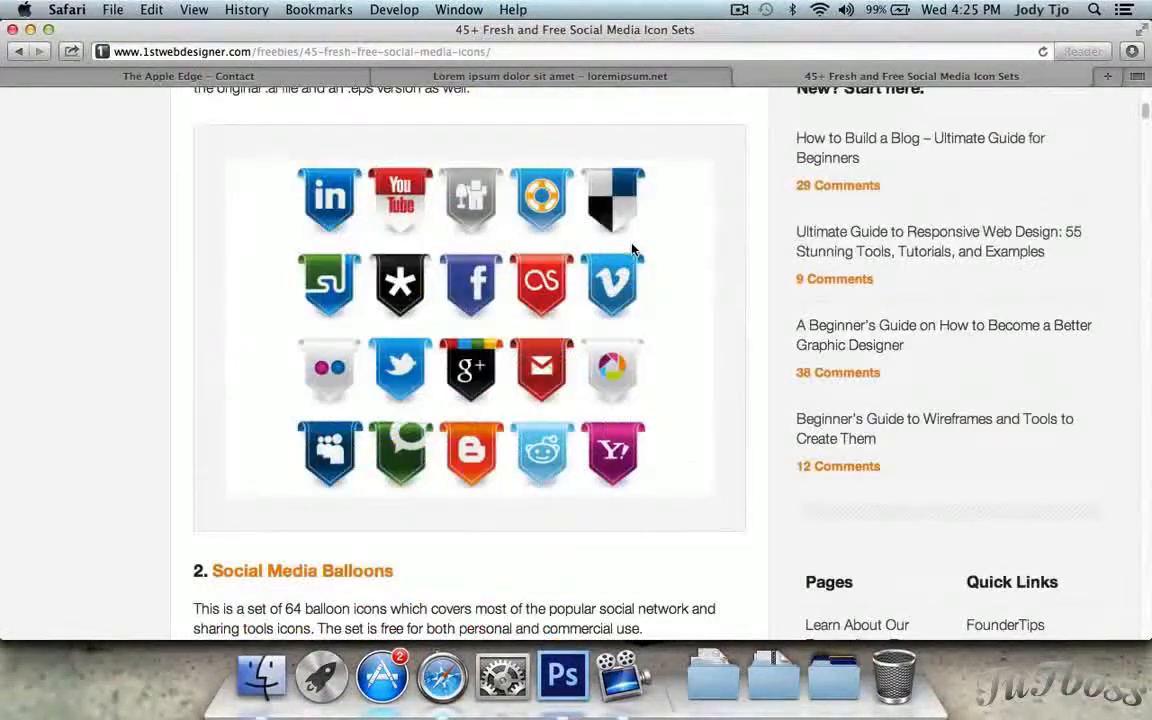
{"action": "scroll", "coordinate": [632, 250], "scroll_direction": "up", "scroll_amount": 10}
{"action": "scroll", "coordinate": [632, 250], "scroll_direction": "down", "scroll_amount": 20}
{"action": "scroll", "coordinate": [635, 240], "scroll_direction": "up", "scroll_amount": 8}
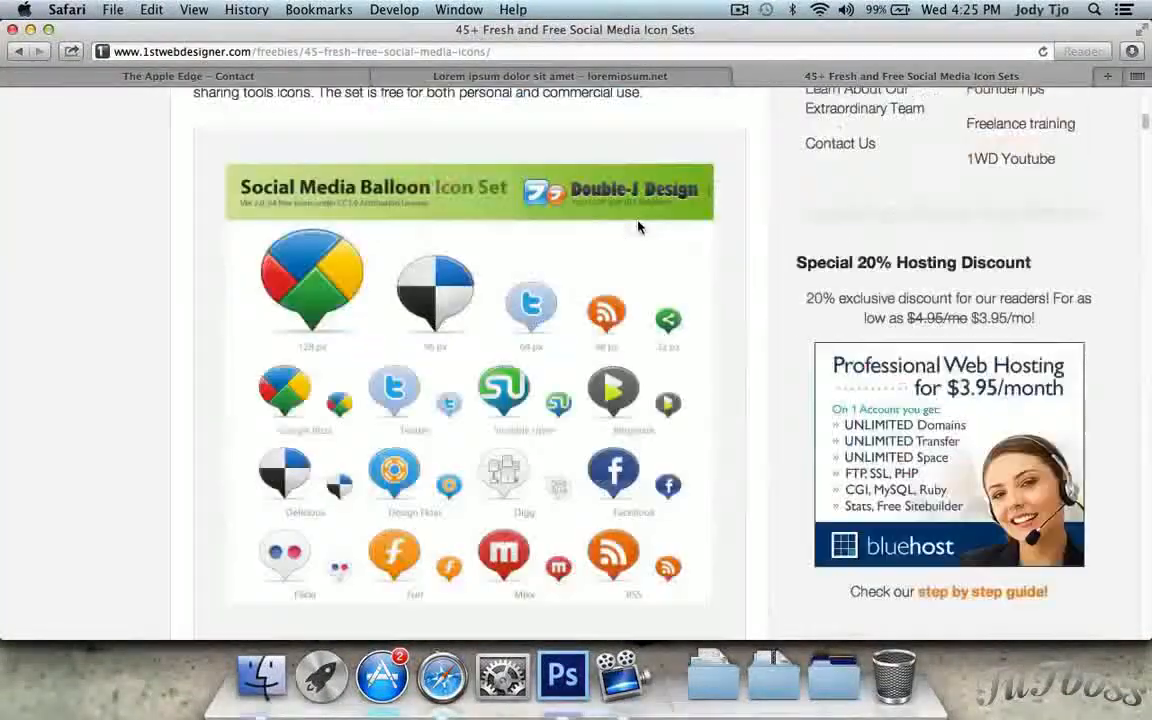
{"action": "scroll", "coordinate": [638, 228], "scroll_direction": "up", "scroll_amount": 5}
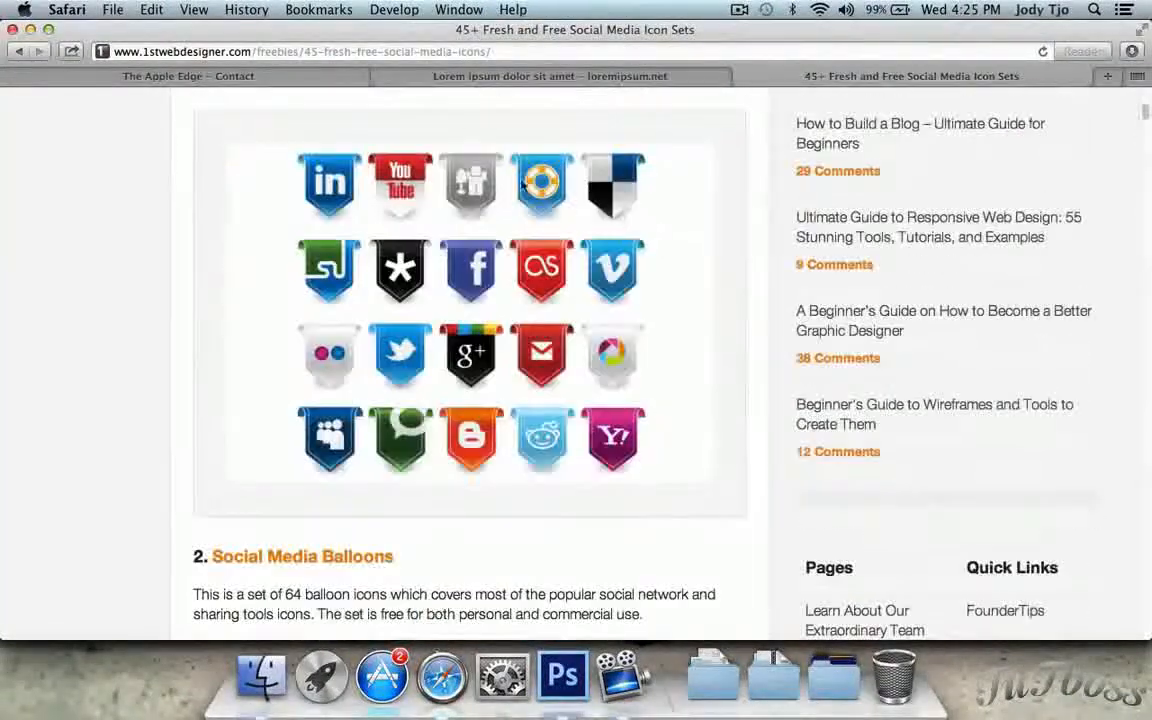
Step: Return to Photoshop, review the Home.psd and About.psd pages, and select the "About." text layer in About.psd
{"action": "left_click", "coordinate": [586, 666]}
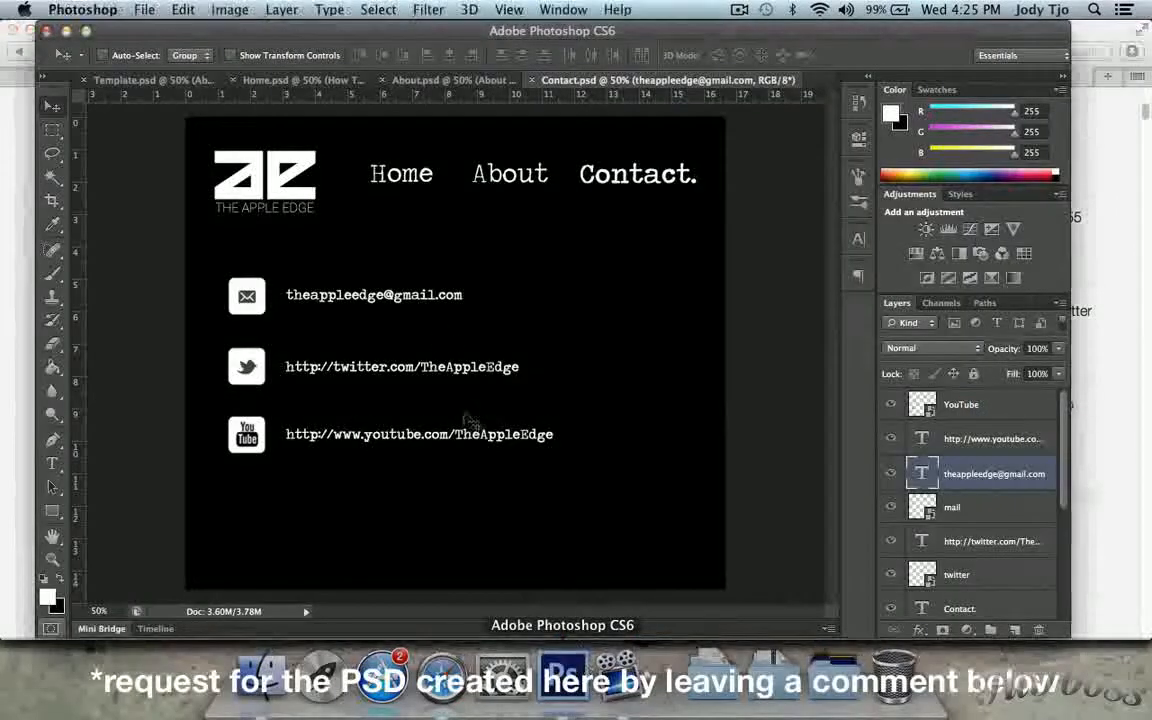
{"action": "left_click", "coordinate": [437, 79]}
{"action": "left_click", "coordinate": [295, 79]}
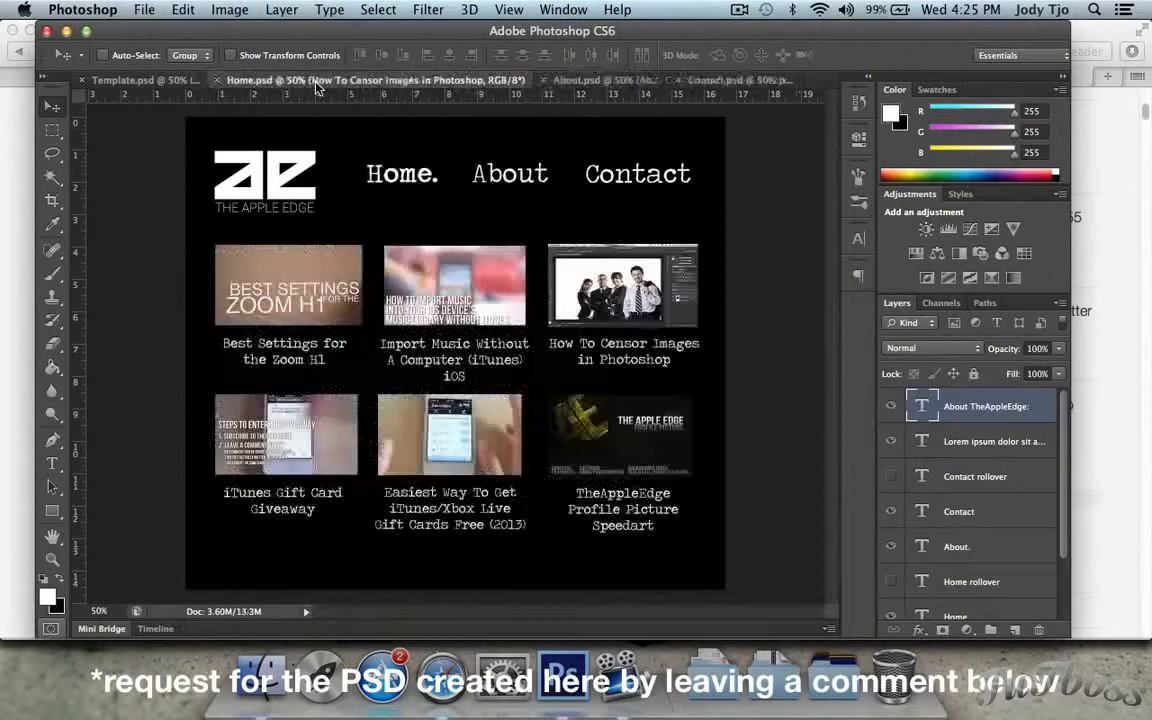
{"action": "left_click", "coordinate": [630, 84]}
{"action": "scroll", "coordinate": [968, 443], "scroll_direction": "down", "scroll_amount": 2}
{"action": "scroll", "coordinate": [968, 443], "scroll_direction": "up", "scroll_amount": 1}
{"action": "left_click", "coordinate": [983, 520]}
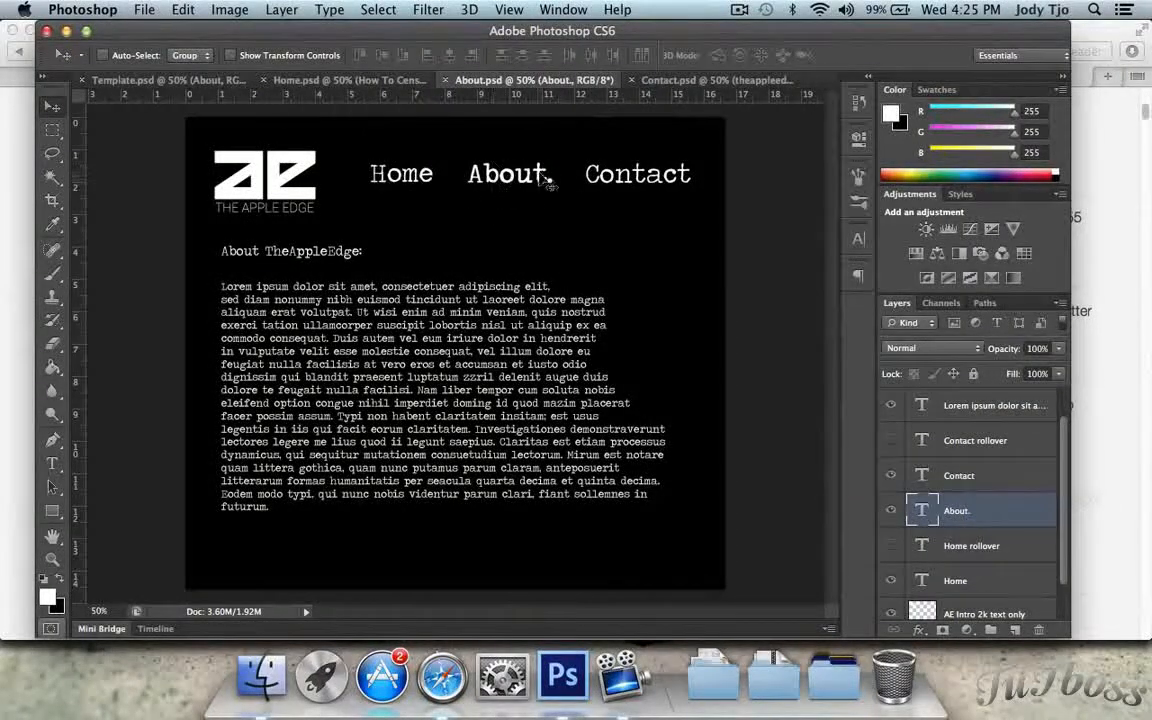
Step: Preview the Home rollover and Contact rollover layers in About.psd by toggling their visibility, leaving both hidden
{"action": "left_click", "coordinate": [965, 545]}
{"action": "left_click", "coordinate": [901, 545]}
{"action": "left_click", "coordinate": [896, 543]}
{"action": "left_click", "coordinate": [893, 446]}
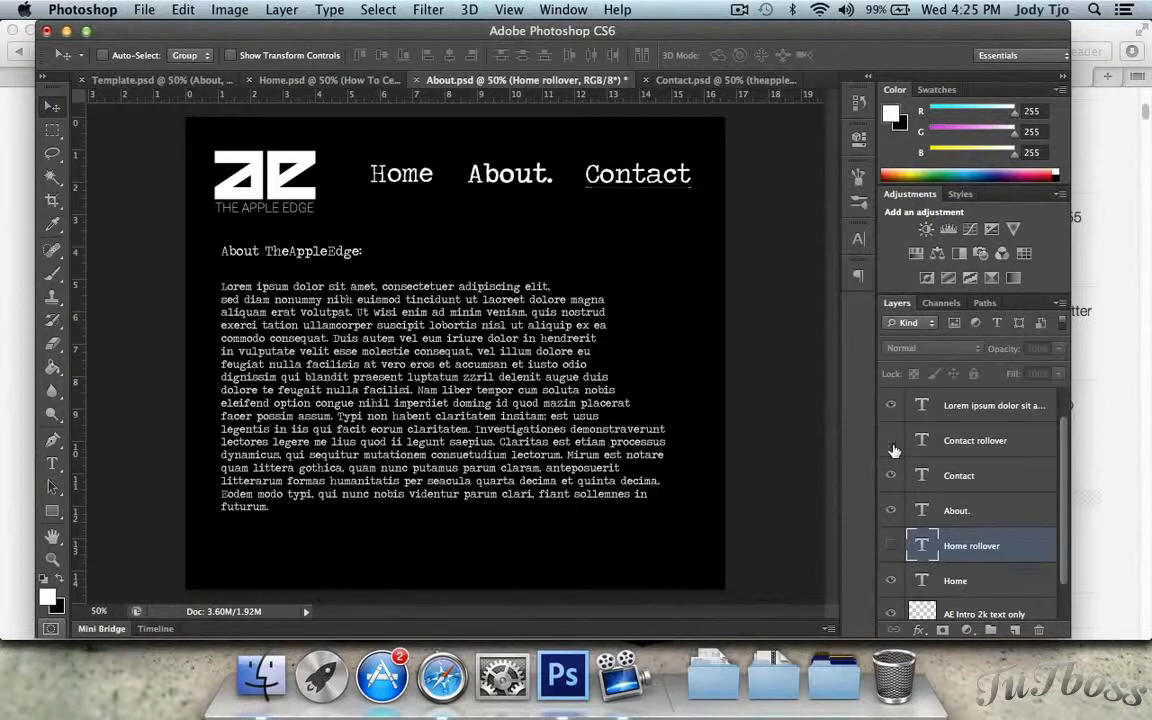
Step: Open Contact.psd and preview its About and Home navigation rollover layers by toggling their visibility
{"action": "left_click", "coordinate": [688, 82]}
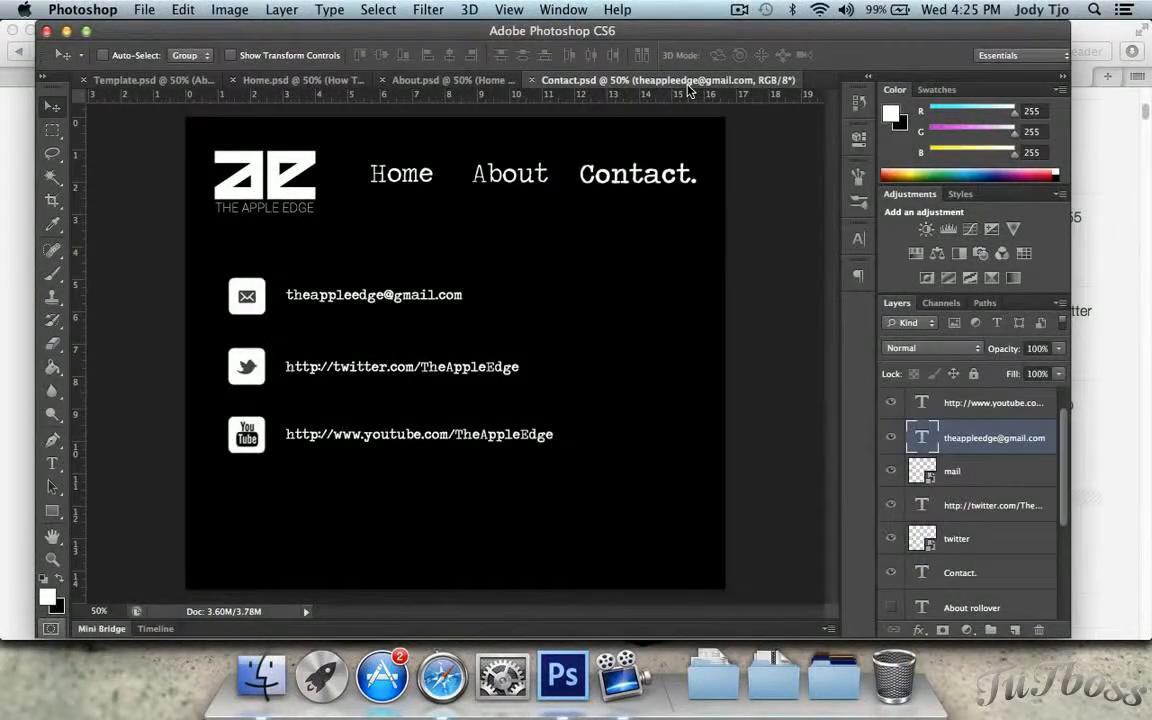
{"action": "scroll", "coordinate": [985, 519], "scroll_direction": "down", "scroll_amount": 1}
{"action": "scroll", "coordinate": [988, 522], "scroll_direction": "up", "scroll_amount": 2}
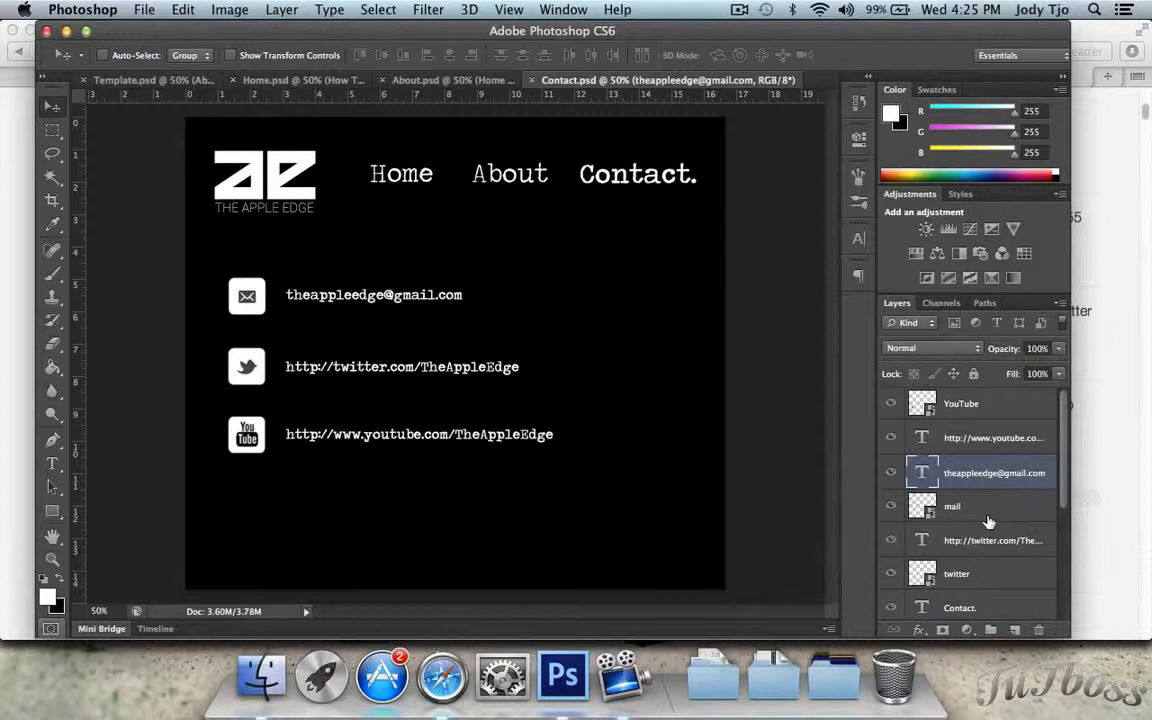
{"action": "scroll", "coordinate": [965, 540], "scroll_direction": "down", "scroll_amount": 5}
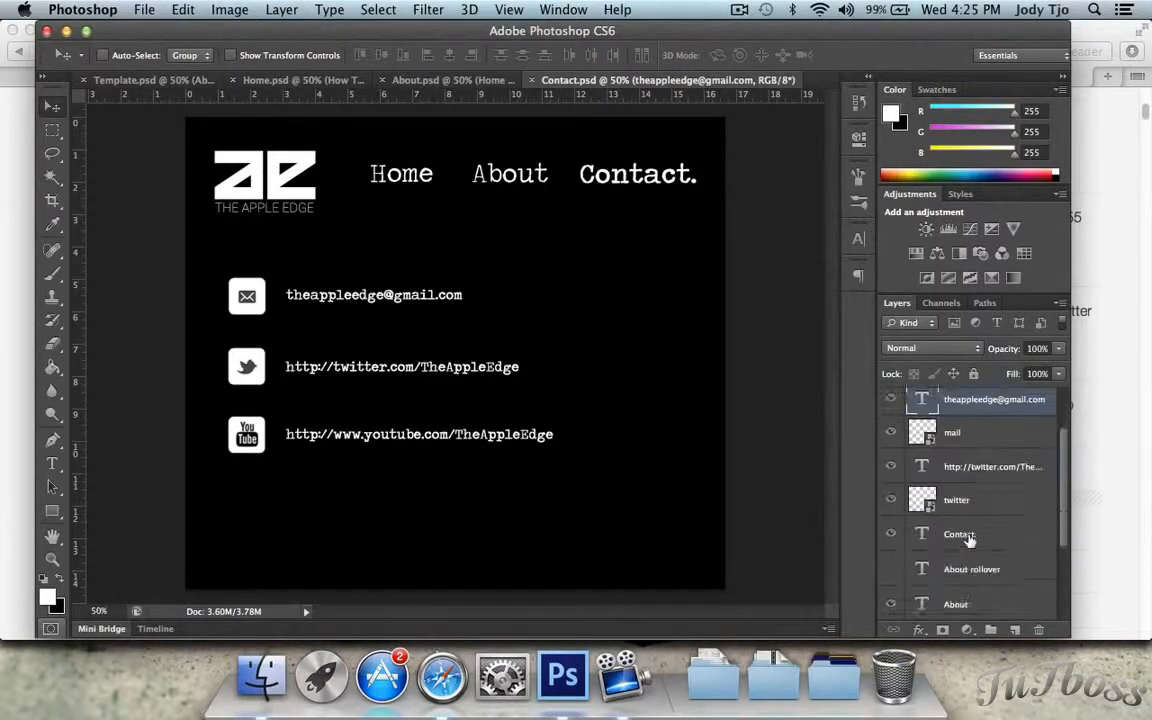
{"action": "left_click", "coordinate": [893, 551]}
{"action": "left_click", "coordinate": [893, 551]}
{"action": "left_click", "coordinate": [893, 482]}
{"action": "scroll", "coordinate": [893, 485], "scroll_direction": "up", "scroll_amount": 5}
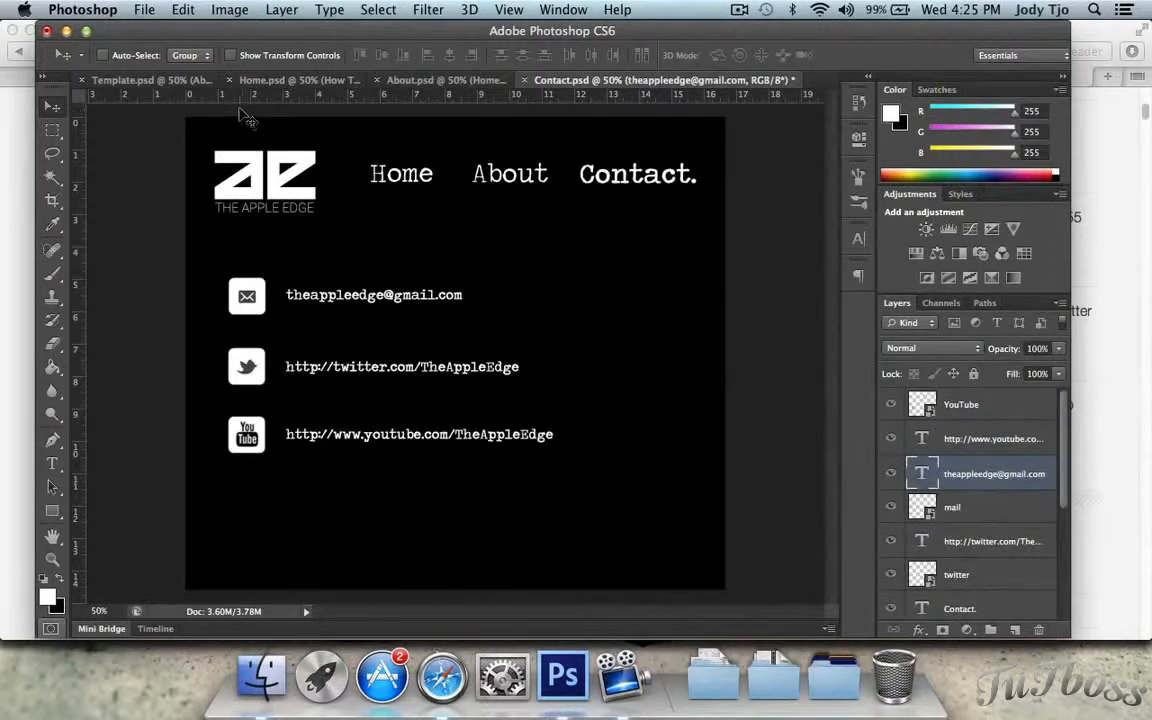
Step: In Home.psd, hide the About and Contact text layers and show the About rollover and Contact rollover layers
{"action": "left_click", "coordinate": [282, 84]}
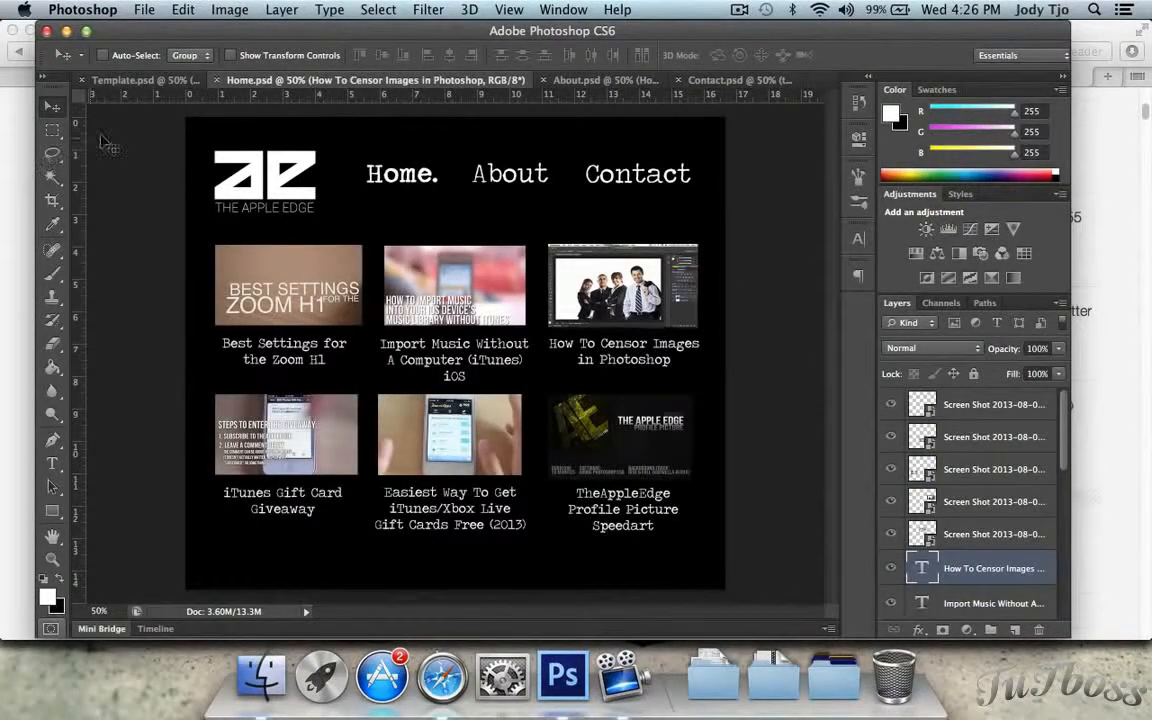
{"action": "left_click", "coordinate": [611, 78]}
{"action": "left_click", "coordinate": [708, 77]}
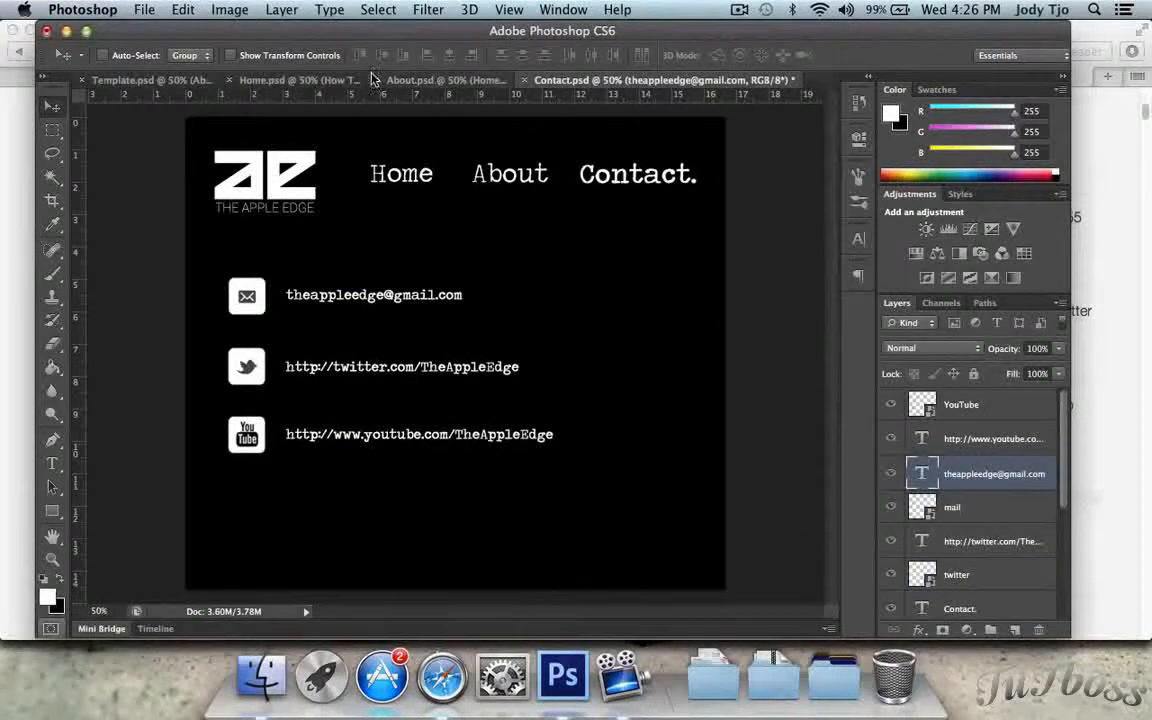
{"action": "left_click", "coordinate": [306, 79]}
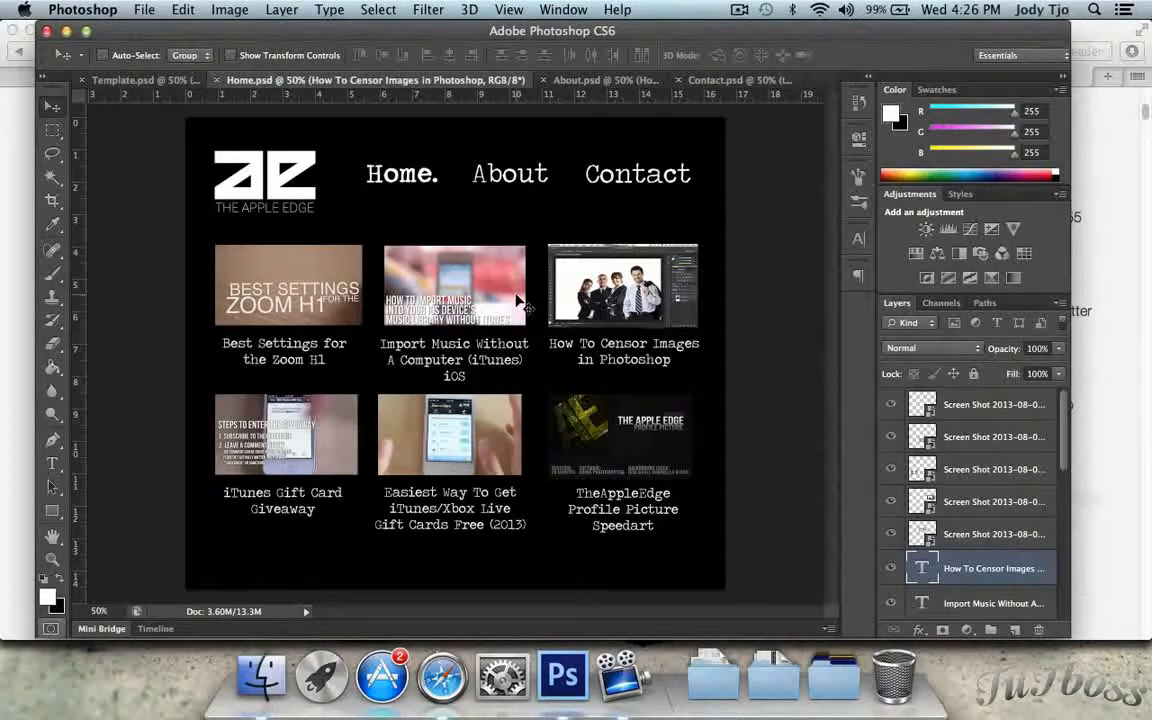
{"action": "scroll", "coordinate": [1005, 483], "scroll_direction": "down", "scroll_amount": 10}
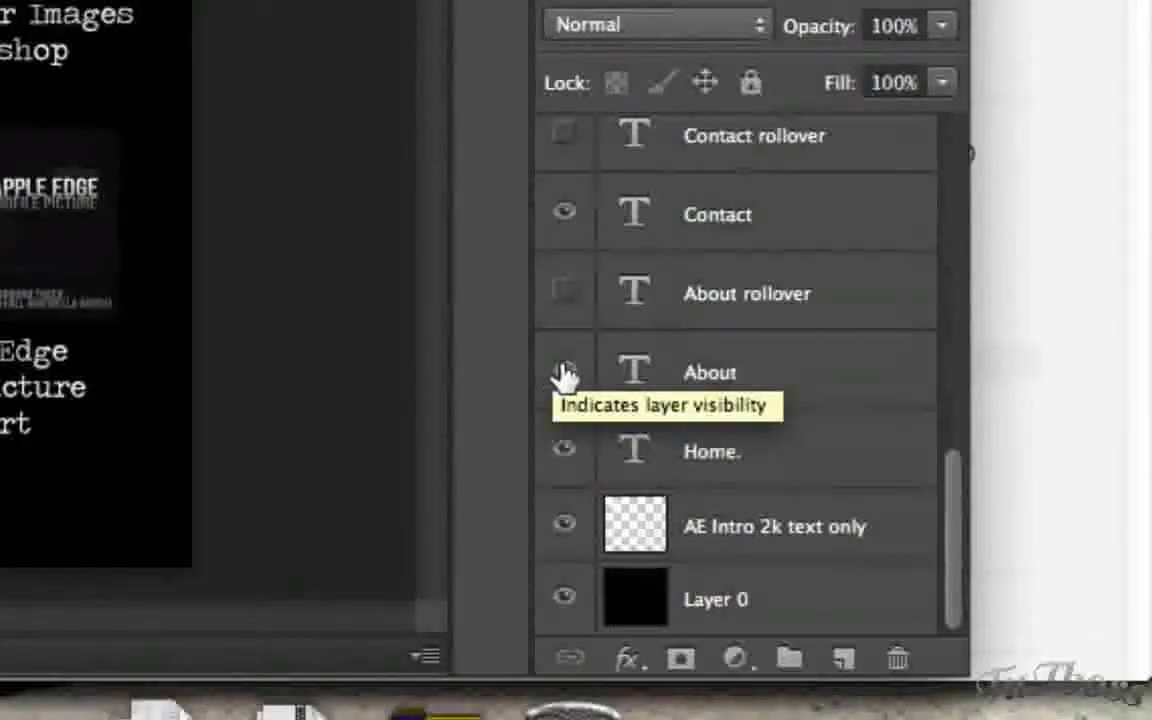
{"action": "left_click", "coordinate": [565, 373]}
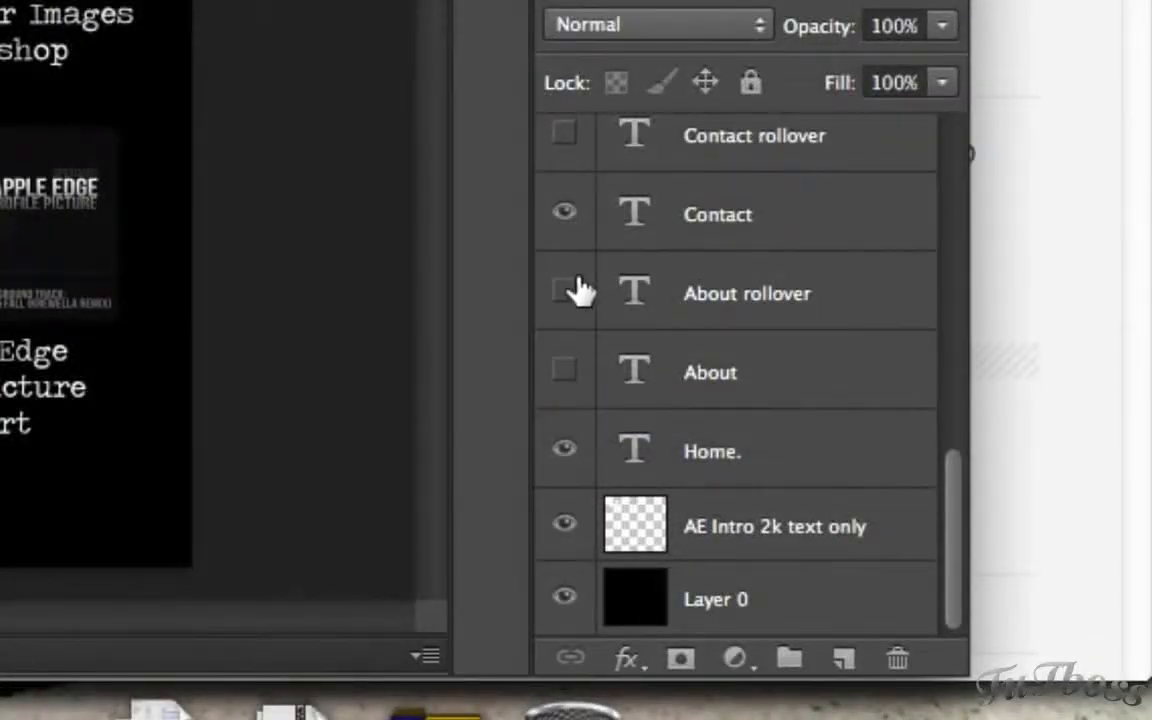
{"action": "left_click", "coordinate": [565, 212]}
{"action": "left_click", "coordinate": [566, 292]}
{"action": "scroll", "coordinate": [580, 250], "scroll_direction": "up", "scroll_amount": 2}
{"action": "left_click", "coordinate": [565, 190]}
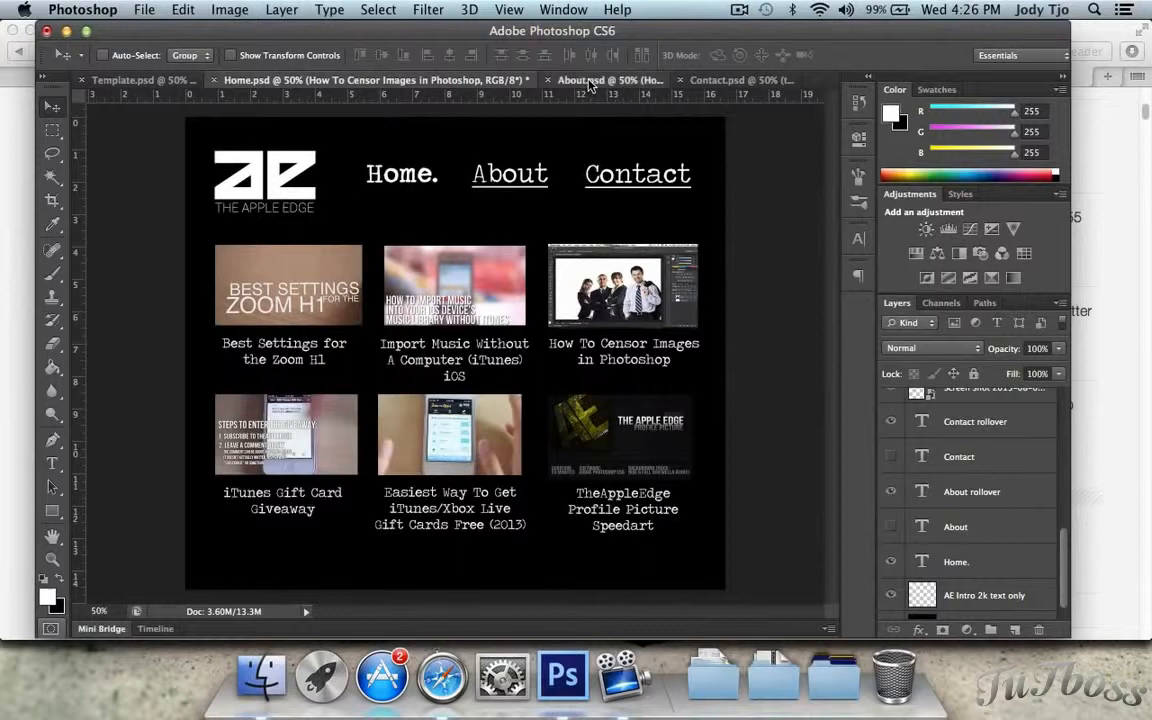
Step: In About.psd, hide the Home and Contact text layers and show the Home rollover and Contact rollover layers
{"action": "left_click", "coordinate": [590, 82]}
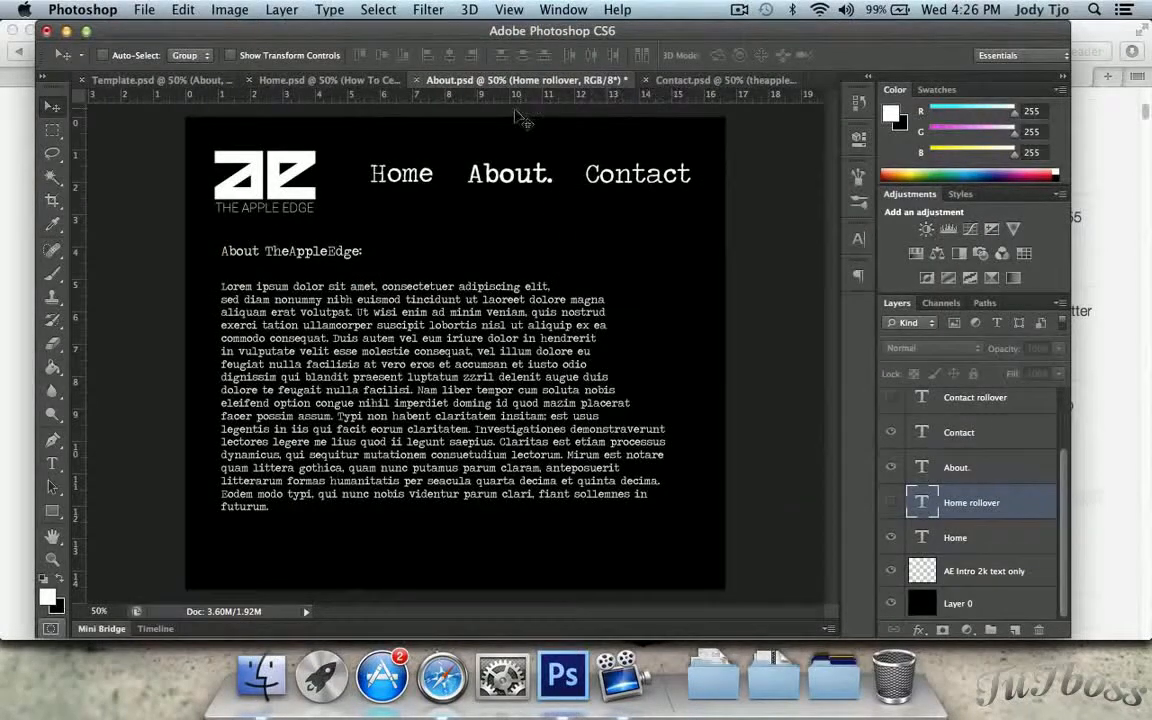
{"action": "left_click", "coordinate": [891, 537]}
{"action": "left_click", "coordinate": [891, 502]}
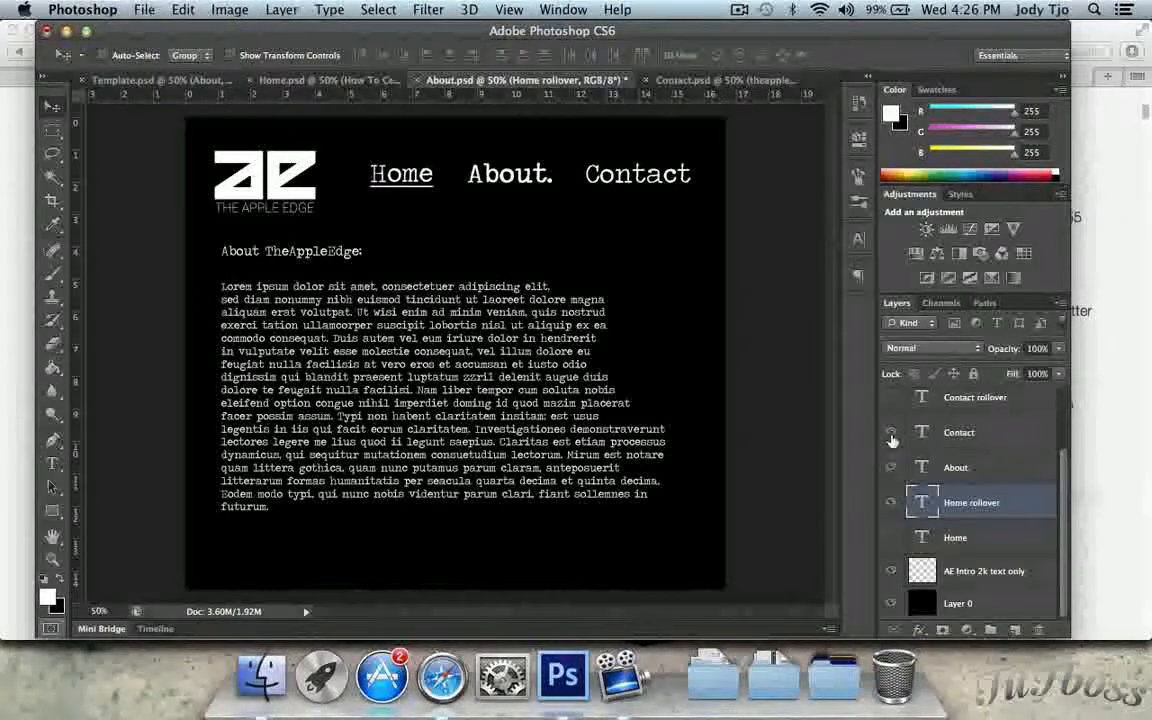
{"action": "left_click", "coordinate": [891, 397]}
Step: In Contact.psd, hide the Home and About text layers and show the Home rollover and About rollover layers
{"action": "left_click", "coordinate": [700, 79]}
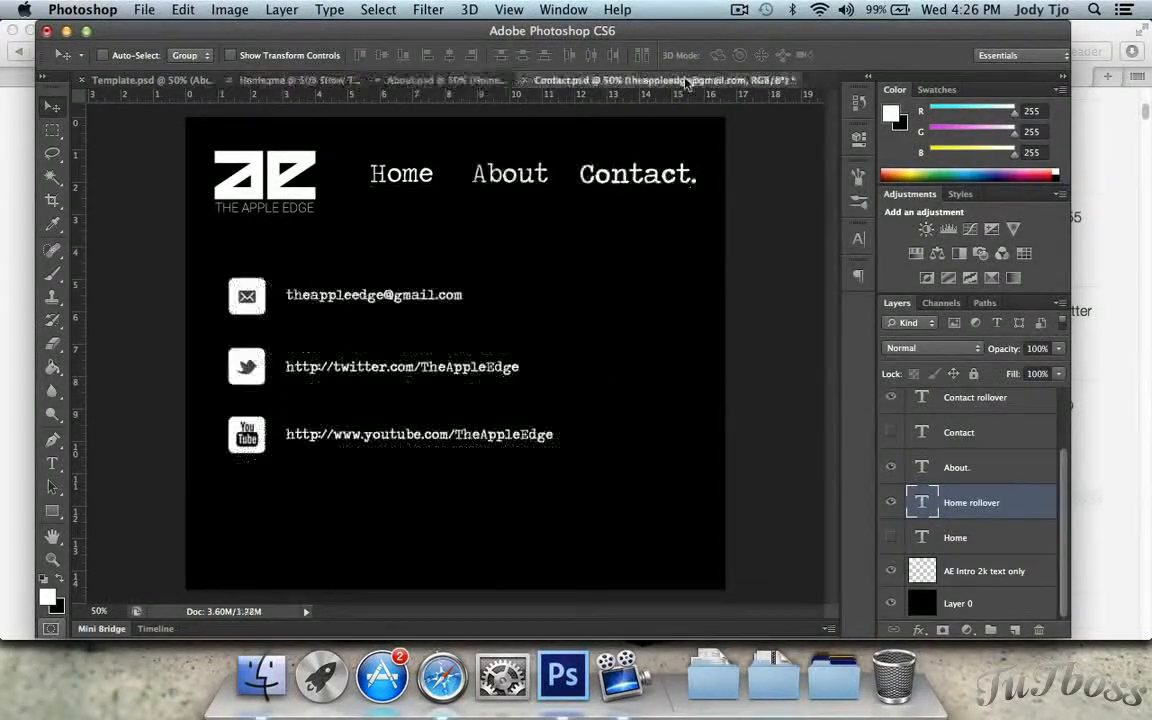
{"action": "scroll", "coordinate": [960, 510], "scroll_direction": "down", "scroll_amount": 5}
{"action": "left_click", "coordinate": [891, 537]}
{"action": "left_click", "coordinate": [891, 502]}
{"action": "left_click", "coordinate": [891, 432]}
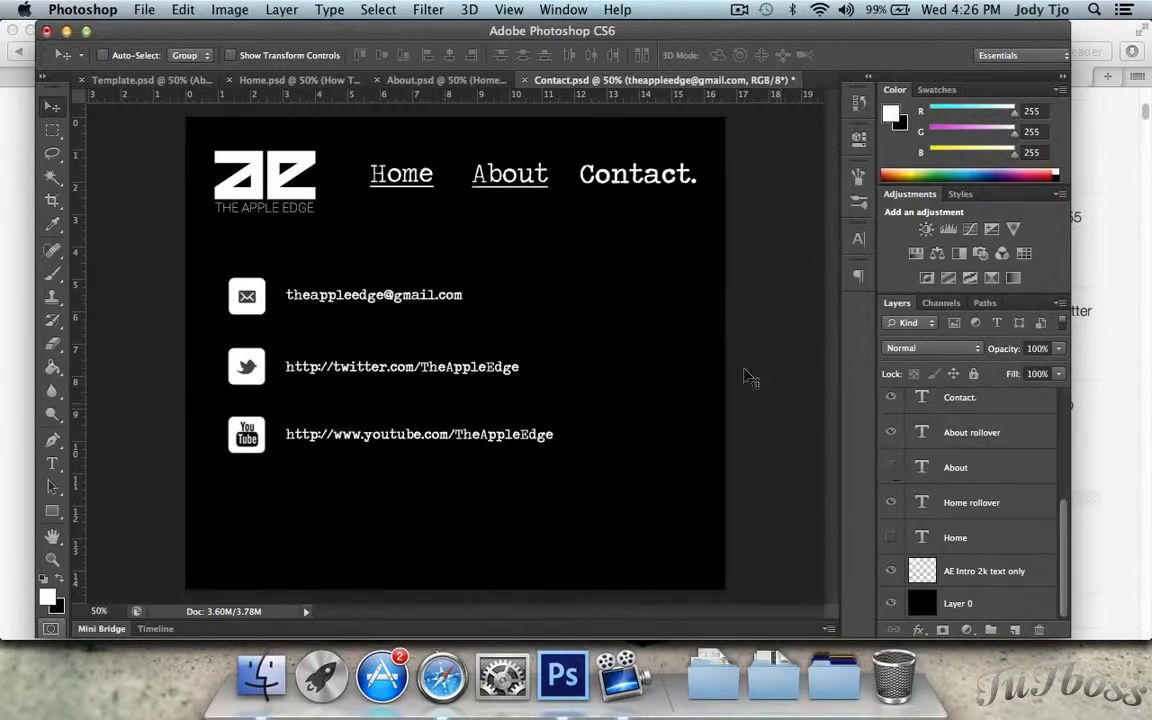
Step: With the rulers shown in Home.psd, frame the Apple Edge logo with two vertical and two horizontal guides
{"action": "left_click", "coordinate": [265, 79]}
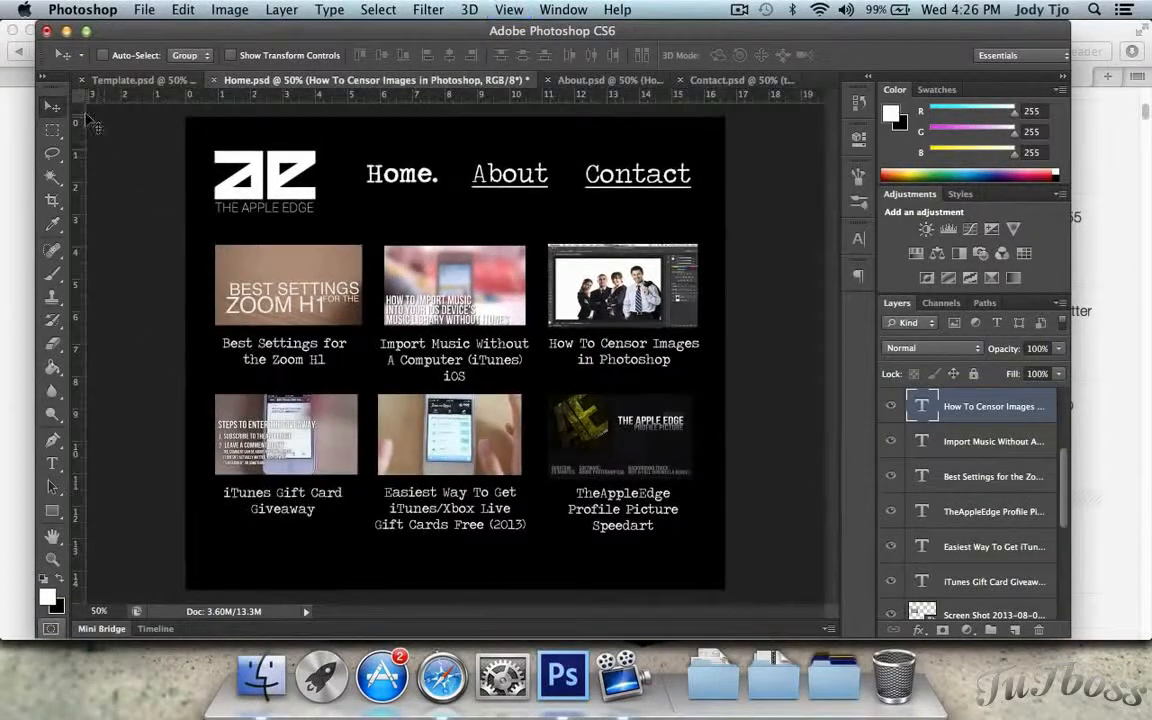
{"action": "key", "text": "super+r"}
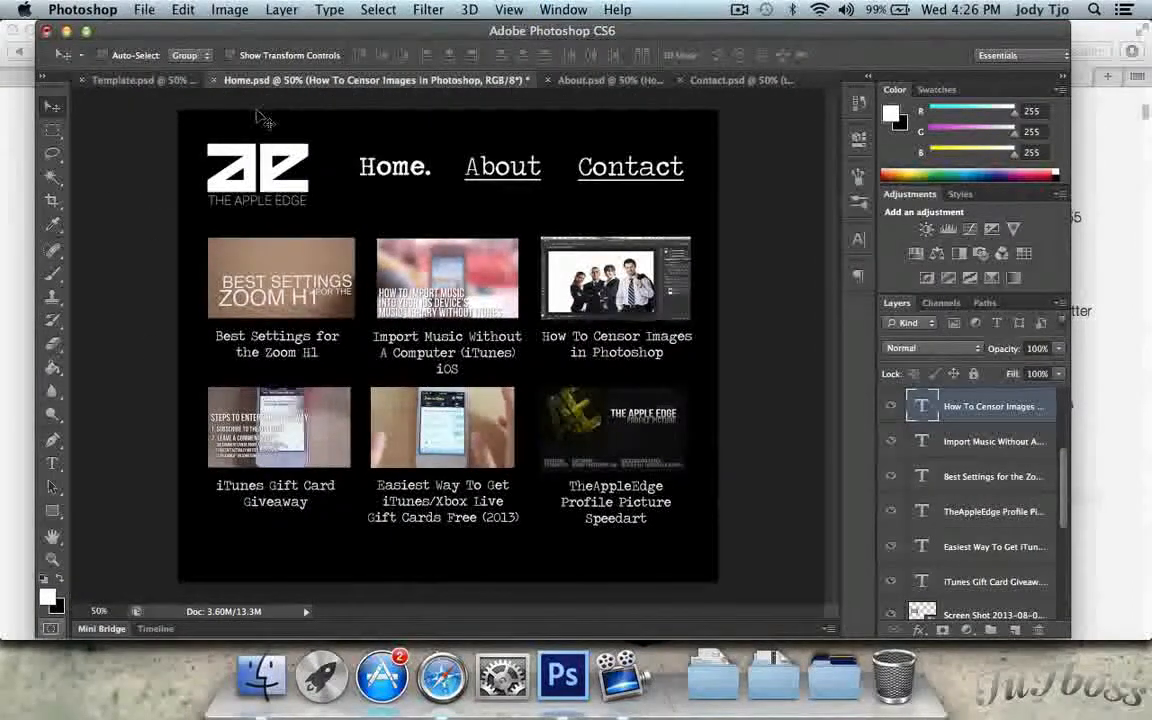
{"action": "key", "text": "super+r"}
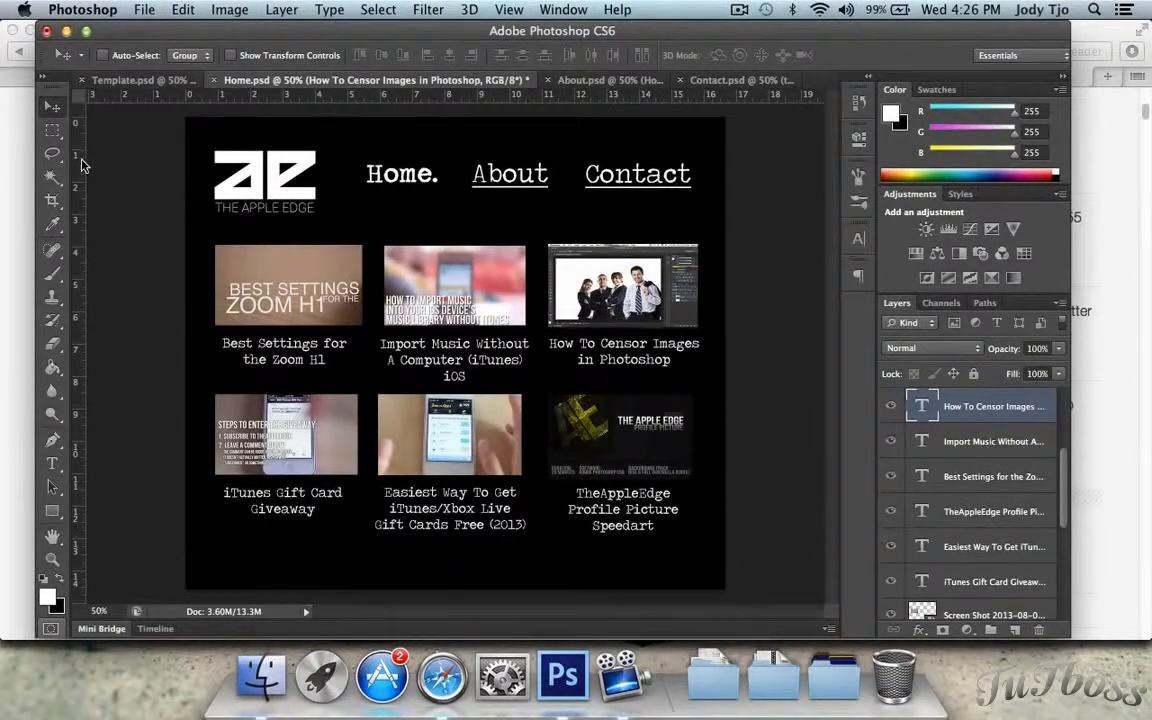
{"action": "left_click_drag", "start_coordinate": [88, 160], "coordinate": [212, 162]}
{"action": "left_click_drag", "start_coordinate": [259, 95], "coordinate": [264, 149]}
{"action": "left_click_drag", "start_coordinate": [77, 160], "coordinate": [320, 165]}
{"action": "left_click_drag", "start_coordinate": [320, 97], "coordinate": [319, 216]}
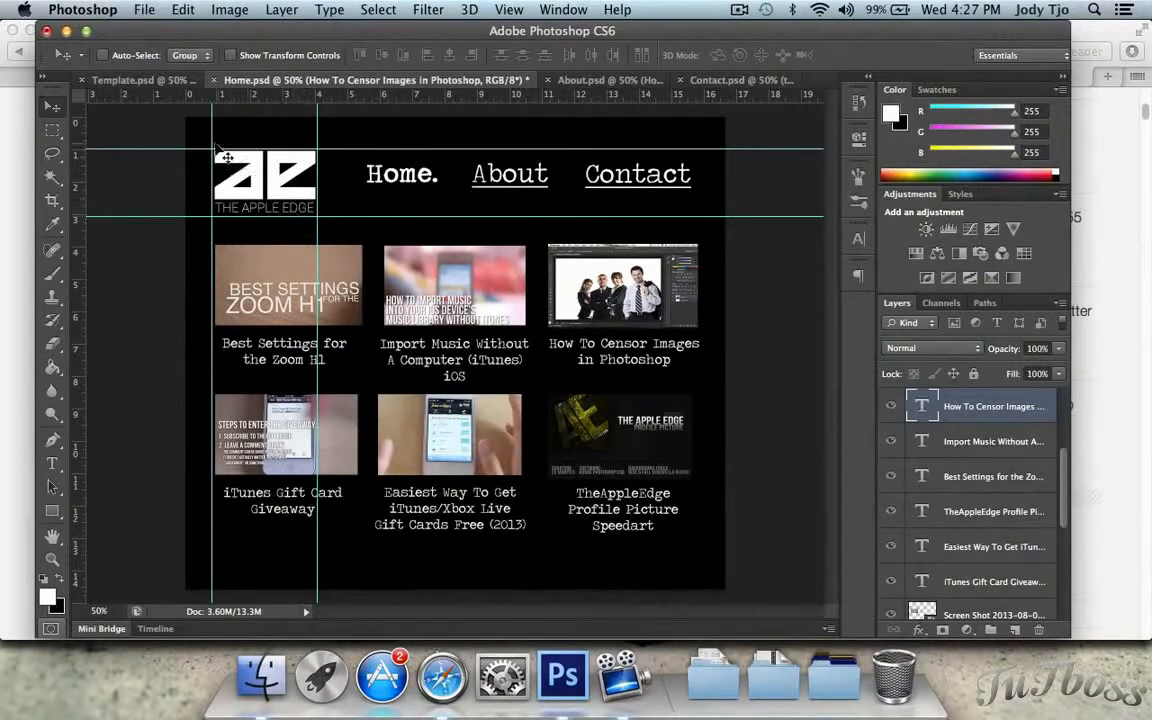
Step: Place guides around the "Home." link in the Home.psd navigation, close to the edges of its text
{"action": "left_click_drag", "start_coordinate": [78, 196], "coordinate": [366, 198]}
{"action": "left_click_drag", "start_coordinate": [356, 92], "coordinate": [396, 164]}
{"action": "left_click_drag", "start_coordinate": [135, 147], "coordinate": [410, 183]}
Step: Add guides around the About and Contact links in Home.psd, enclosing the text and the underlines
{"action": "left_click_drag", "start_coordinate": [78, 140], "coordinate": [469, 138]}
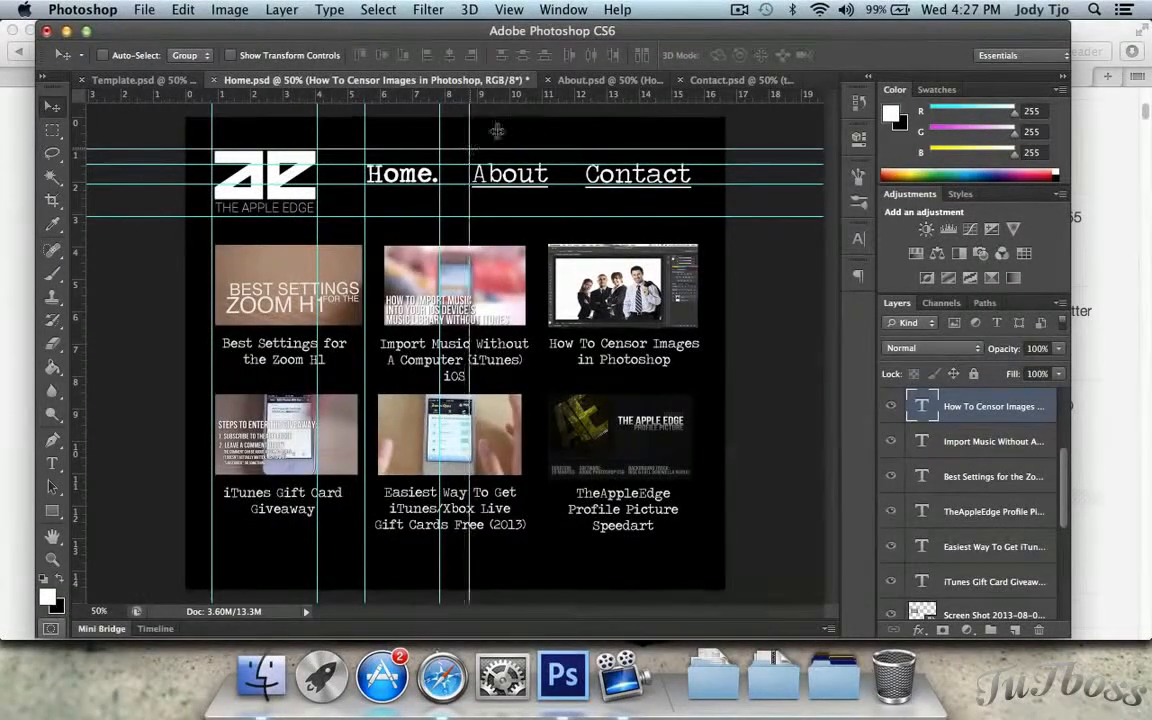
{"action": "left_click_drag", "start_coordinate": [516, 97], "coordinate": [520, 191]}
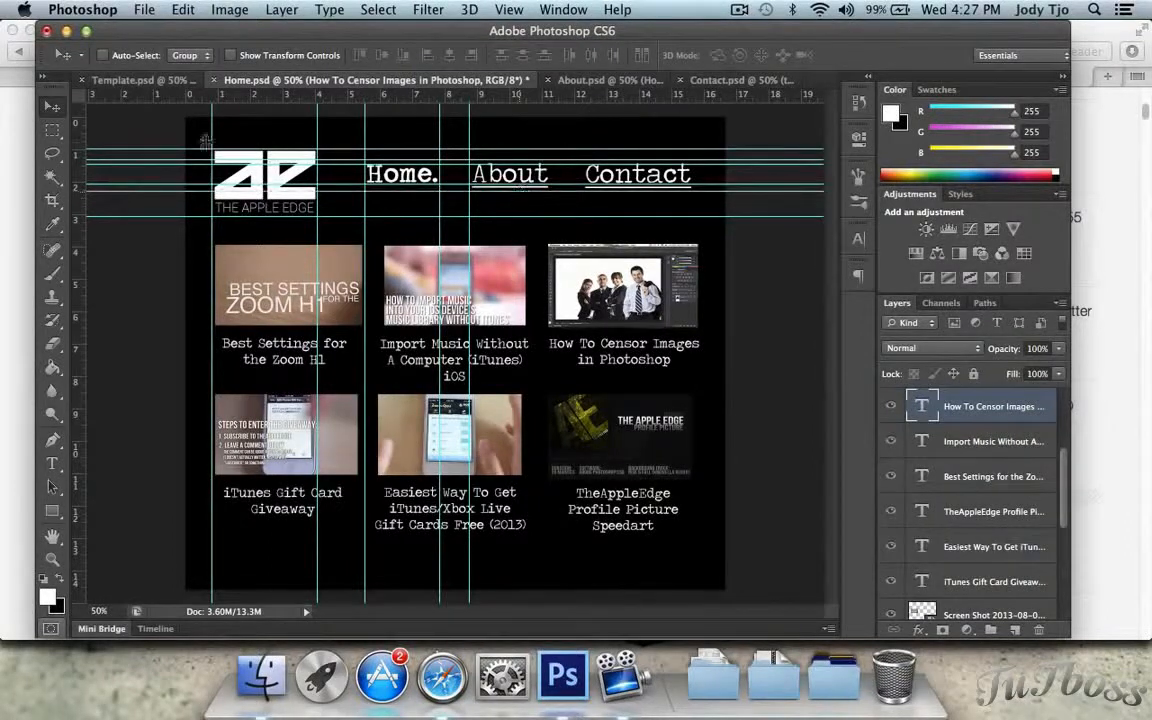
{"action": "left_click_drag", "start_coordinate": [84, 140], "coordinate": [551, 133]}
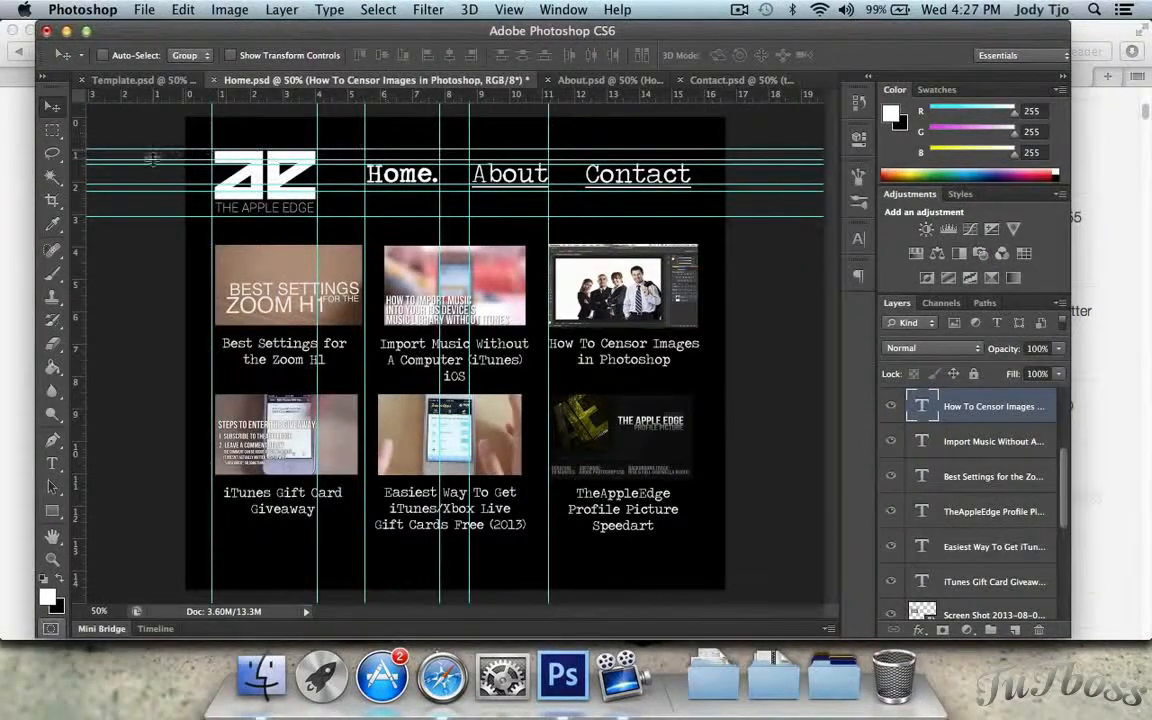
{"action": "left_click_drag", "start_coordinate": [80, 148], "coordinate": [584, 115]}
{"action": "left_click_drag", "start_coordinate": [73, 155], "coordinate": [695, 172]}
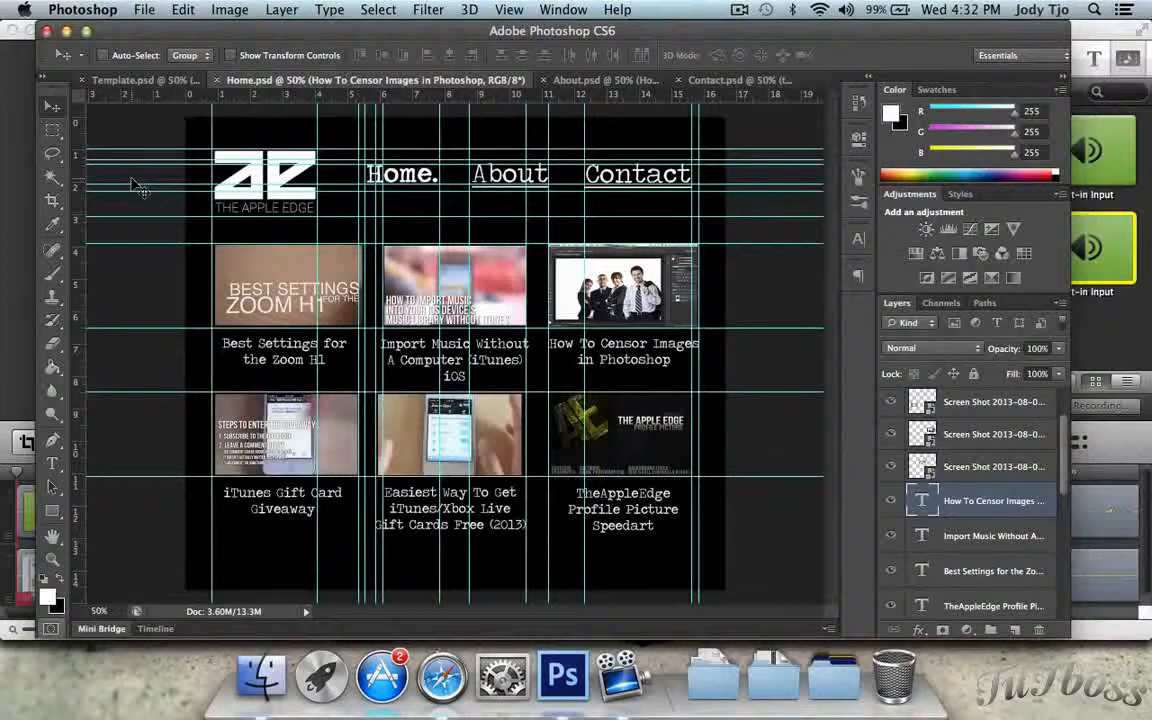
Step: Review the guide layouts on the About.psd and Contact.psd pages
{"action": "left_click", "coordinate": [588, 80]}
{"action": "left_click", "coordinate": [732, 82]}
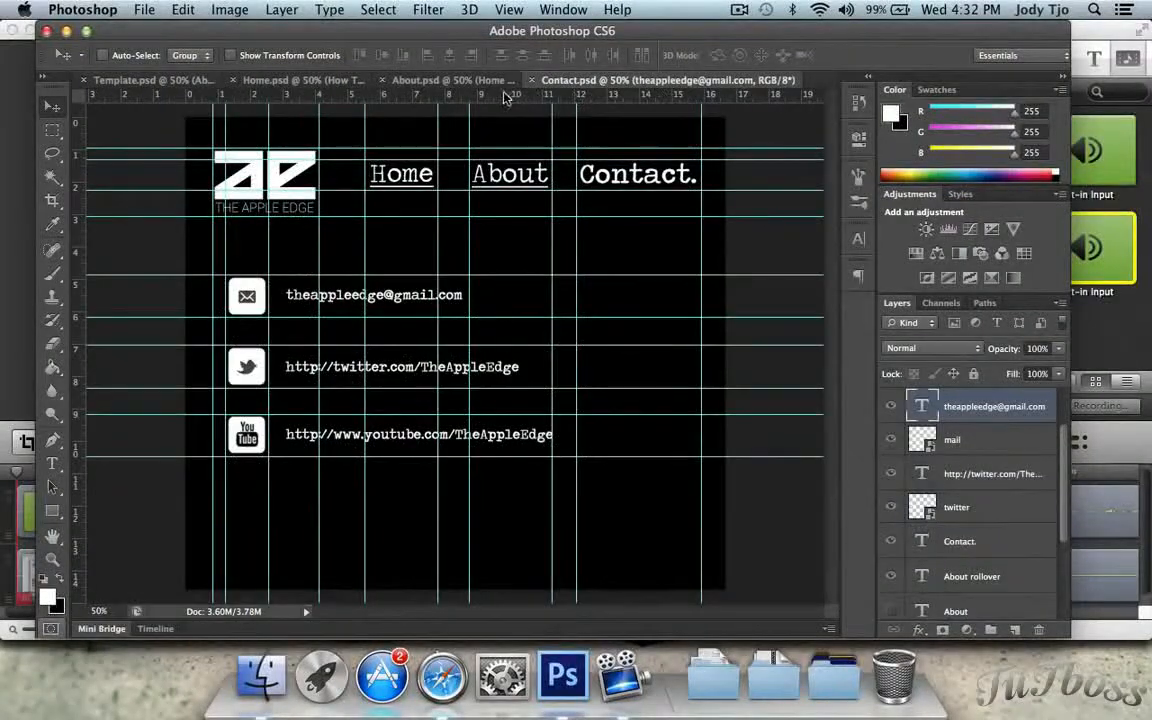
{"action": "left_click", "coordinate": [450, 85]}
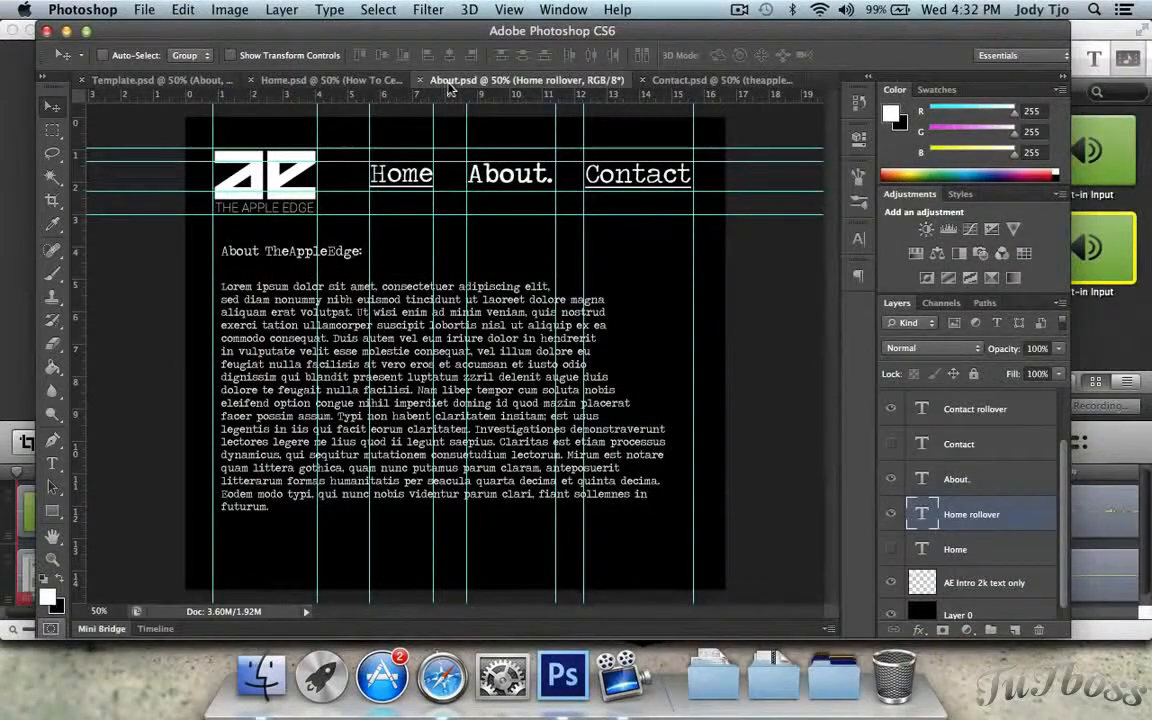
Step: With the Slice tool, draw a slice around the Apple Edge logo in Home.psd, aligned to its guides
{"action": "left_click", "coordinate": [58, 208]}
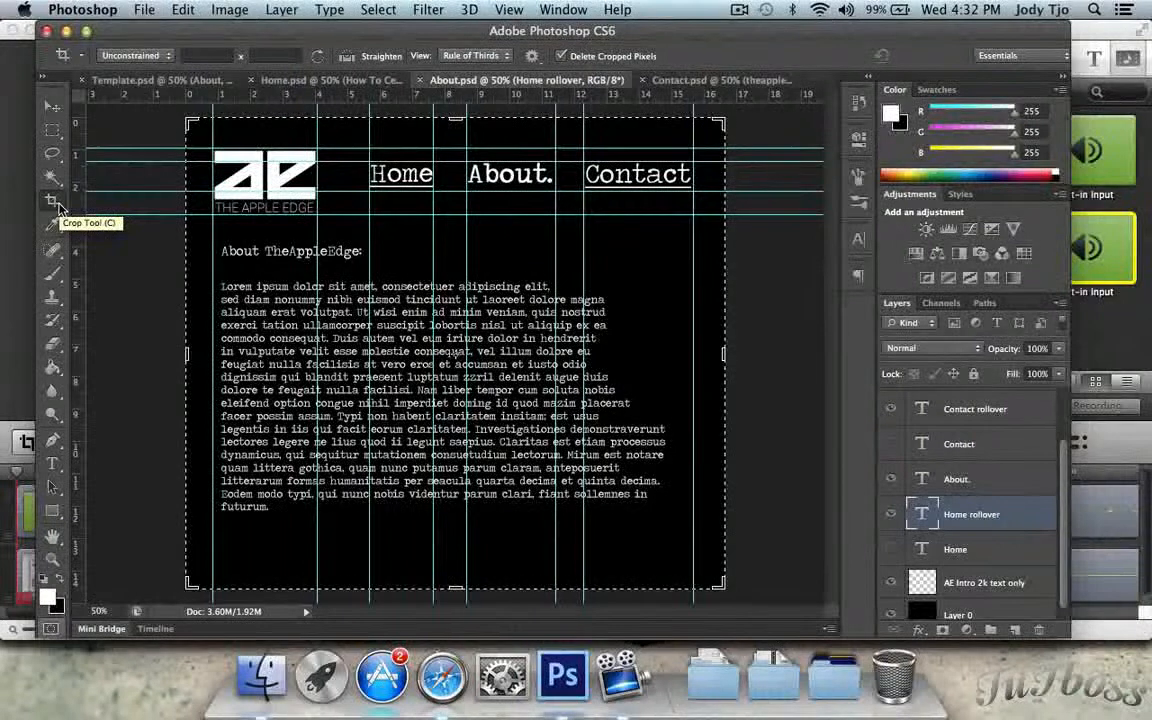
{"action": "left_click", "coordinate": [54, 202]}
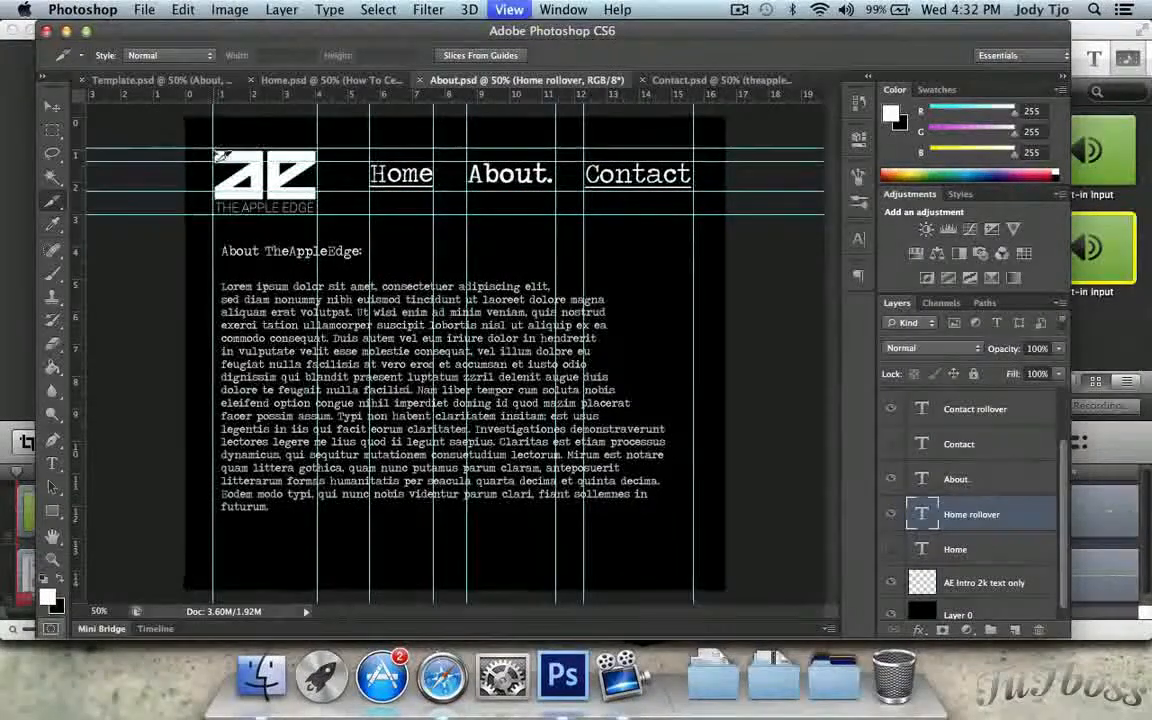
{"action": "key", "text": "super+equal"}
{"action": "scroll", "coordinate": [226, 145], "scroll_direction": "up", "scroll_amount": 4}
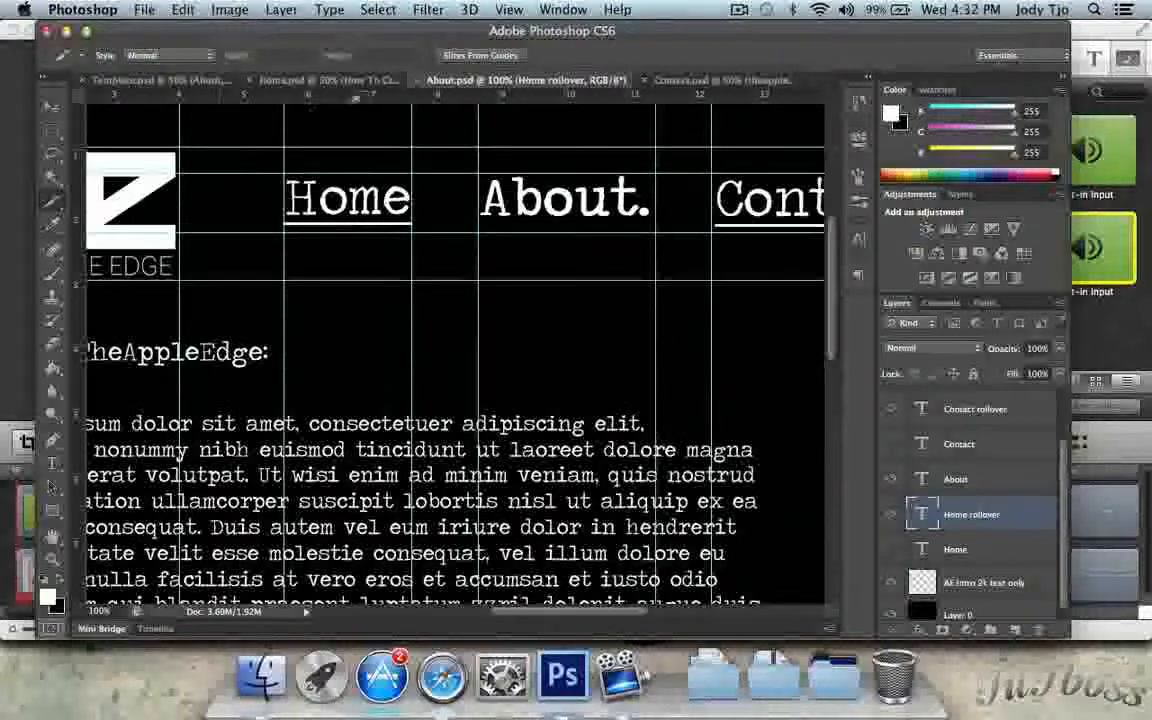
{"action": "left_click", "coordinate": [373, 82]}
{"action": "key", "text": "super+equal"}
{"action": "key", "text": "super+equal"}
{"action": "key", "text": "super+equal"}
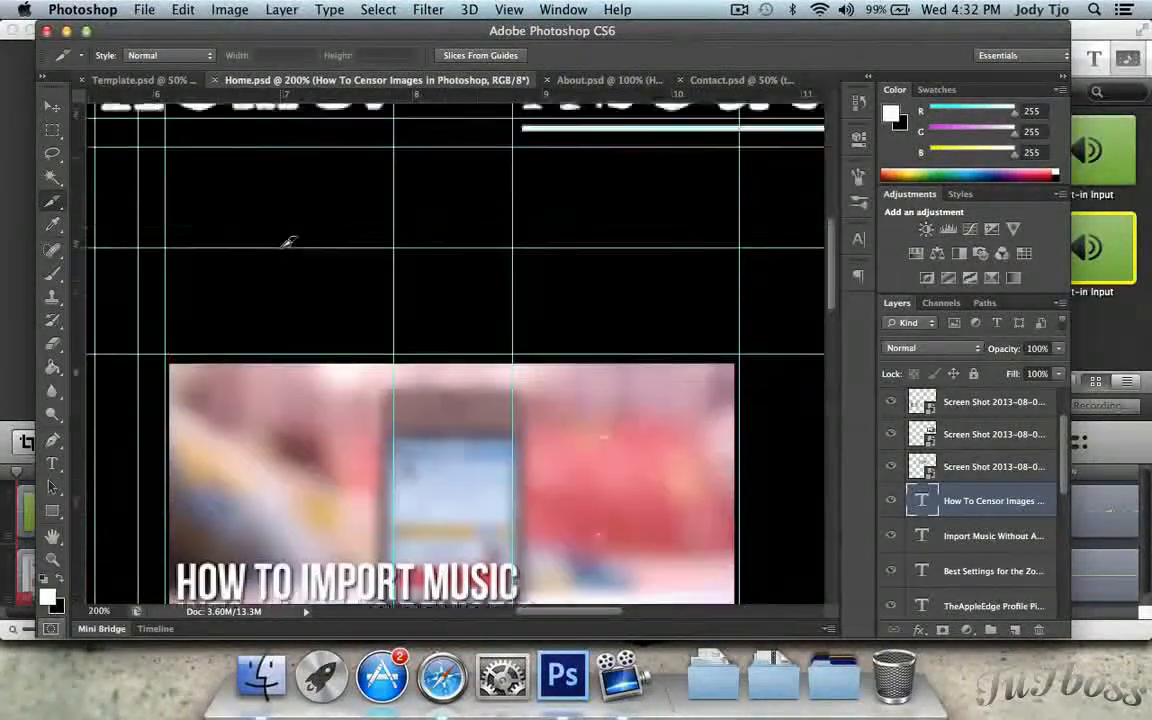
{"action": "scroll", "coordinate": [381, 377], "scroll_direction": "up", "scroll_amount": 5}
{"action": "left_click_drag", "start_coordinate": [559, 605], "coordinate": [451, 617]}
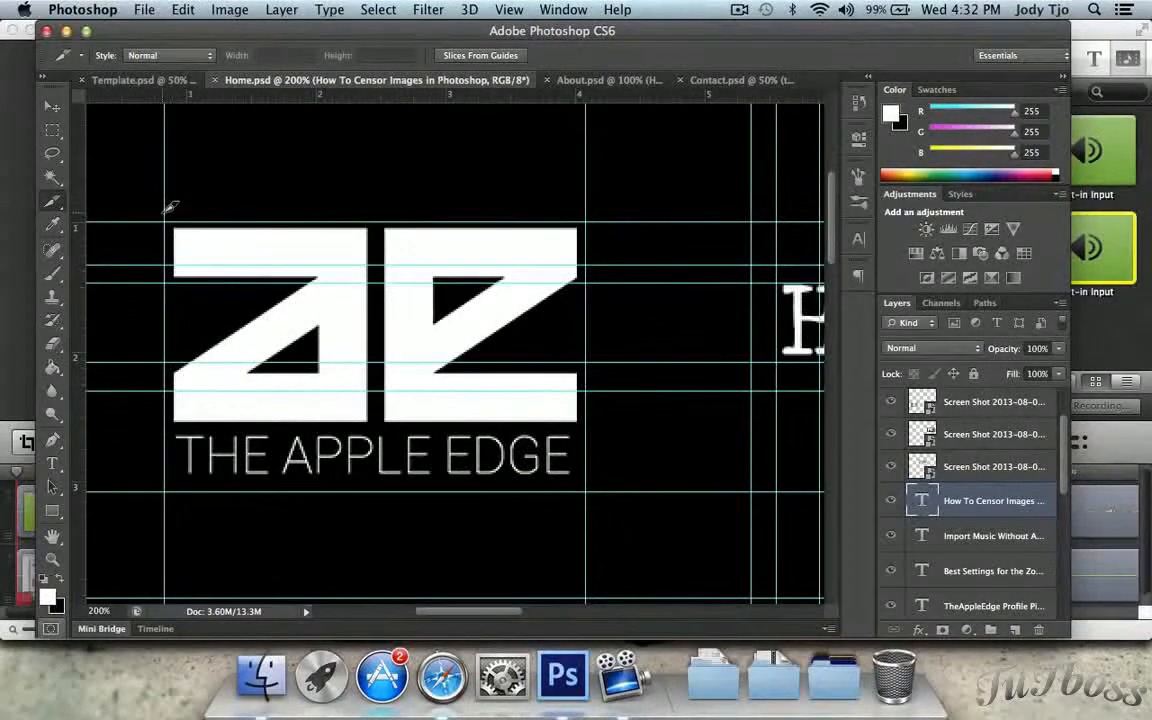
{"action": "left_click_drag", "start_coordinate": [177, 231], "coordinate": [592, 485]}
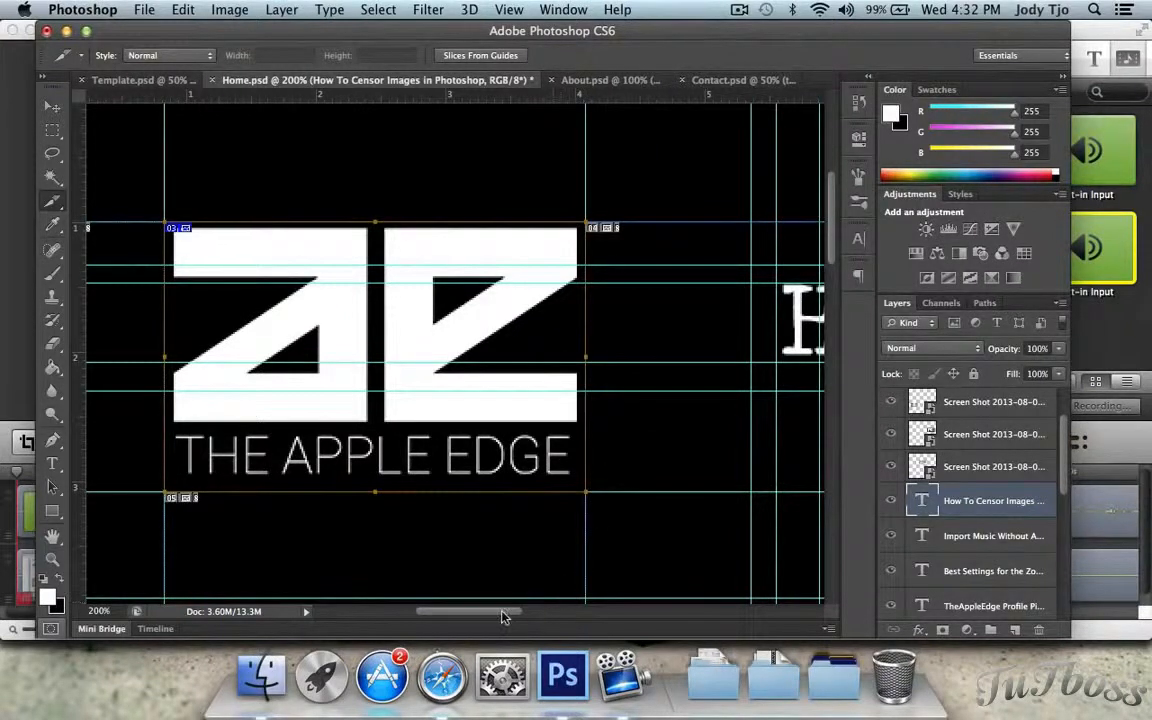
Step: Draw separate slices around the "Home." link and the underlined About link, following their guides
{"action": "left_click_drag", "start_coordinate": [503, 617], "coordinate": [592, 617]}
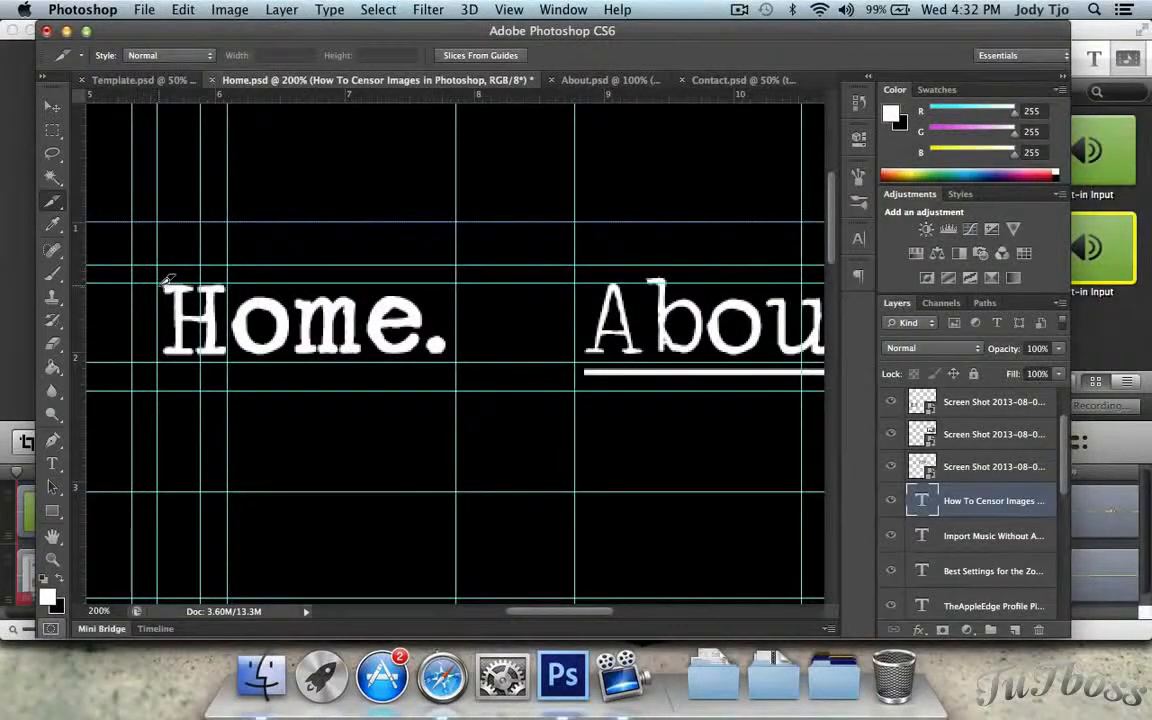
{"action": "left_click_drag", "start_coordinate": [162, 283], "coordinate": [460, 361]}
{"action": "left_click_drag", "start_coordinate": [555, 613], "coordinate": [605, 618]}
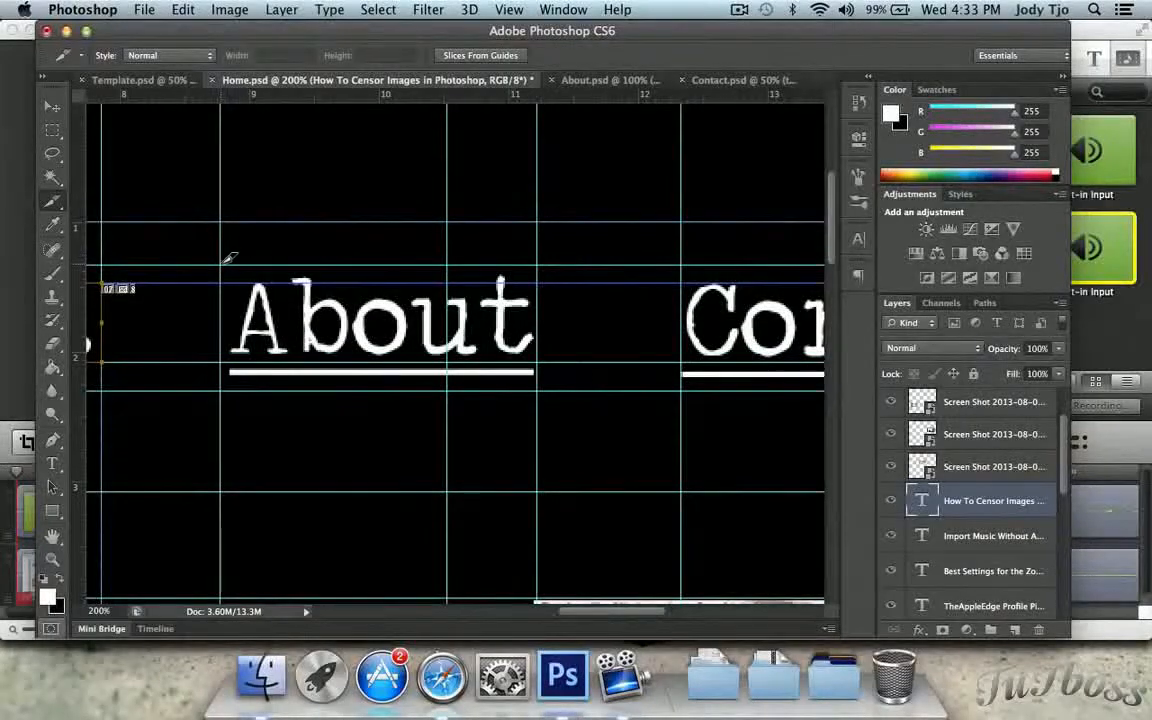
{"action": "left_click_drag", "start_coordinate": [229, 258], "coordinate": [549, 384]}
Step: Draw a slice around the underlined Contact link, following its guides
{"action": "left_click_drag", "start_coordinate": [634, 620], "coordinate": [737, 617]}
{"action": "scroll", "coordinate": [590, 545], "scroll_direction": "left", "scroll_amount": 5}
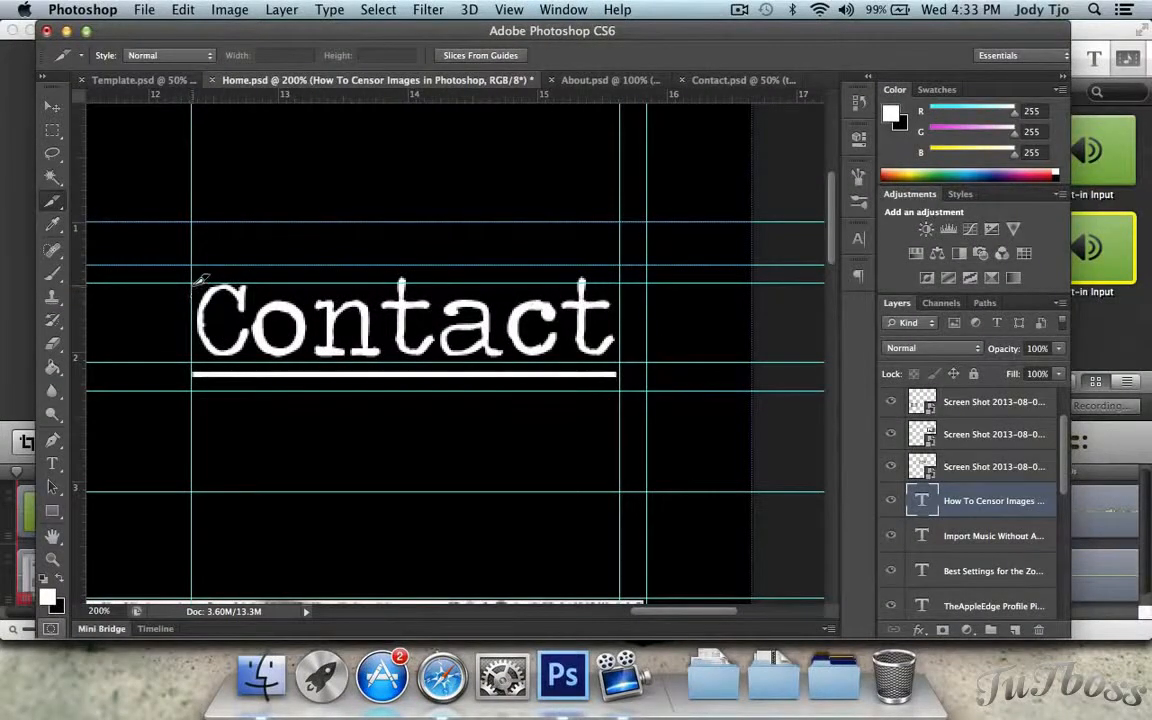
{"action": "left_click_drag", "start_coordinate": [197, 261], "coordinate": [650, 390]}
{"action": "scroll", "coordinate": [640, 390], "scroll_direction": "down", "scroll_amount": 8}
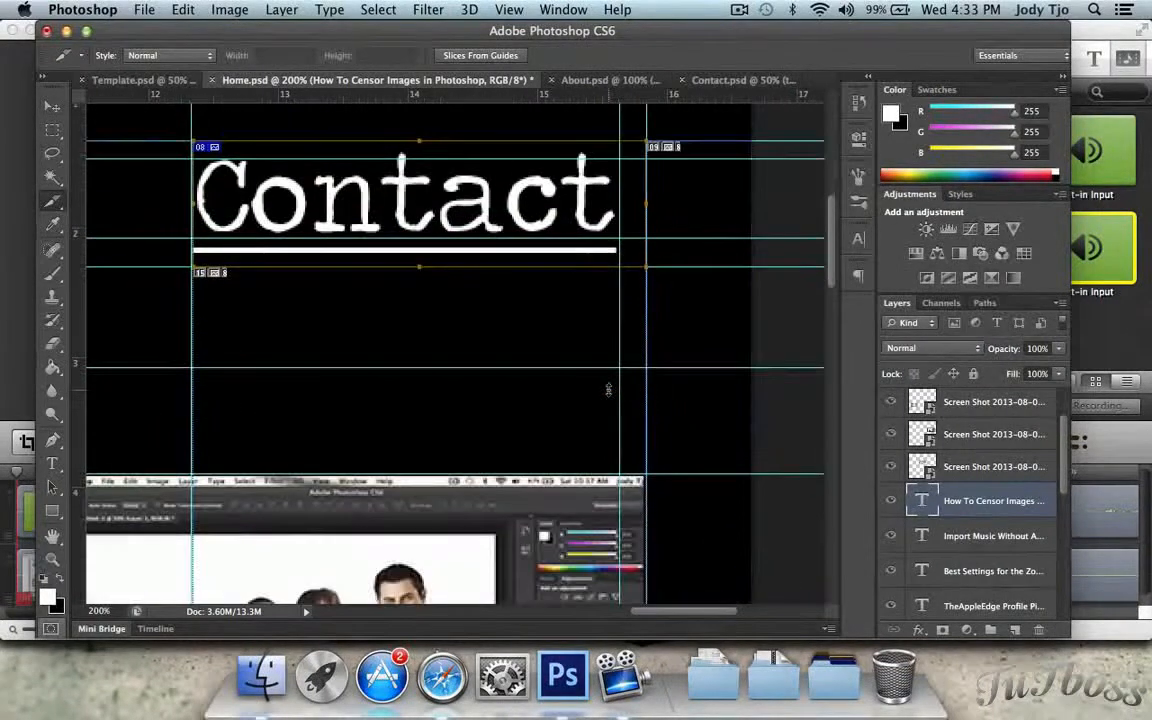
Step: Draw a slice around the How To Censor Images in Photoshop thumbnail in Home.psd, aligned to its guides
{"action": "scroll", "coordinate": [608, 390], "scroll_direction": "down", "scroll_amount": 4}
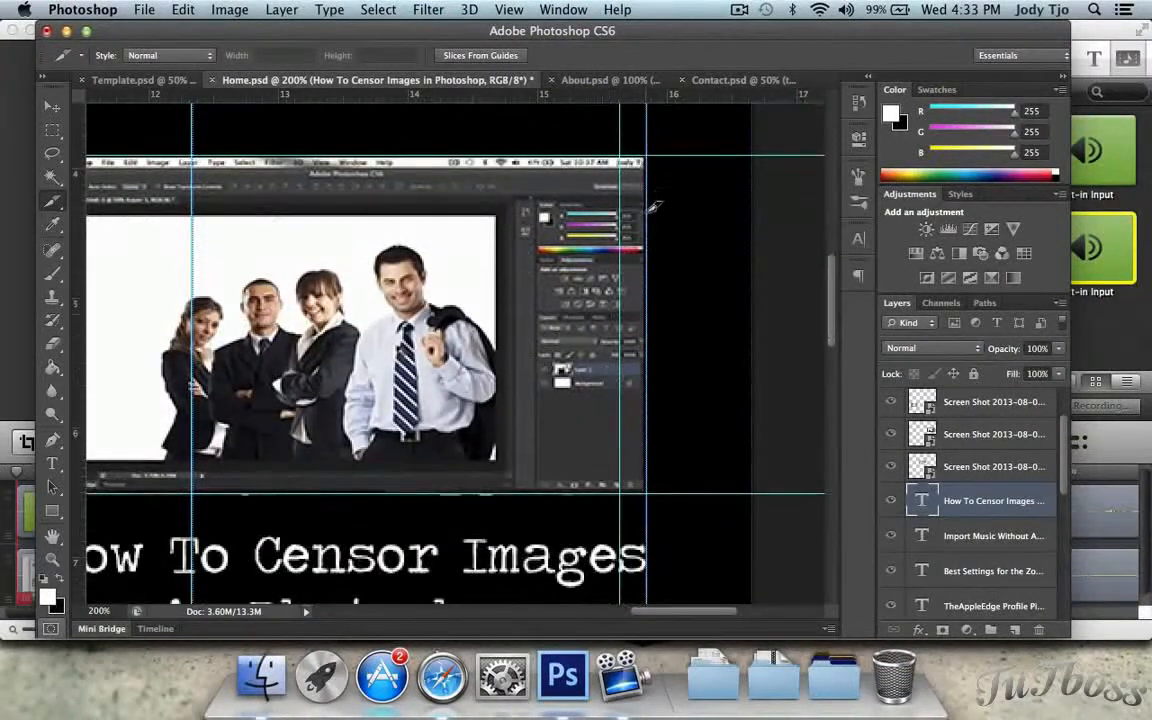
{"action": "scroll", "coordinate": [660, 153], "scroll_direction": "down", "scroll_amount": 5}
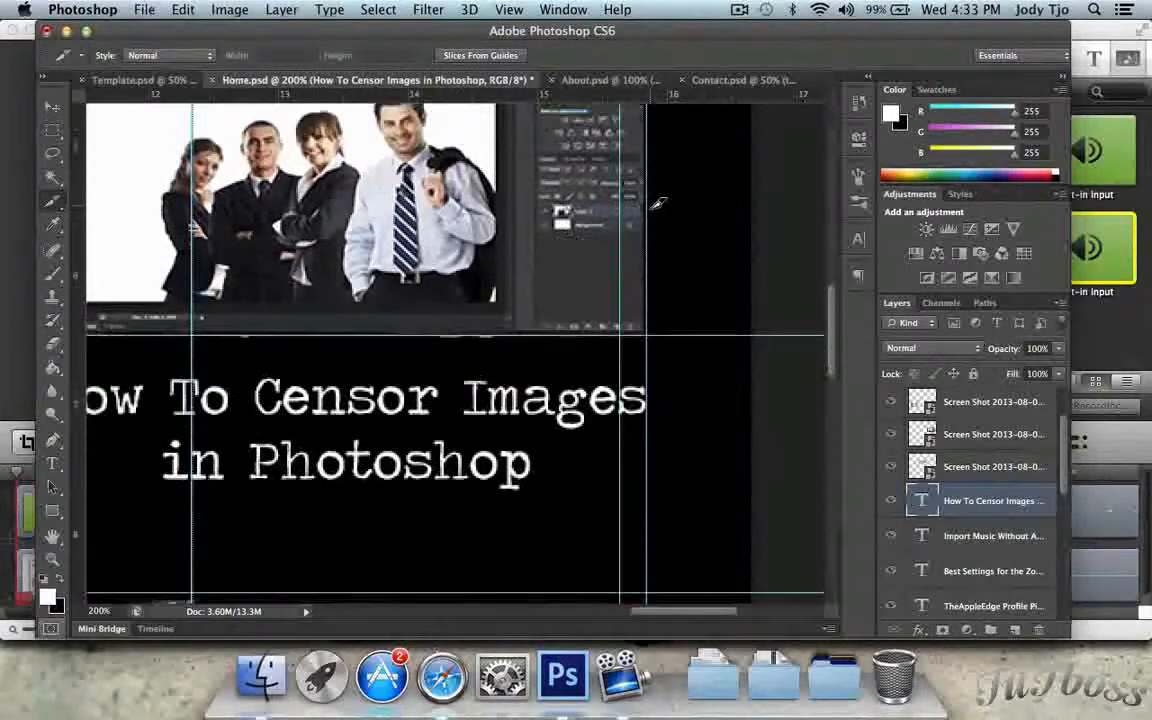
{"action": "scroll", "coordinate": [658, 203], "scroll_direction": "up", "scroll_amount": 8}
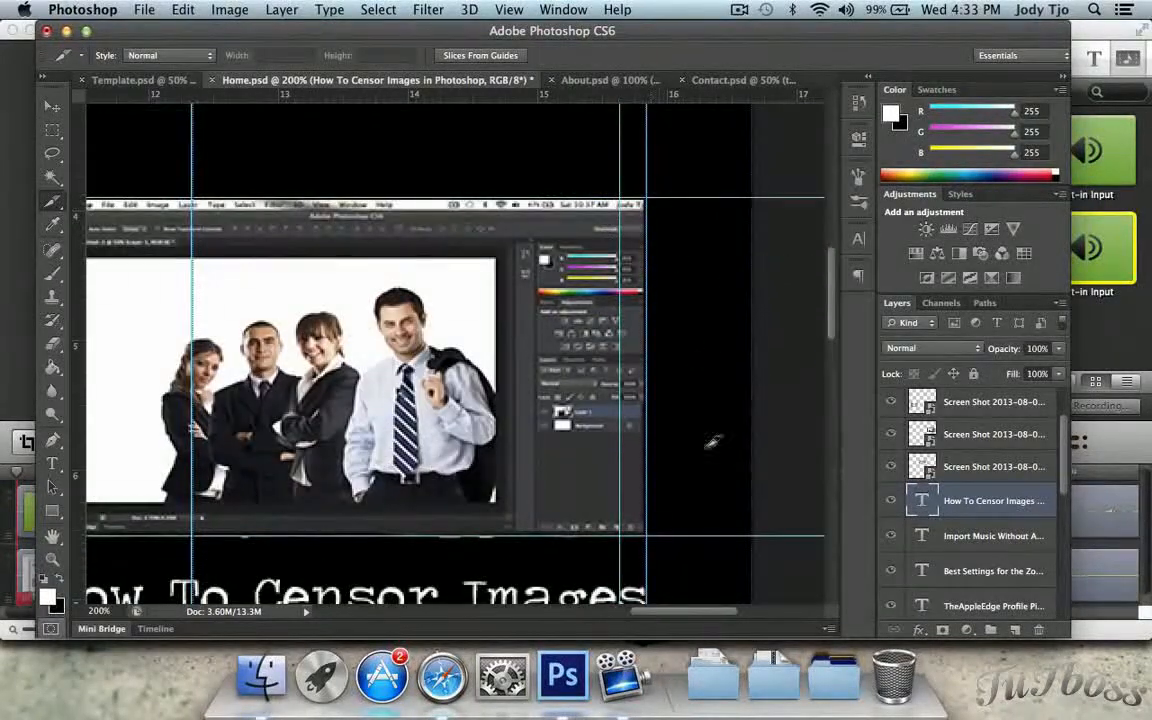
{"action": "scroll", "coordinate": [655, 600], "scroll_direction": "left", "scroll_amount": 5}
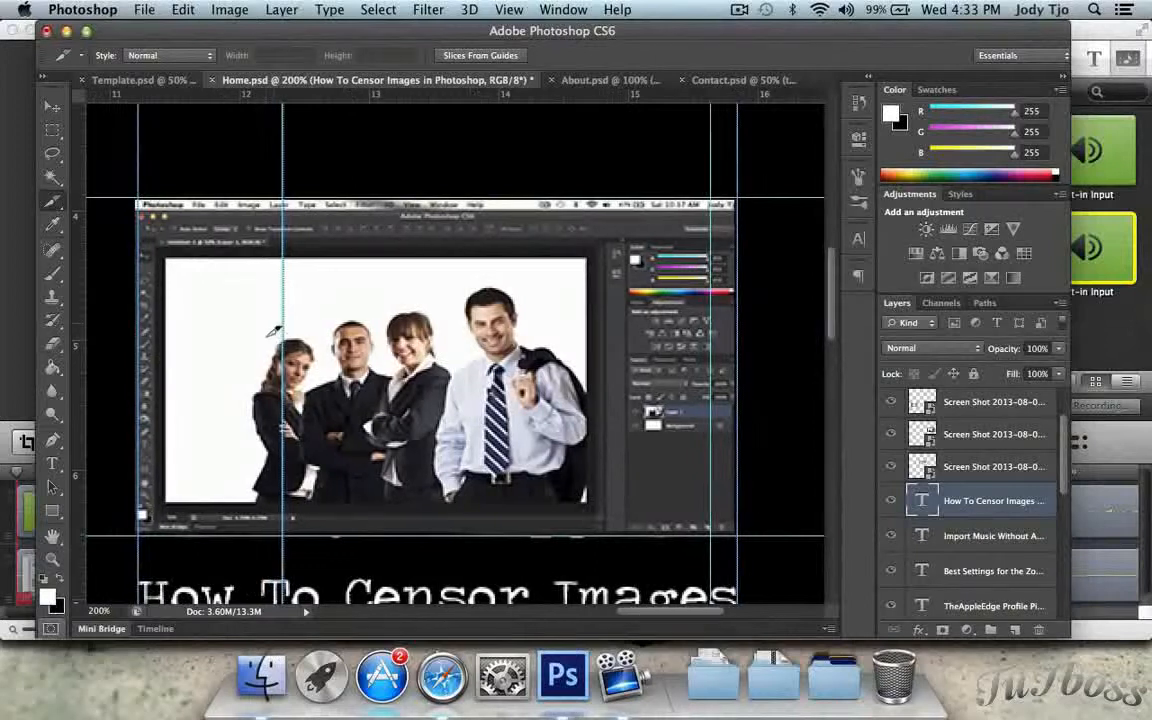
{"action": "left_click_drag", "start_coordinate": [740, 197], "coordinate": [136, 531]}
{"action": "left_click_drag", "start_coordinate": [643, 620], "coordinate": [447, 620]}
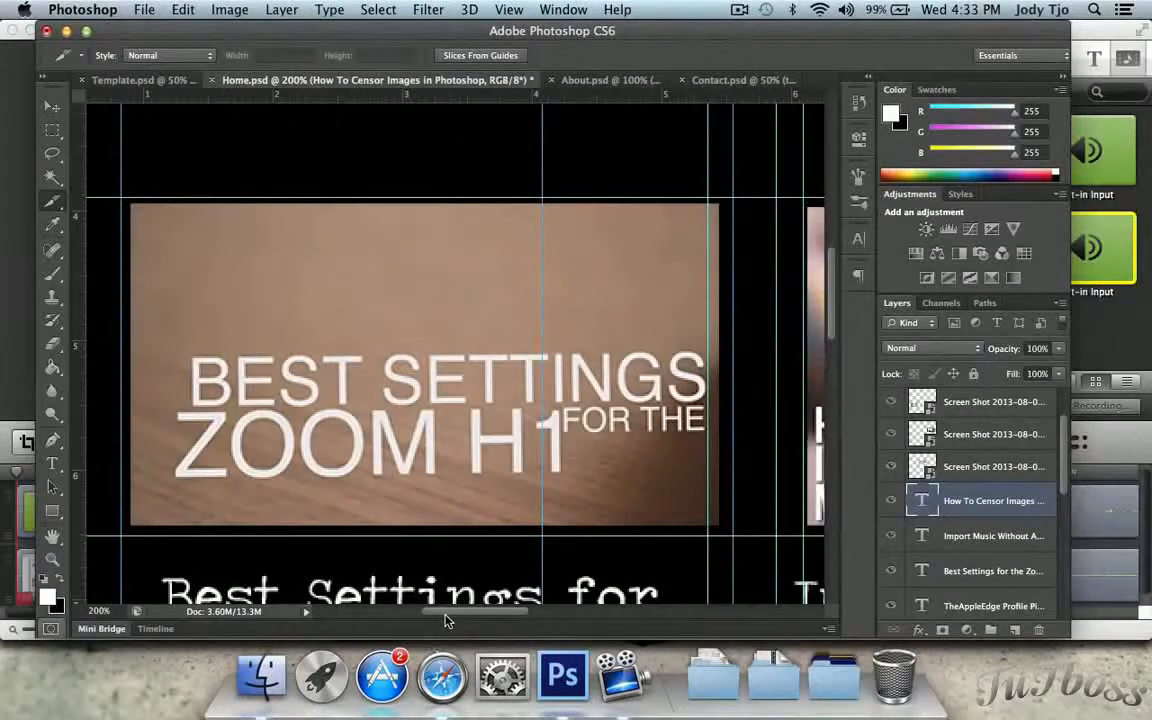
{"action": "key", "text": "super+minus"}
{"action": "key", "text": "super+minus"}
{"action": "key", "text": "super+minus"}
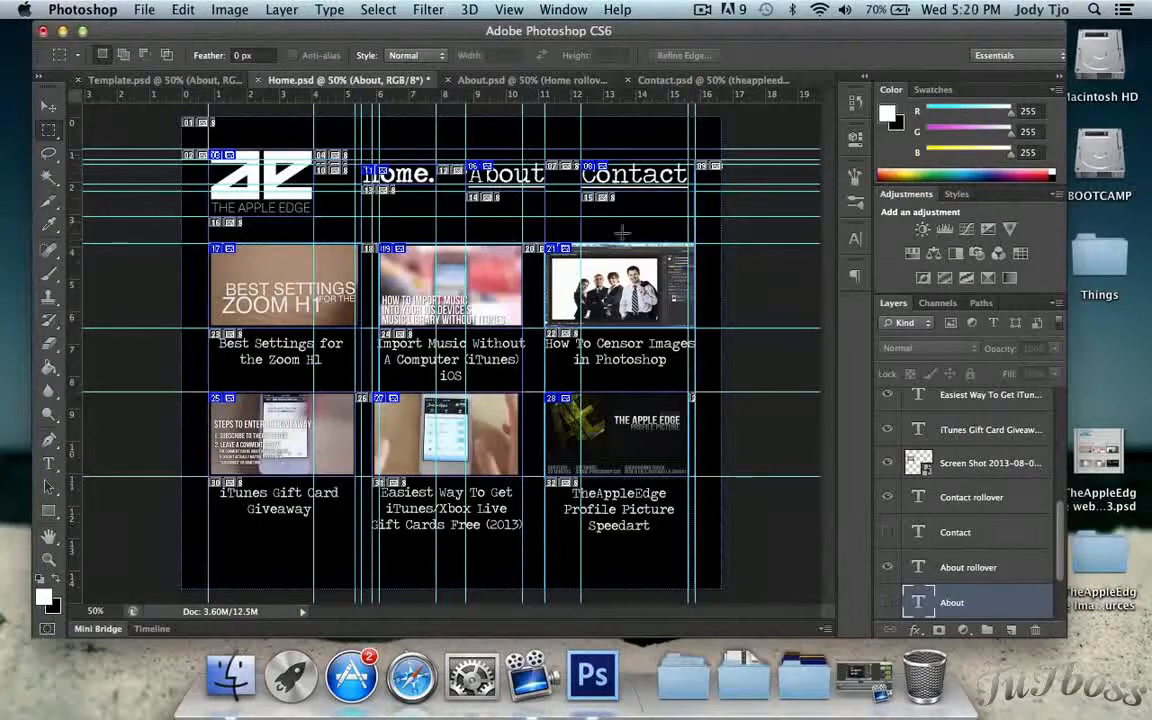
Step: In Home.psd, hide the About rollover and Contact rollover layers and show the plain About and Contact layers
{"action": "scroll", "coordinate": [935, 495], "scroll_direction": "down", "scroll_amount": 2}
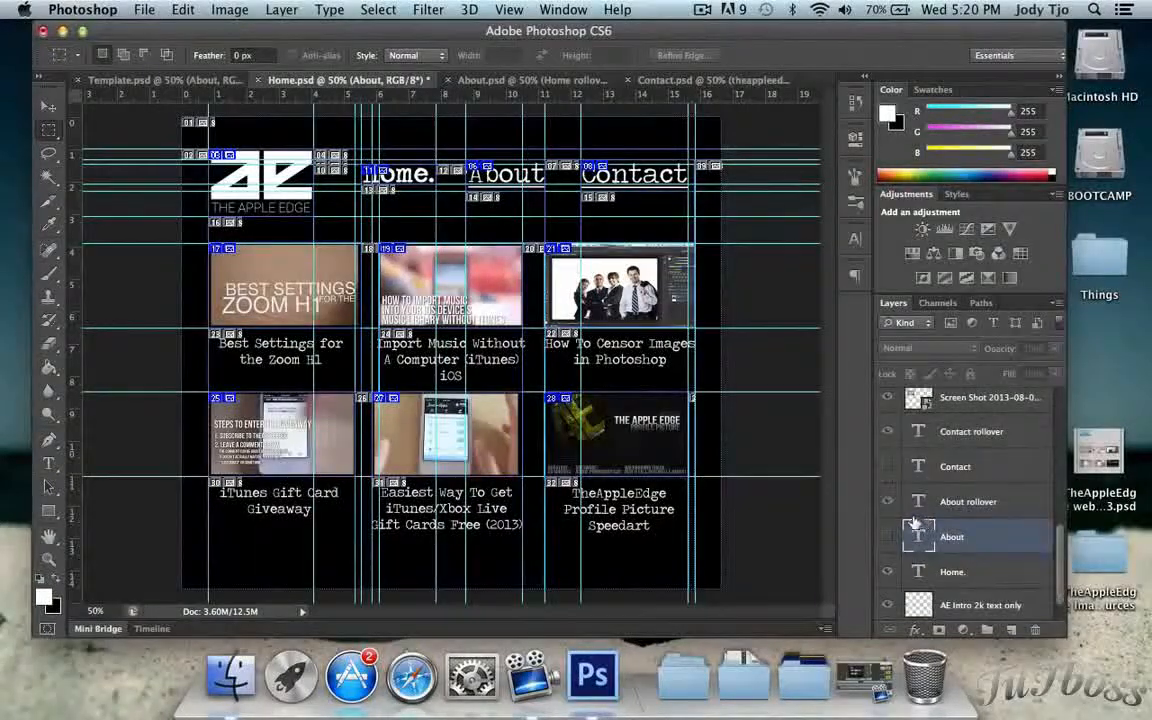
{"action": "left_click", "coordinate": [887, 502]}
{"action": "left_click", "coordinate": [887, 537]}
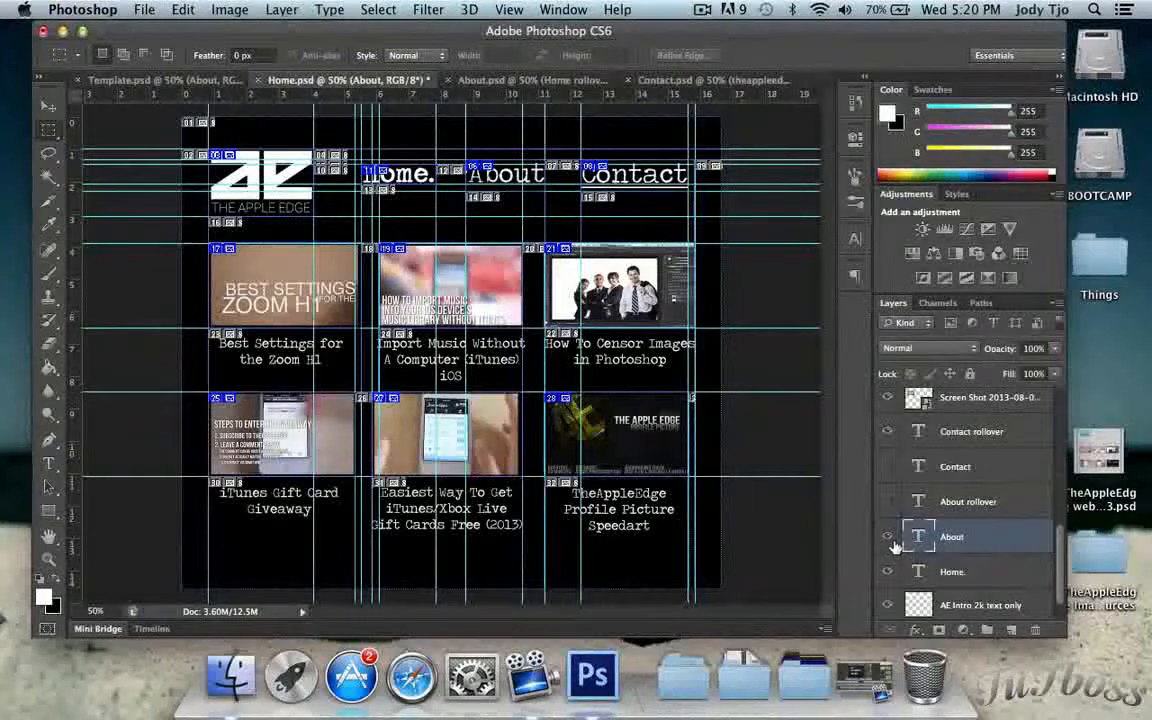
{"action": "left_click", "coordinate": [887, 431]}
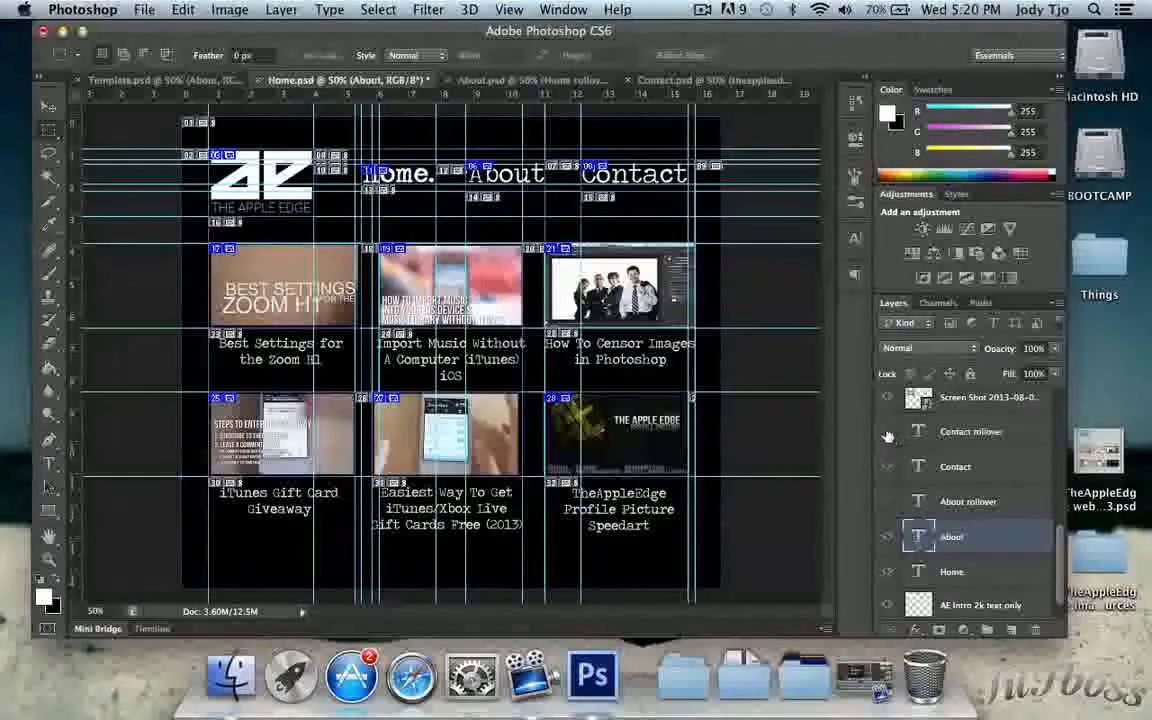
Step: In About.psd, hide the Home rollover and Contact rollover layers and show the plain Home and Contact layers
{"action": "left_click", "coordinate": [530, 86]}
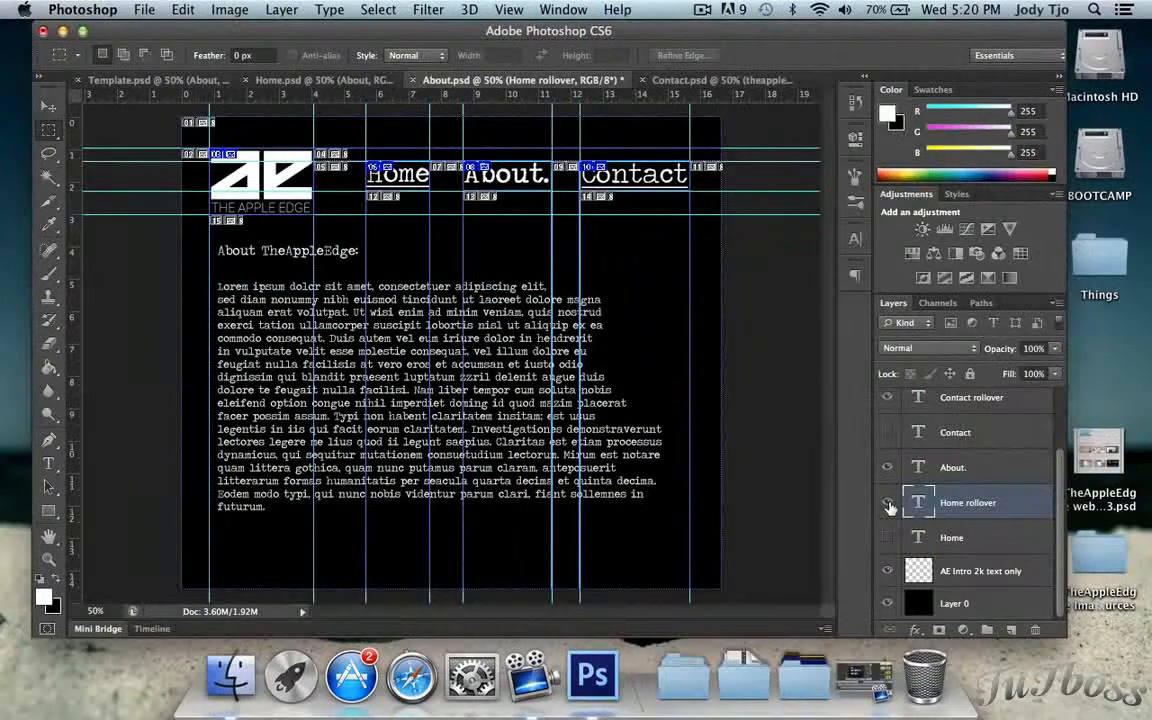
{"action": "left_click", "coordinate": [887, 537]}
{"action": "left_click", "coordinate": [887, 502]}
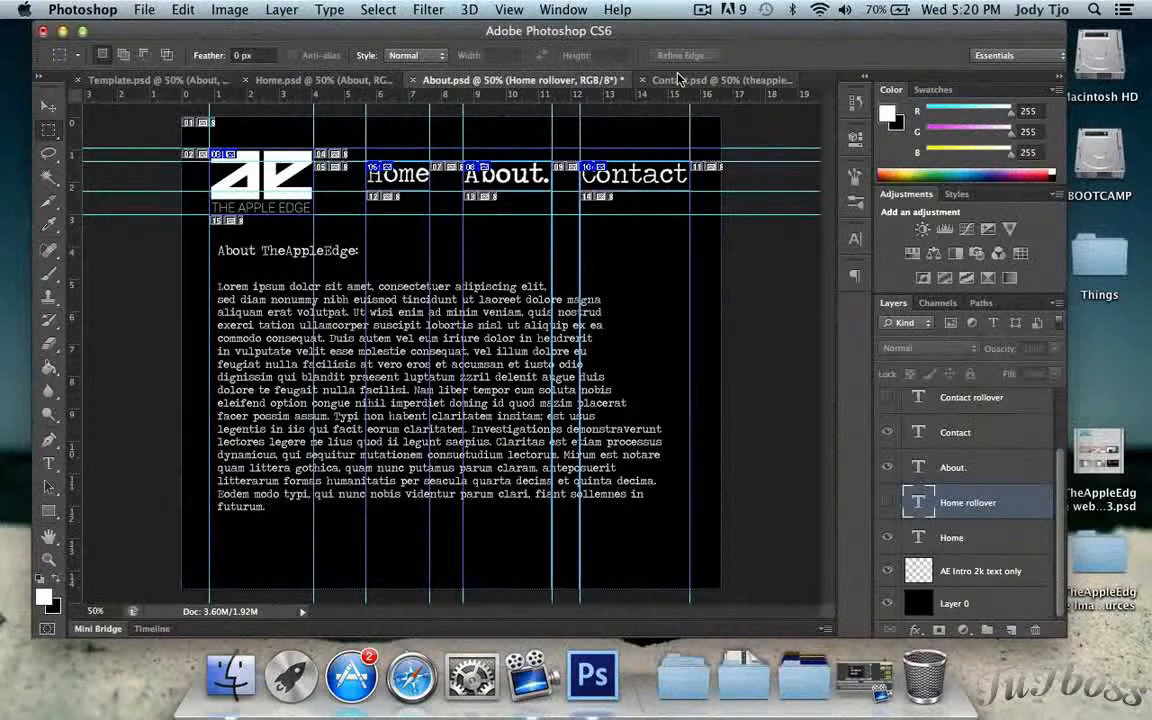
Step: In Contact.psd, hide the Home rollover and About rollover layers and show the plain Home and About layers
{"action": "left_click", "coordinate": [660, 80]}
{"action": "scroll", "coordinate": [907, 450], "scroll_direction": "down", "scroll_amount": 3}
{"action": "left_click", "coordinate": [887, 537]}
{"action": "left_click", "coordinate": [887, 502]}
{"action": "left_click", "coordinate": [887, 467]}
{"action": "left_click", "coordinate": [887, 432]}
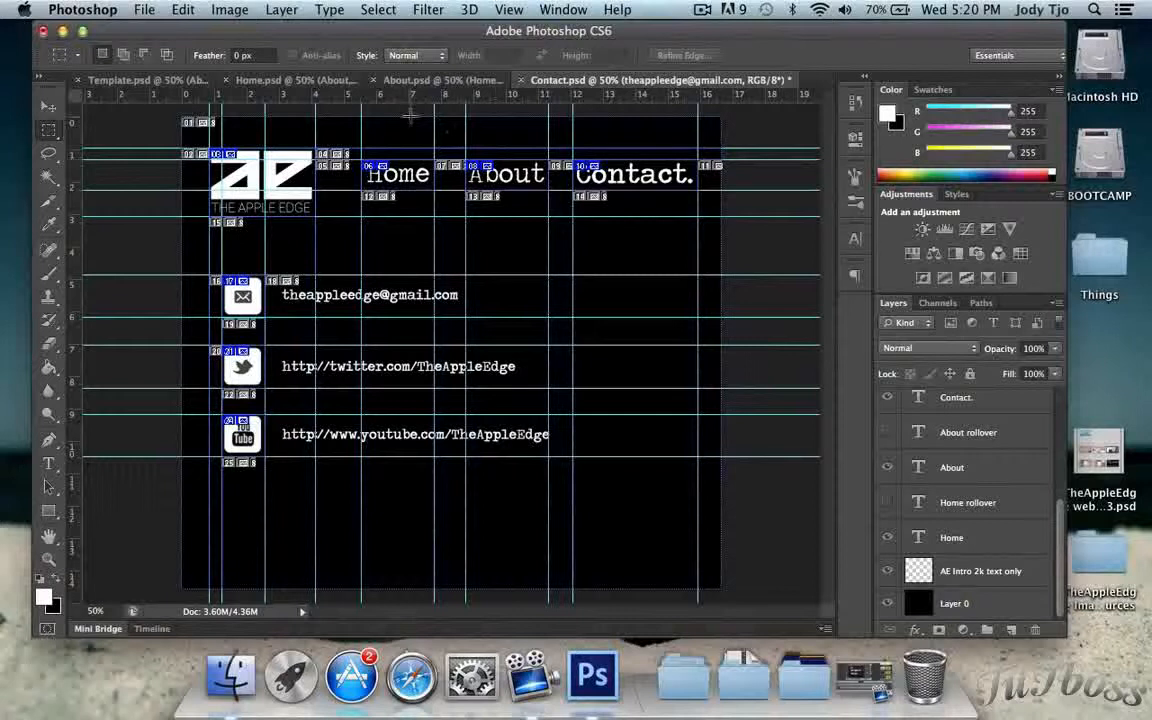
Step: Open Home.psd in Save for Web with the JPEG format at Maximum quality, 100
{"action": "left_click", "coordinate": [305, 80]}
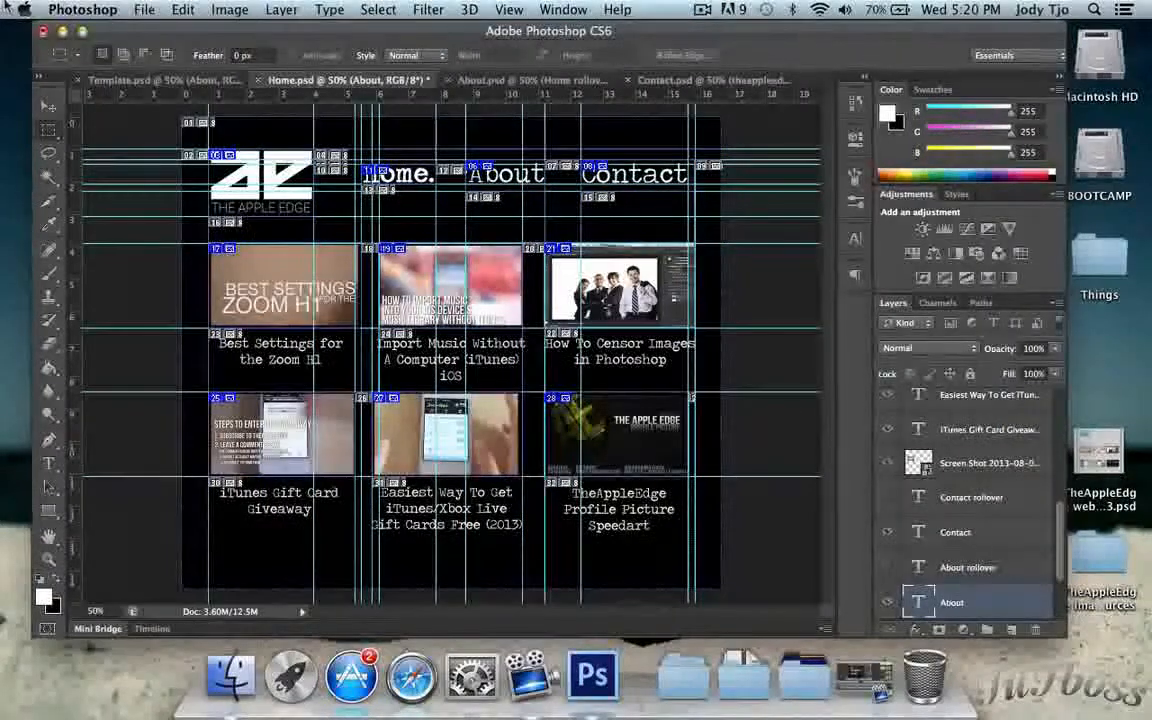
{"action": "left_click", "coordinate": [147, 10]}
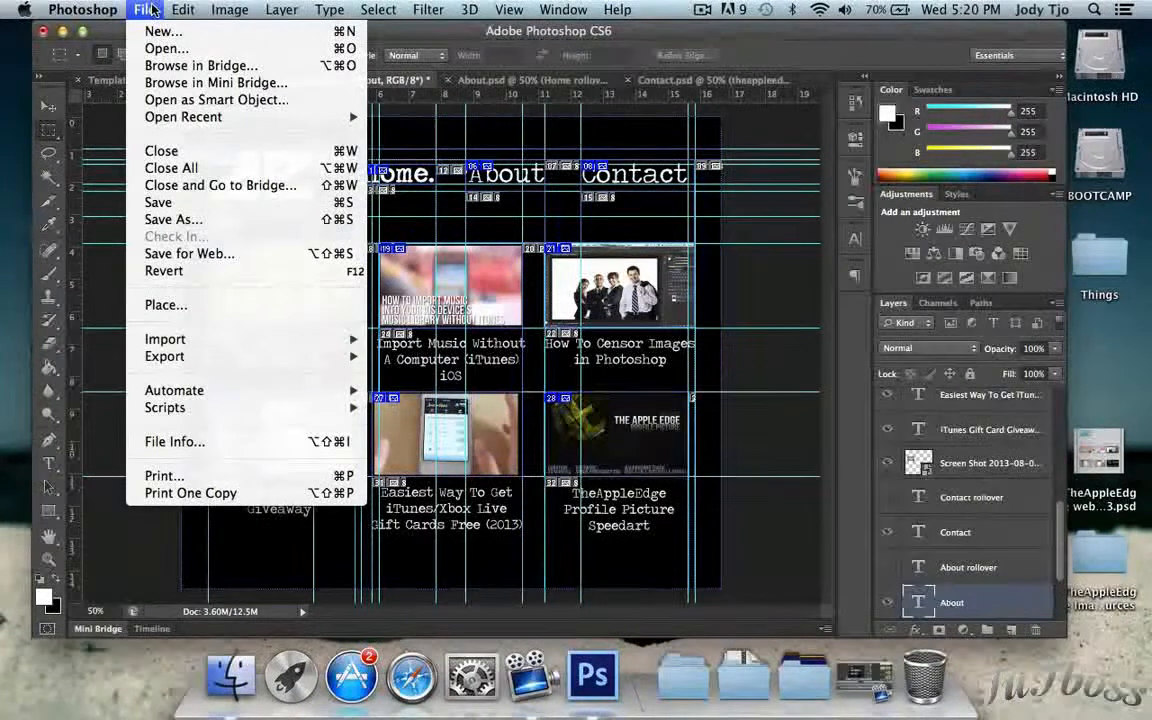
{"action": "left_click", "coordinate": [207, 257]}
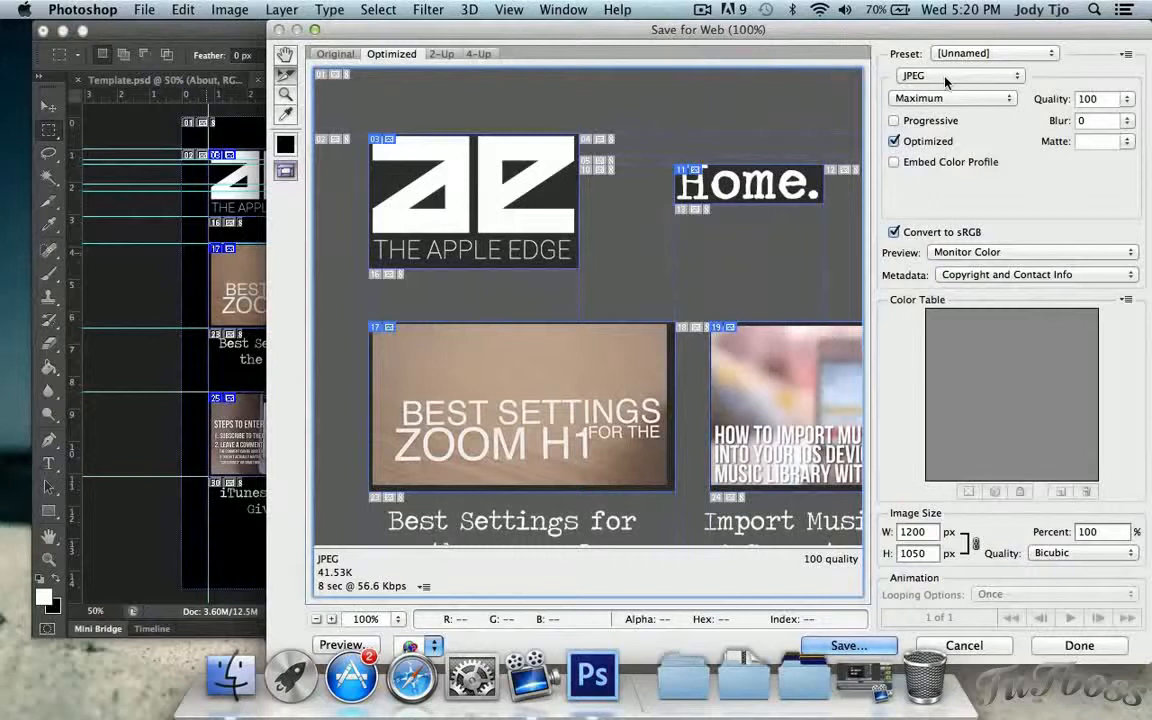
{"action": "left_click", "coordinate": [946, 78]}
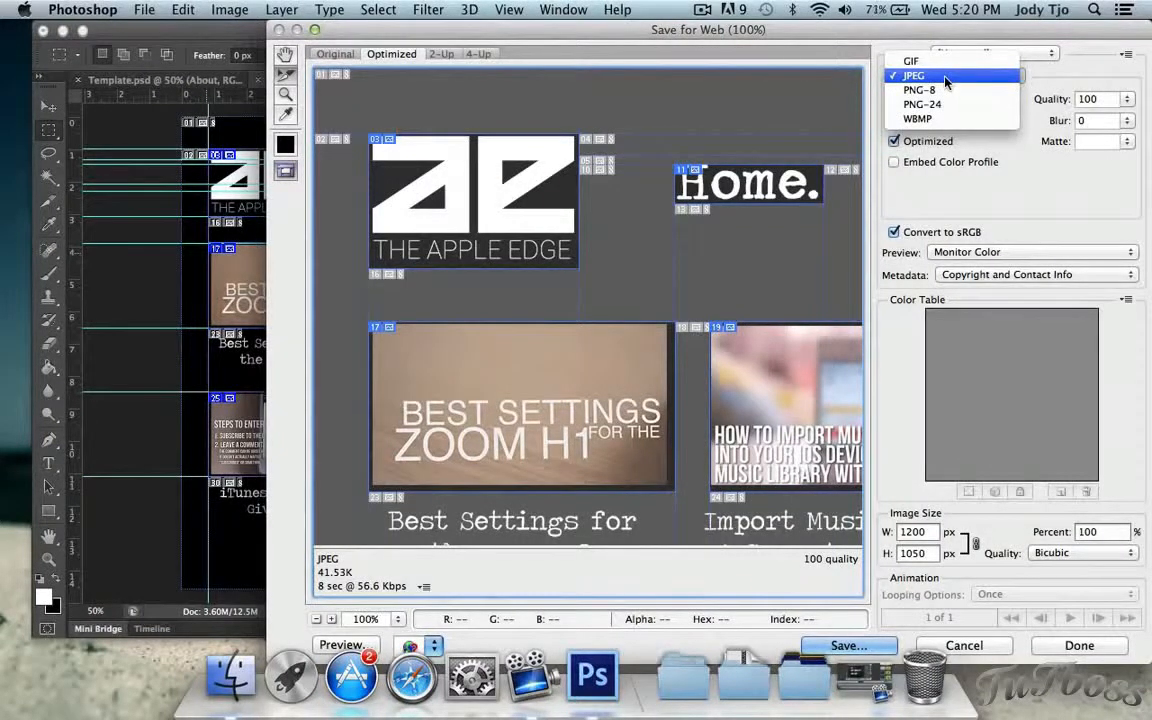
{"action": "left_click", "coordinate": [946, 77]}
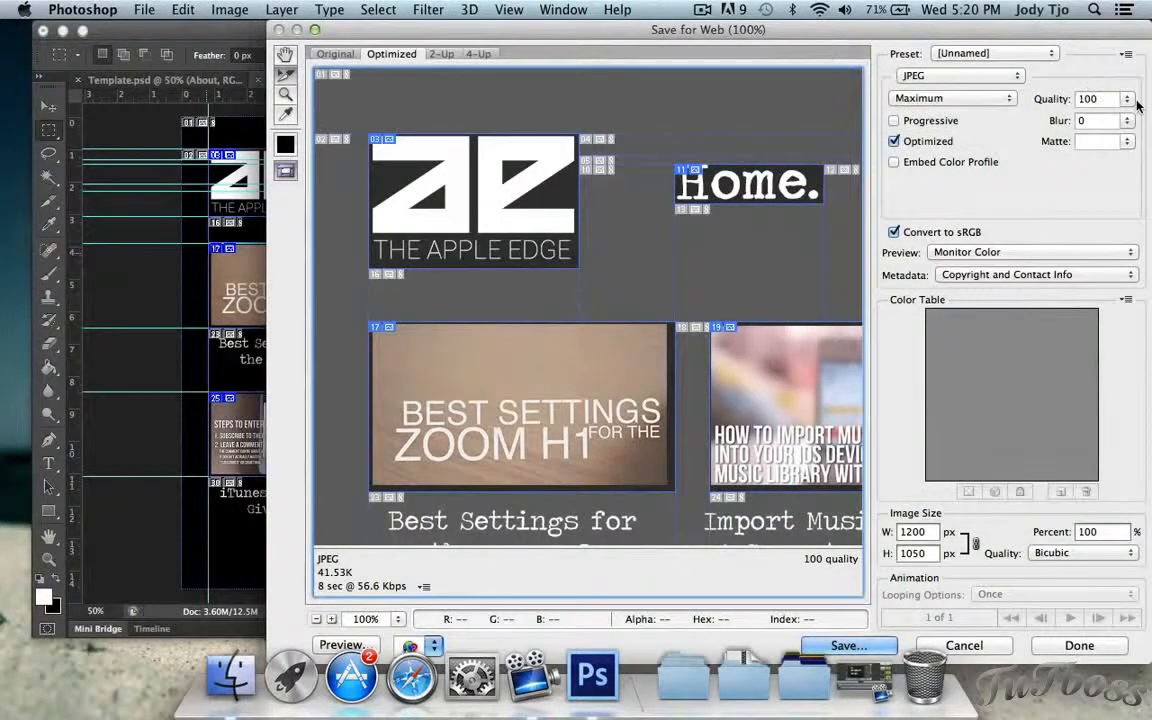
{"action": "left_click_drag", "start_coordinate": [752, 27], "coordinate": [914, 27]}
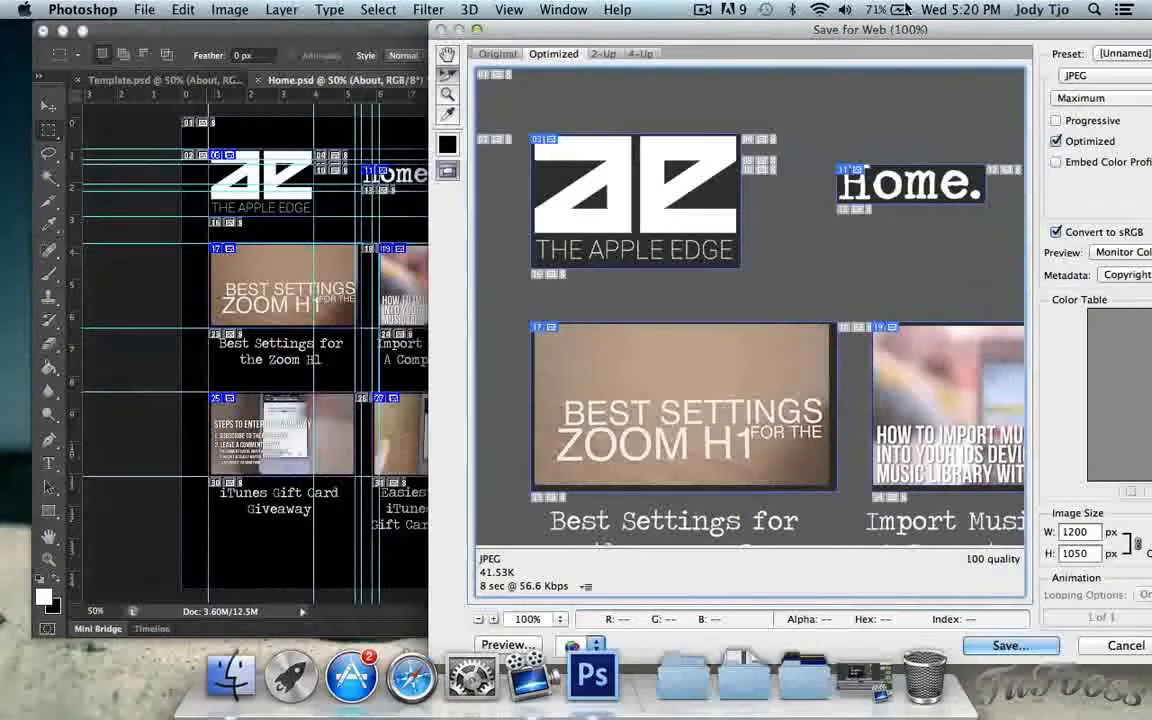
Step: Save the Home page as index.html in the TheAppleEdge folder, using HTML and Images, Default Settings and All Slices
{"action": "left_click", "coordinate": [1010, 645]}
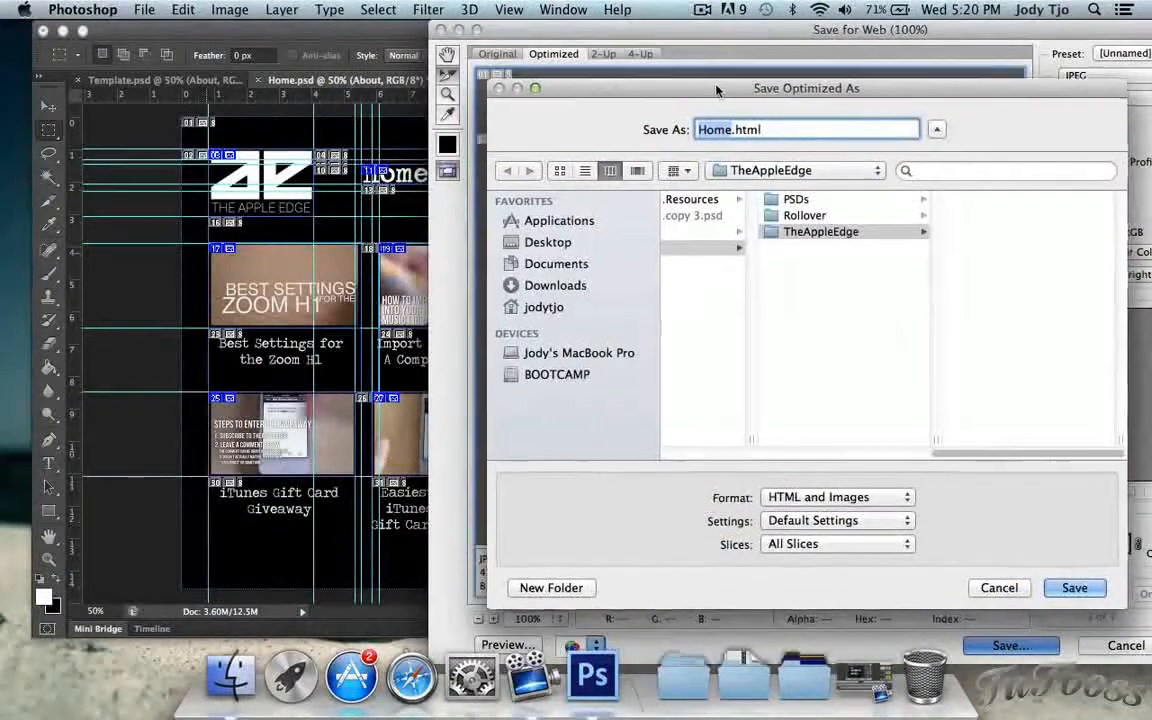
{"action": "left_click_drag", "start_coordinate": [648, 89], "coordinate": [466, 75]}
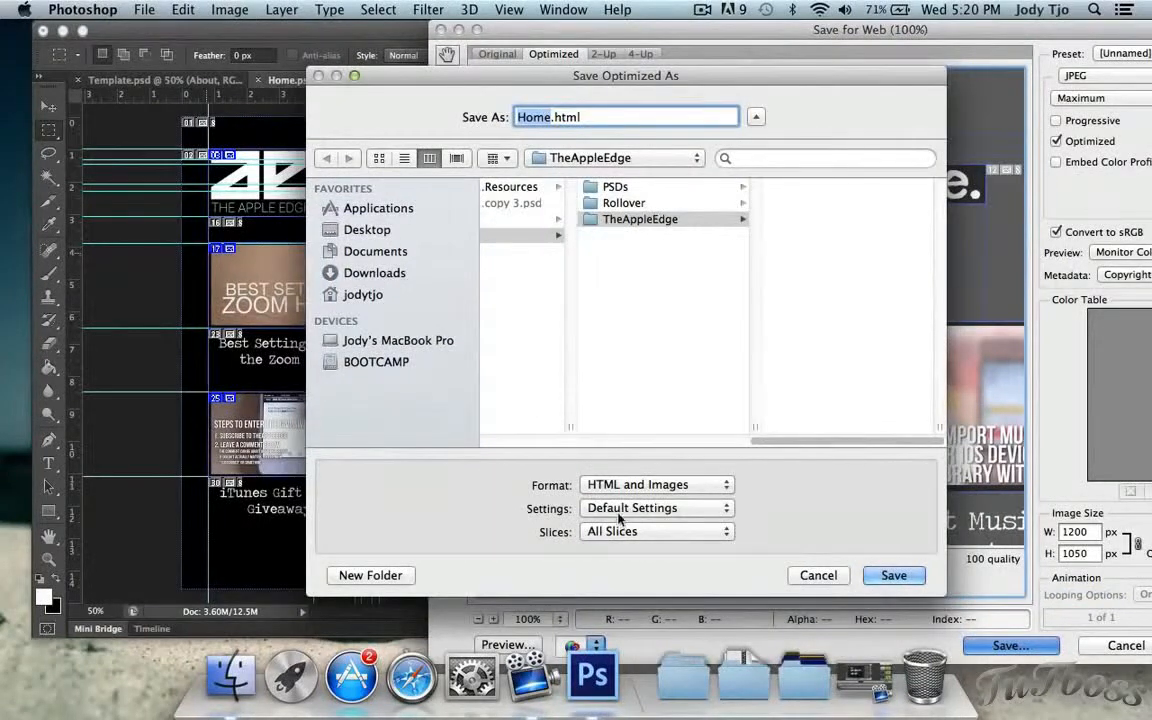
{"action": "left_click", "coordinate": [642, 486]}
{"action": "left_click", "coordinate": [642, 488]}
{"action": "left_click", "coordinate": [642, 488]}
{"action": "left_click", "coordinate": [642, 488]}
{"action": "type", "text": "index"}
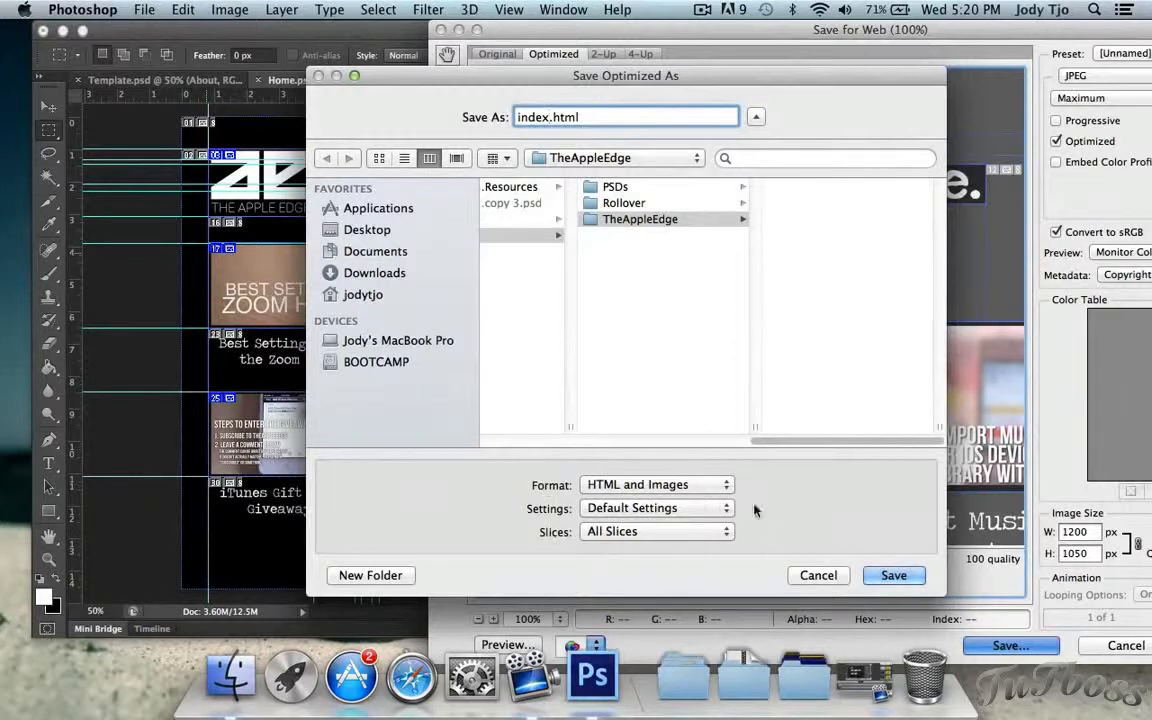
{"action": "left_click", "coordinate": [896, 575]}
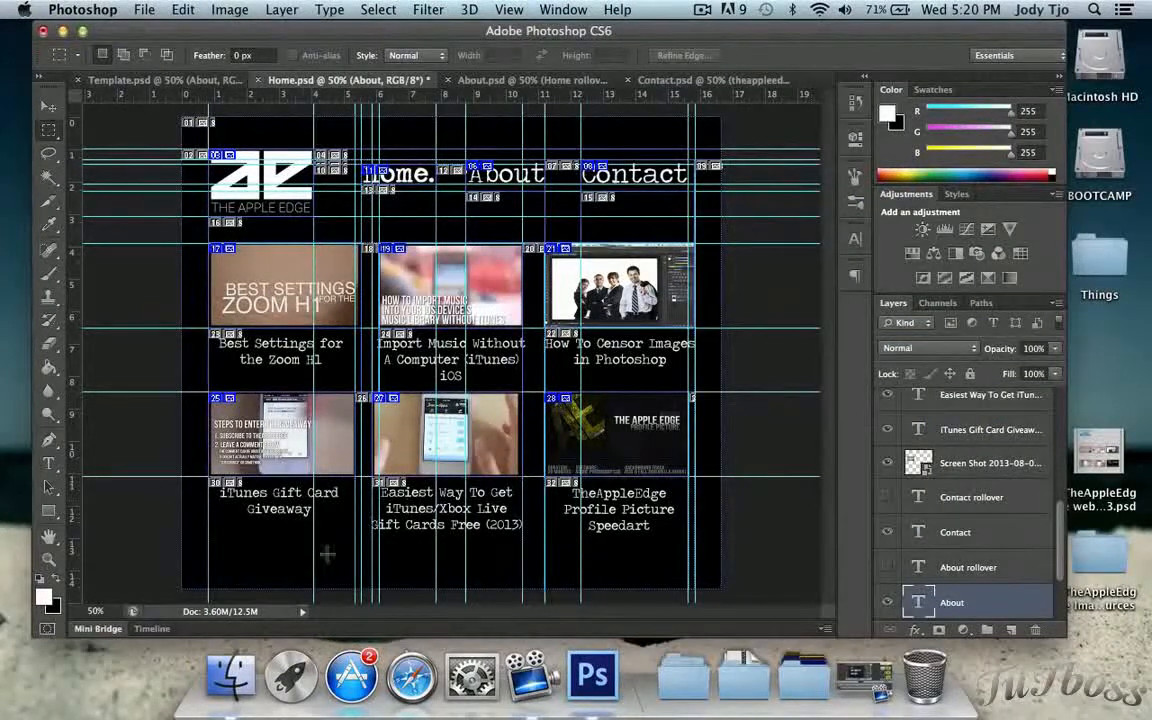
Step: Switch to Finder and rename the exported images folder inside TheAppleEdge to images-index
{"action": "left_click", "coordinate": [230, 675]}
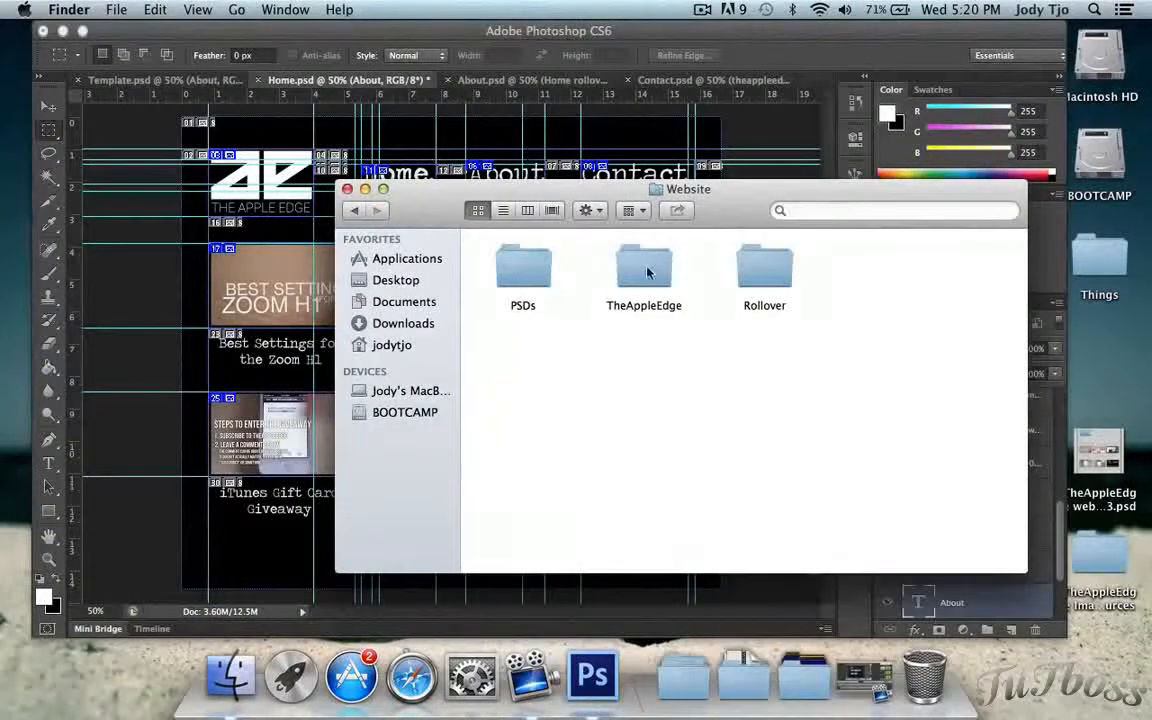
{"action": "double_click", "coordinate": [647, 272]}
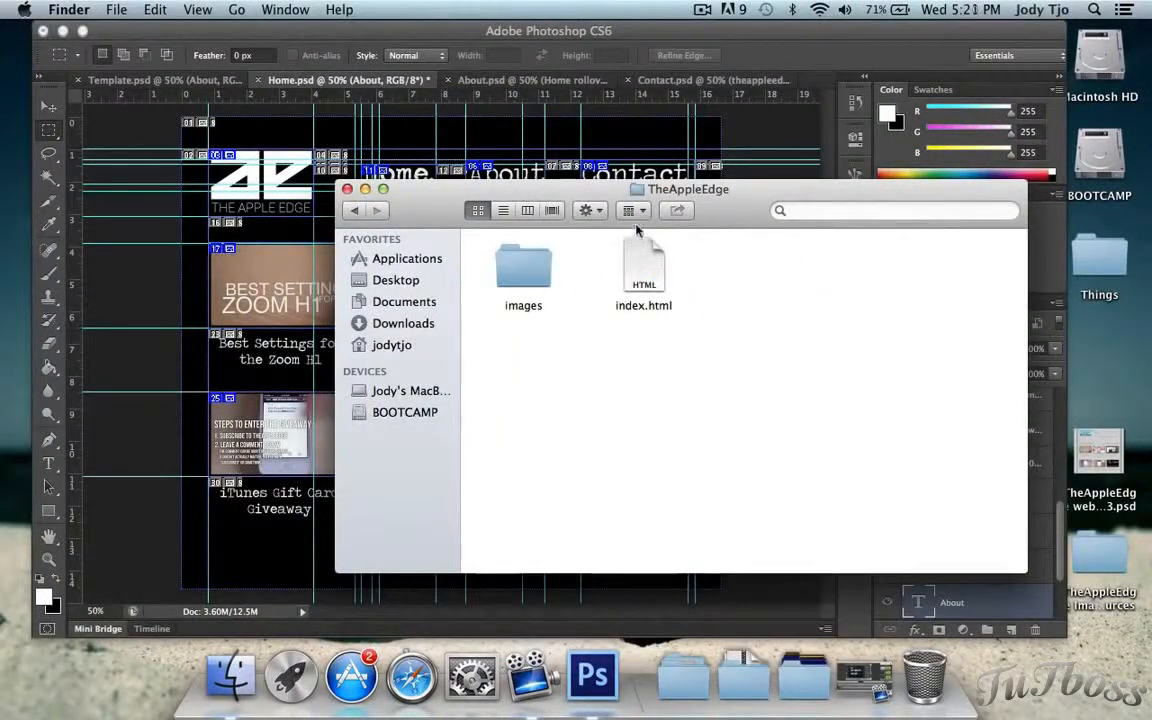
{"action": "left_click", "coordinate": [546, 279]}
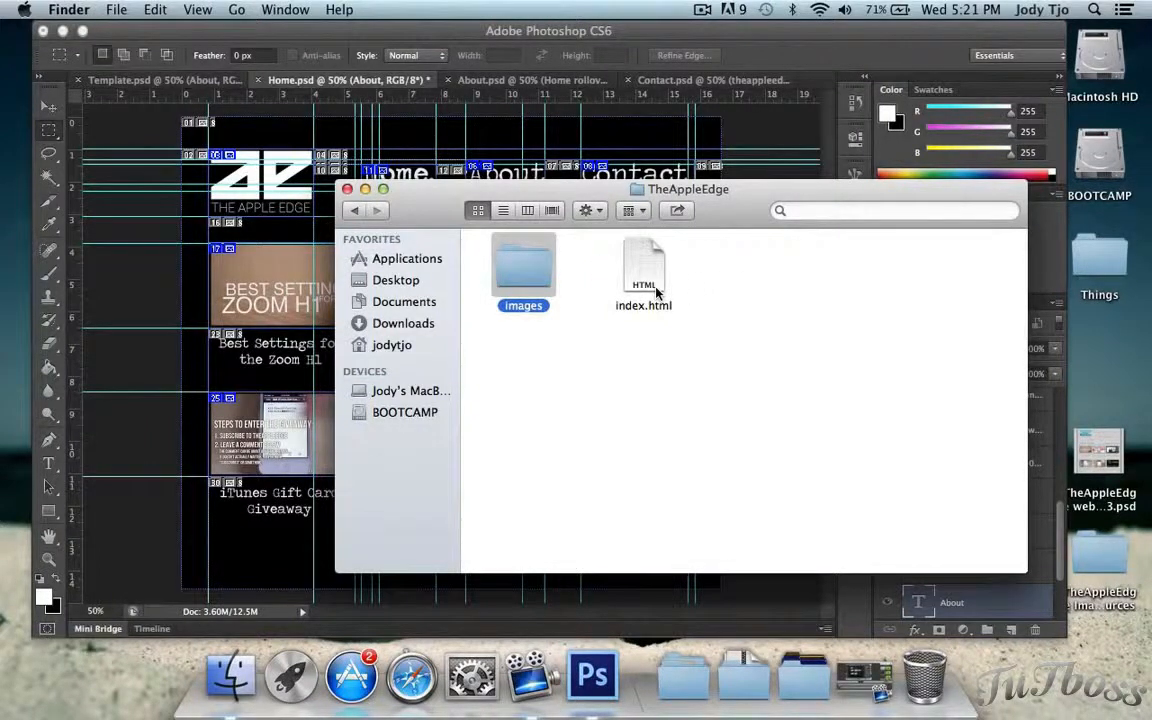
{"action": "key", "text": "Return"}
{"action": "key", "text": "Right"}
{"action": "type", "text": "-index"}
{"action": "key", "text": "Return"}
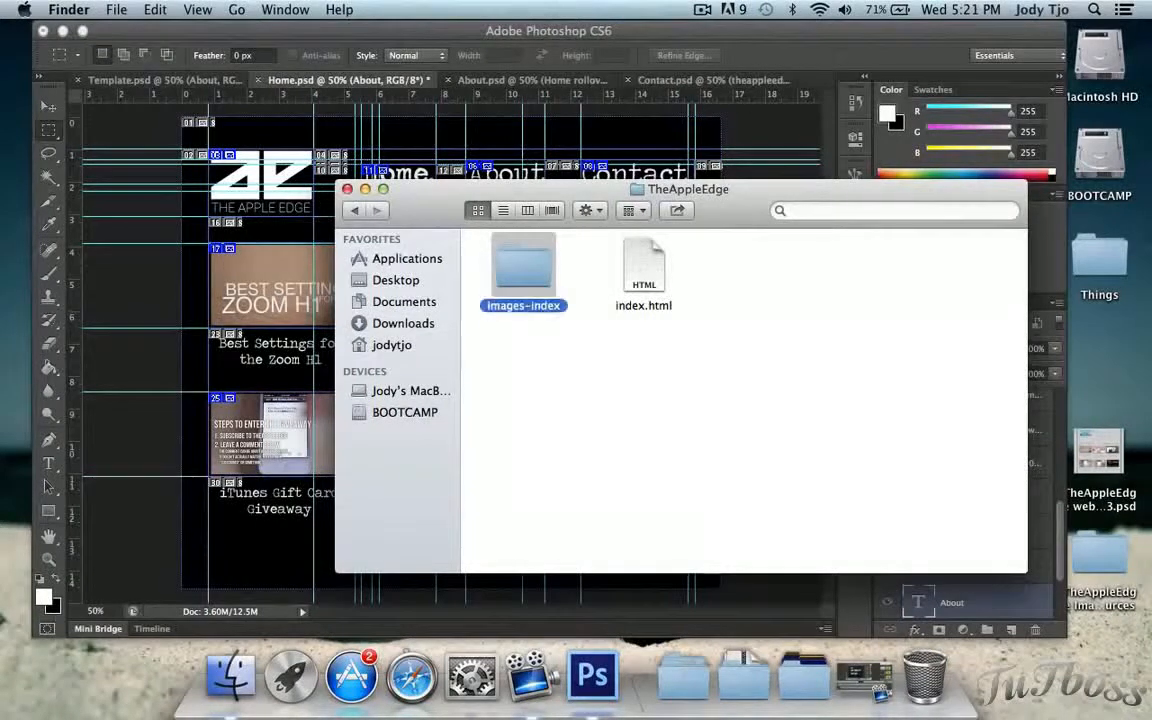
{"action": "left_click", "coordinate": [700, 295]}
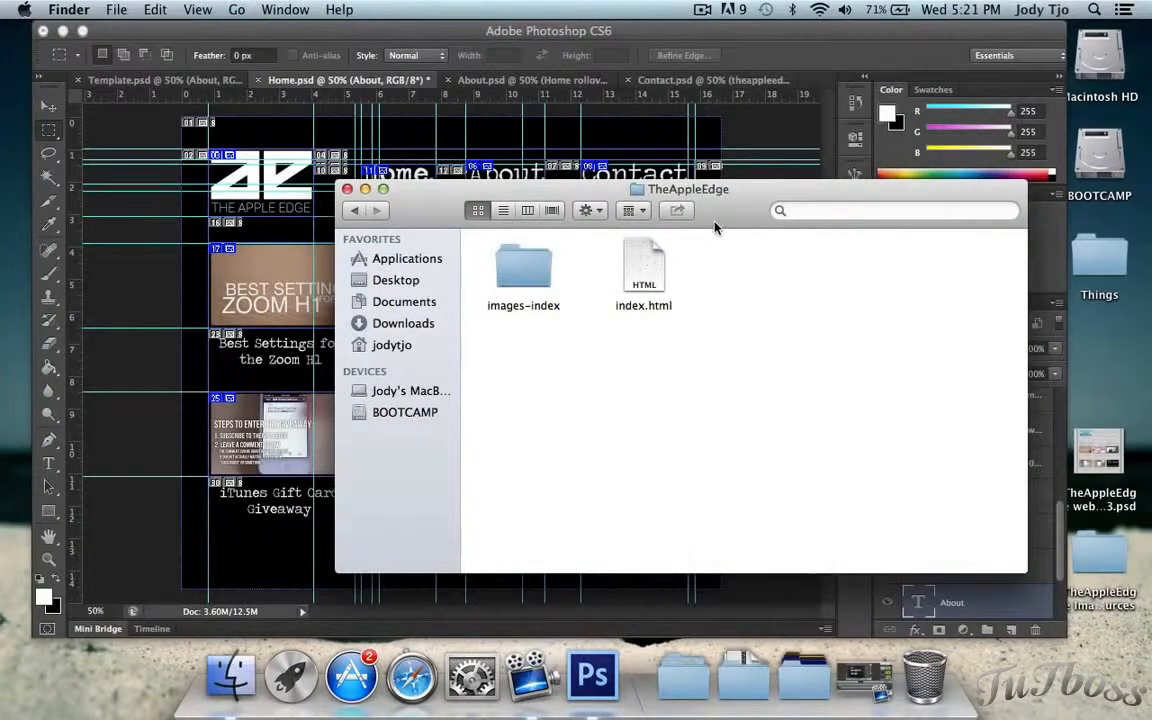
Step: Switch back to Photoshop and export About.psd for the web as About.html with HTML and Images and All Slices in the TheAppleEdge folder
{"action": "left_click", "coordinate": [767, 140]}
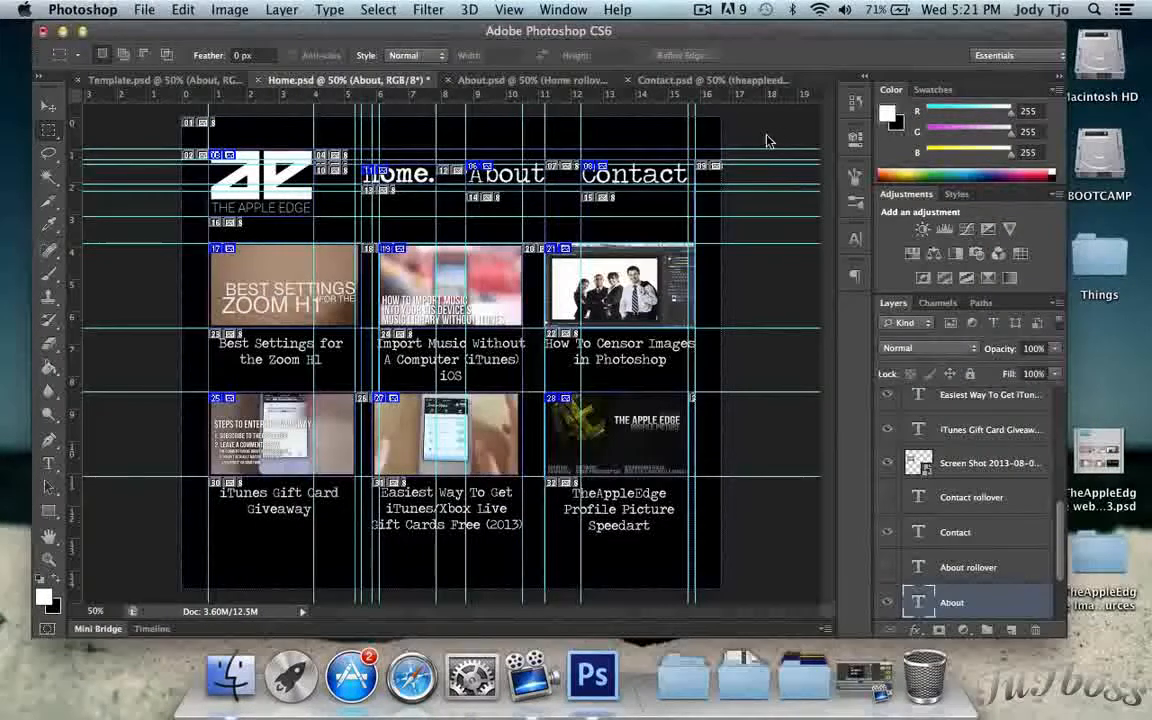
{"action": "left_click", "coordinate": [575, 80]}
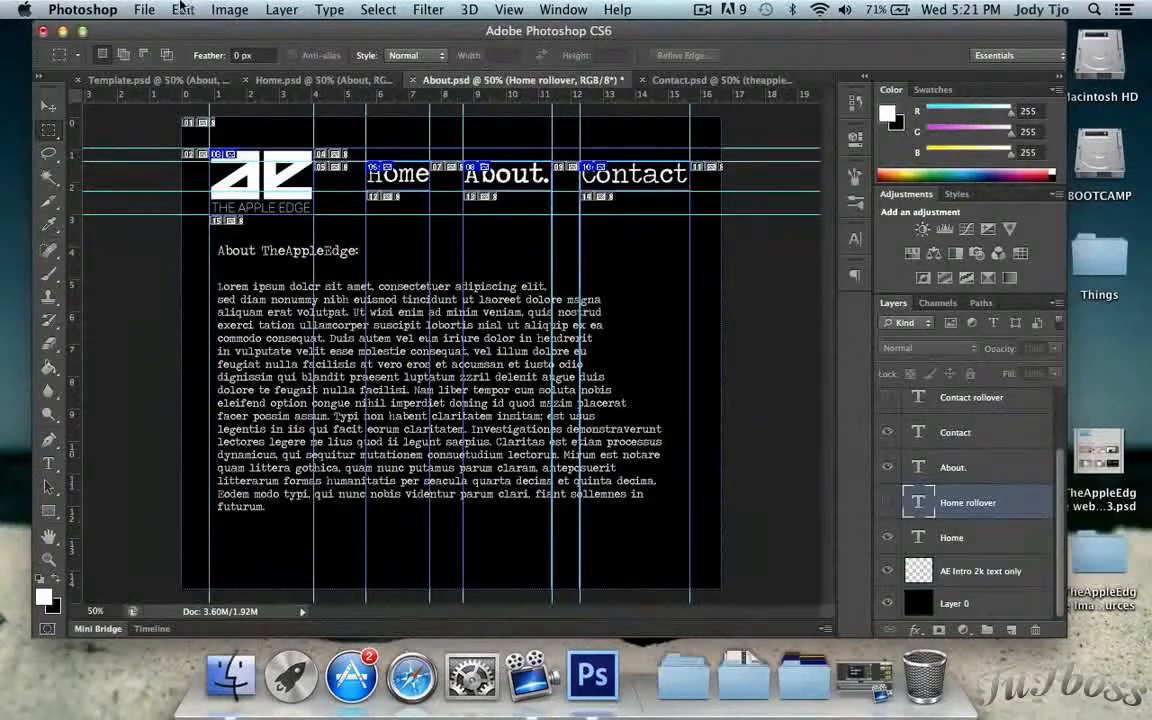
{"action": "left_click", "coordinate": [146, 9]}
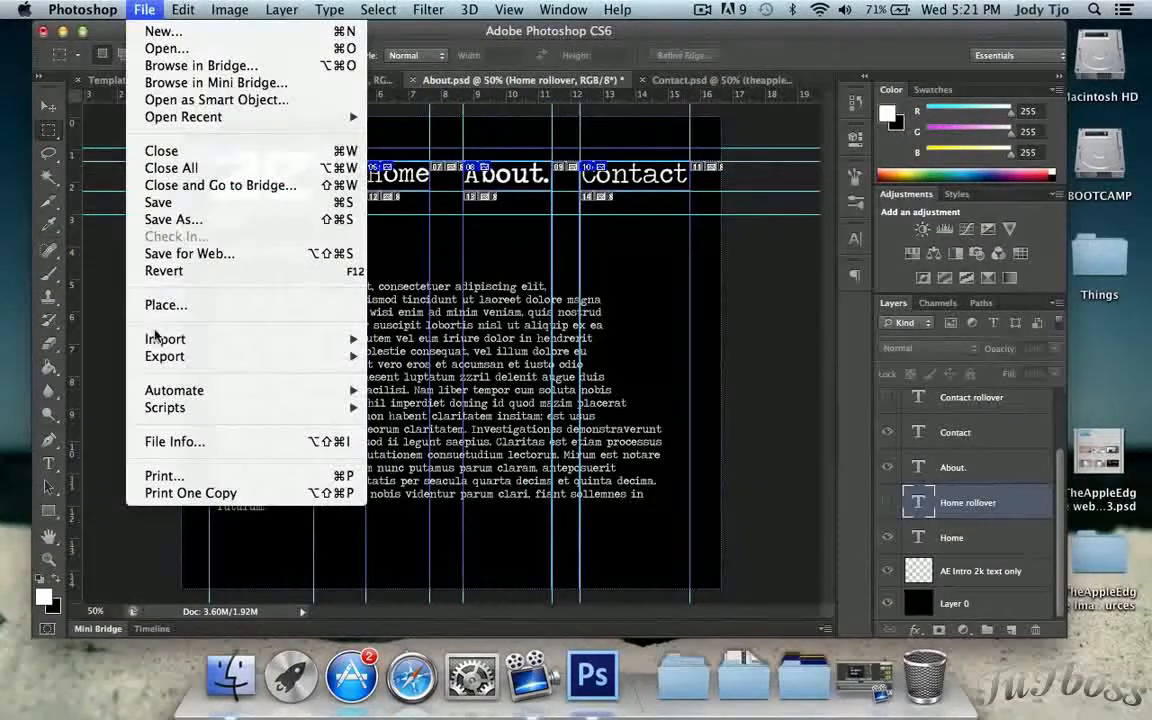
{"action": "left_click", "coordinate": [165, 253]}
{"action": "left_click_drag", "start_coordinate": [797, 29], "coordinate": [970, 29]}
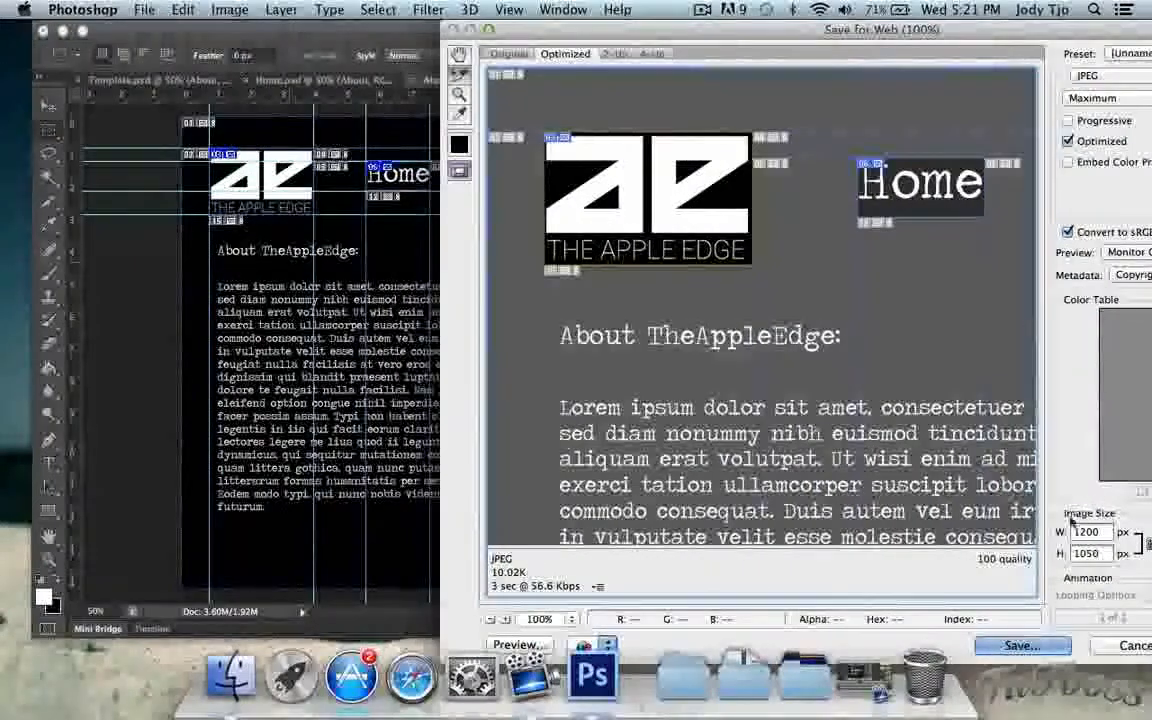
{"action": "left_click", "coordinate": [1022, 645]}
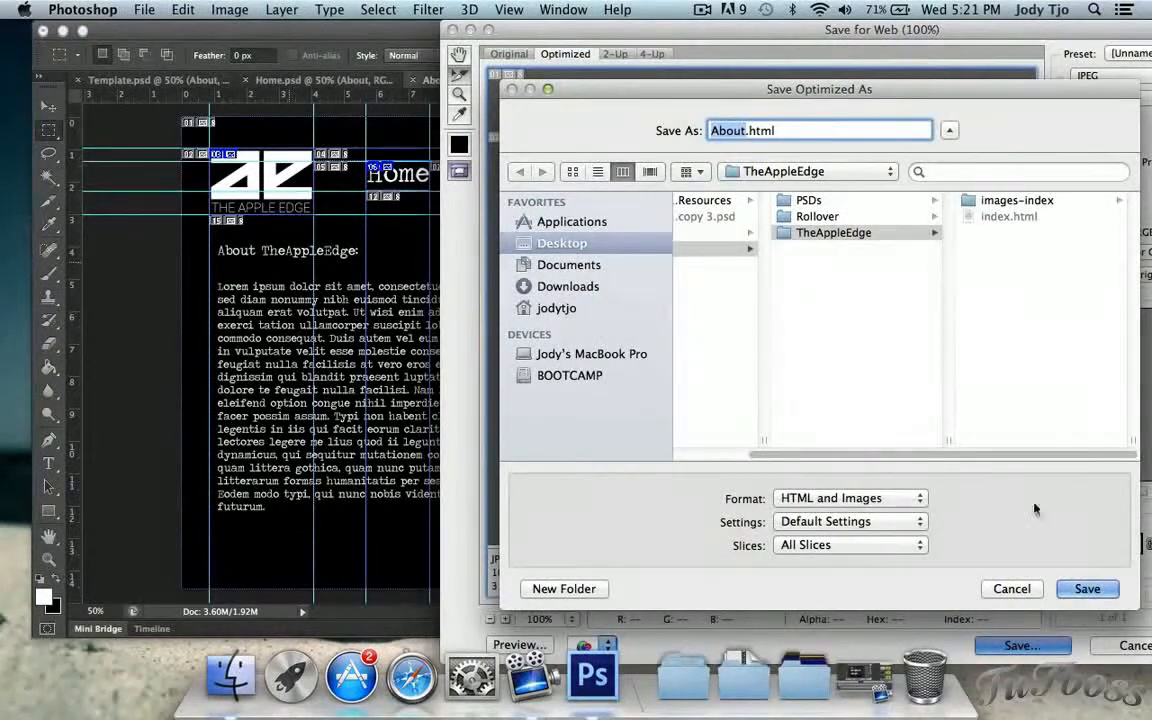
{"action": "left_click", "coordinate": [1087, 588]}
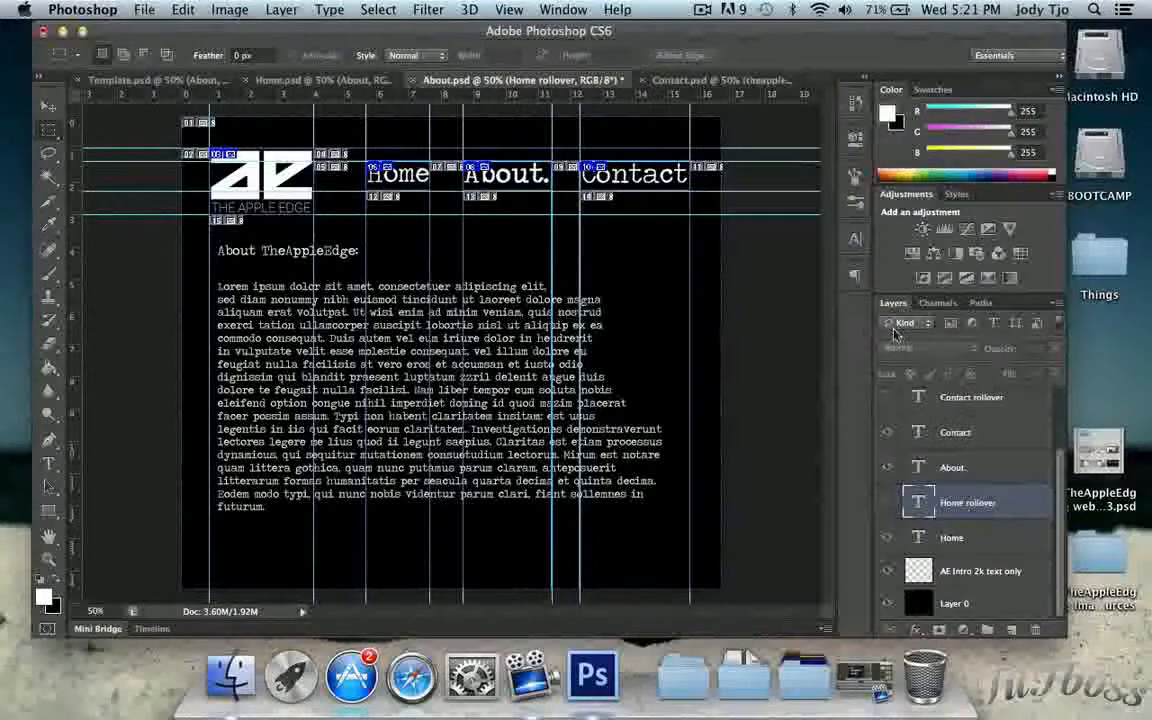
Step: Switch to Finder and rename the images folder exported with About.html in TheAppleEdge to images-about
{"action": "left_click", "coordinate": [231, 677]}
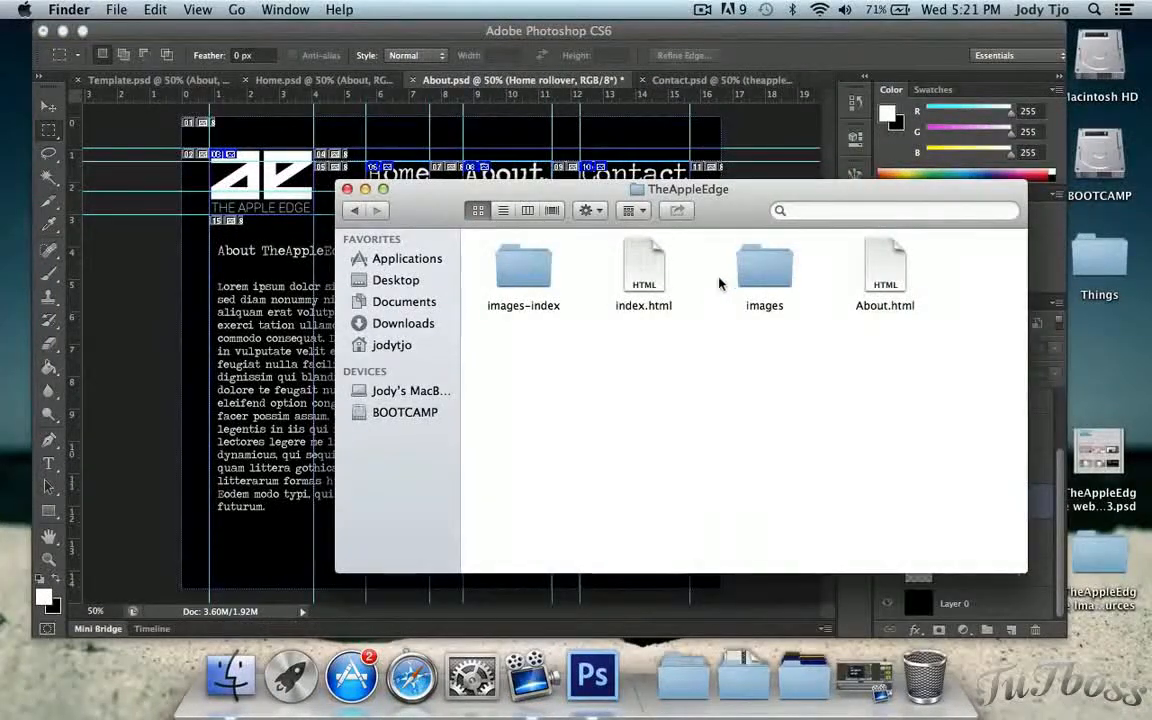
{"action": "left_click", "coordinate": [763, 267]}
{"action": "left_click", "coordinate": [884, 264]}
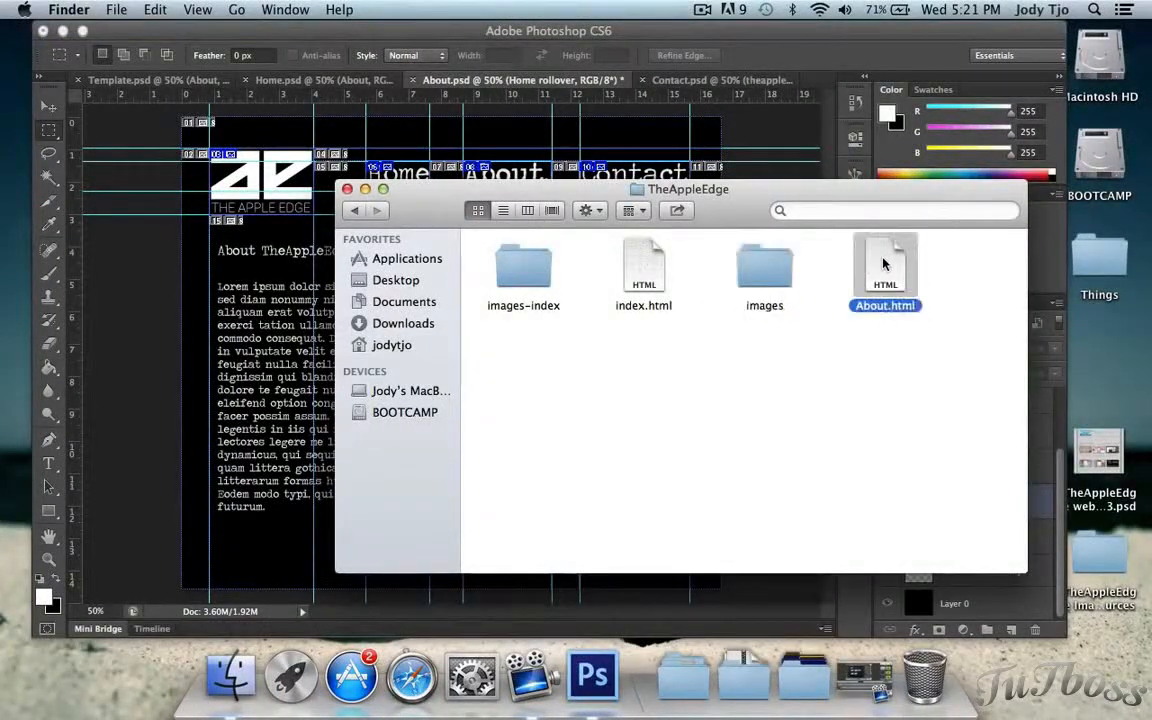
{"action": "left_click", "coordinate": [770, 274]}
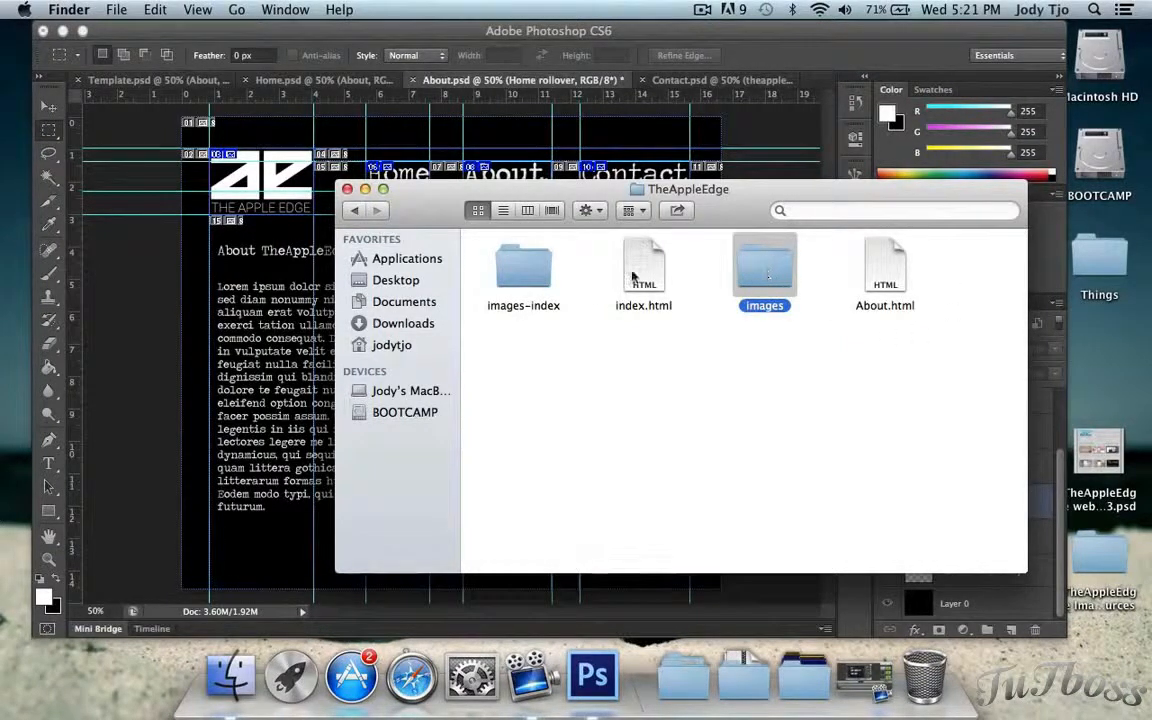
{"action": "left_click", "coordinate": [538, 273]}
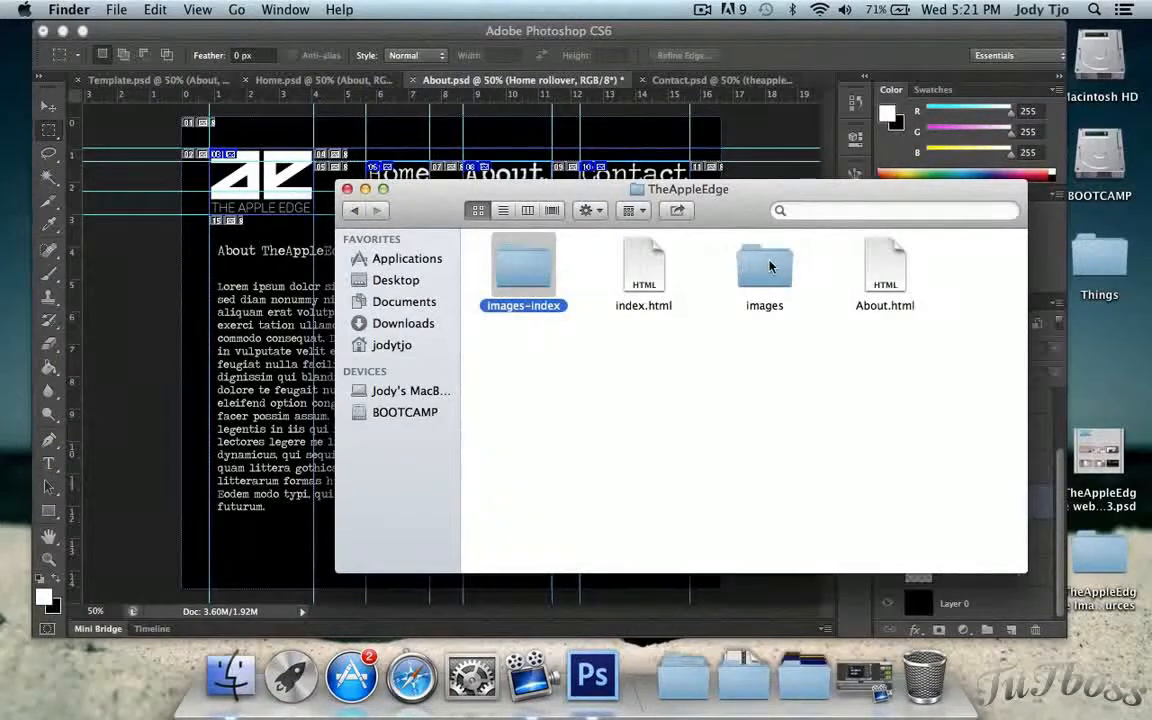
{"action": "left_click", "coordinate": [770, 265]}
{"action": "left_click", "coordinate": [766, 304]}
{"action": "key", "text": "Right"}
{"action": "type", "text": "-about"}
{"action": "key", "text": "Return"}
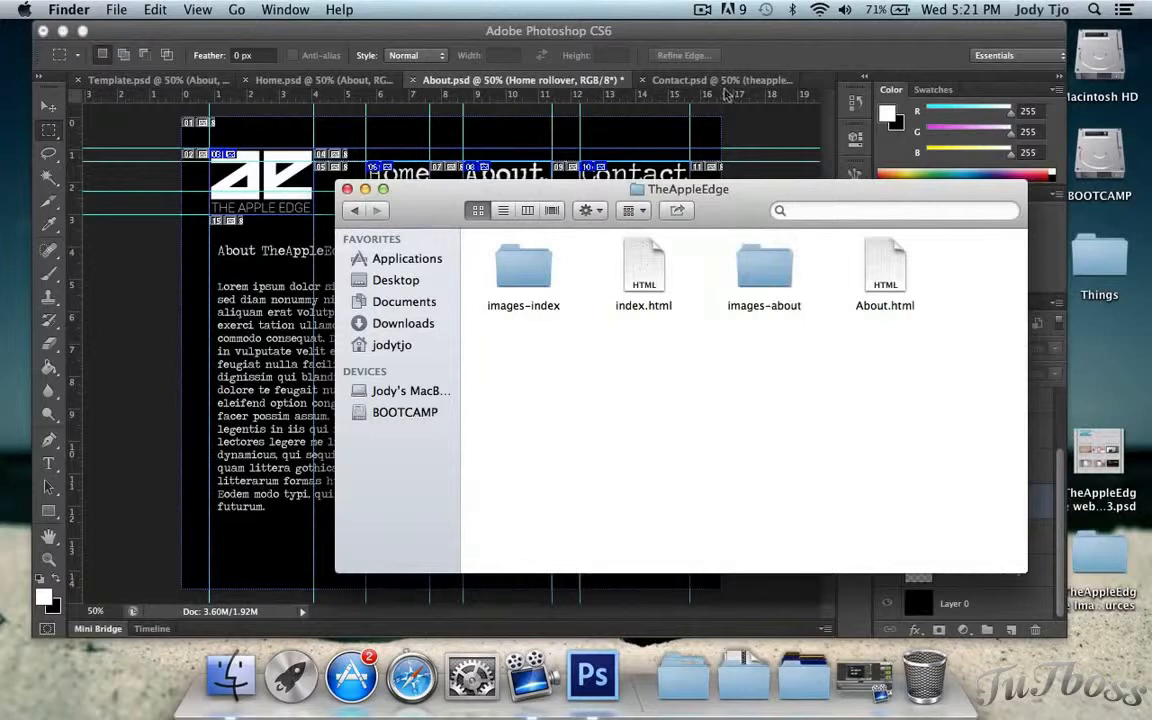
Step: Switch back to Photoshop and export Contact.psd for the web as Contact.html in the TheAppleEdge folder, using JPEG at Maximum quality, 100
{"action": "left_click", "coordinate": [656, 80]}
{"action": "left_click", "coordinate": [690, 80]}
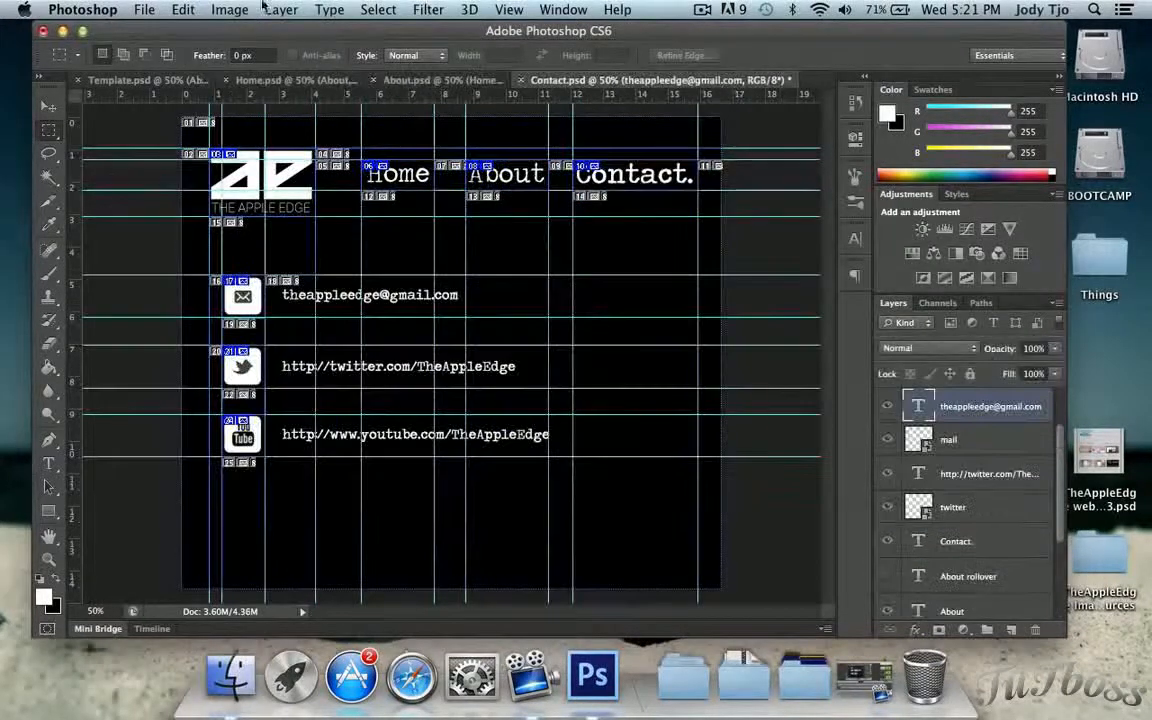
{"action": "left_click", "coordinate": [145, 9]}
{"action": "left_click", "coordinate": [215, 229]}
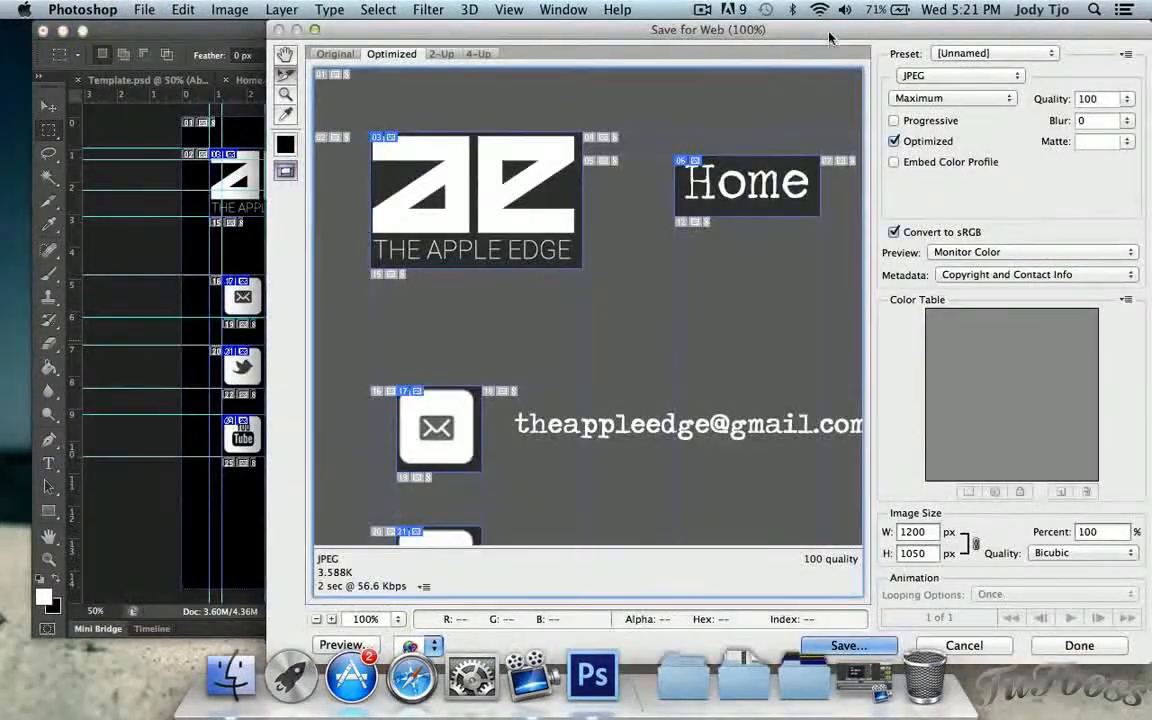
{"action": "left_click_drag", "start_coordinate": [745, 27], "coordinate": [1062, 27]}
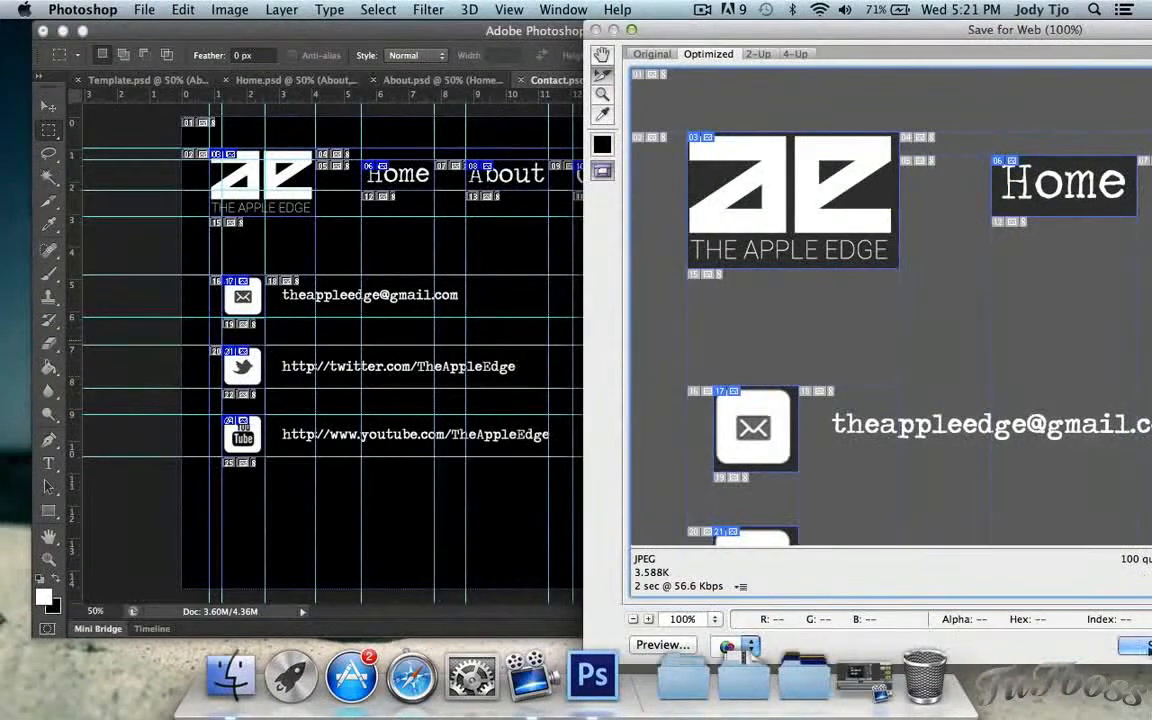
{"action": "key", "text": "Return"}
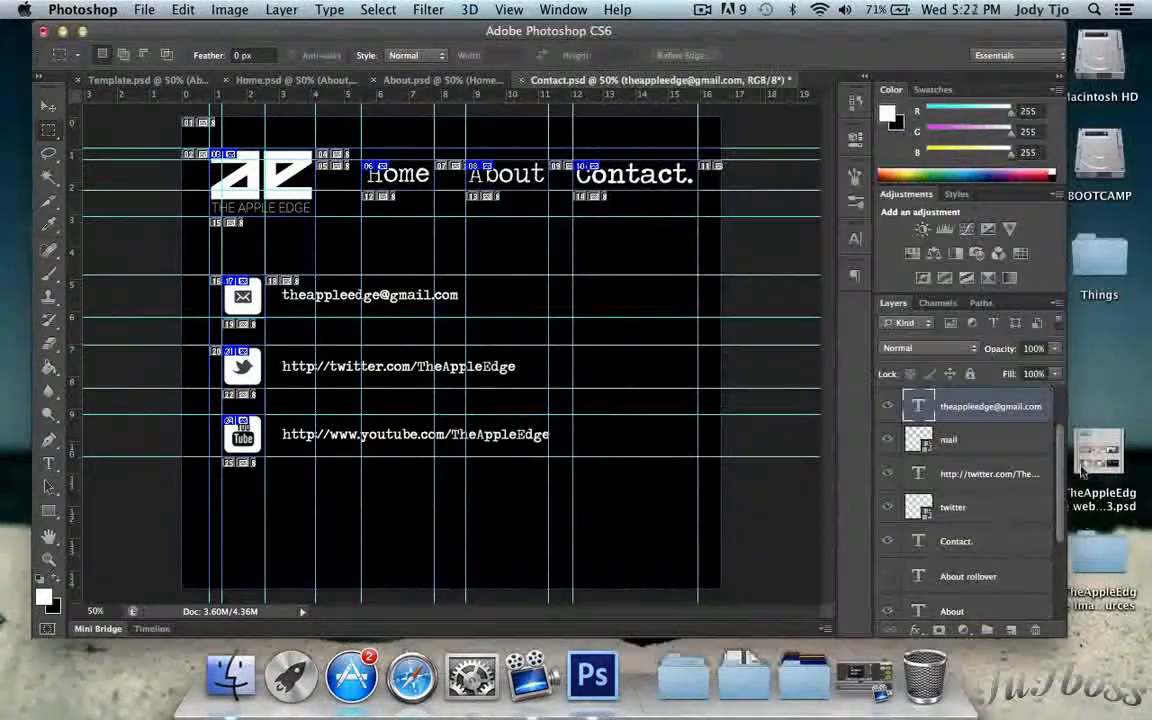
Step: Switch to Finder and rename the images folder exported with Contact.html to images-contact
{"action": "left_click", "coordinate": [231, 676]}
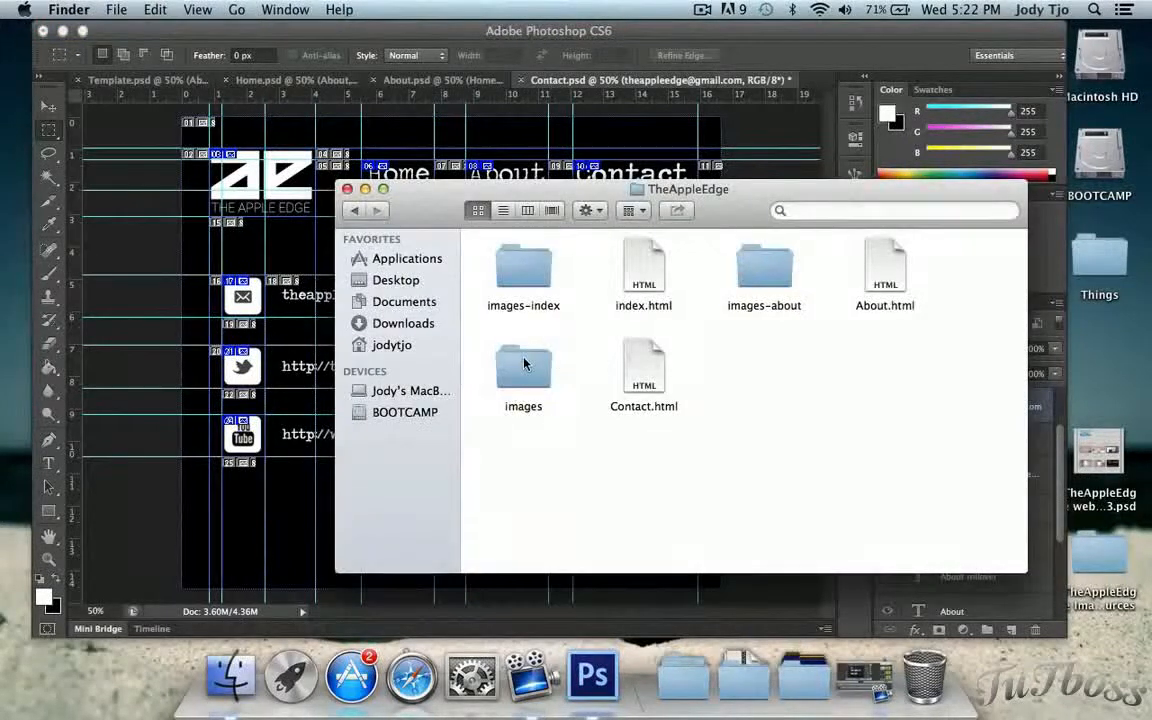
{"action": "left_click", "coordinate": [526, 364]}
{"action": "key", "text": "Return"}
{"action": "key", "text": "Right"}
{"action": "type", "text": "-contact"}
{"action": "key", "text": "Return"}
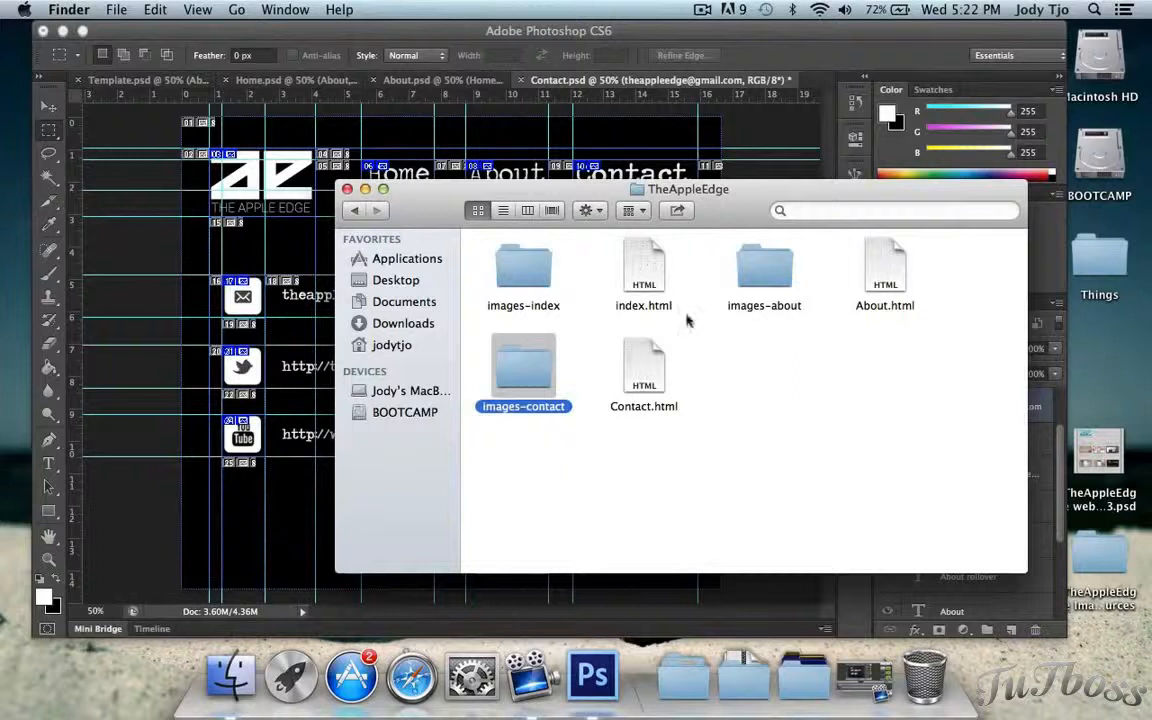
{"action": "left_click", "coordinate": [756, 362]}
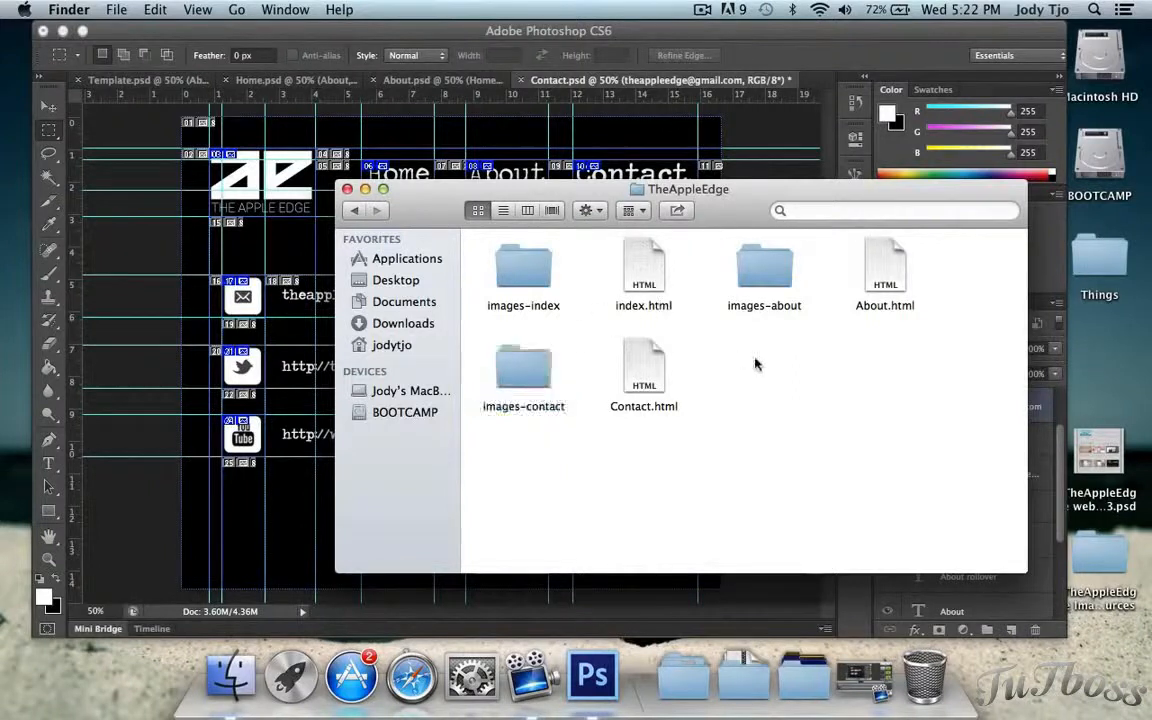
Step: Browse between TheAppleEdge and its parent Website folder to examine the site's folder structure
{"action": "left_click", "coordinate": [362, 212]}
{"action": "double_click", "coordinate": [640, 267]}
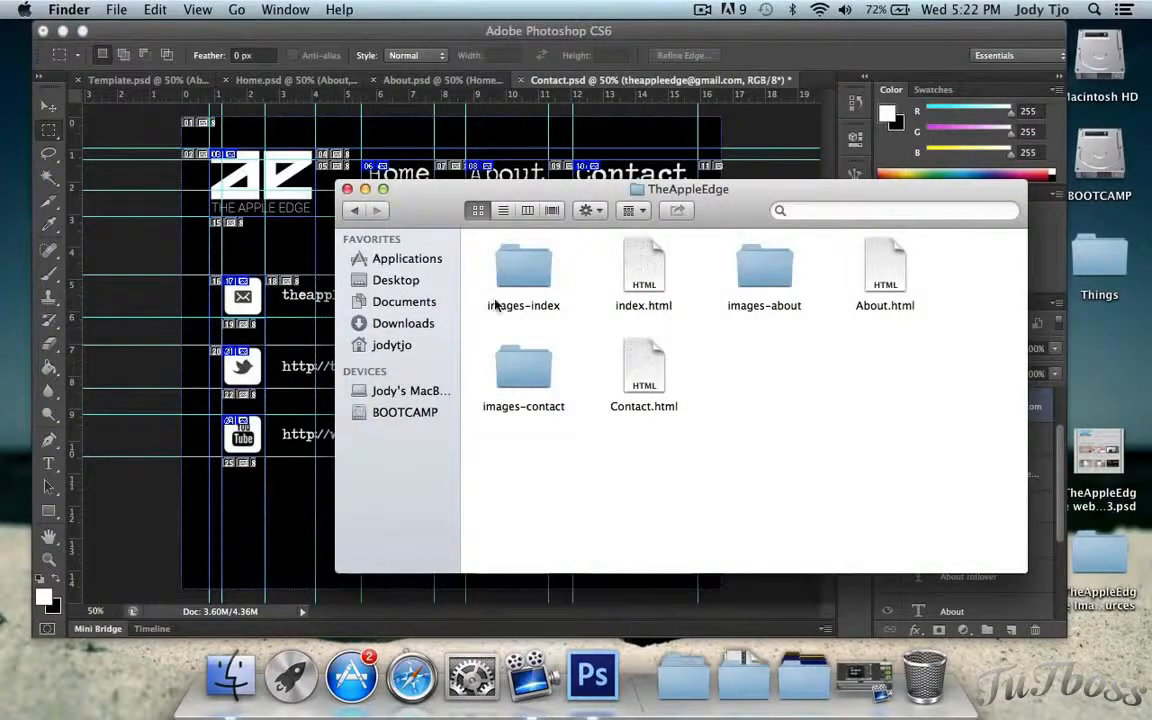
{"action": "left_click", "coordinate": [355, 210]}
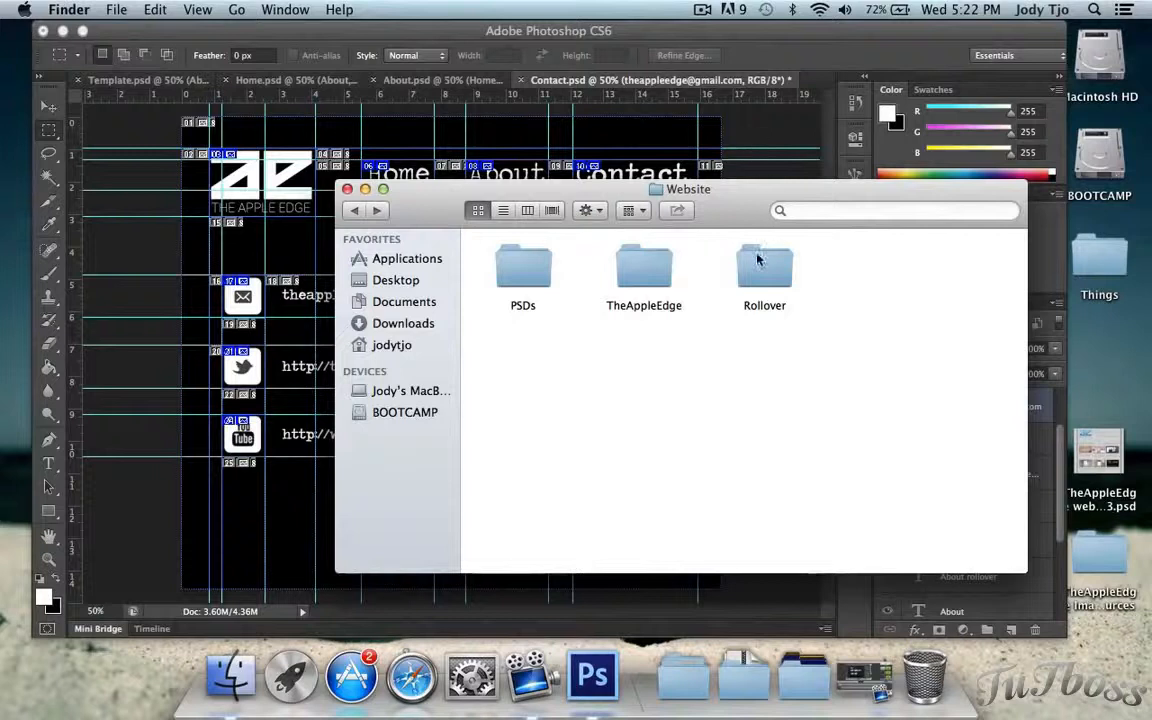
Step: Switch back to Photoshop and, in Home.psd, hide the About and Contact layers and show About rollover and Contact rollover
{"action": "left_click", "coordinate": [693, 140]}
{"action": "left_click", "coordinate": [237, 88]}
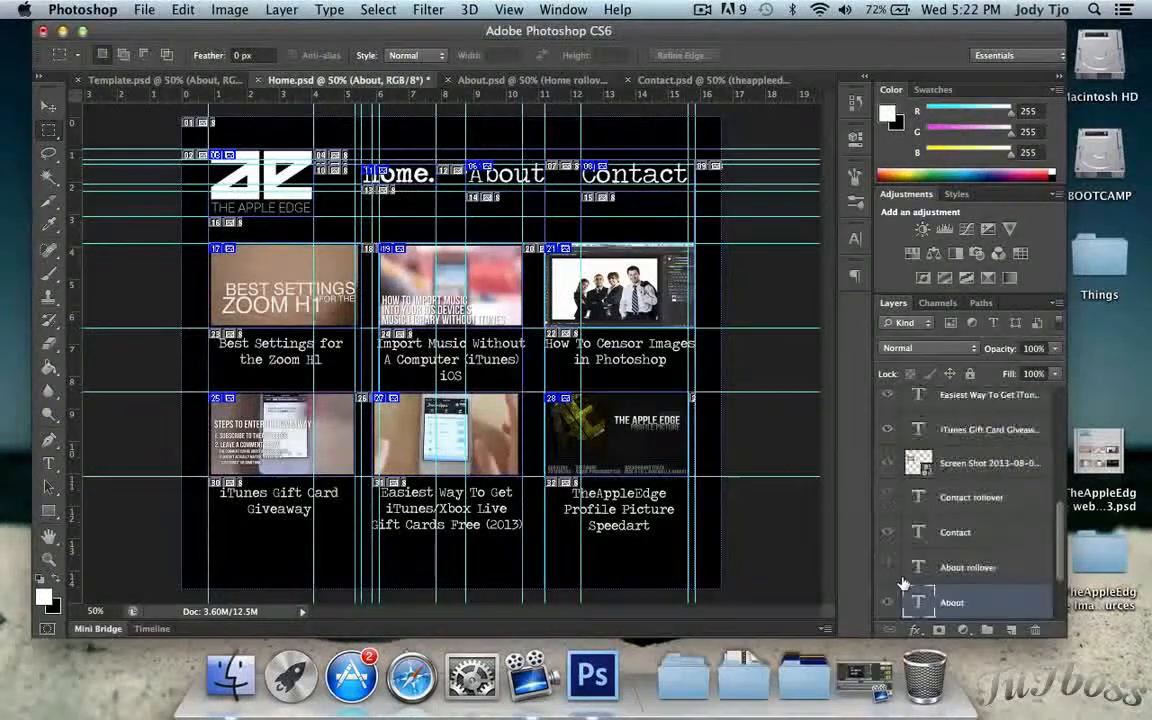
{"action": "scroll", "coordinate": [900, 520], "scroll_direction": "down", "scroll_amount": 3}
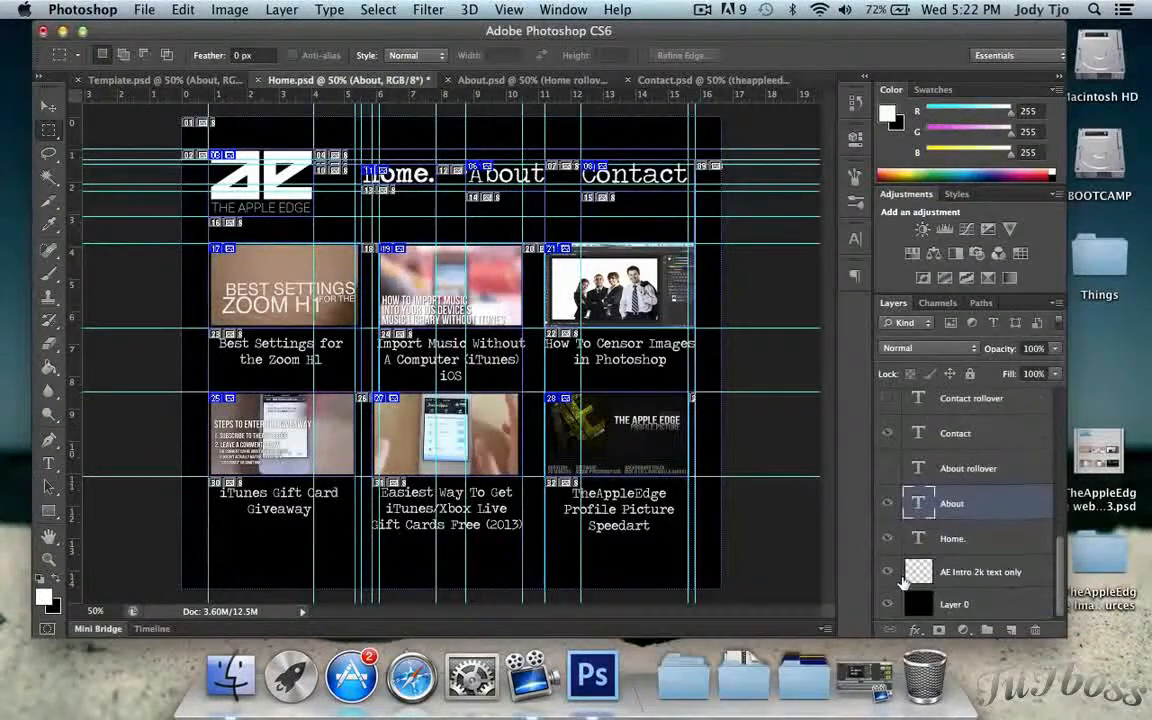
{"action": "left_click", "coordinate": [888, 505]}
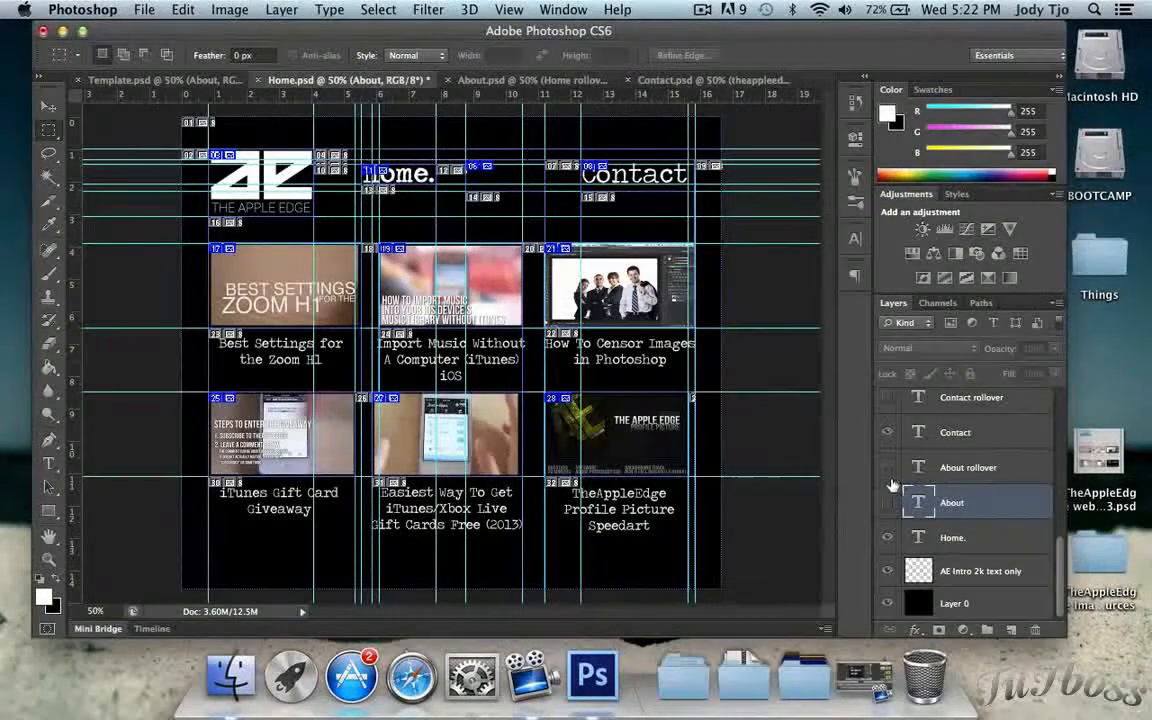
{"action": "left_click", "coordinate": [888, 469]}
{"action": "scroll", "coordinate": [890, 476], "scroll_direction": "up", "scroll_amount": 3}
{"action": "left_click", "coordinate": [886, 523]}
{"action": "left_click", "coordinate": [886, 491]}
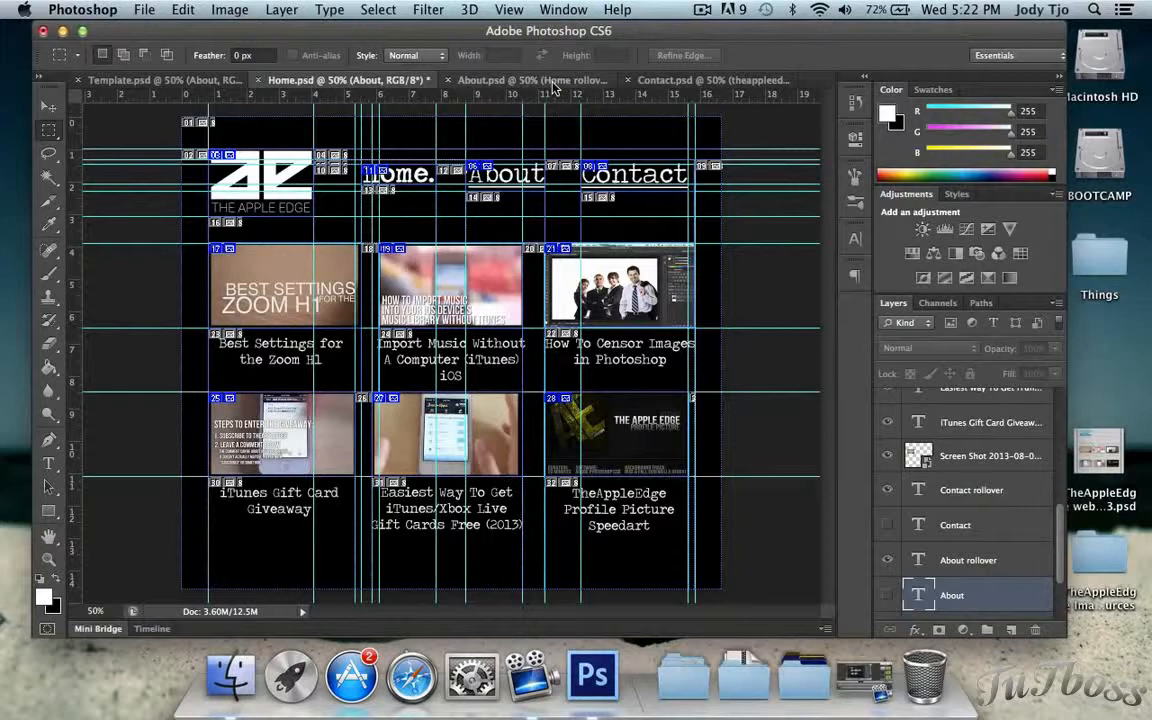
Step: In About.psd, hide the Home and Contact layers and show the Home rollover and Contact rollover layers
{"action": "left_click", "coordinate": [551, 82]}
{"action": "left_click", "coordinate": [888, 536]}
{"action": "left_click", "coordinate": [888, 432]}
{"action": "left_click", "coordinate": [888, 397]}
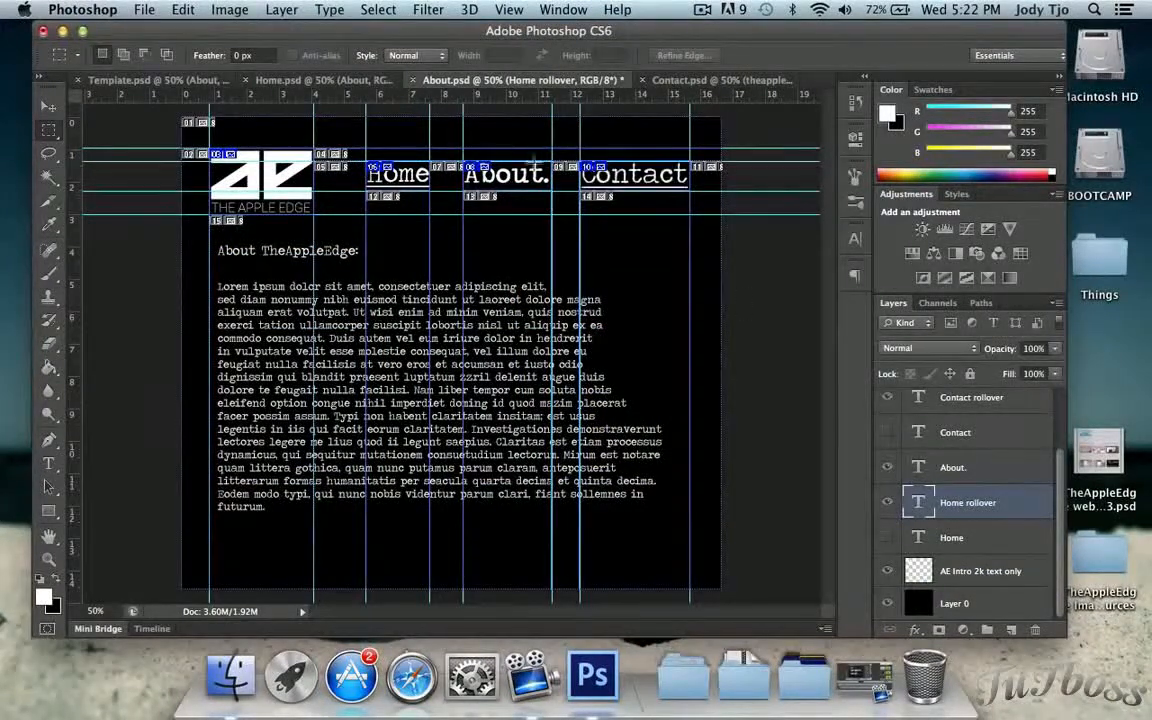
Step: In Contact.psd, hide the Home and About layers, show Home rollover and About rollover, and return to Home.psd
{"action": "left_click", "coordinate": [706, 82]}
{"action": "scroll", "coordinate": [880, 515], "scroll_direction": "down", "scroll_amount": 3}
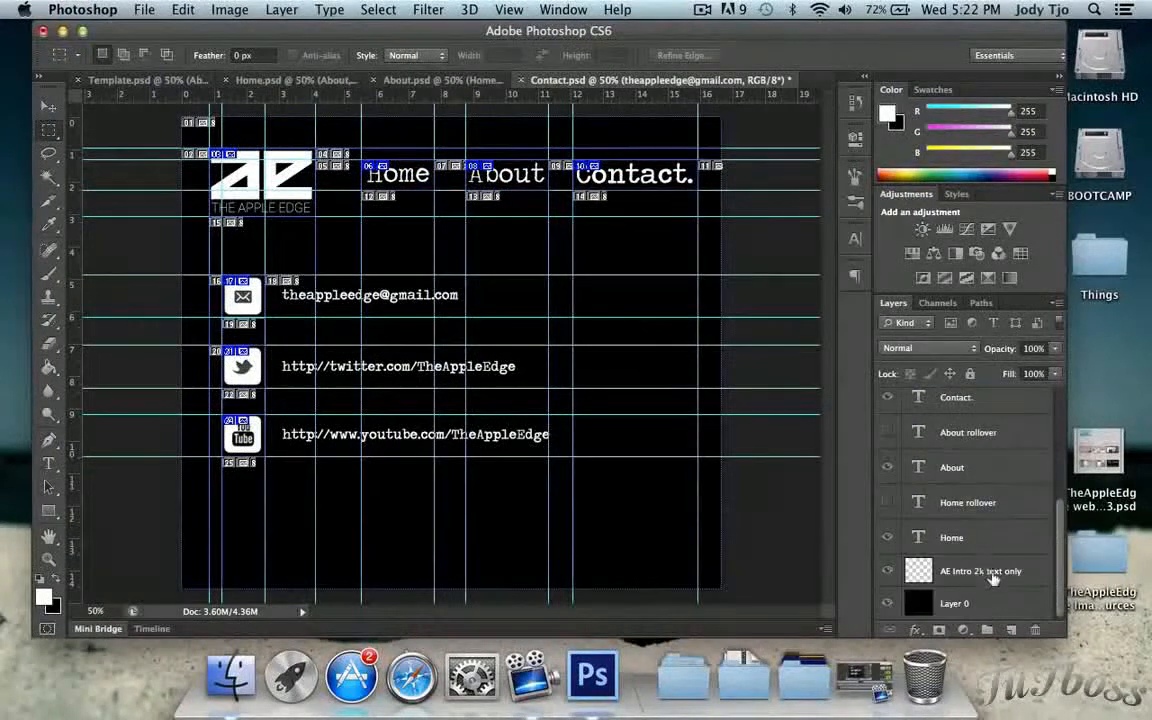
{"action": "left_click", "coordinate": [888, 537]}
{"action": "left_click", "coordinate": [888, 502]}
{"action": "left_click", "coordinate": [887, 432]}
{"action": "left_click", "coordinate": [886, 467]}
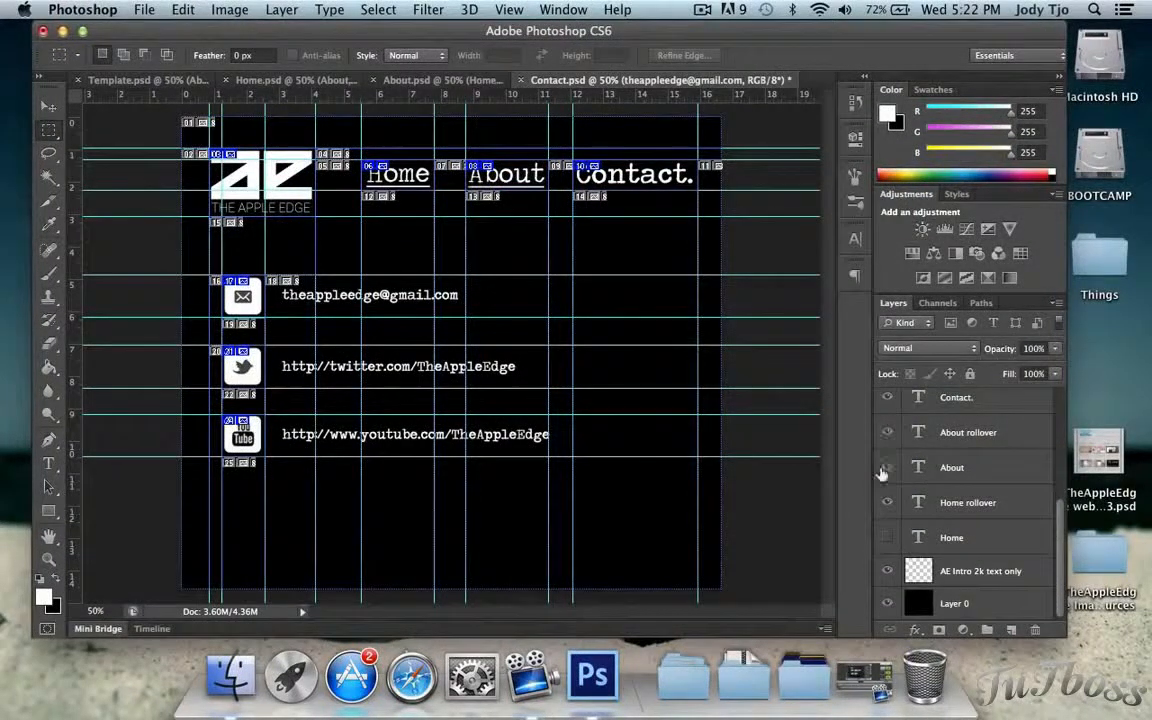
{"action": "left_click", "coordinate": [257, 79]}
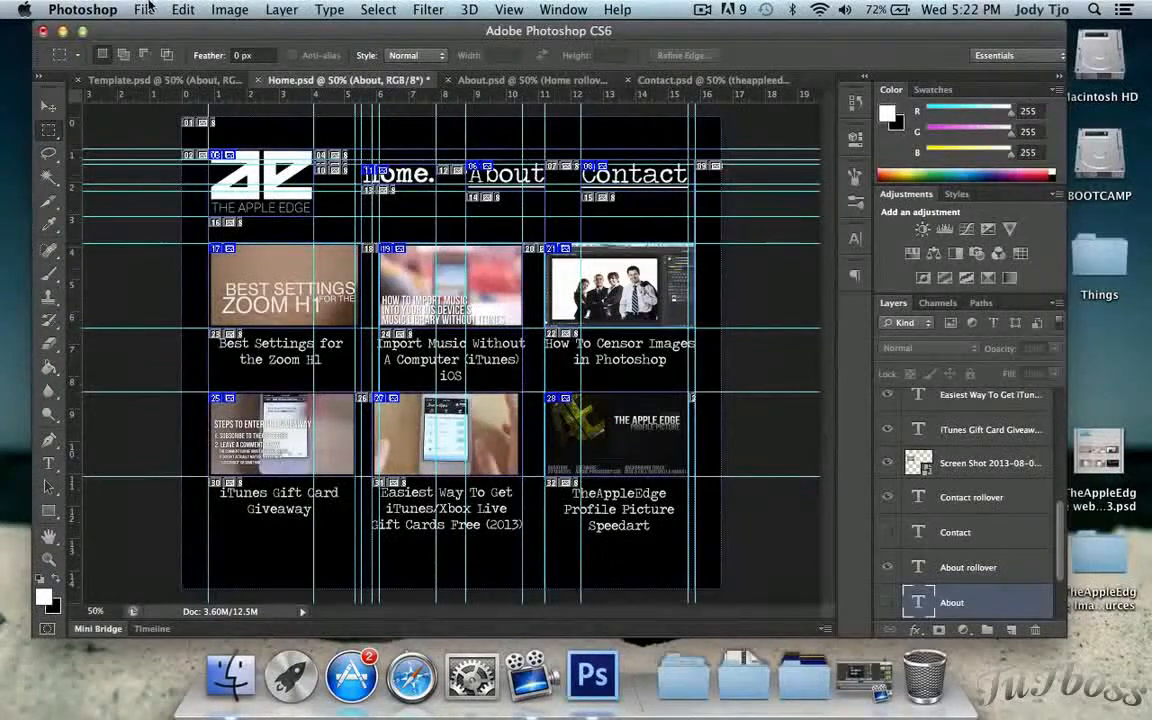
{"action": "left_click", "coordinate": [146, 9]}
{"action": "left_click", "coordinate": [205, 222]}
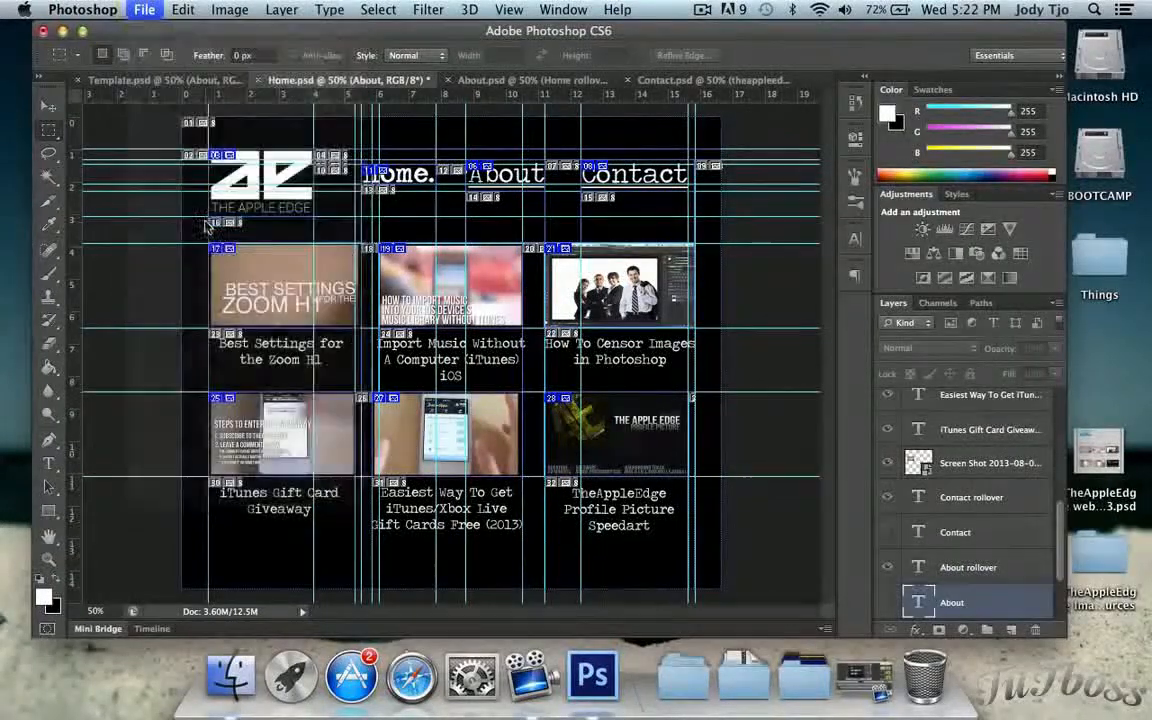
{"action": "left_click", "coordinate": [763, 550]}
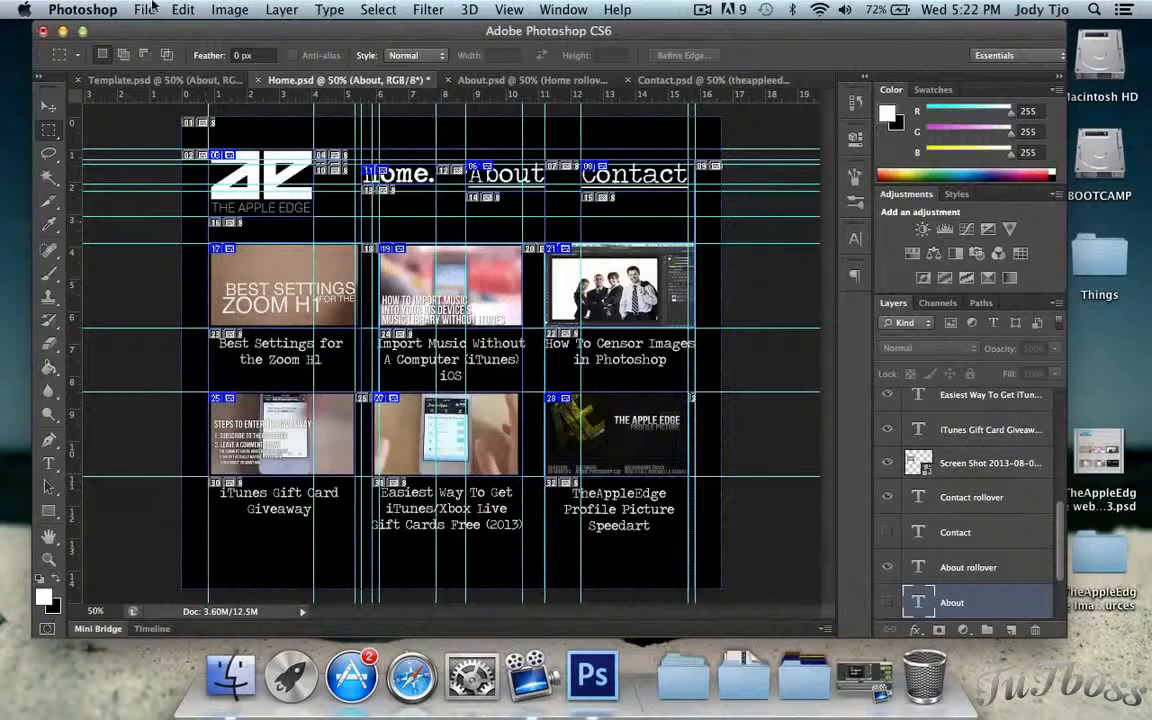
Step: Export Home.psd for the web as Home.jpg in the Rollover folder, using Images Only, Default Settings and All Slices
{"action": "left_click", "coordinate": [148, 9]}
{"action": "left_click", "coordinate": [200, 230]}
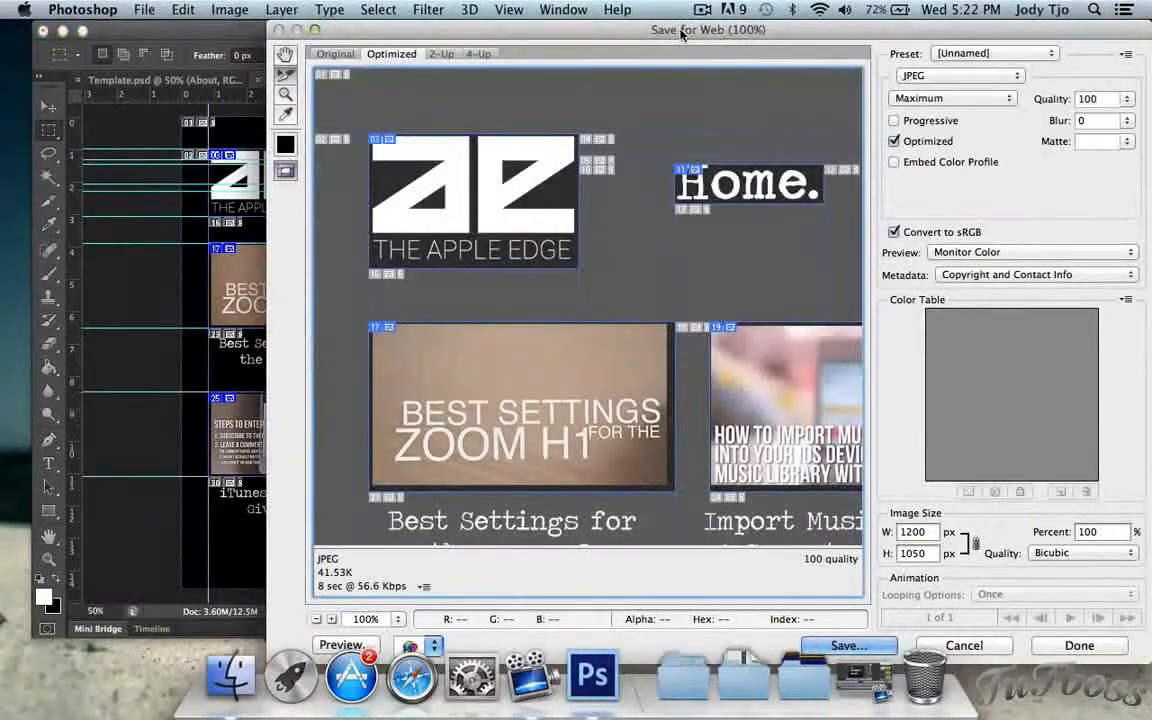
{"action": "left_click_drag", "start_coordinate": [658, 28], "coordinate": [780, 28]}
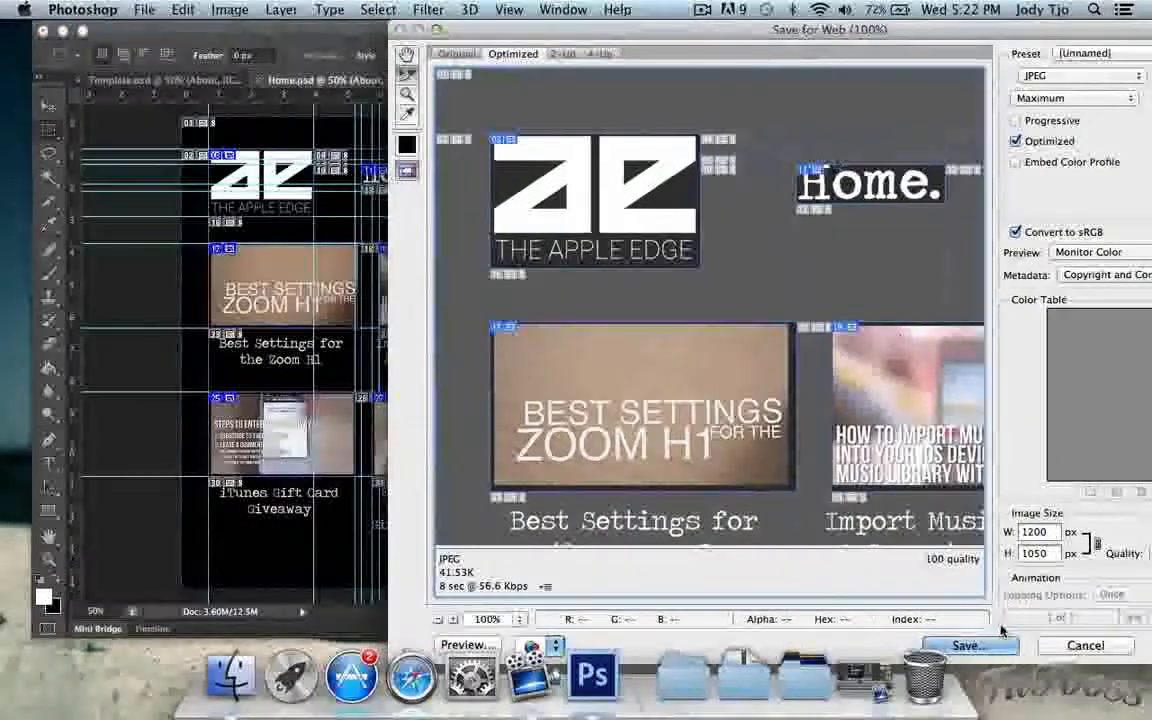
{"action": "left_click", "coordinate": [966, 645]}
{"action": "left_click_drag", "start_coordinate": [759, 92], "coordinate": [561, 88]}
{"action": "left_click", "coordinate": [556, 211]}
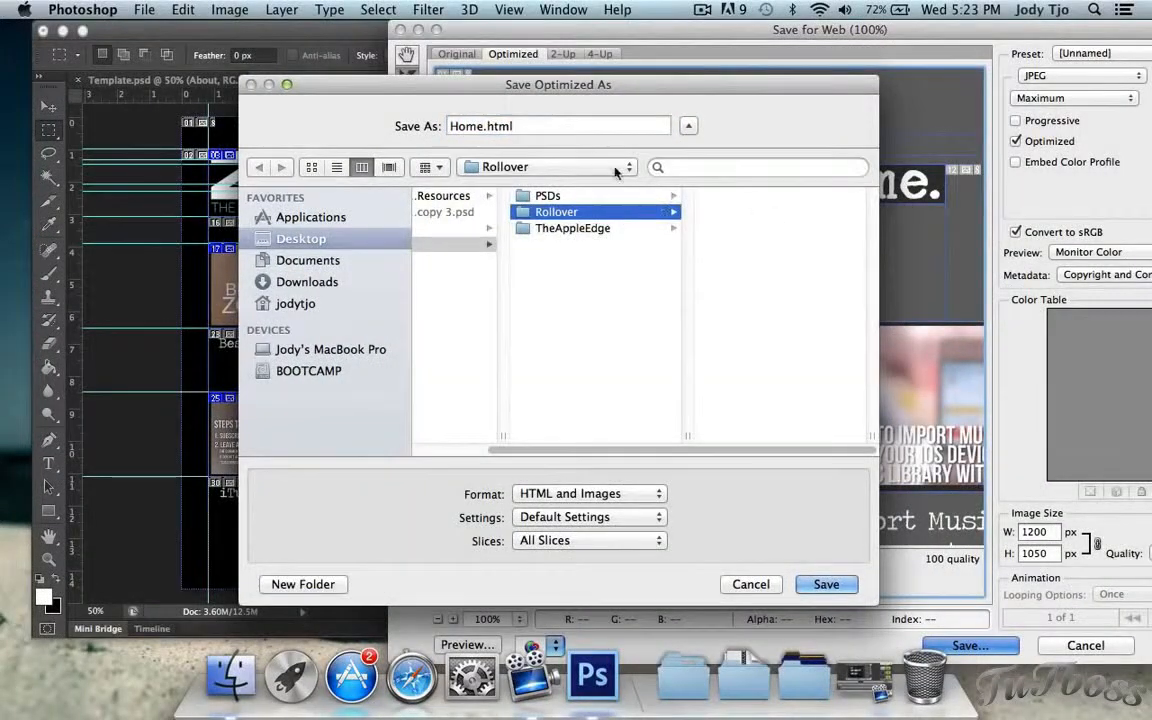
{"action": "left_click", "coordinate": [596, 500]}
{"action": "left_click", "coordinate": [598, 510]}
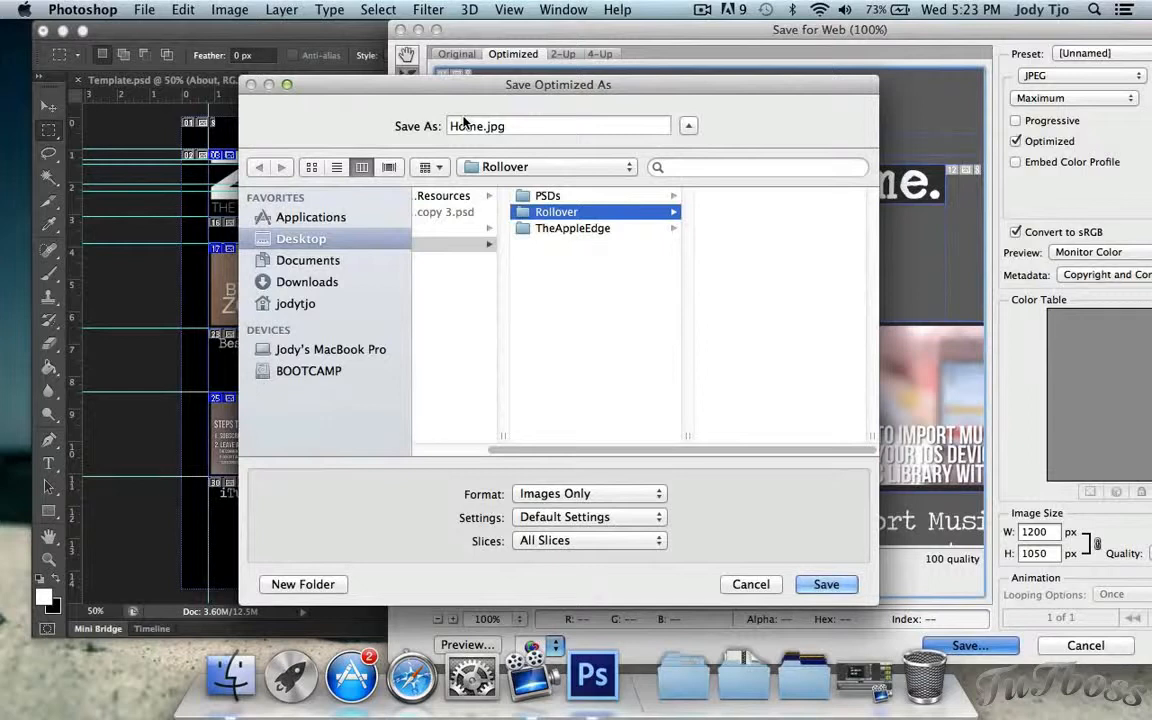
{"action": "left_click", "coordinate": [826, 584]}
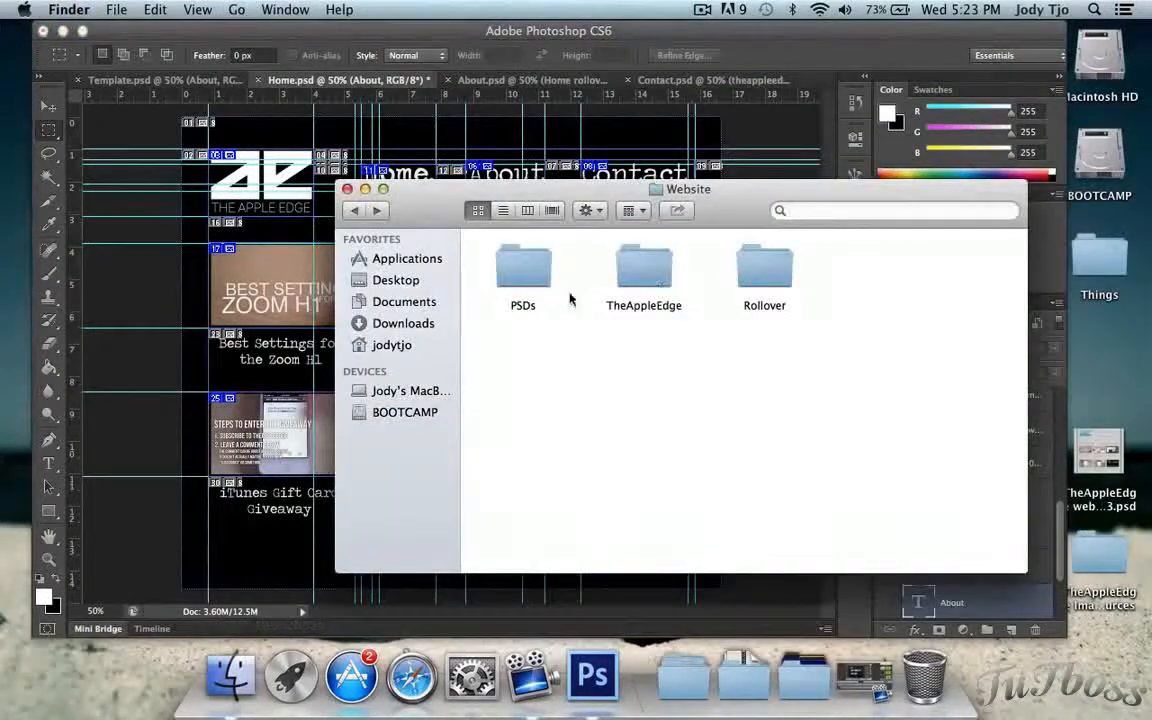
Step: In Finder, open the Rollover folder and rename its exported images folder to Home
{"action": "double_click", "coordinate": [758, 267]}
{"action": "double_click", "coordinate": [519, 270]}
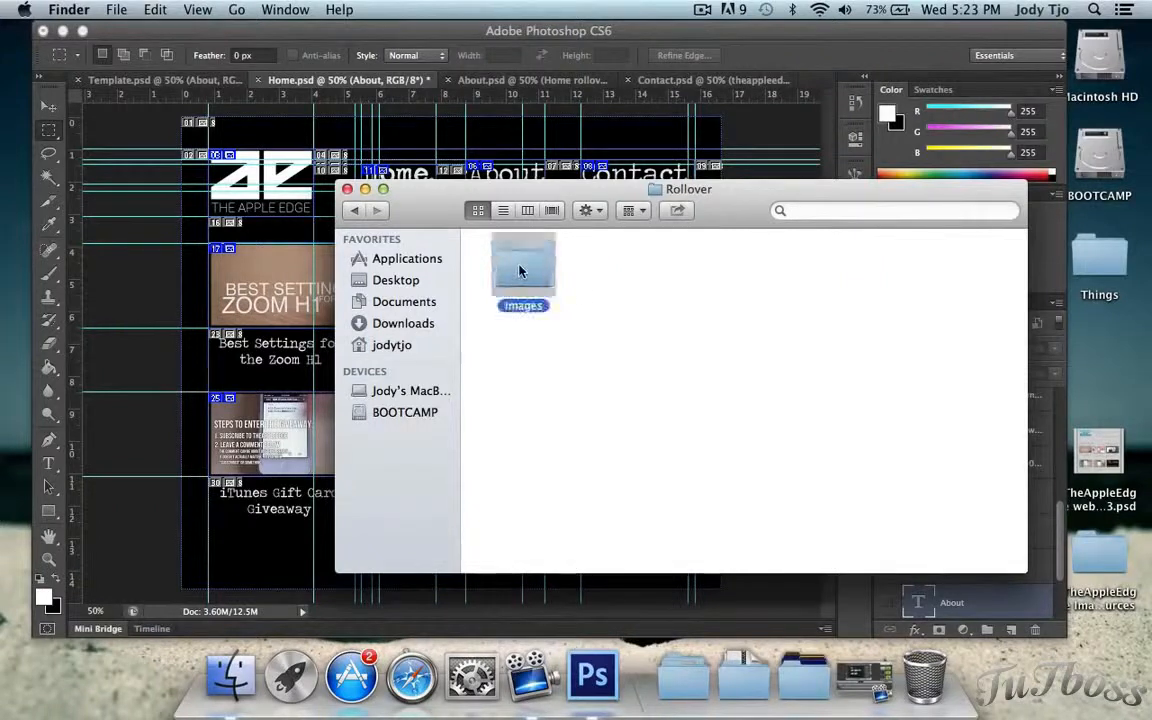
{"action": "left_click", "coordinate": [356, 212]}
{"action": "left_click", "coordinate": [546, 279]}
{"action": "key", "text": "Return"}
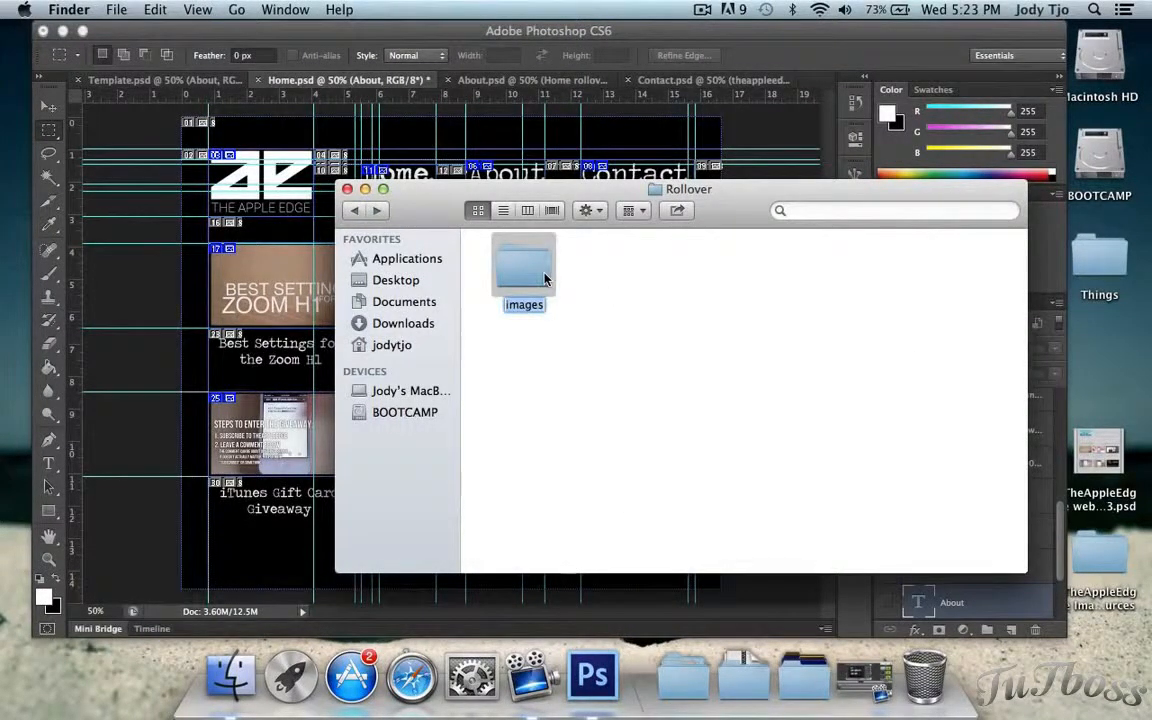
{"action": "type", "text": "Home"}
{"action": "key", "text": "Return"}
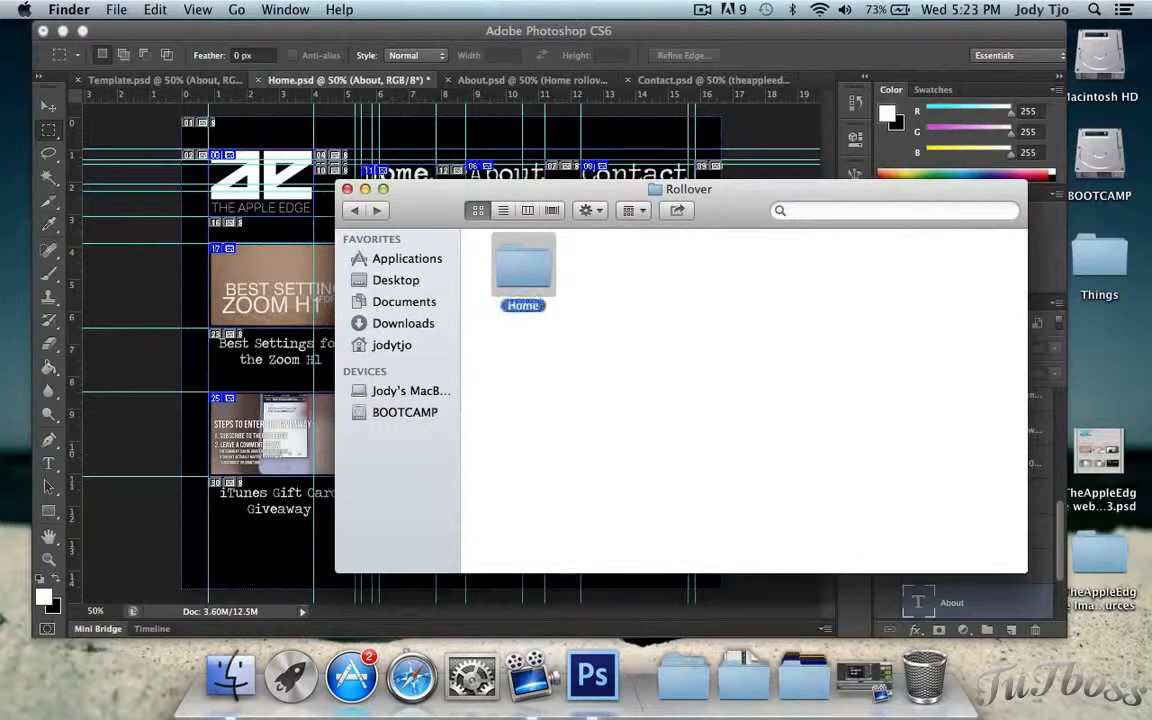
{"action": "left_click", "coordinate": [667, 291]}
Step: Switch to Photoshop and export About.psd for the web as About.jpg in the Rollover folder, using Images Only, Default Settings and All Slices
{"action": "left_click", "coordinate": [146, 210]}
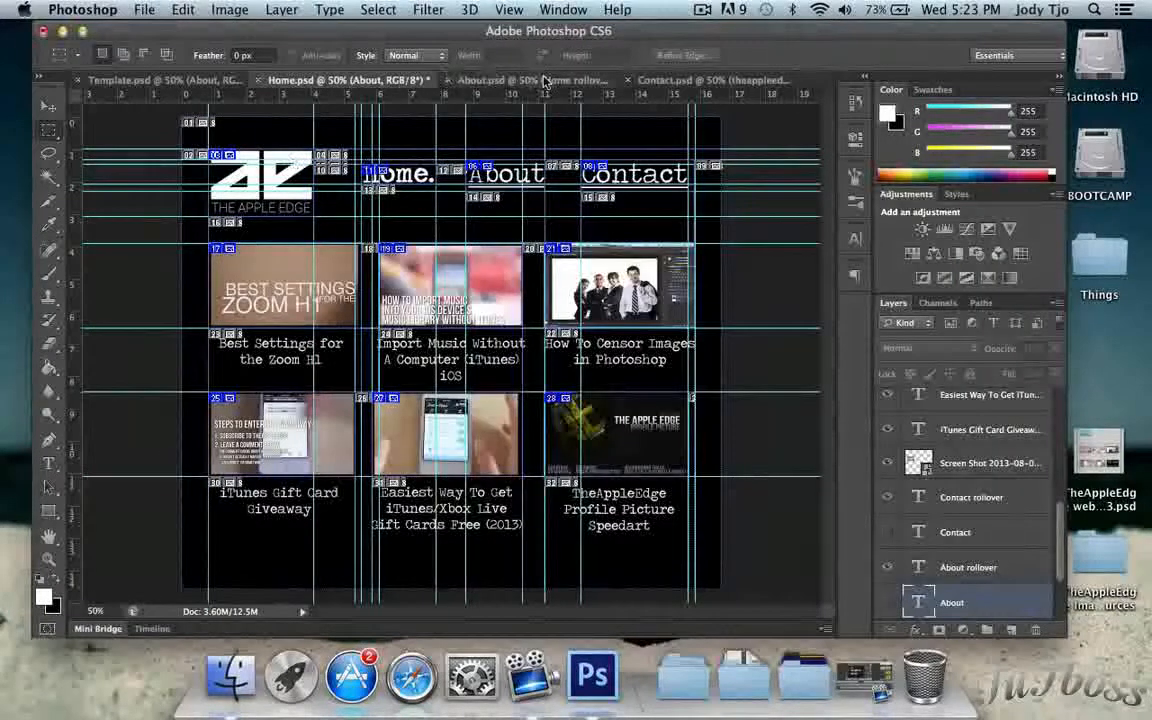
{"action": "left_click", "coordinate": [545, 80]}
{"action": "left_click", "coordinate": [144, 9]}
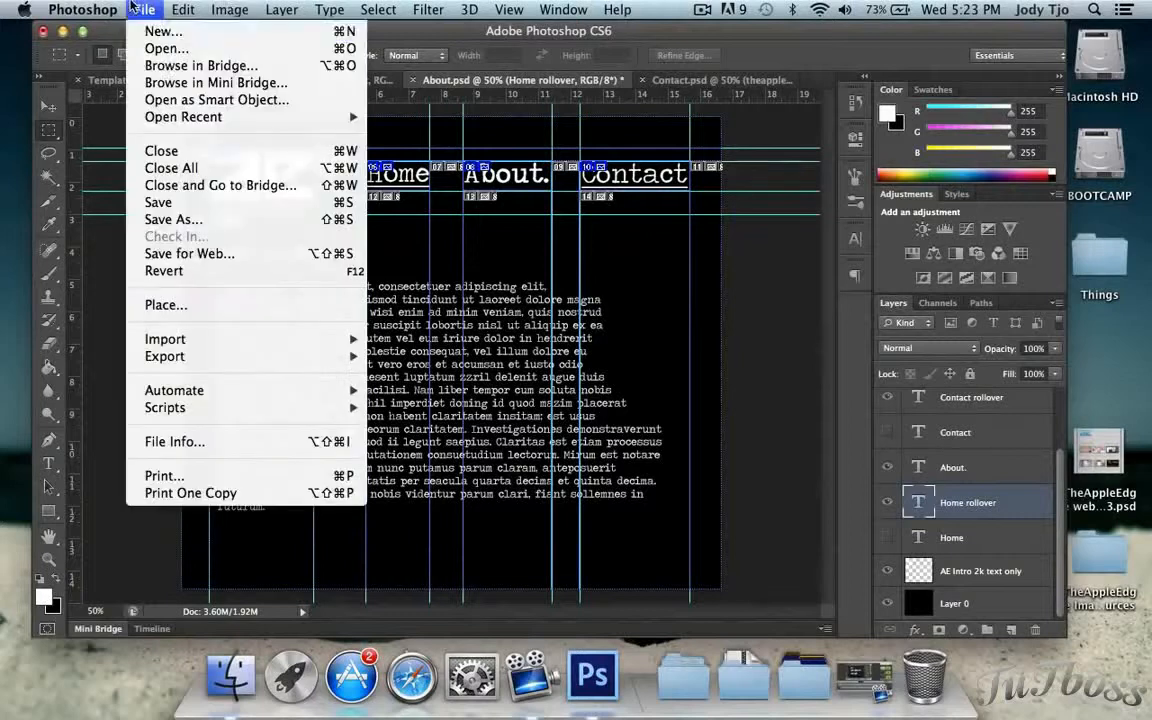
{"action": "left_click", "coordinate": [190, 253]}
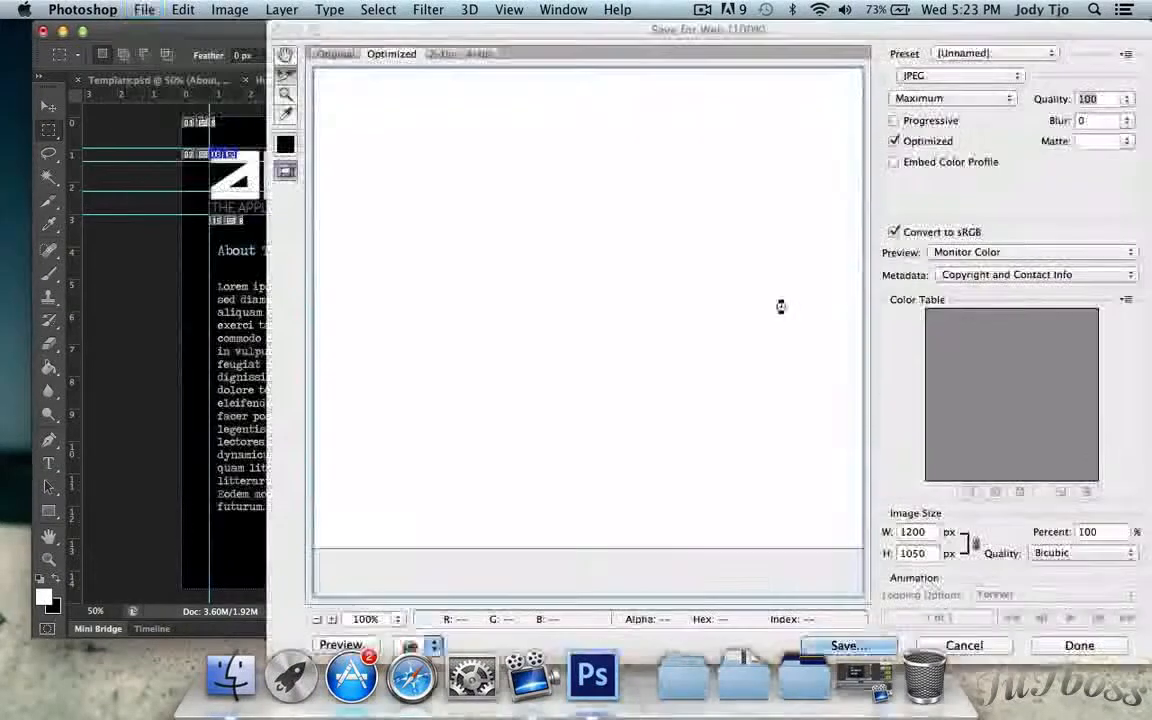
{"action": "left_click_drag", "start_coordinate": [785, 37], "coordinate": [1051, 37]}
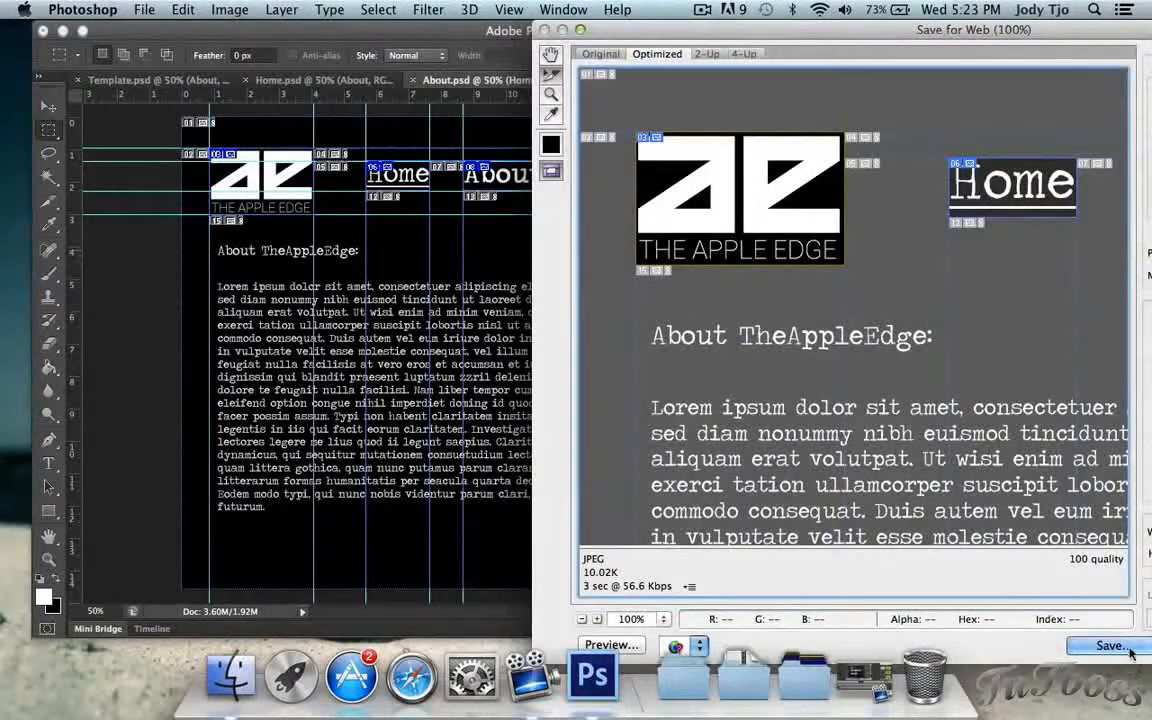
{"action": "left_click", "coordinate": [1120, 644]}
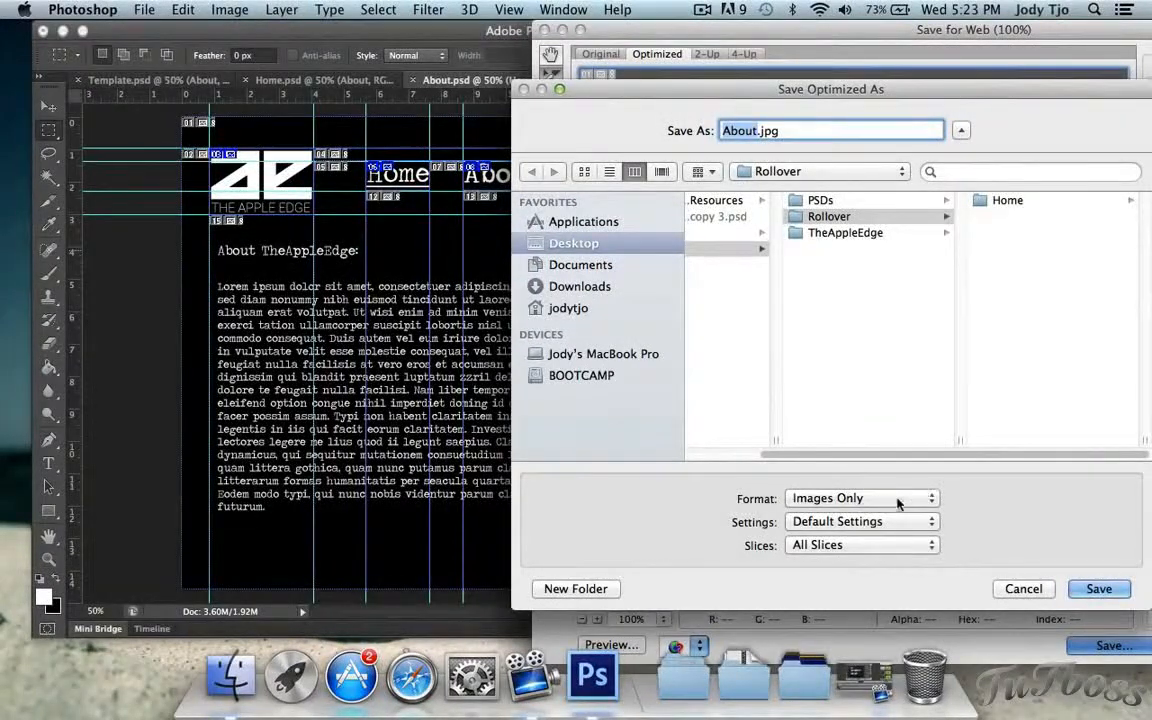
{"action": "left_click", "coordinate": [1099, 588]}
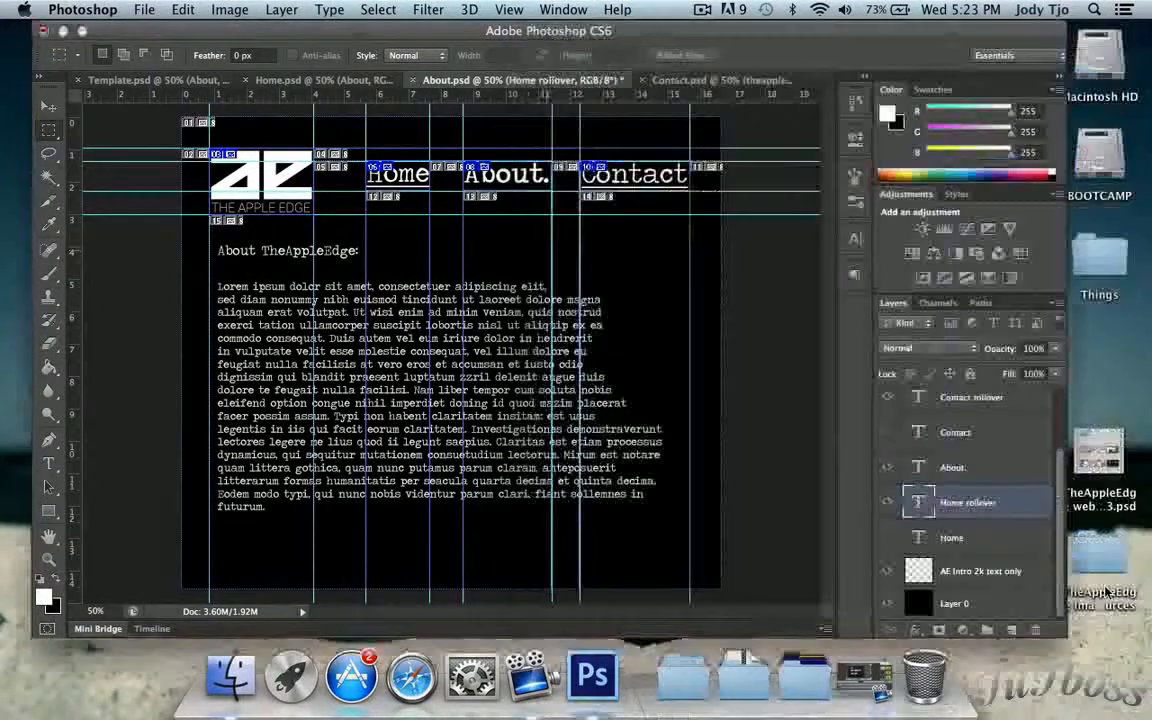
Step: In Finder, rename the newly exported images folder inside Rollover to About
{"action": "left_click", "coordinate": [231, 675]}
{"action": "left_click", "coordinate": [640, 268]}
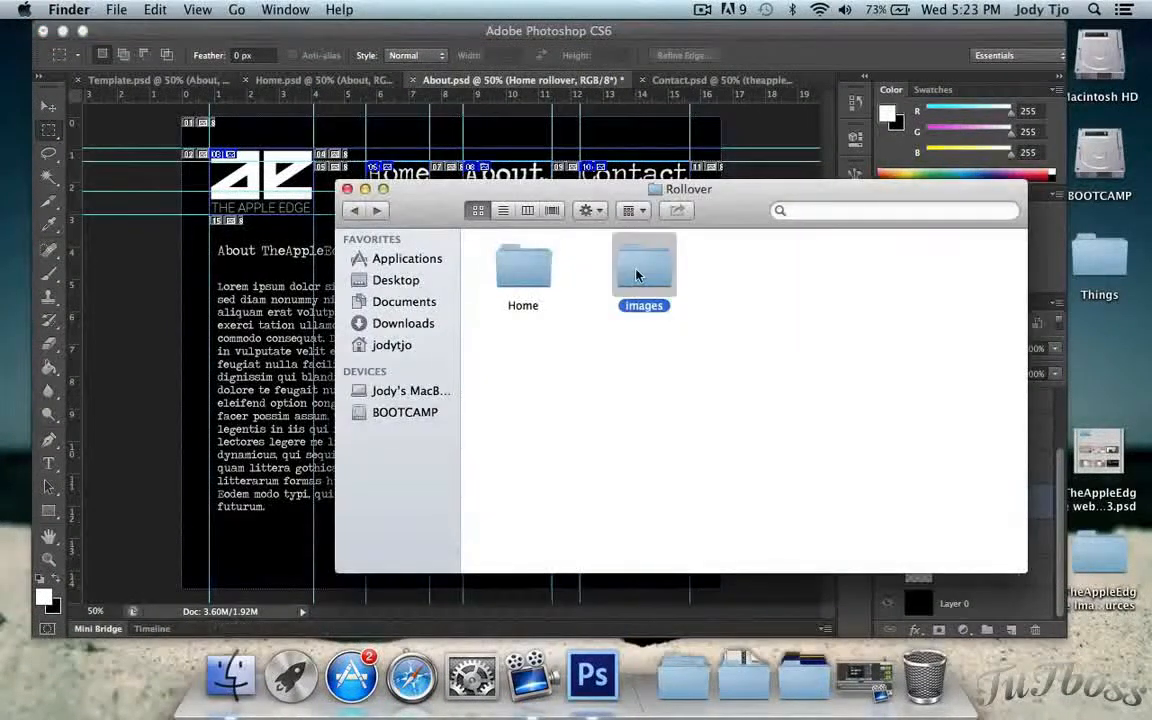
{"action": "type", "text": "About"}
{"action": "key", "text": "Return"}
{"action": "left_click", "coordinate": [737, 285]}
Step: Back in Photoshop, export Contact.psd for the web as Contact.jpg in the Rollover folder, using Images Only, Default Settings and All Slices
{"action": "left_click", "coordinate": [768, 126]}
{"action": "left_click", "coordinate": [711, 82]}
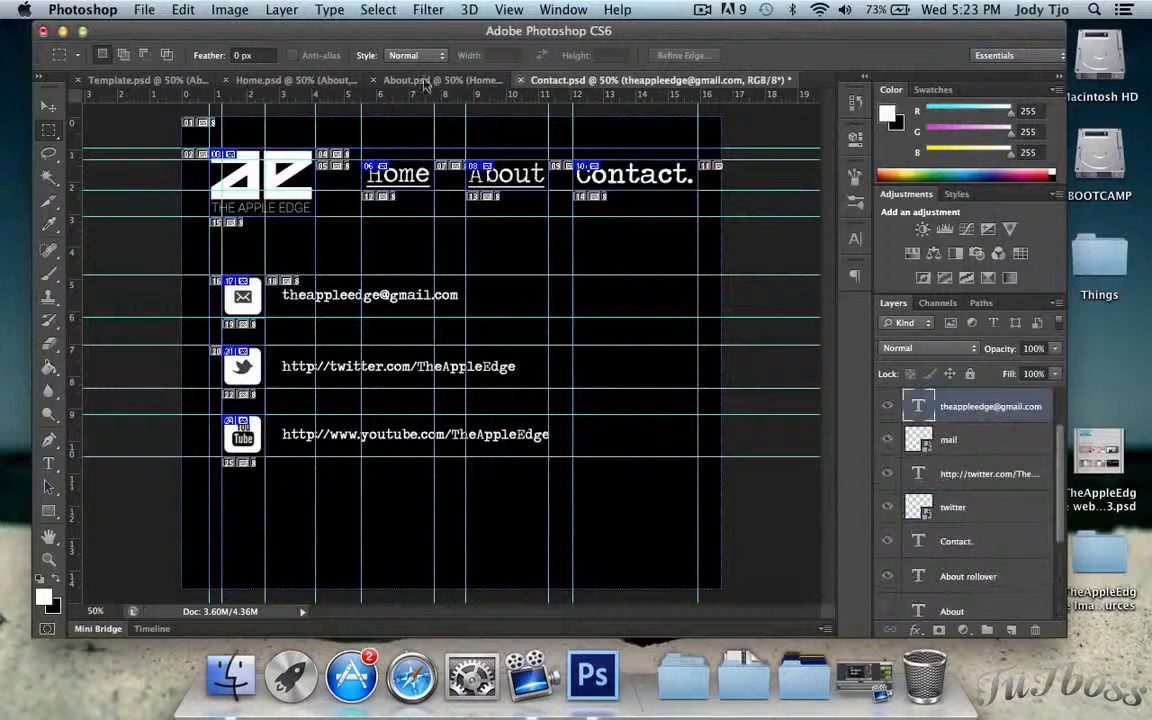
{"action": "left_click", "coordinate": [146, 9]}
{"action": "left_click", "coordinate": [210, 255]}
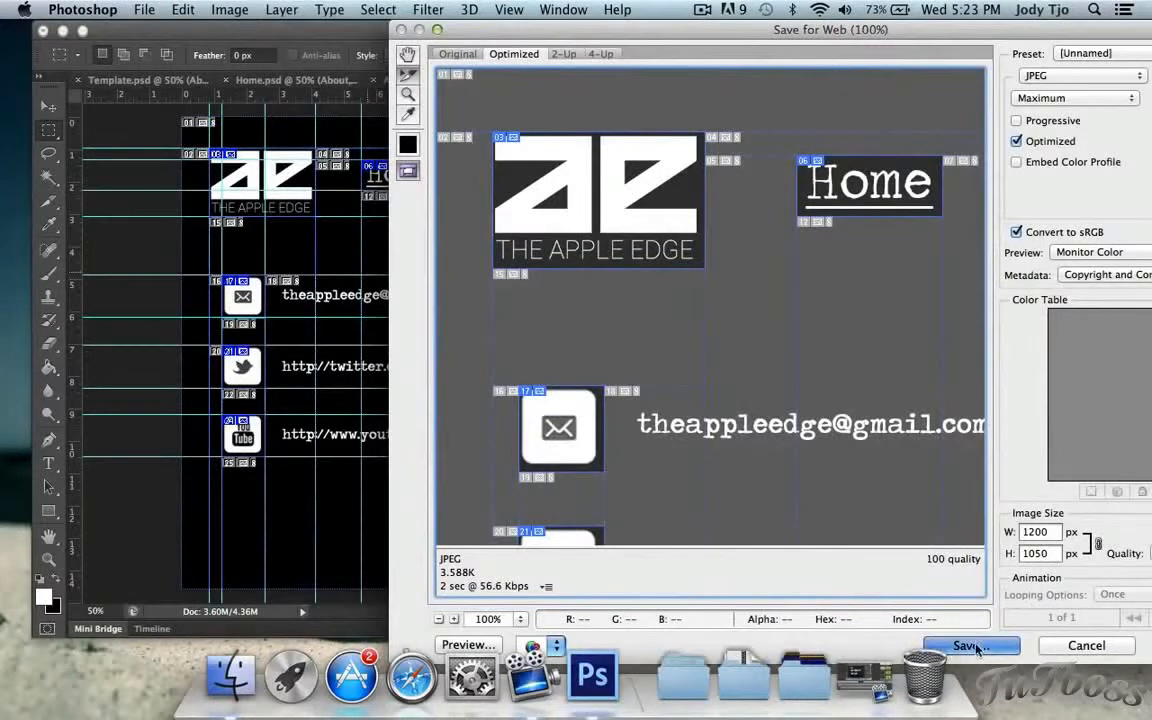
{"action": "left_click", "coordinate": [970, 646]}
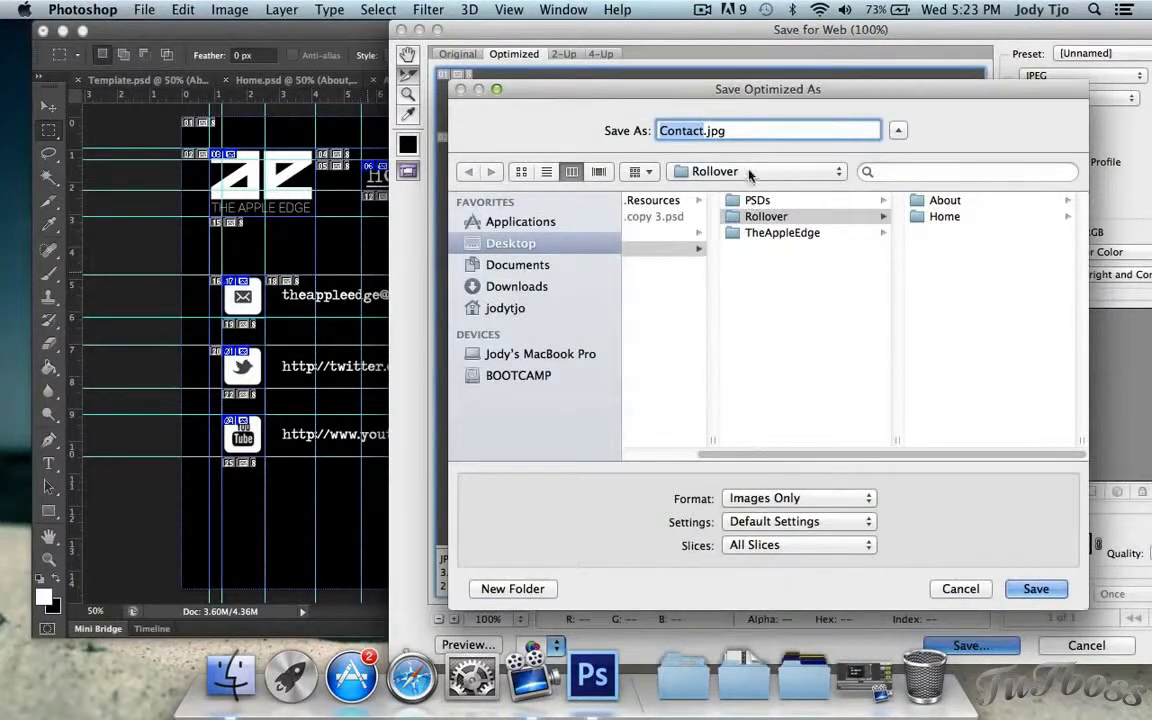
{"action": "left_click", "coordinate": [1036, 588]}
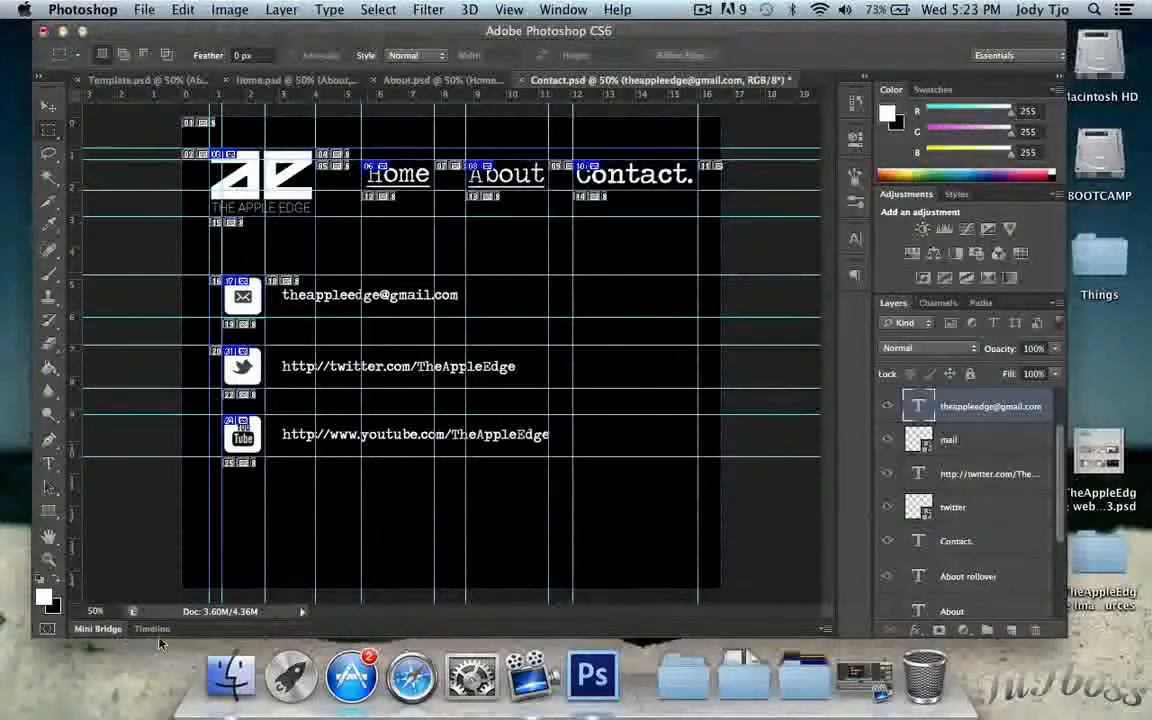
Step: In Finder, rename the newly exported images folder inside Rollover to Contact
{"action": "left_click", "coordinate": [230, 675]}
{"action": "left_click", "coordinate": [764, 265]}
{"action": "key", "text": "Return"}
{"action": "type", "text": "Contact"}
{"action": "key", "text": "Return"}
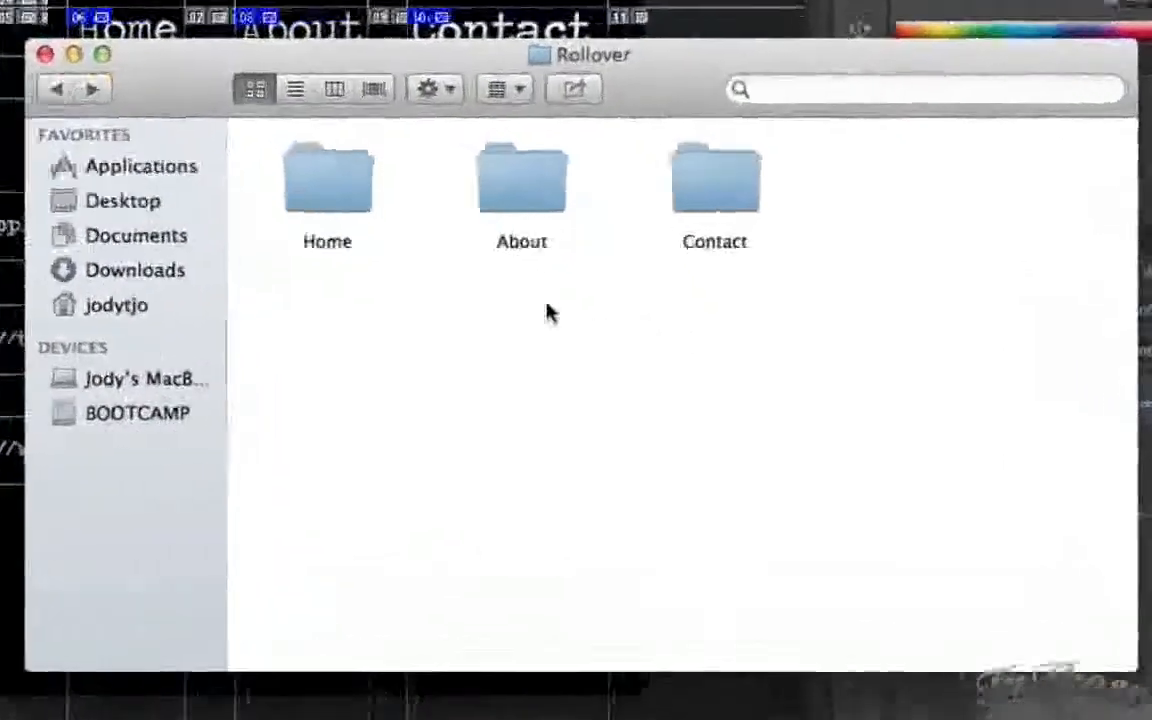
Step: In the Home rollover folder, move every image except Home_06.jpg and Home_08.jpg to the Trash
{"action": "double_click", "coordinate": [520, 266]}
{"action": "scroll", "coordinate": [635, 321], "scroll_direction": "down", "scroll_amount": 3}
{"action": "scroll", "coordinate": [505, 266], "scroll_direction": "down", "scroll_amount": 3}
{"action": "scroll", "coordinate": [480, 290], "scroll_direction": "up", "scroll_amount": 5}
{"action": "left_click_drag", "start_coordinate": [277, 150], "coordinate": [878, 183]}
{"action": "left_click", "coordinate": [730, 314], "text": "super"}
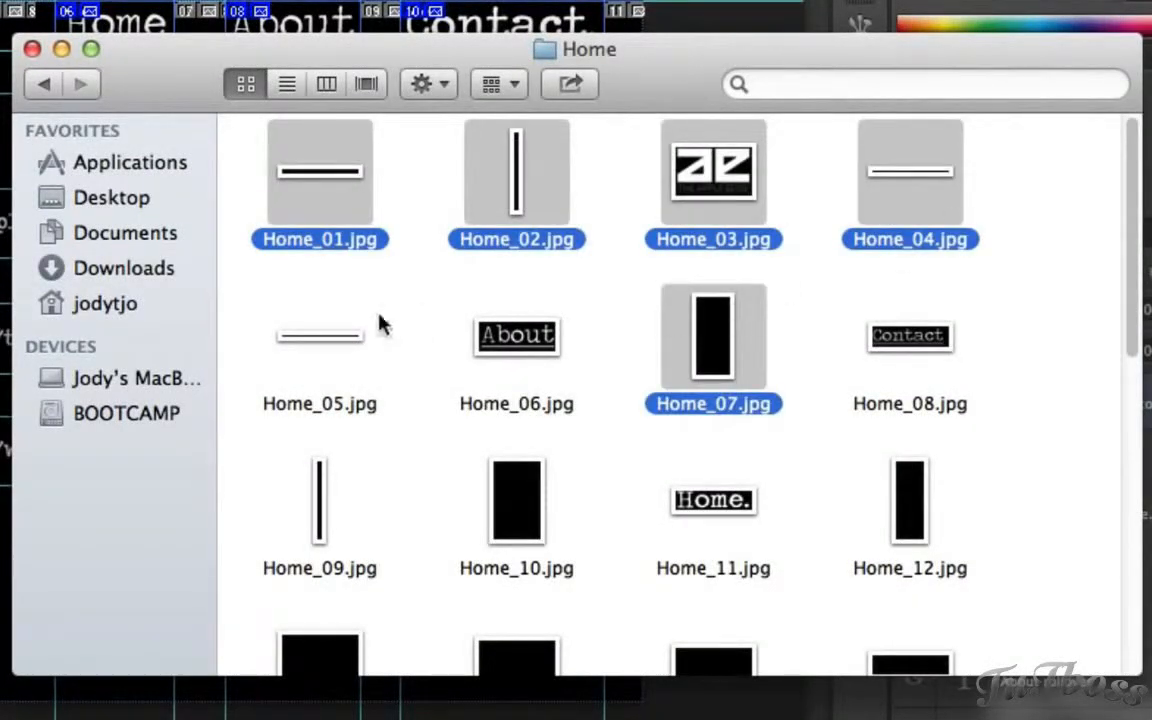
{"action": "left_click", "coordinate": [320, 337], "text": "super"}
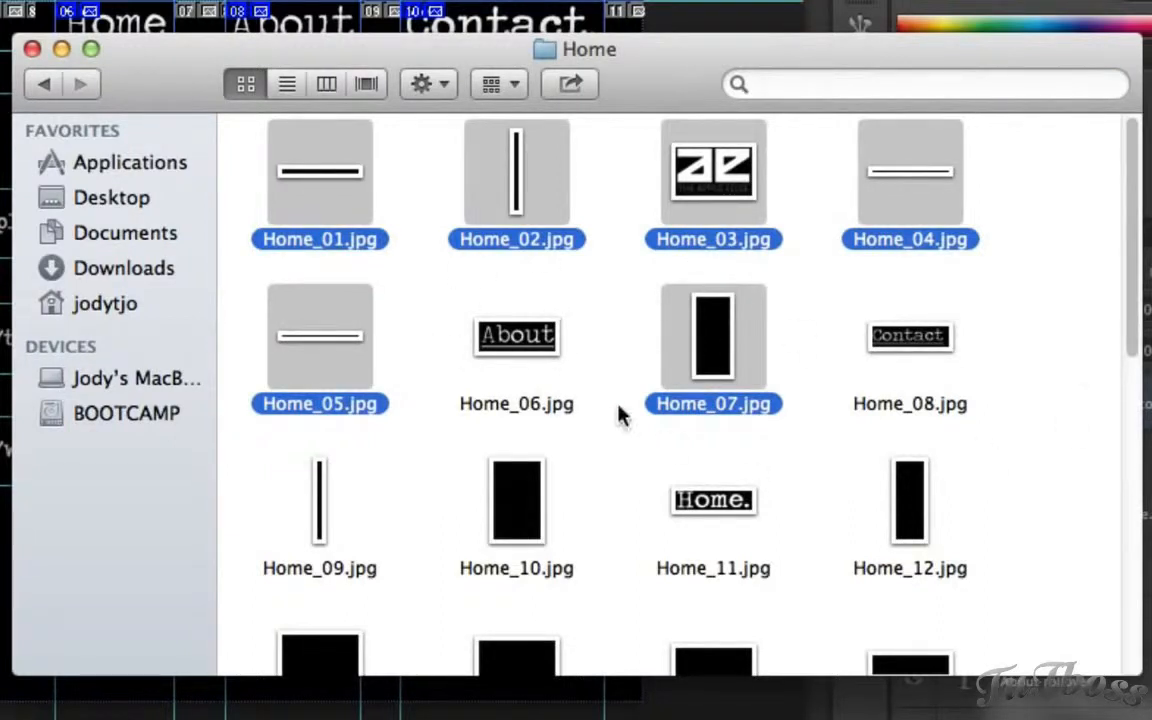
{"action": "left_click_drag", "start_coordinate": [282, 462], "coordinate": [982, 643]}
{"action": "scroll", "coordinate": [1018, 640], "scroll_direction": "down", "scroll_amount": 10}
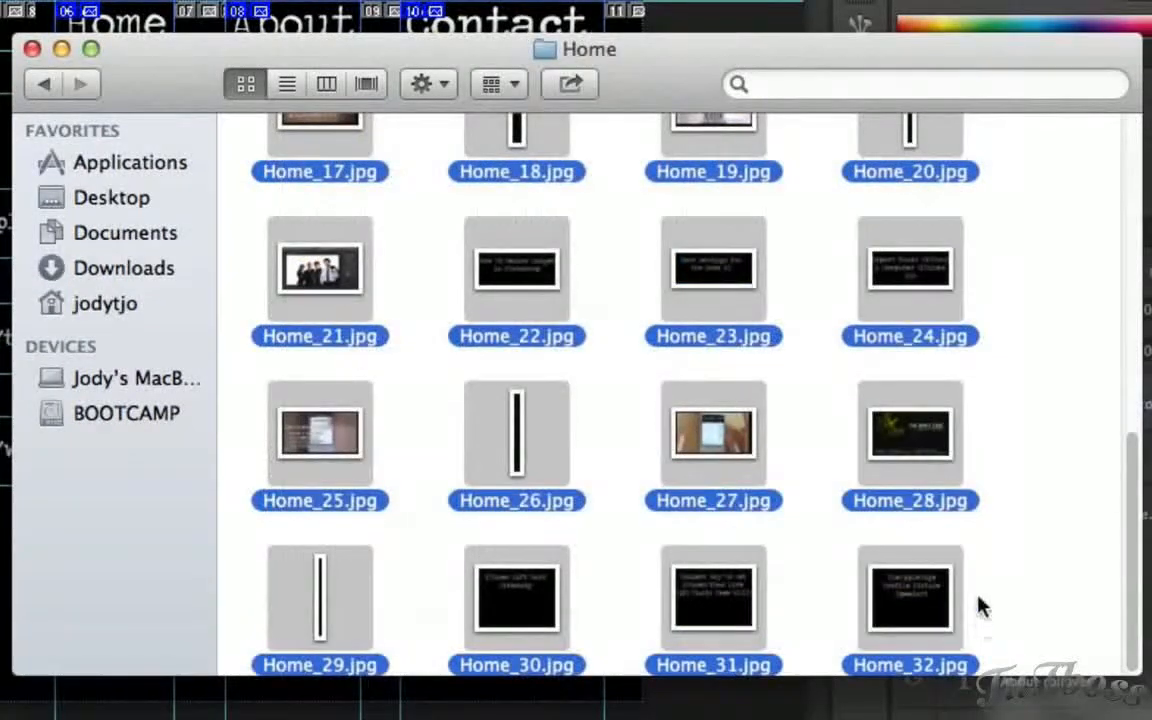
{"action": "scroll", "coordinate": [1003, 490], "scroll_direction": "up", "scroll_amount": 10}
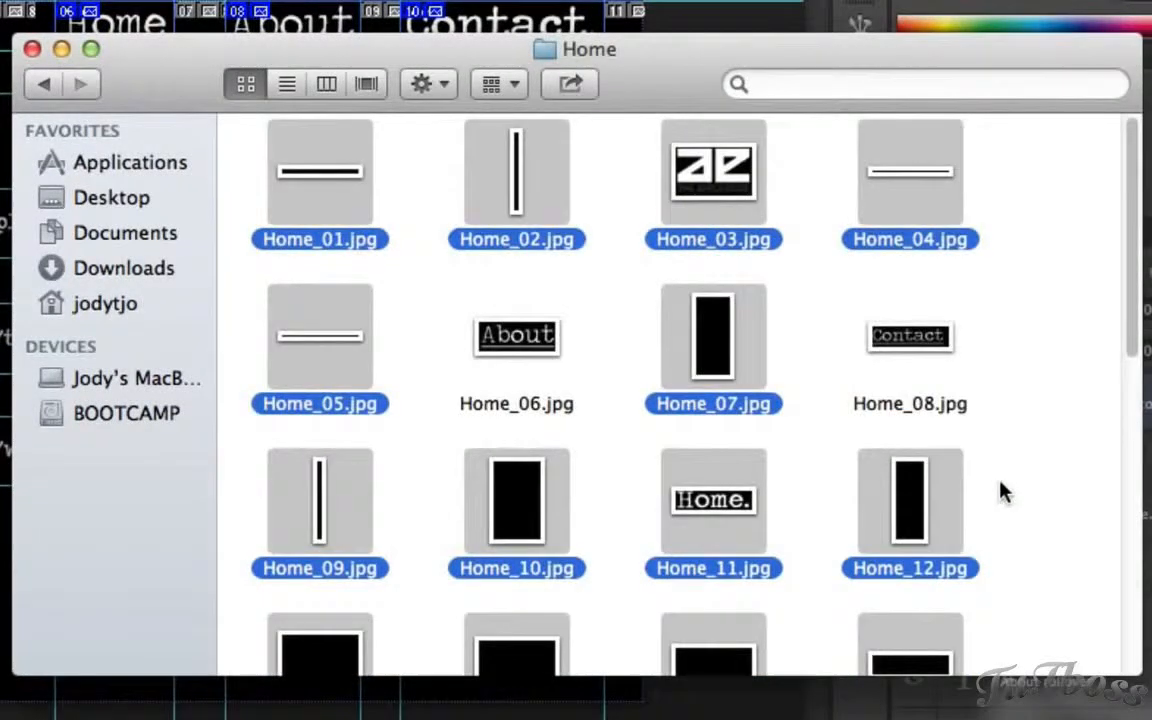
{"action": "right_click", "coordinate": [928, 175]}
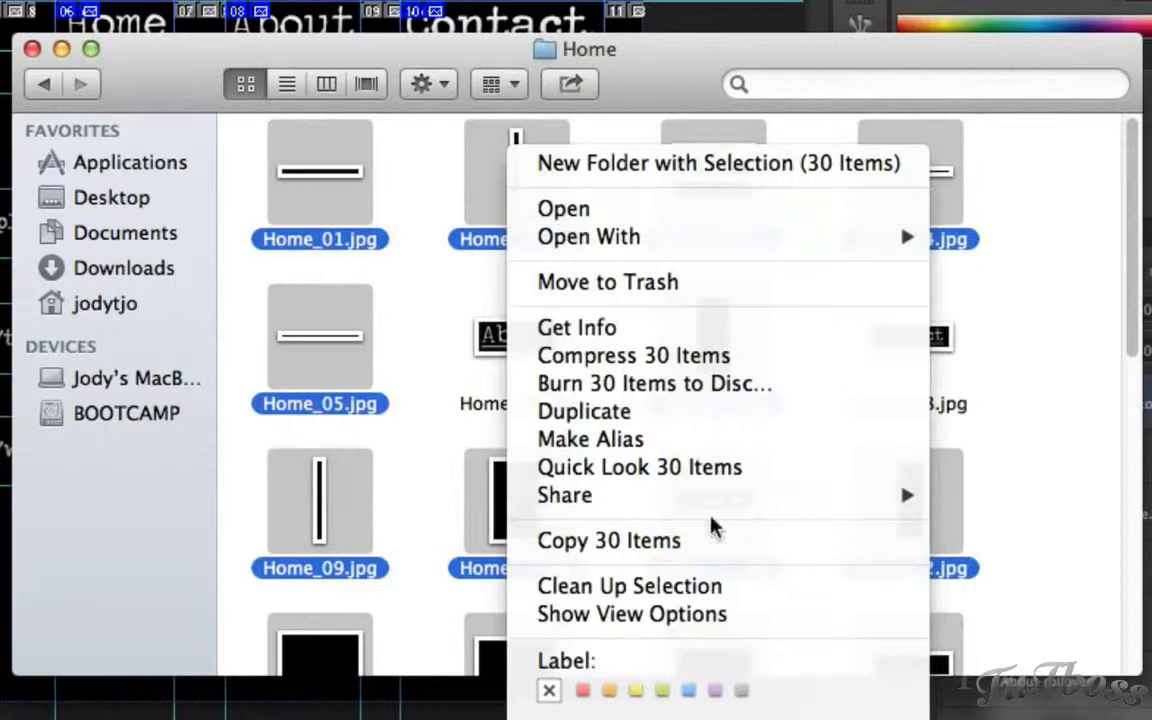
{"action": "left_click", "coordinate": [720, 290]}
Step: Arrange Home_06.jpg and Home_08.jpg side by side at the start of the Home folder
{"action": "left_click_drag", "start_coordinate": [553, 397], "coordinate": [385, 232]}
{"action": "left_click_drag", "start_coordinate": [925, 345], "coordinate": [620, 186]}
{"action": "left_click", "coordinate": [712, 197]}
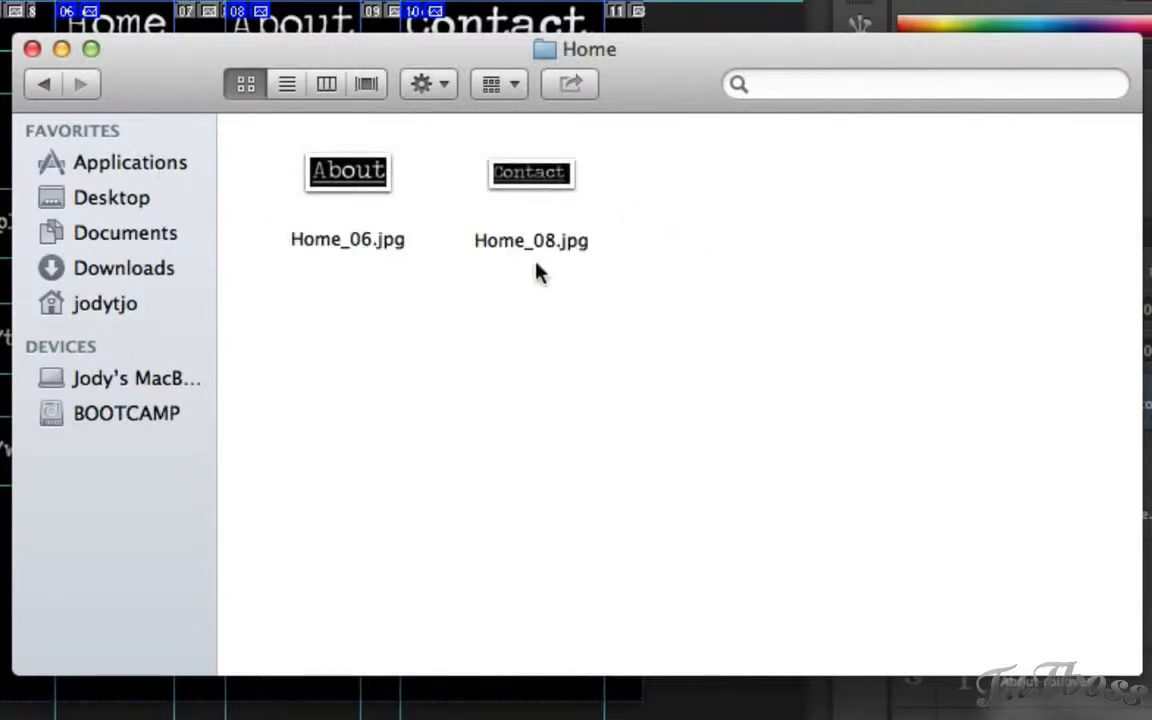
Step: In the About rollover folder, move every image except About_06.jpg and About_10.jpg to the Trash
{"action": "left_click", "coordinate": [58, 85]}
{"action": "double_click", "coordinate": [519, 165]}
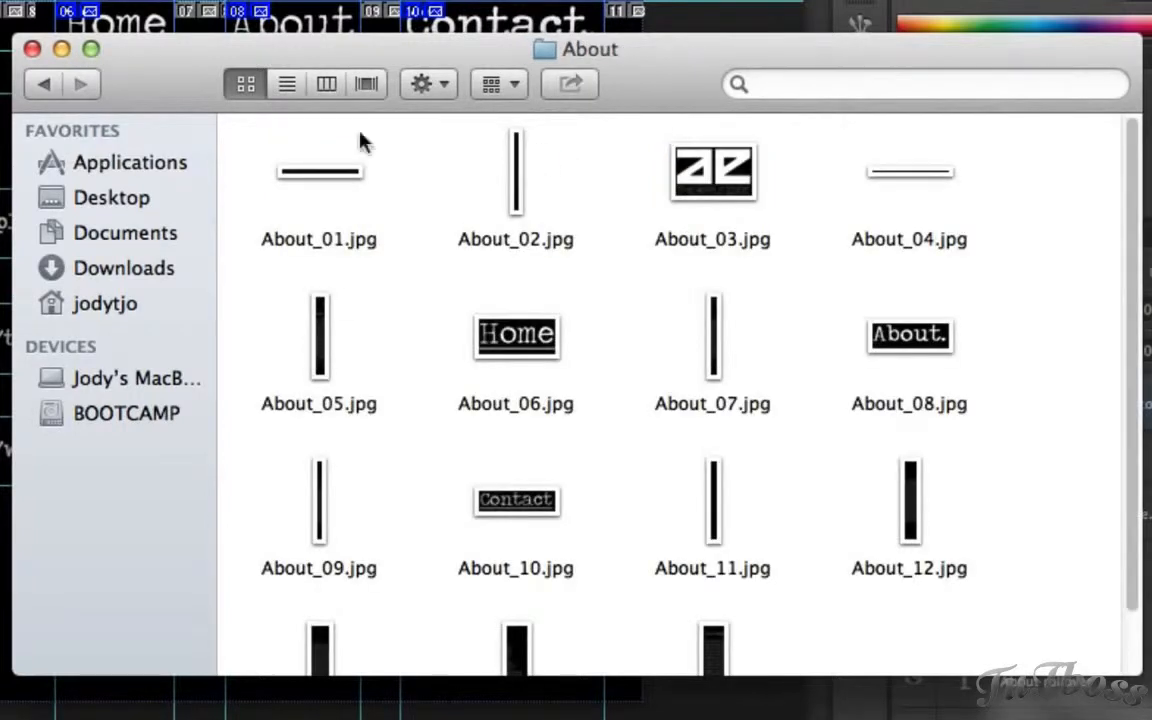
{"action": "left_click_drag", "start_coordinate": [265, 130], "coordinate": [995, 206]}
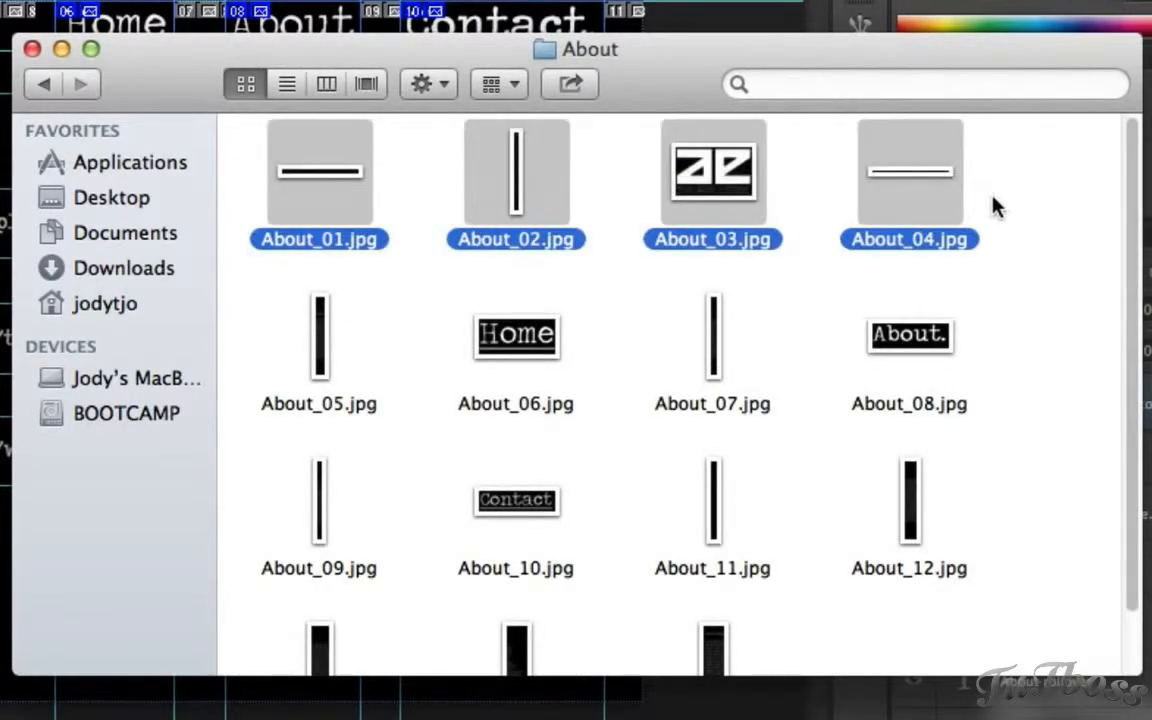
{"action": "left_click", "coordinate": [325, 310], "text": "super"}
{"action": "left_click", "coordinate": [725, 334], "text": "super"}
{"action": "left_click", "coordinate": [956, 337], "text": "super"}
{"action": "scroll", "coordinate": [977, 328], "scroll_direction": "down", "scroll_amount": 2}
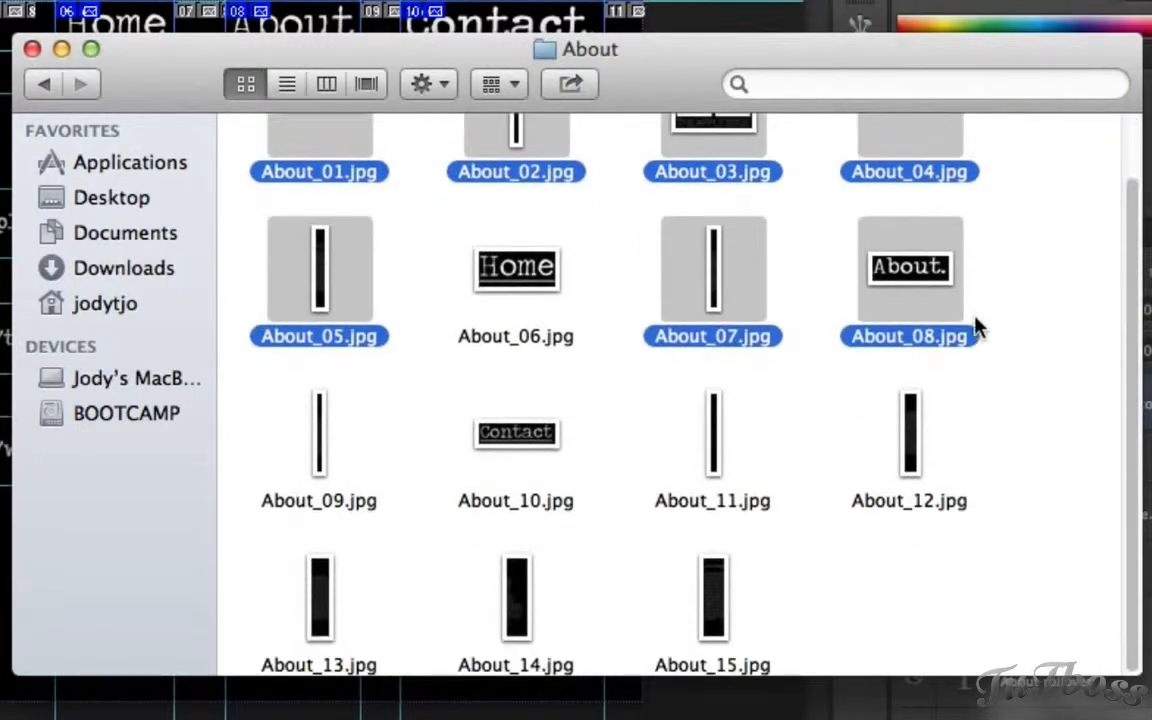
{"action": "left_click", "coordinate": [318, 440], "text": "super"}
{"action": "left_click_drag", "start_coordinate": [670, 405], "coordinate": [1100, 525]}
{"action": "left_click_drag", "start_coordinate": [806, 617], "coordinate": [28, 599]}
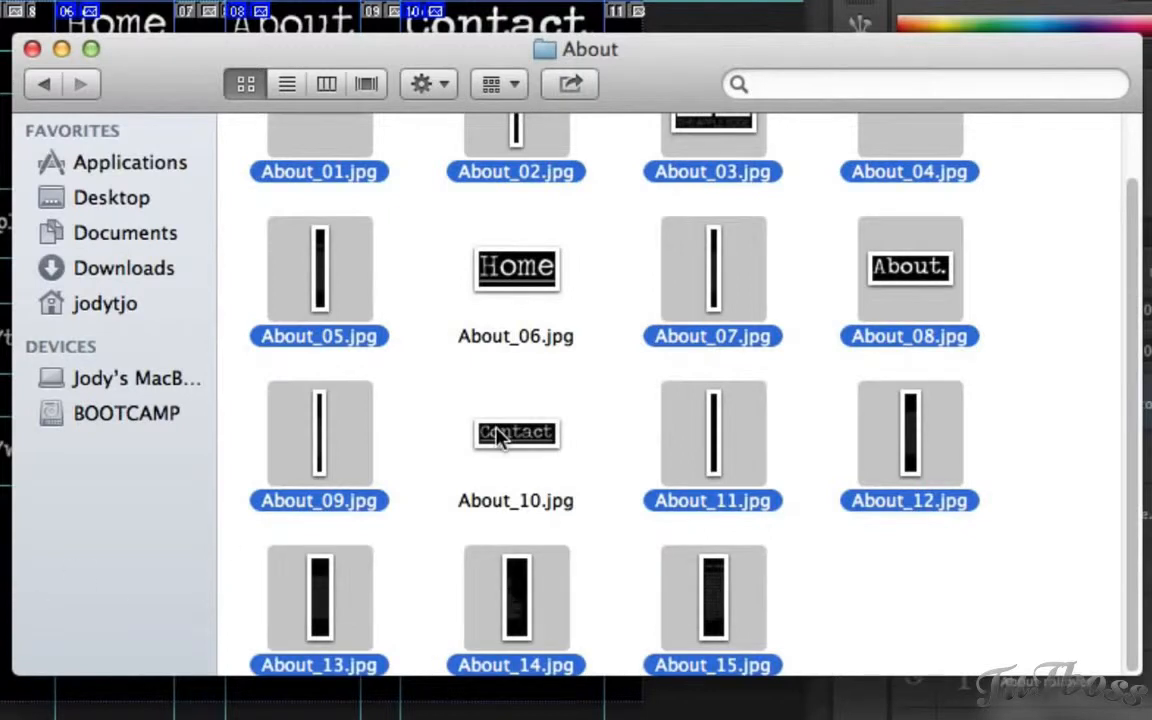
{"action": "key", "text": "super+BackSpace"}
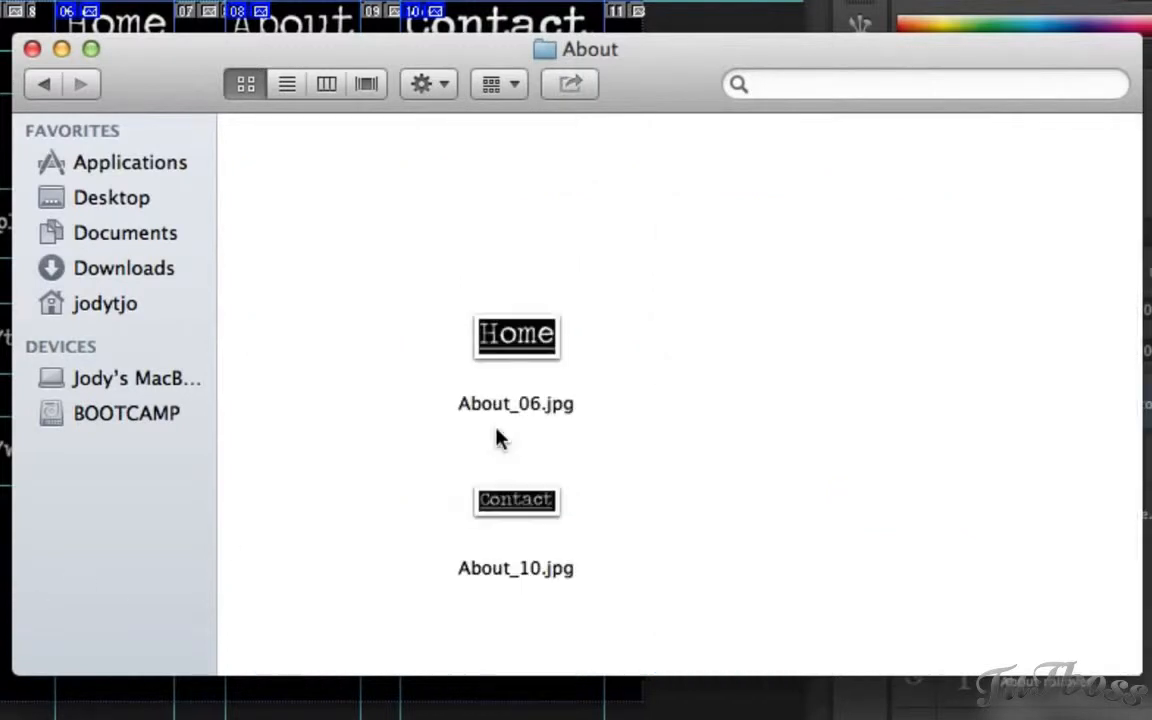
Step: In the Contact rollover folder, move every image except Contact_06.jpg and Contact_08.jpg to the Trash
{"action": "left_click", "coordinate": [62, 86]}
{"action": "double_click", "coordinate": [714, 174]}
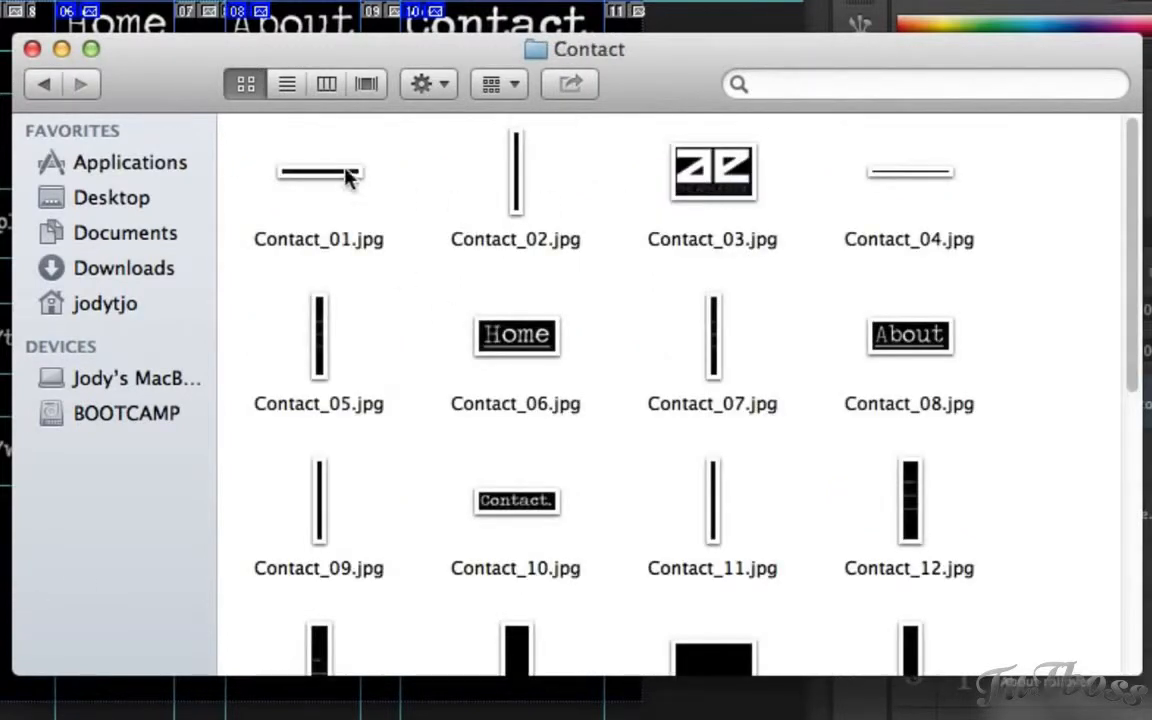
{"action": "left_click_drag", "start_coordinate": [271, 137], "coordinate": [995, 290]}
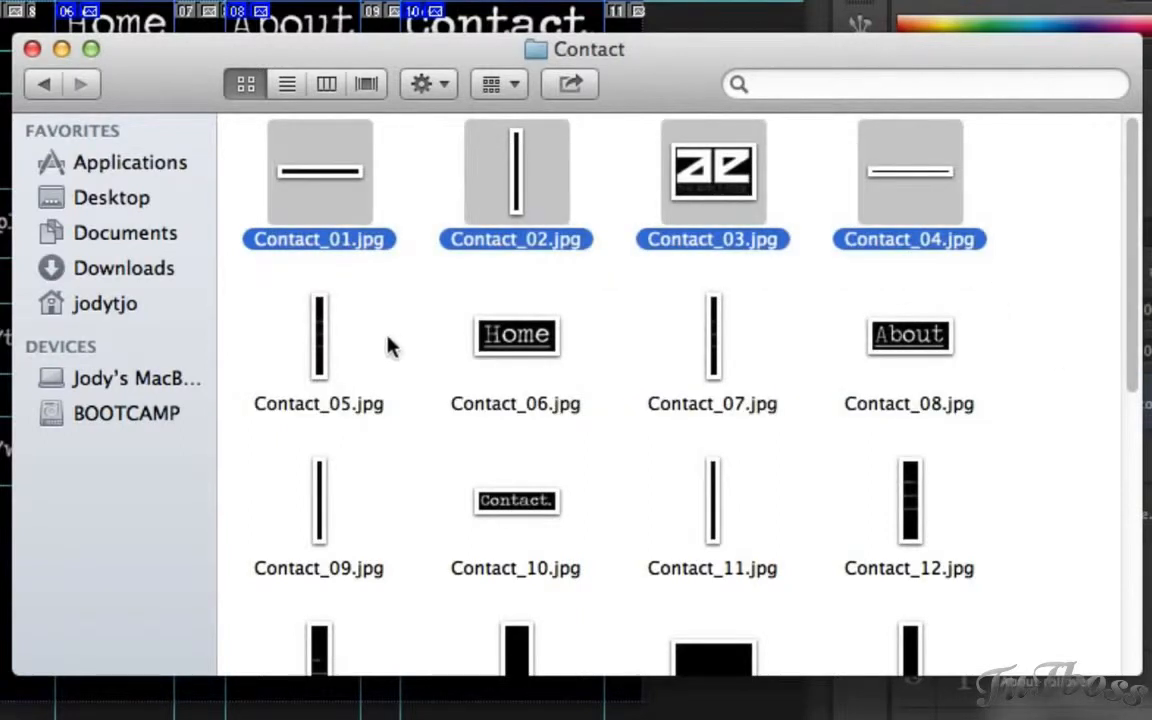
{"action": "left_click", "coordinate": [300, 318], "text": "super"}
{"action": "left_click", "coordinate": [708, 350], "text": "super"}
{"action": "scroll", "coordinate": [600, 350], "scroll_direction": "down", "scroll_amount": 10}
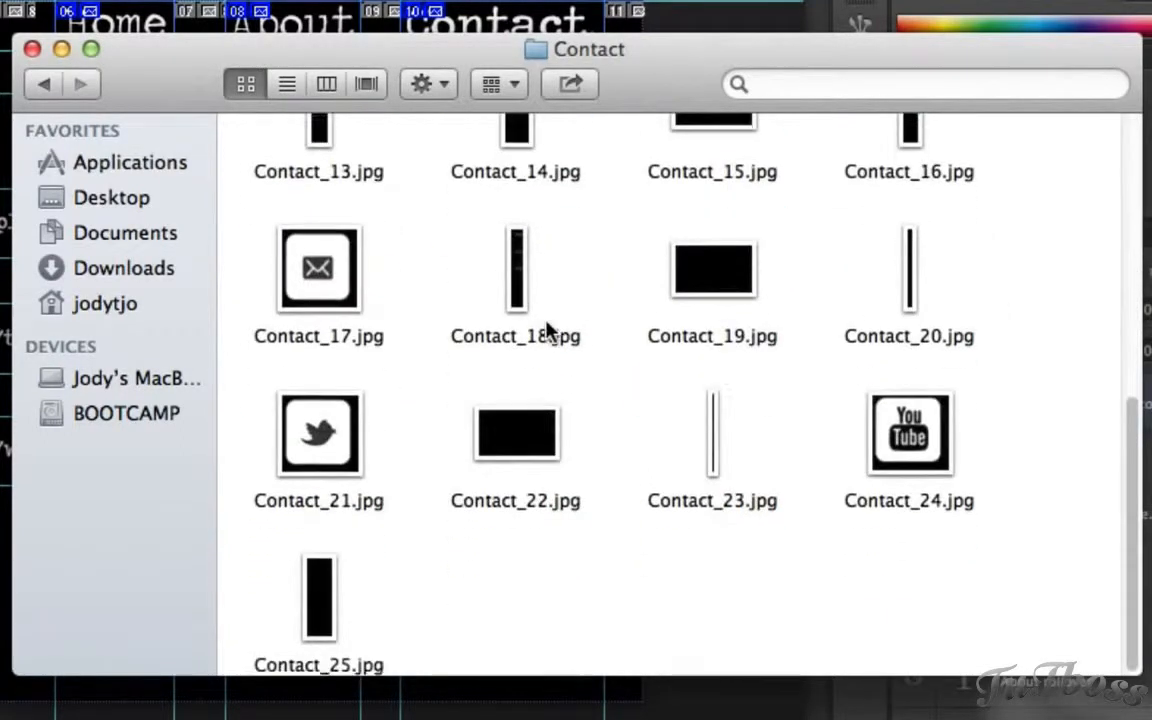
{"action": "scroll", "coordinate": [553, 337], "scroll_direction": "up", "scroll_amount": 10}
{"action": "left_click_drag", "start_coordinate": [273, 365], "coordinate": [1050, 690]}
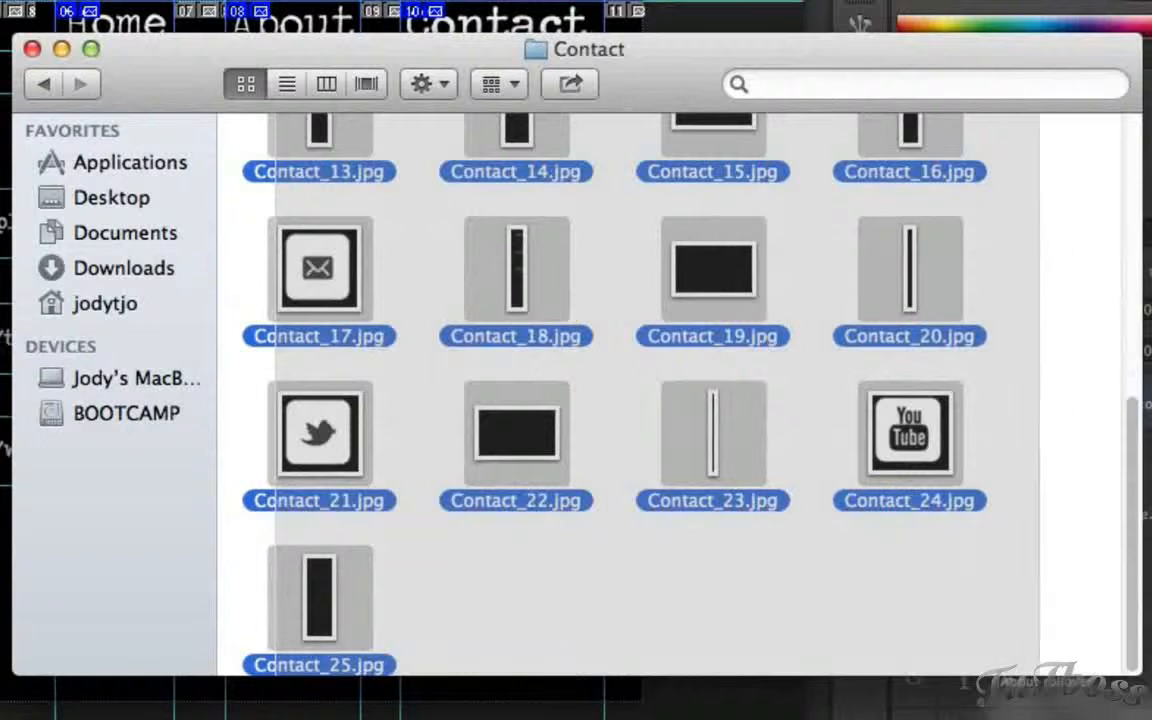
{"action": "key", "text": "super+BackSpace"}
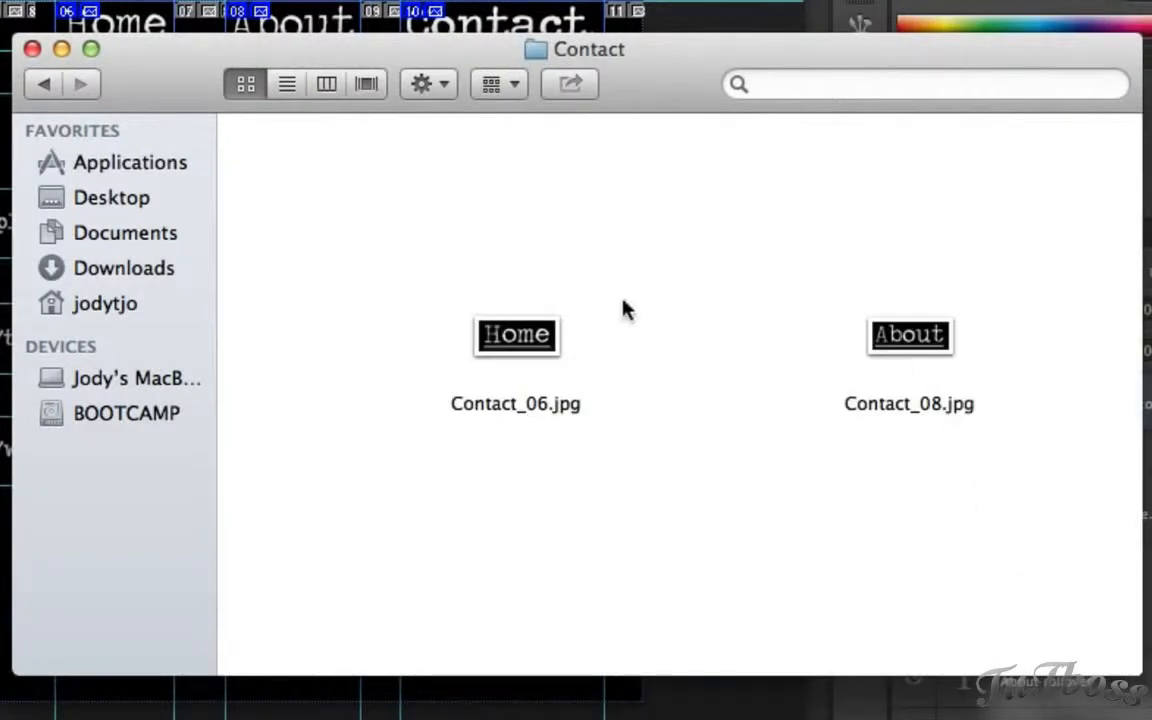
Step: Check the images kept in the Home, About and Contact rollover folders, and close the Finder window
{"action": "left_click", "coordinate": [48, 82]}
{"action": "double_click", "coordinate": [335, 185]}
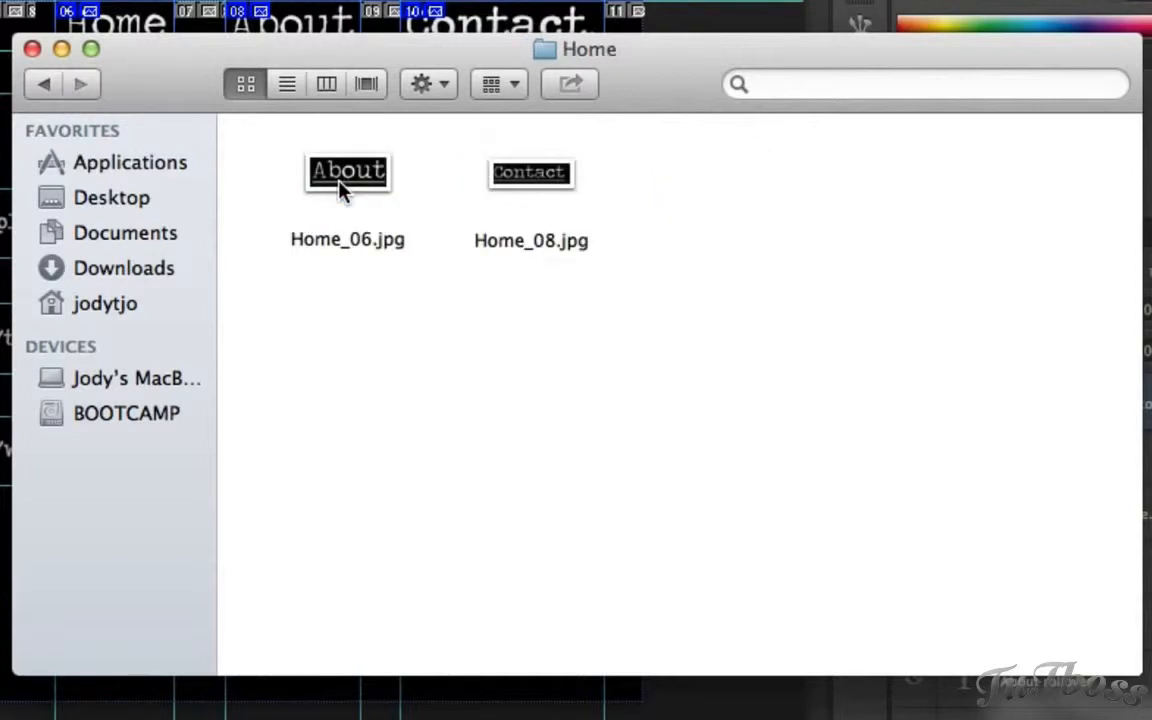
{"action": "left_click", "coordinate": [48, 86]}
{"action": "left_click", "coordinate": [505, 172]}
{"action": "double_click", "coordinate": [505, 172]}
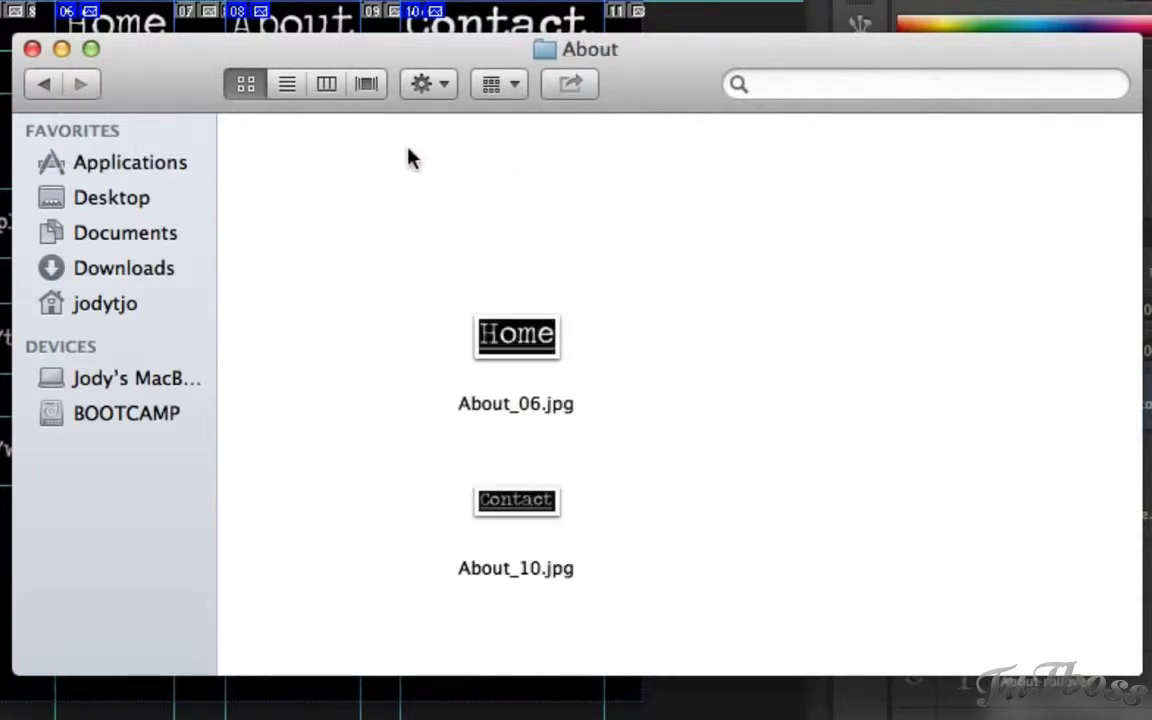
{"action": "left_click", "coordinate": [52, 86]}
{"action": "left_click", "coordinate": [836, 268]}
{"action": "double_click", "coordinate": [836, 268]}
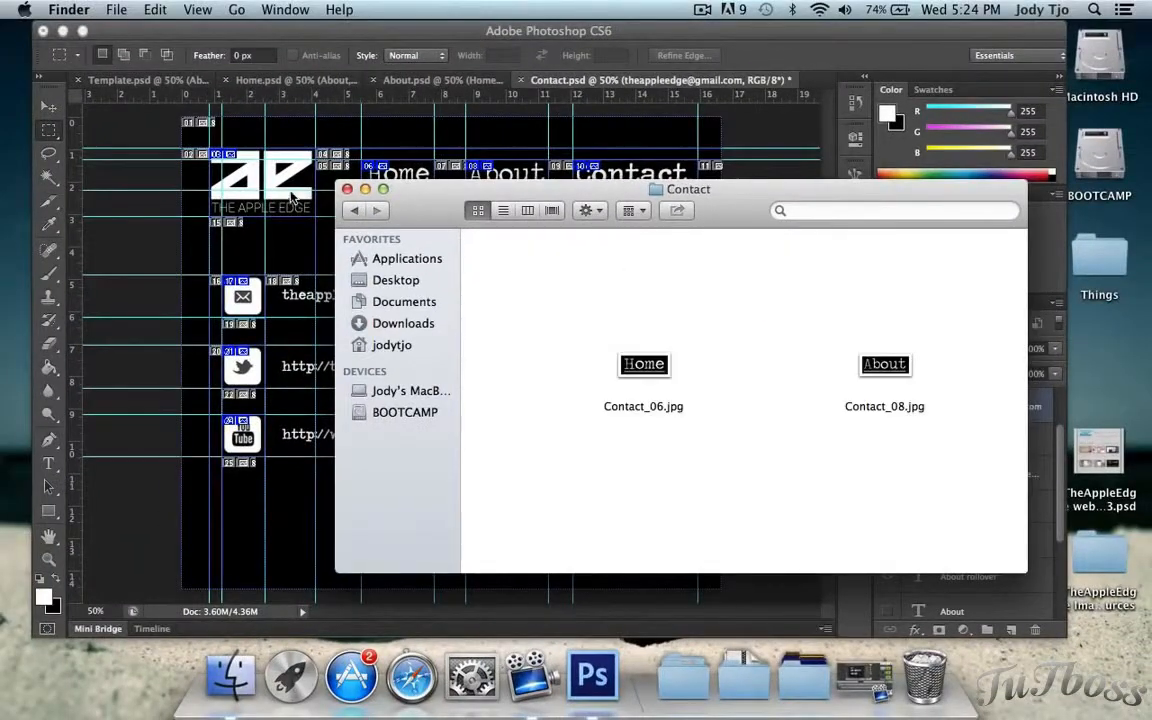
{"action": "left_click", "coordinate": [358, 211]}
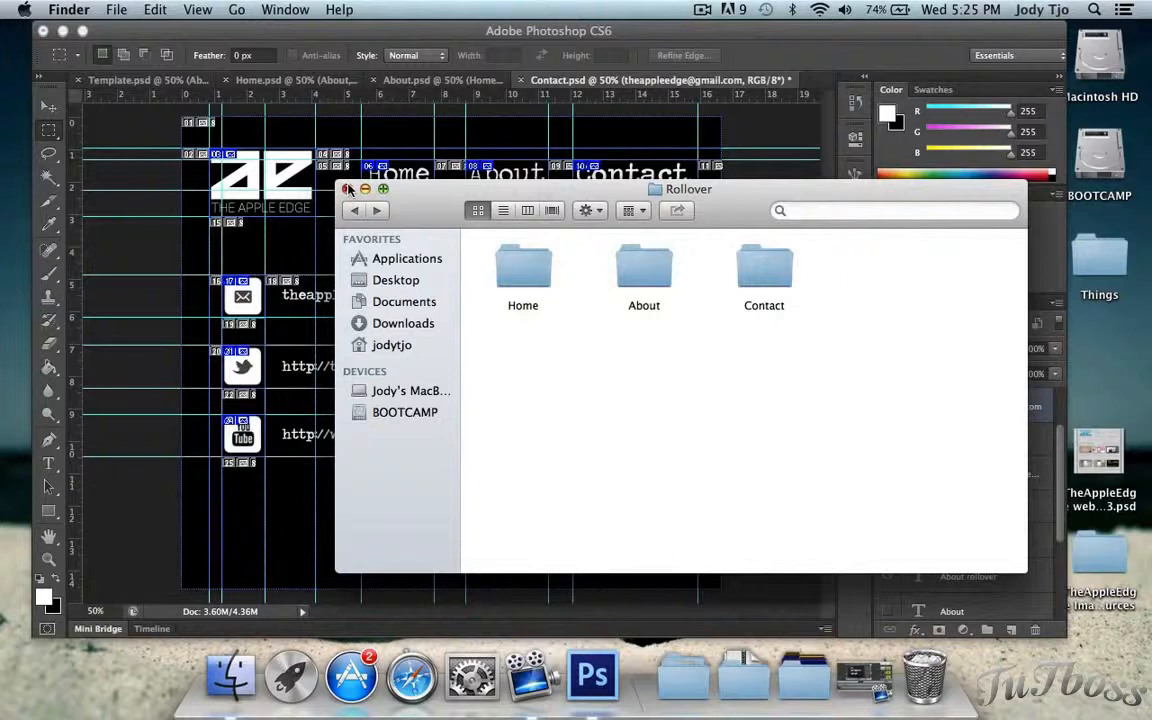
{"action": "left_click", "coordinate": [347, 189]}
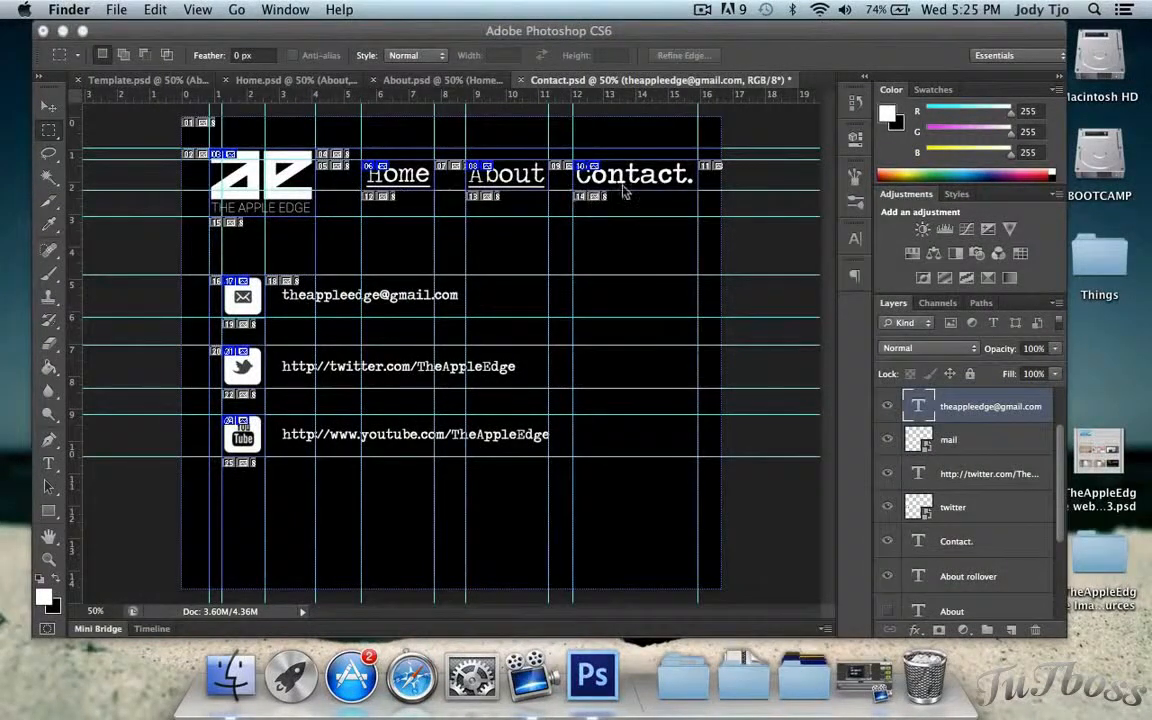